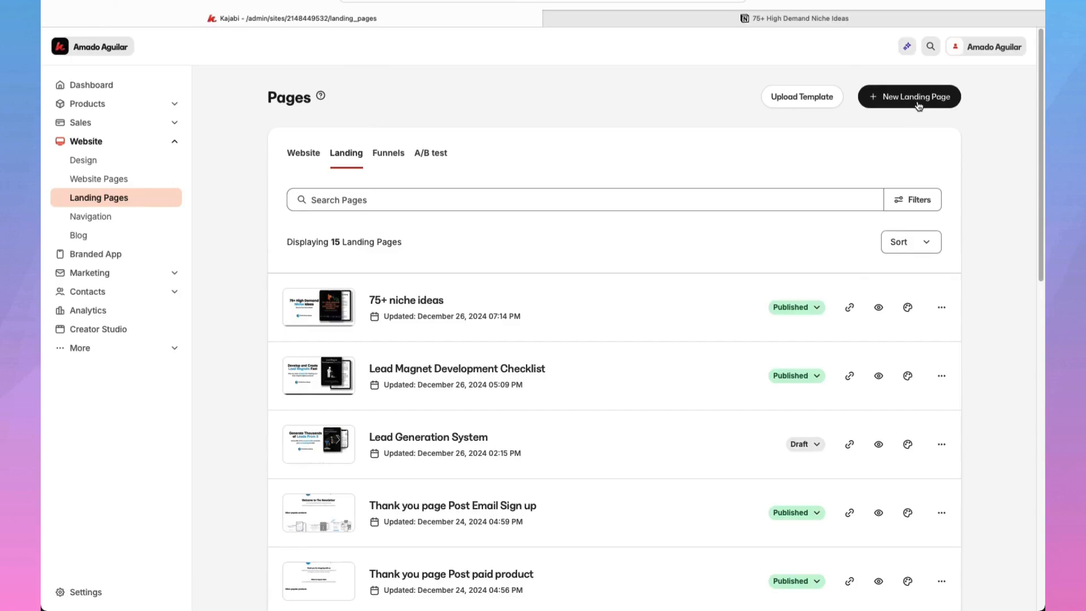
# - Start a new landing page and browse the full list of Sales templates
pyautogui.click(918, 106)
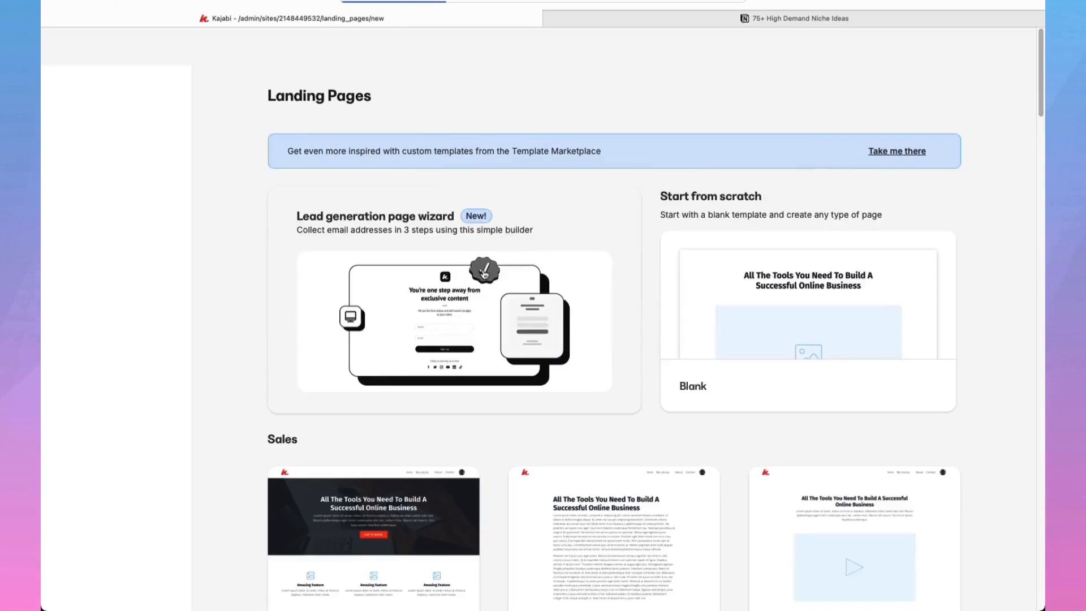
pyautogui.scroll(-4, 516, 408)
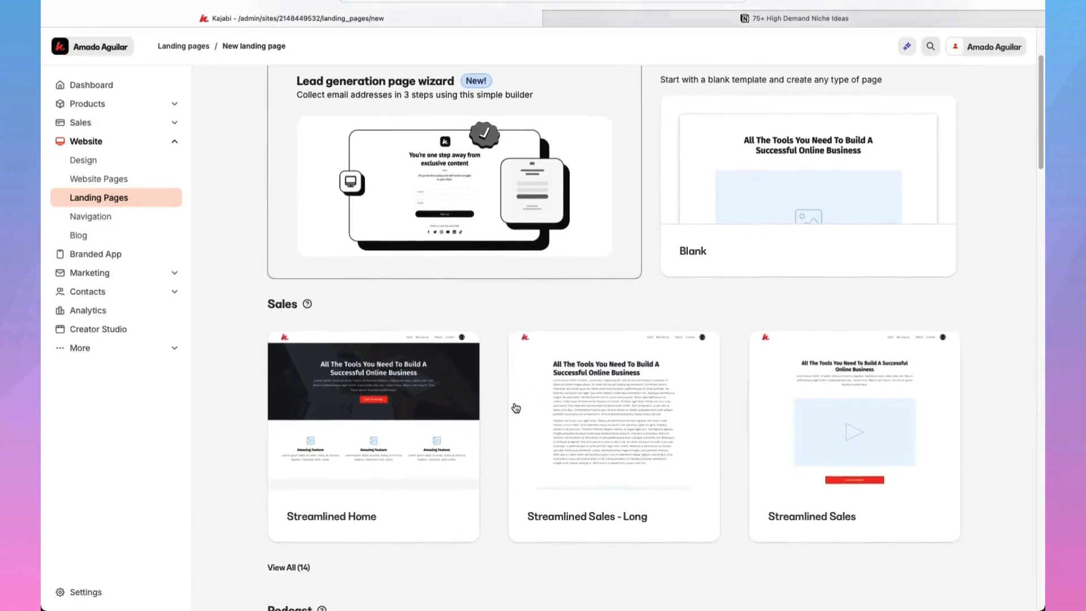
pyautogui.scroll(-2, 516, 408)
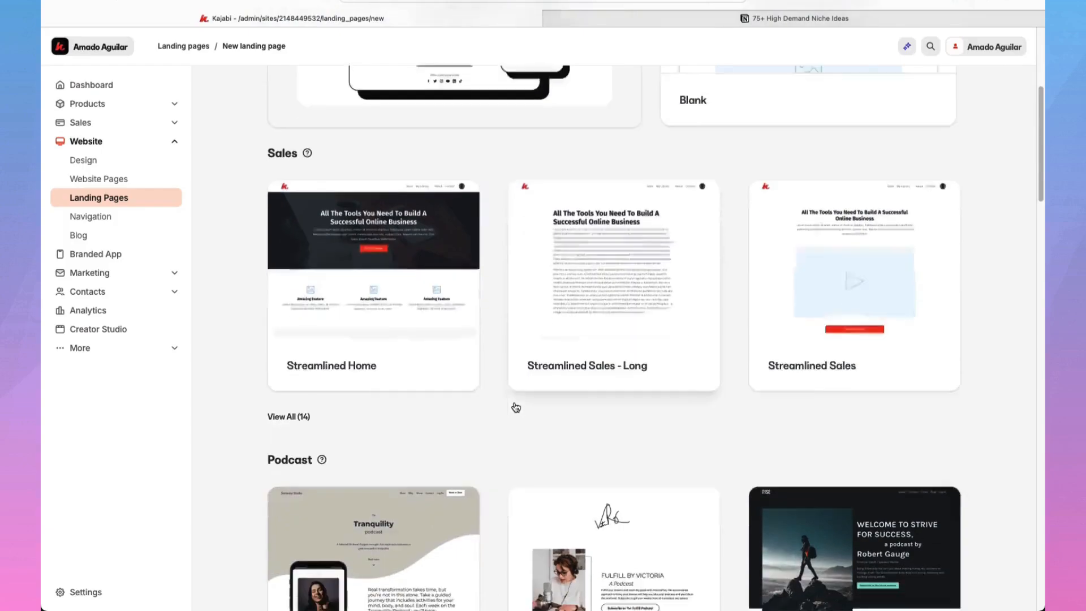
pyautogui.click(308, 379)
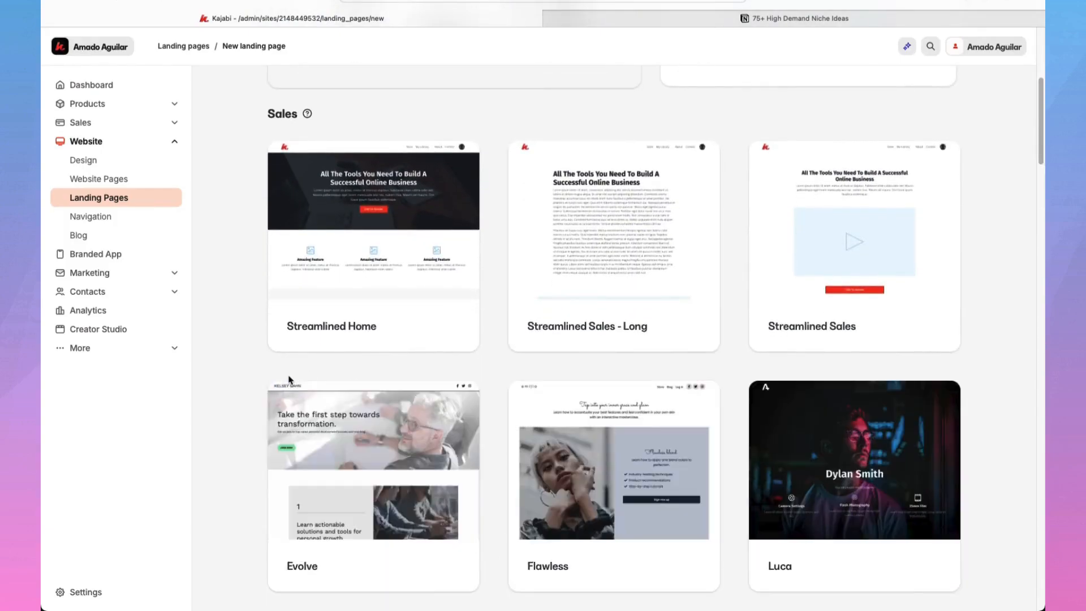
pyautogui.scroll(-1, 491, 384)
pyautogui.scroll(-1, 491, 384)
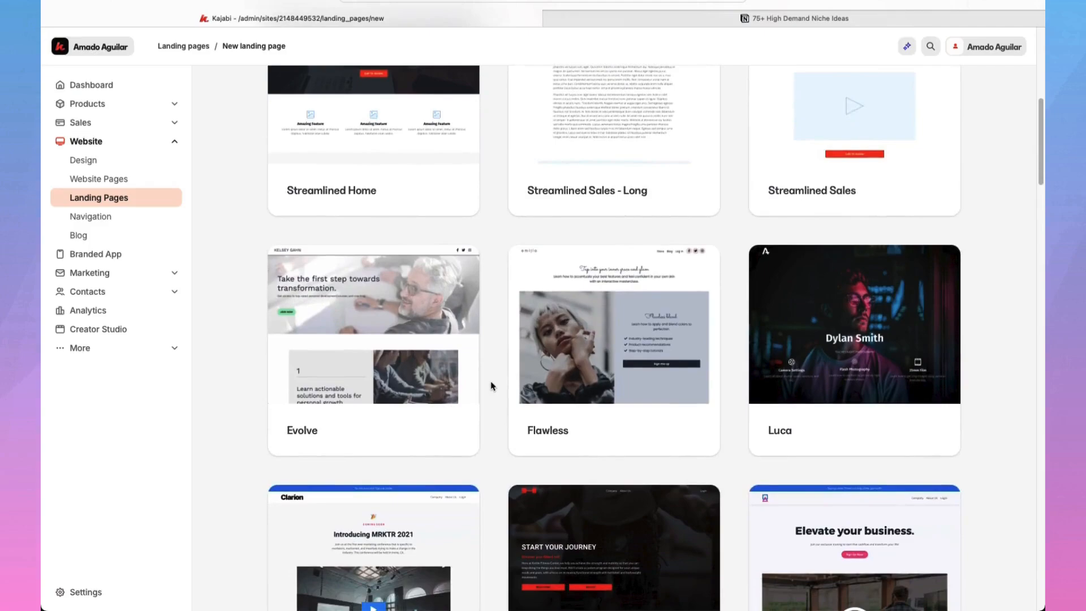
pyautogui.scroll(-2, 491, 385)
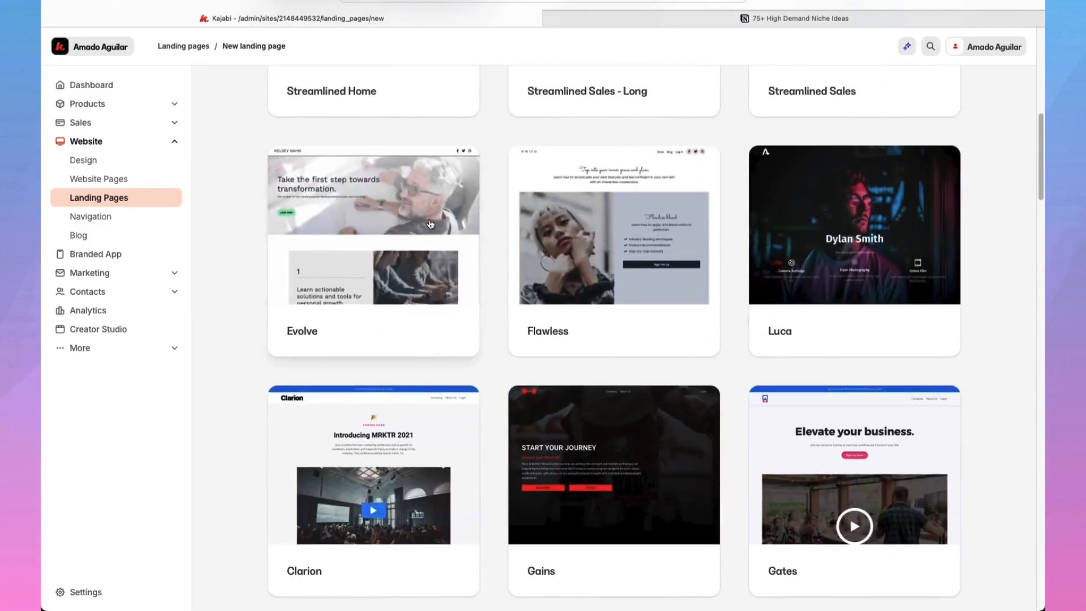
pyautogui.scroll(-1, 357, 308)
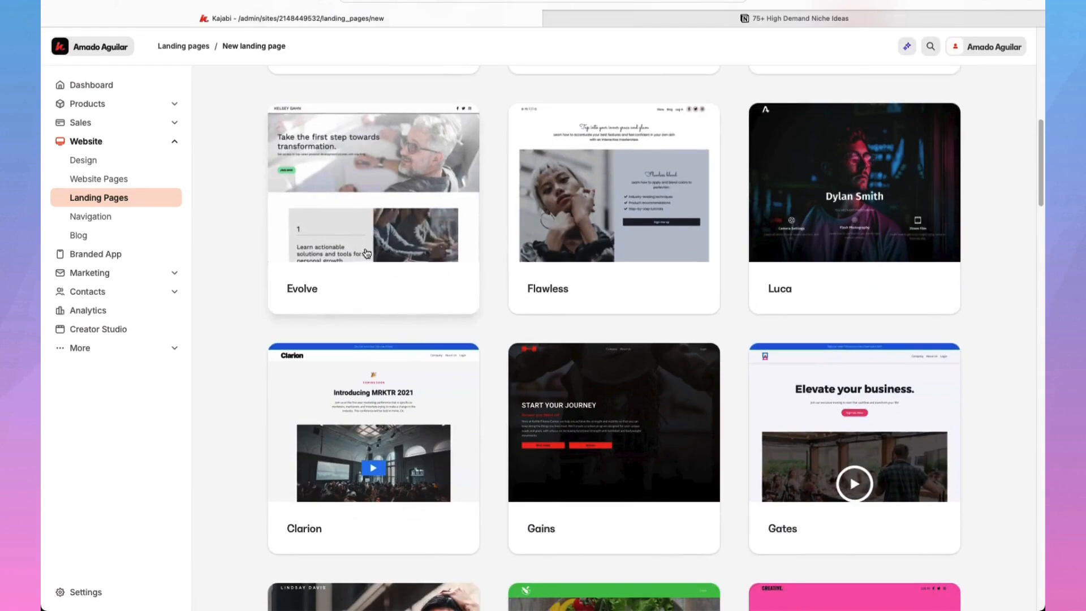
pyautogui.scroll(-2, 948, 284)
pyautogui.scroll(5, 948, 285)
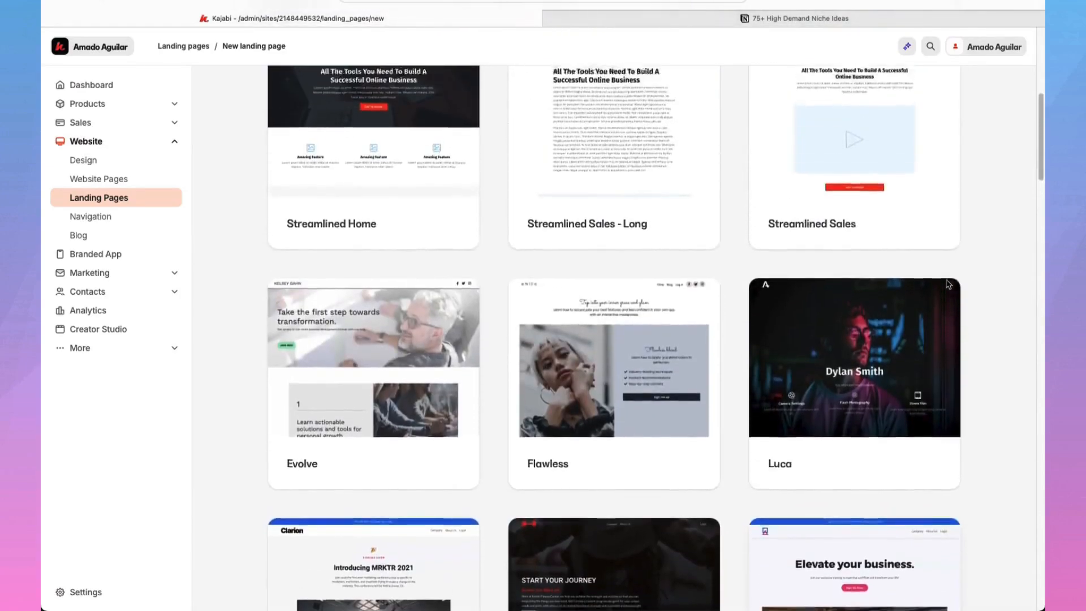
pyautogui.scroll(4, 946, 286)
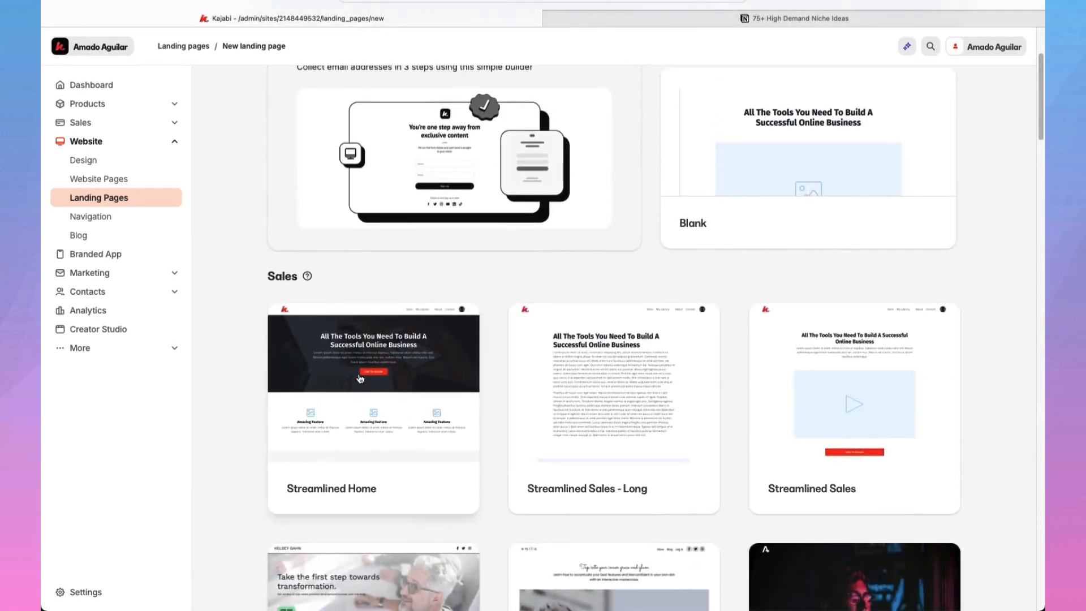
# - Preview the Streamlined Home template's full layout and return to the template list without choosing it
pyautogui.click(359, 379)
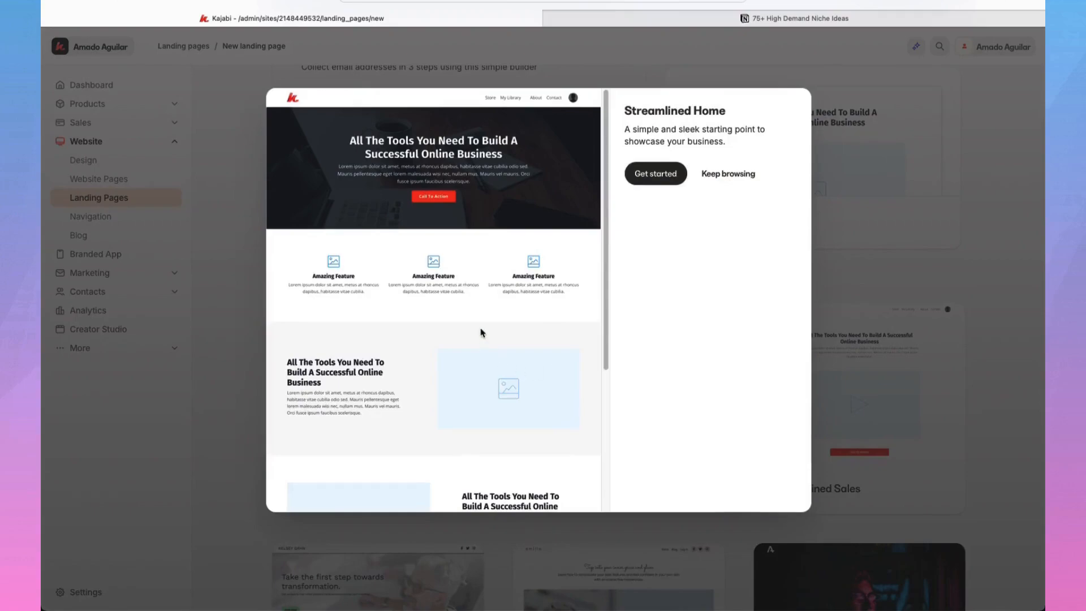
pyautogui.scroll(-5, 482, 332)
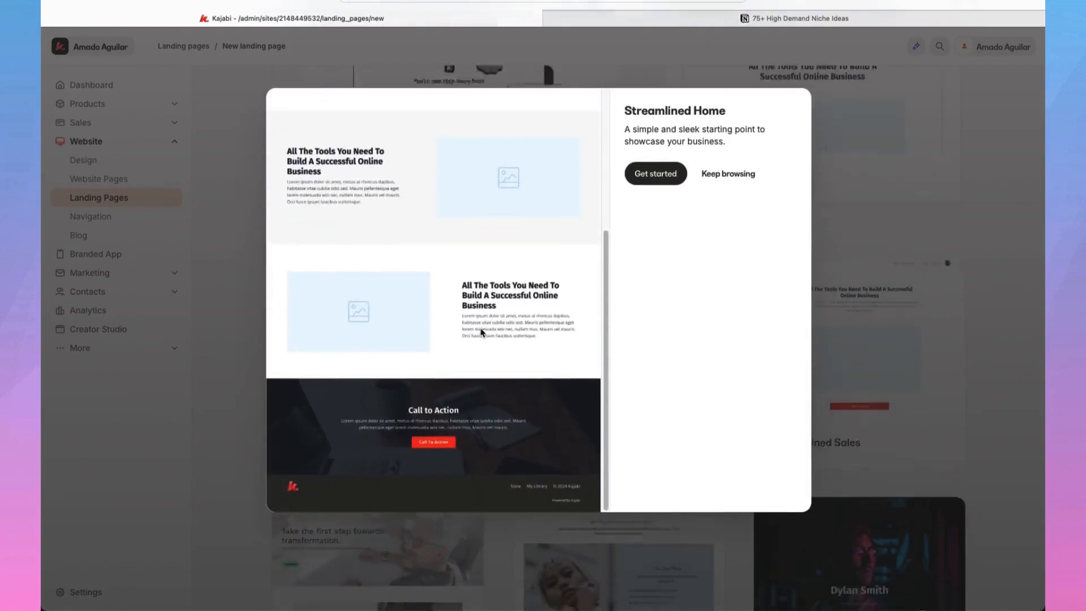
pyautogui.scroll(3, 482, 333)
pyautogui.click(917, 180)
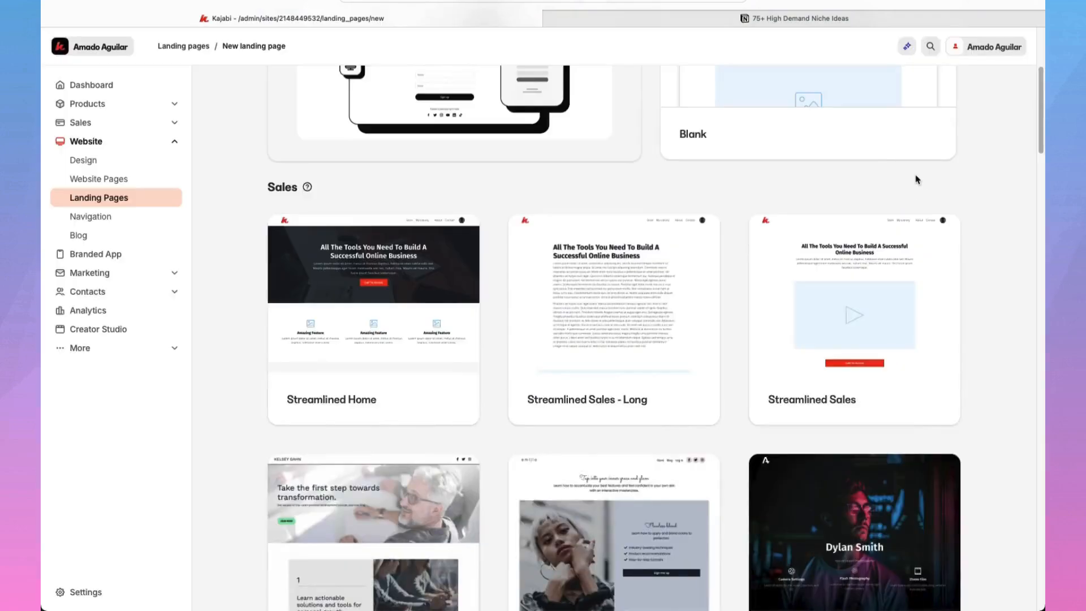
pyautogui.scroll(3, 694, 238)
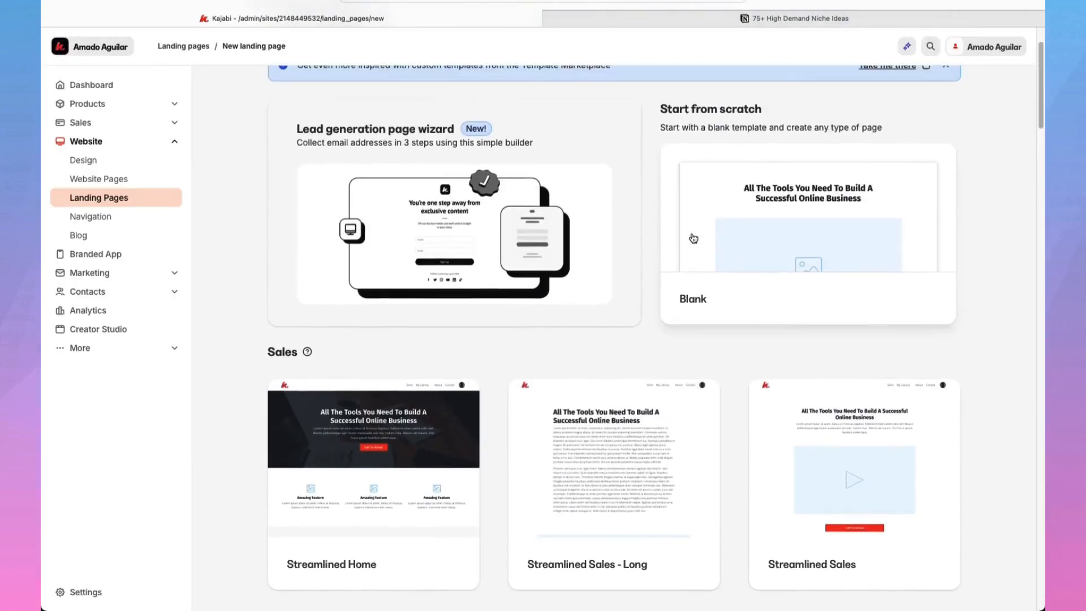
# - Create a landing page from the Blank template with the title "75+ High Demand Niche Ideas"
pyautogui.click(784, 221)
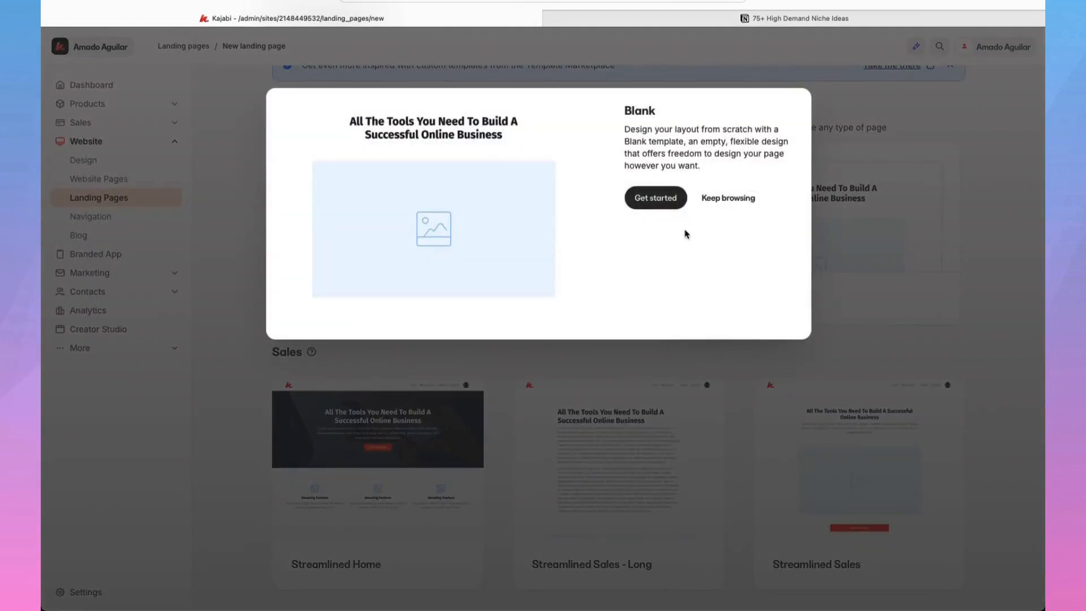
pyautogui.click(655, 198)
pyautogui.click(651, 213)
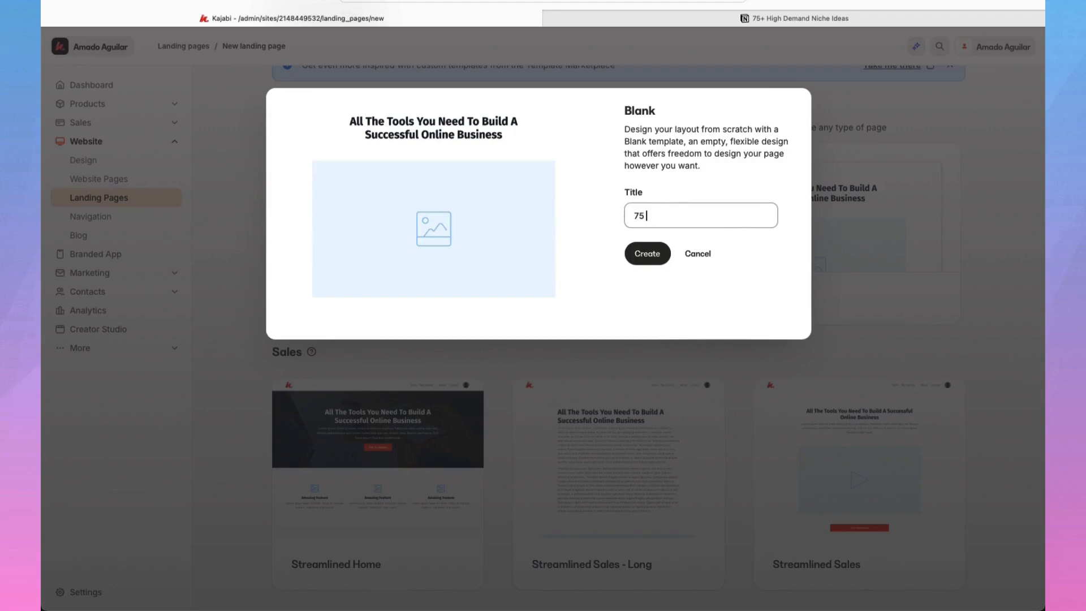
pyautogui.write('75+ High Demand Niche Ideas')
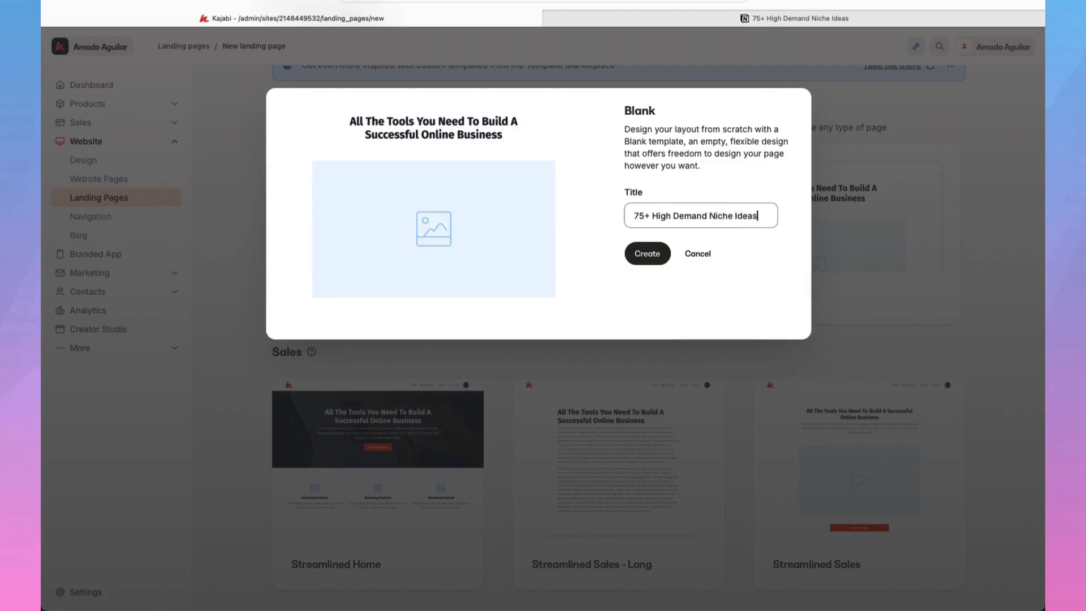
pyautogui.click(641, 216)
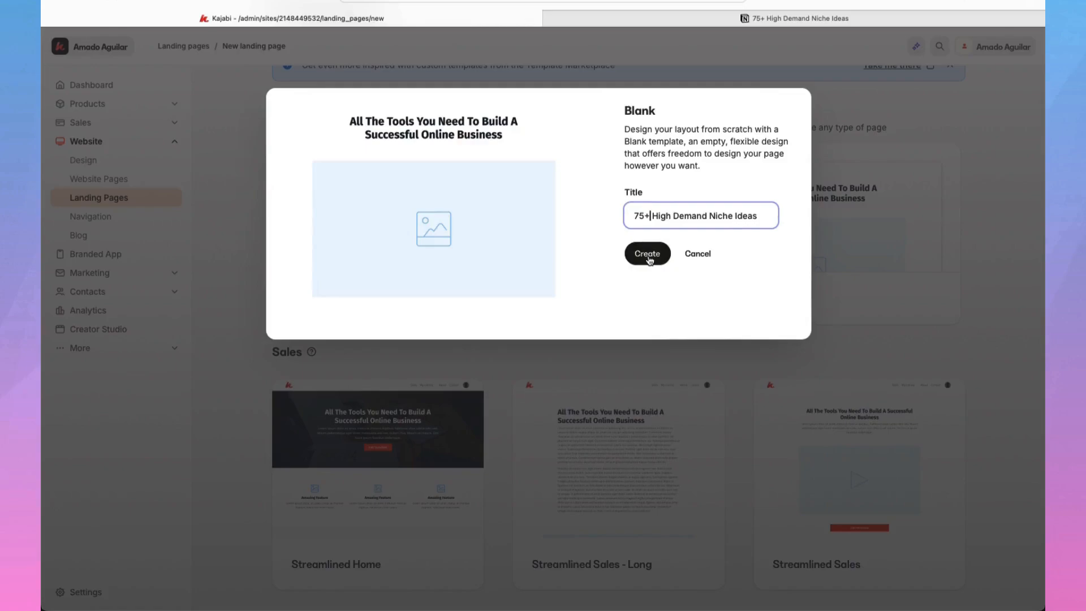
pyautogui.click(648, 256)
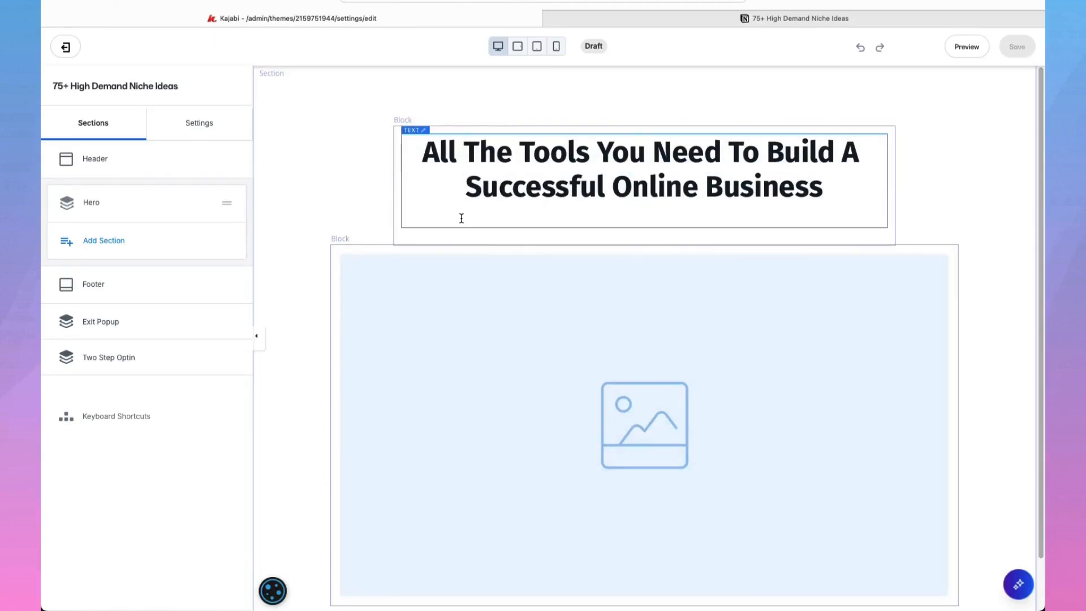
# - Reorder the Hero section's content so the image block sits above the text block
pyautogui.scroll(-1, 462, 219)
pyautogui.scroll(1, 462, 219)
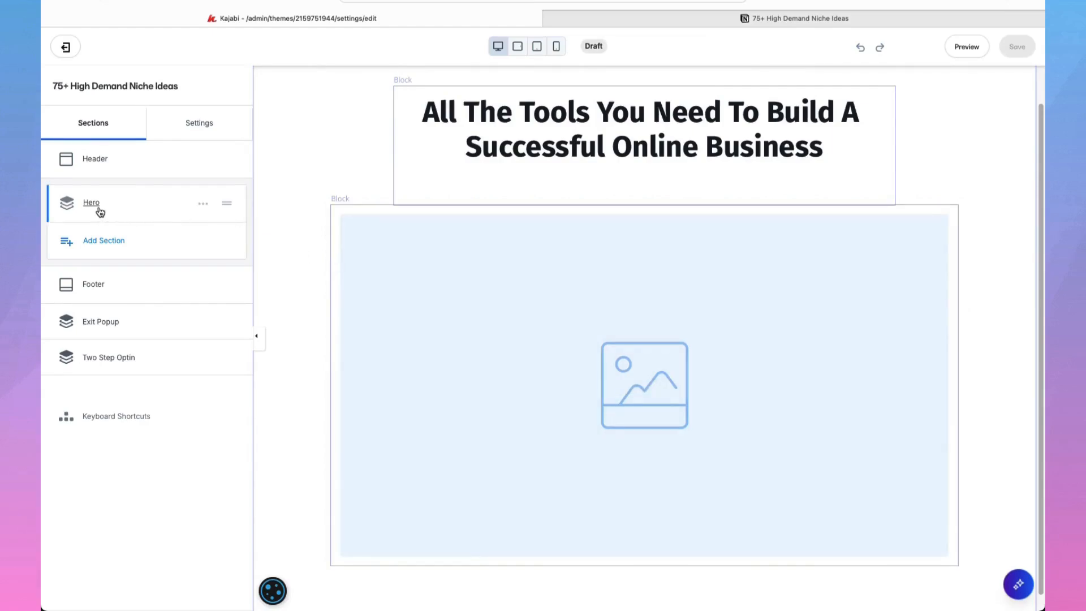
pyautogui.click(92, 209)
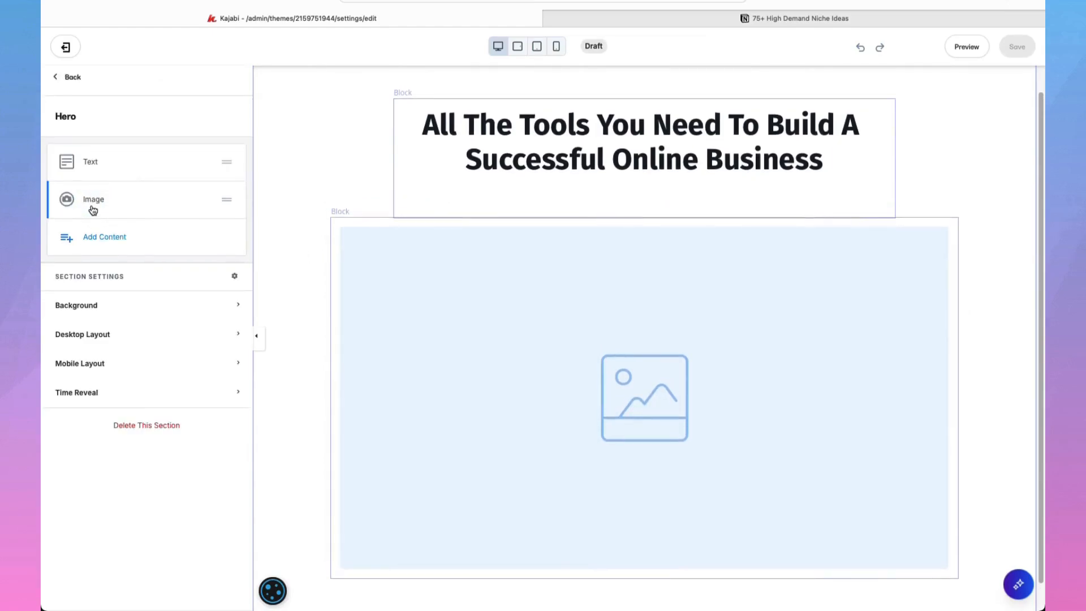
pyautogui.moveTo(228, 198); pyautogui.dragTo(230, 152)
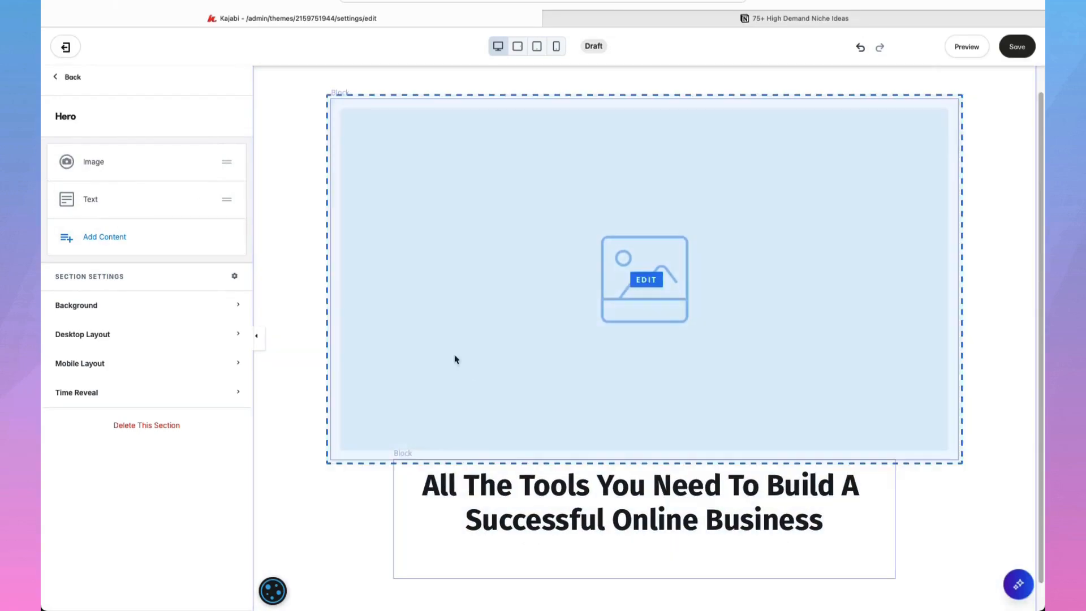
# - Set the Hero image block's width to 4 columns
pyautogui.click(443, 277)
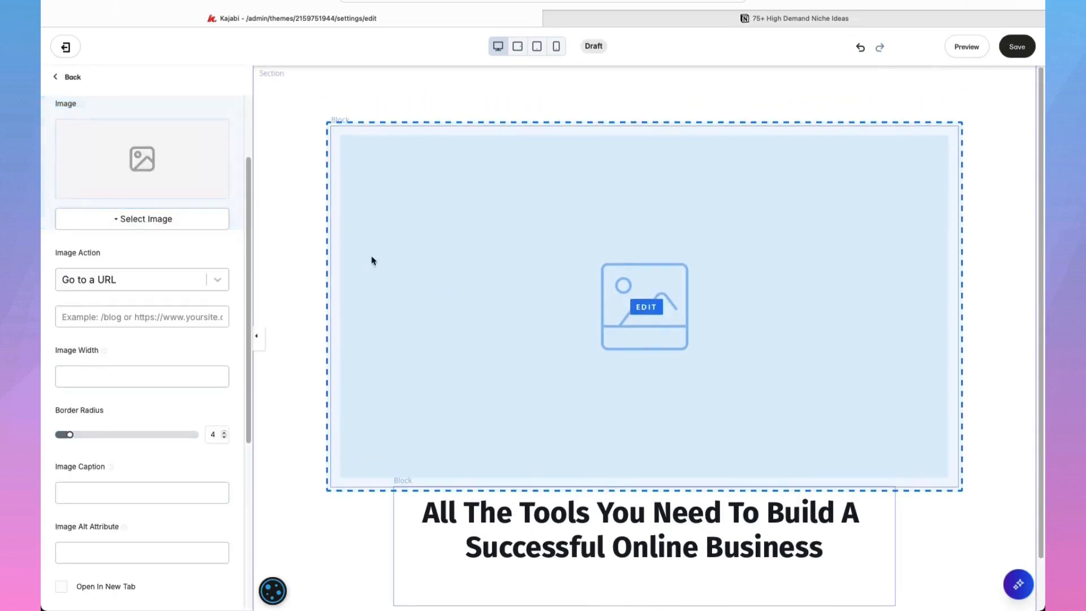
pyautogui.scroll(1, 167, 170)
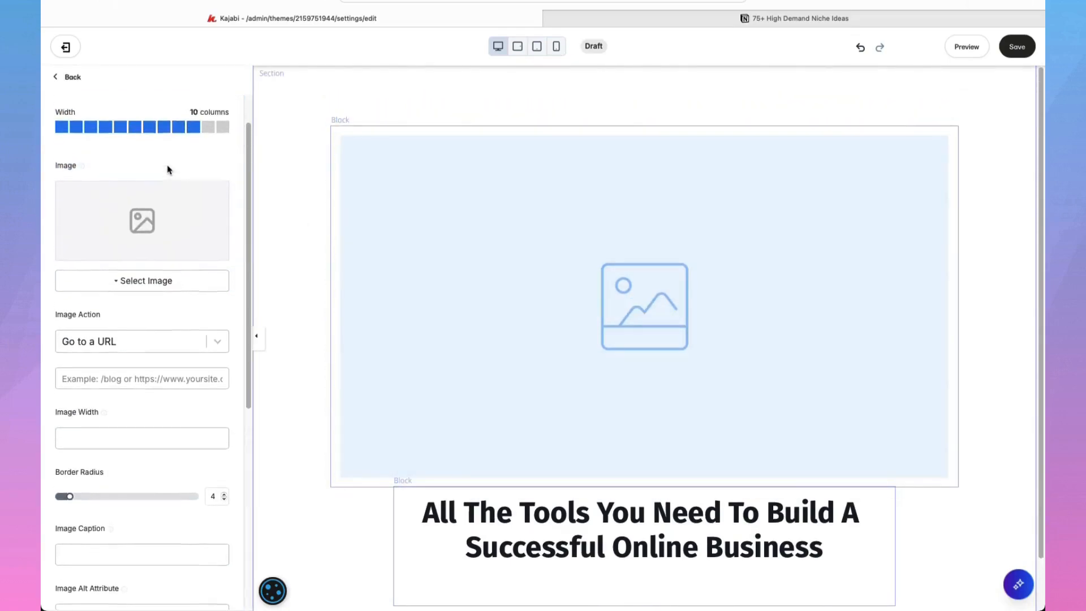
pyautogui.scroll(1, 167, 170)
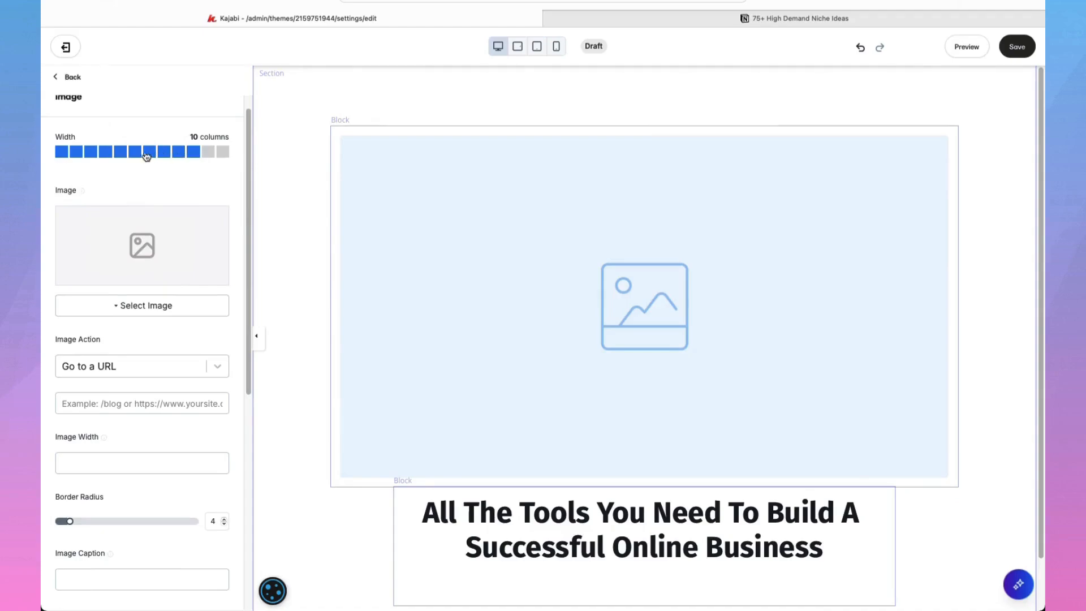
pyautogui.click(121, 155)
pyautogui.click(109, 152)
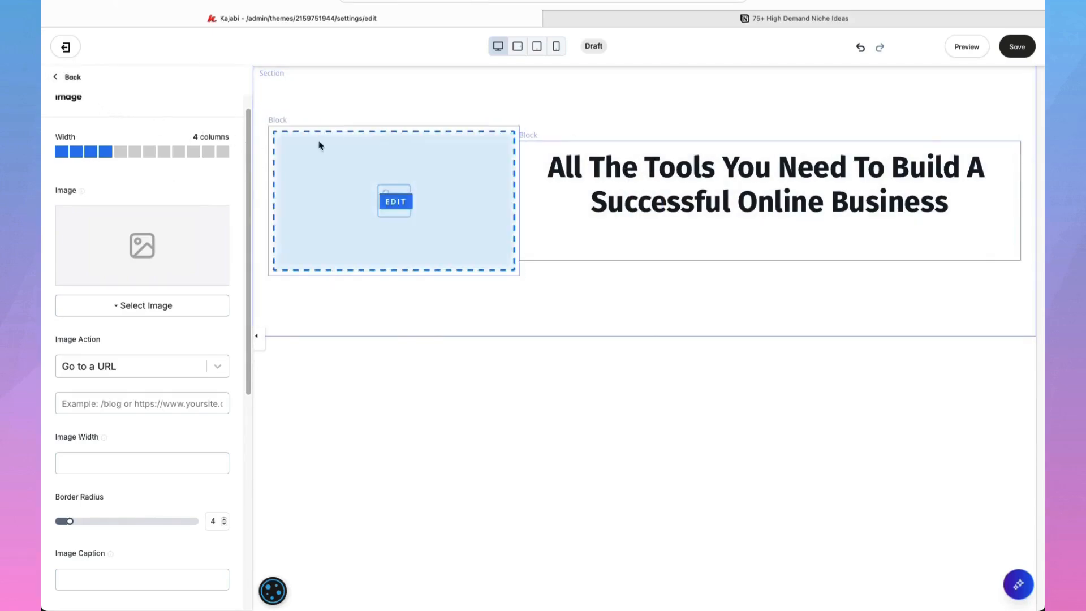
# - Move the Hero text block ahead of the image block, and restore the image-first order
pyautogui.click(78, 84)
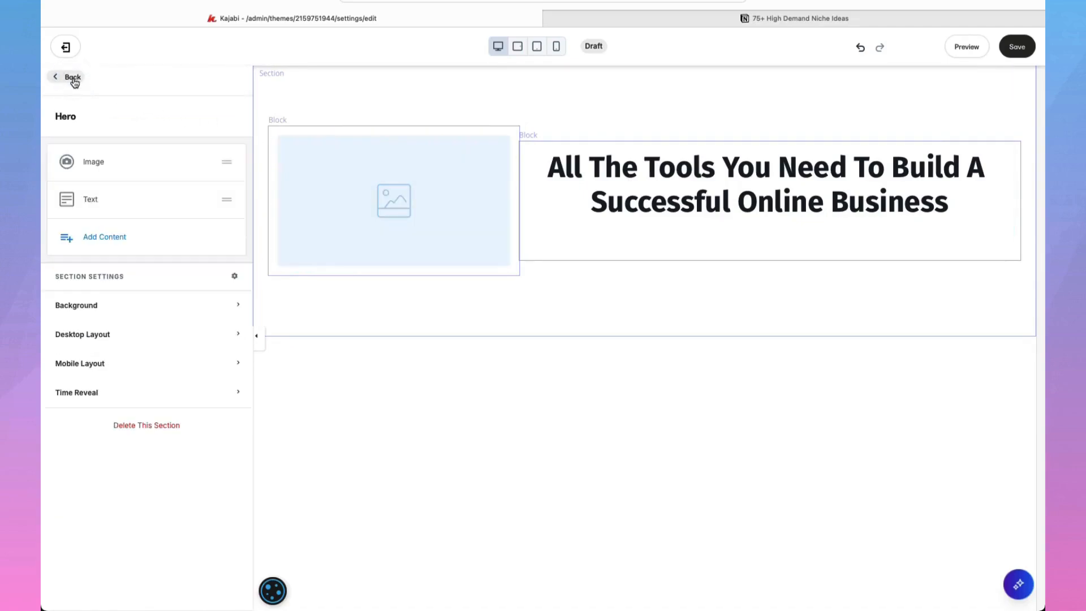
pyautogui.moveTo(228, 201); pyautogui.dragTo(230, 155)
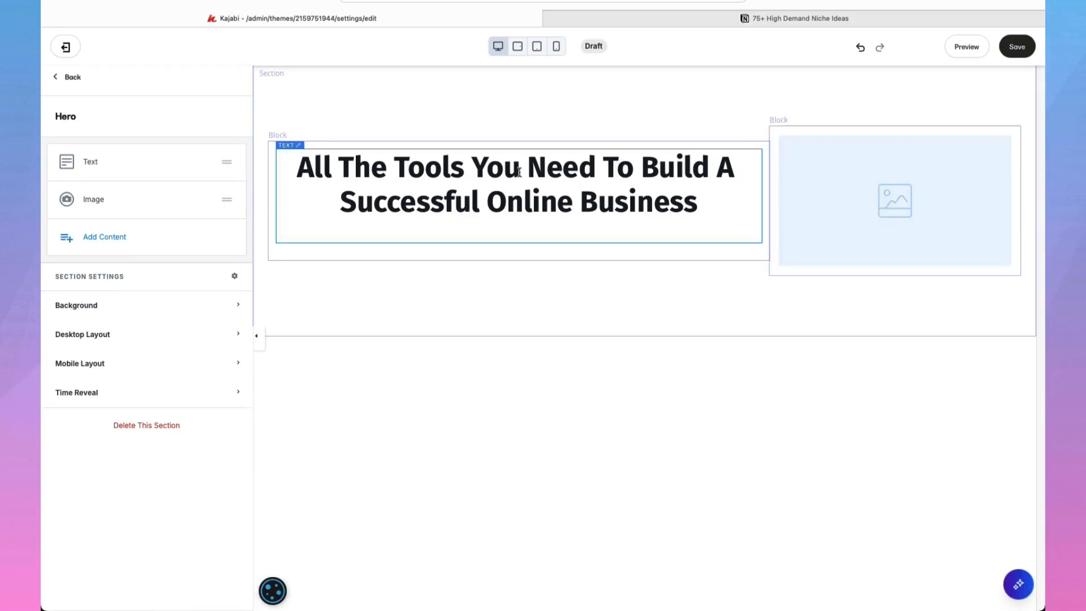
pyautogui.moveTo(228, 200); pyautogui.dragTo(225, 158)
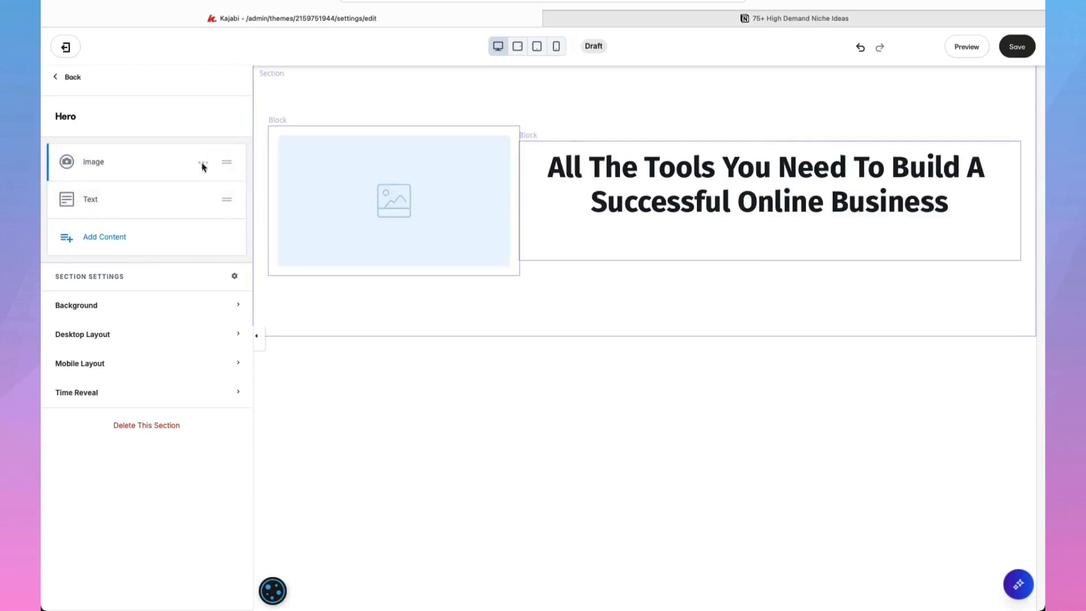
# - Set the Hero image block's width to 12 columns and return to the section settings
pyautogui.click(90, 166)
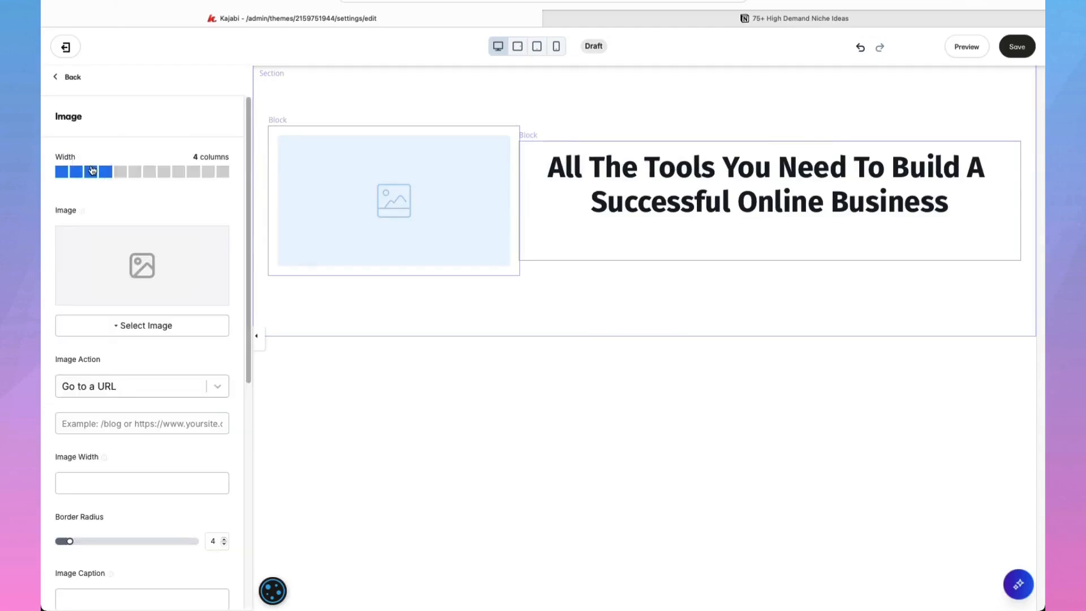
pyautogui.click(226, 176)
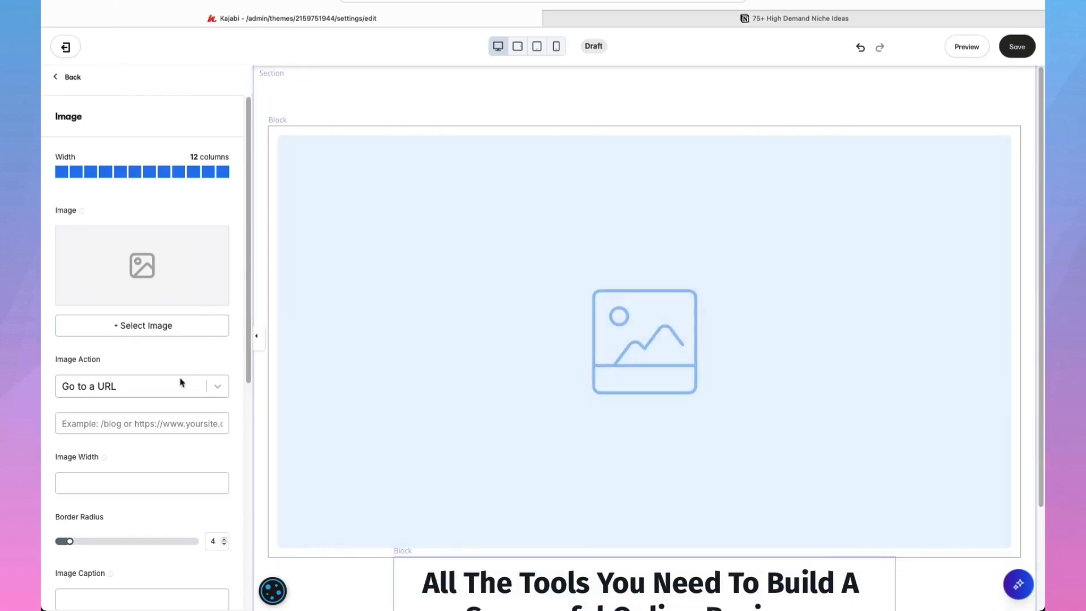
pyautogui.click(71, 77)
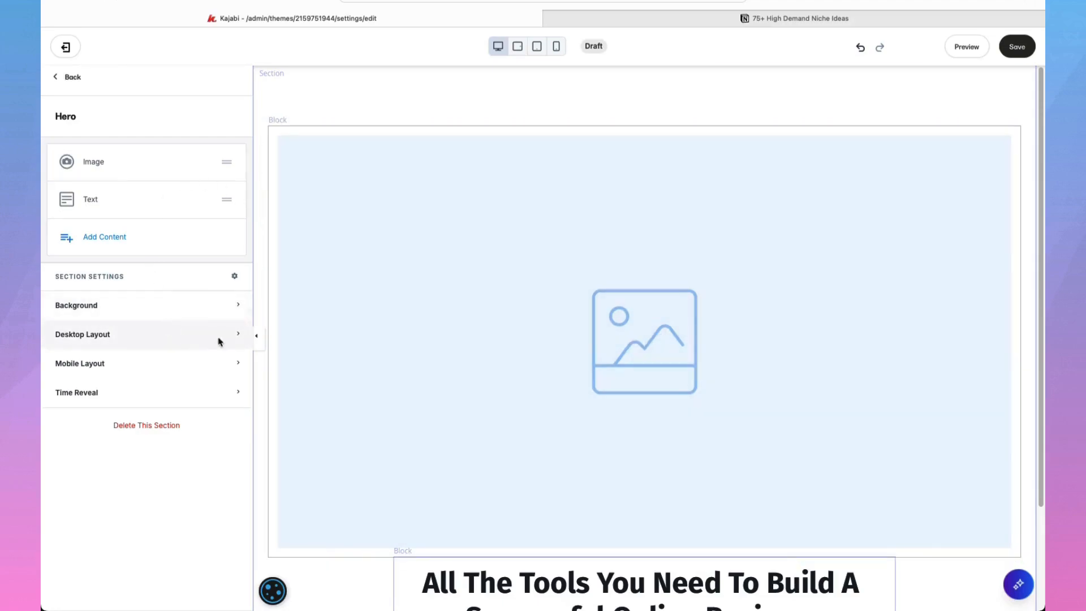
# - Make the Hero section full width and full height in its desktop layout
pyautogui.click(231, 336)
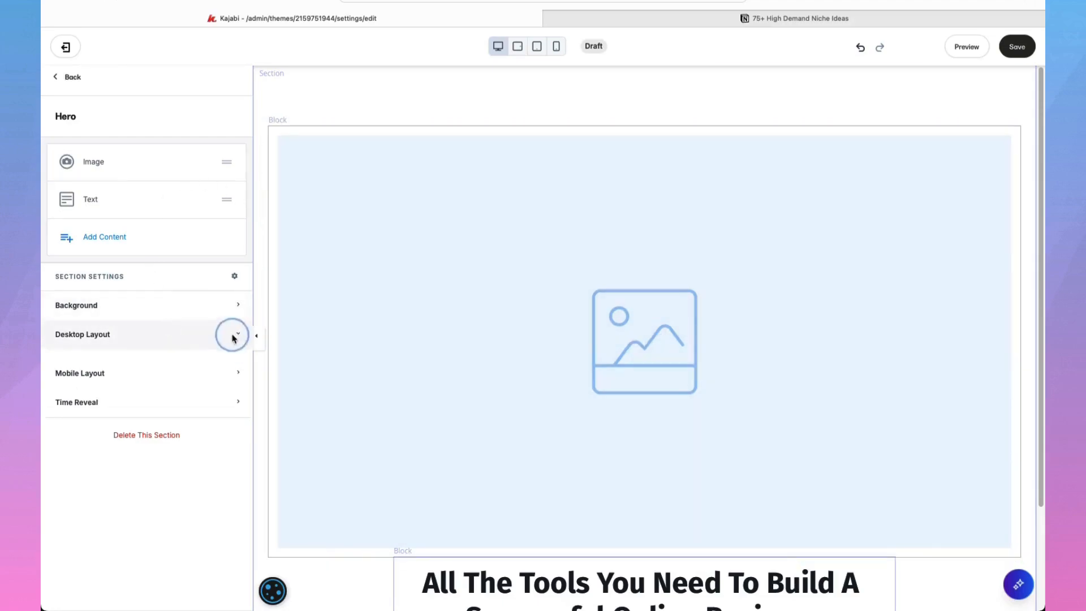
pyautogui.scroll(-2, 198, 476)
pyautogui.scroll(-4, 198, 476)
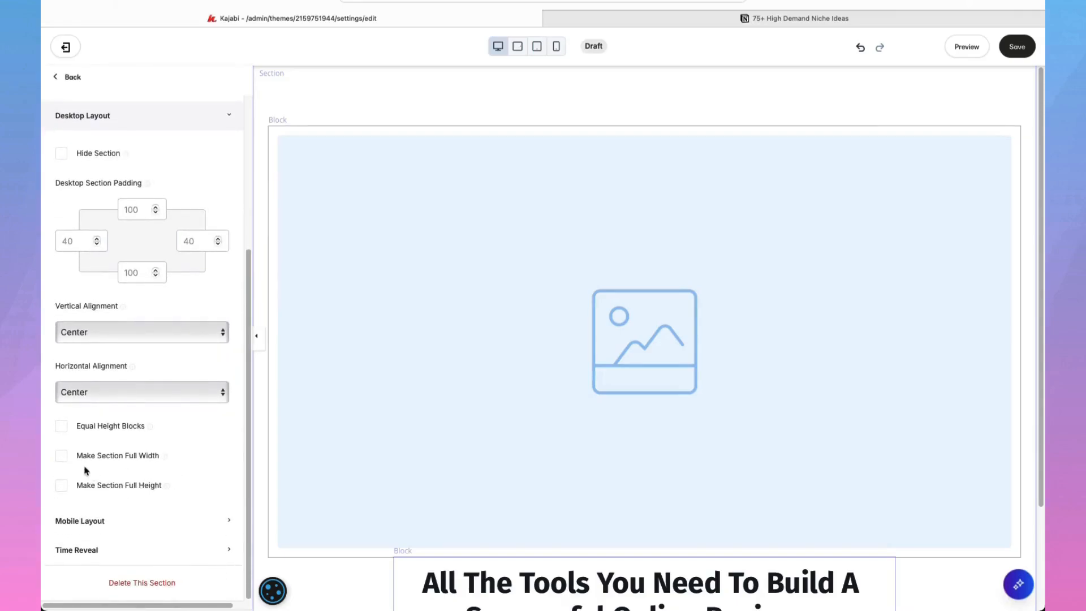
pyautogui.click(63, 457)
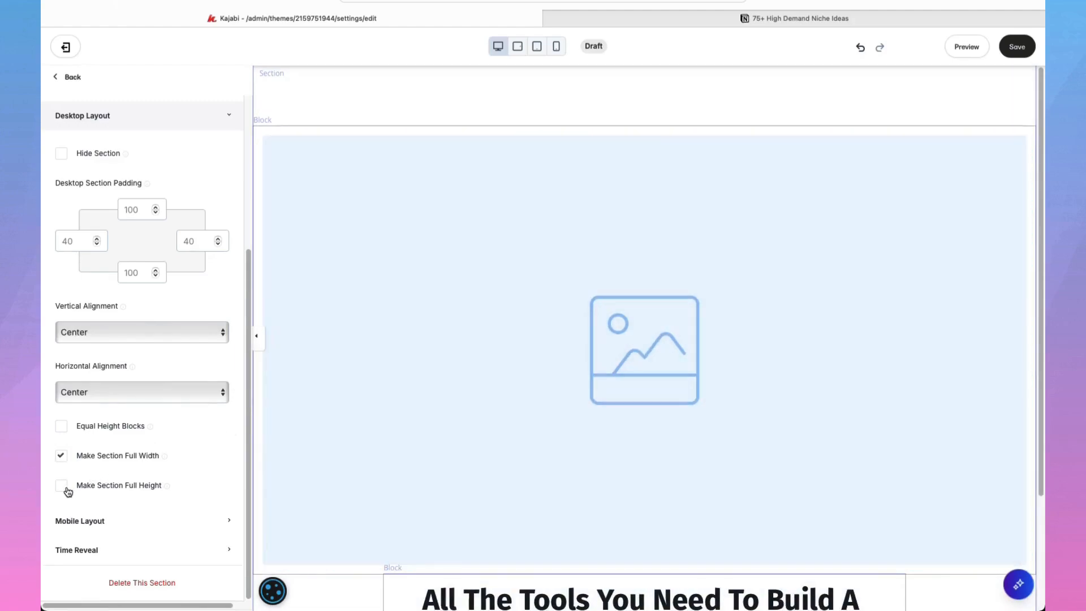
pyautogui.click(62, 487)
pyautogui.scroll(-3, 402, 230)
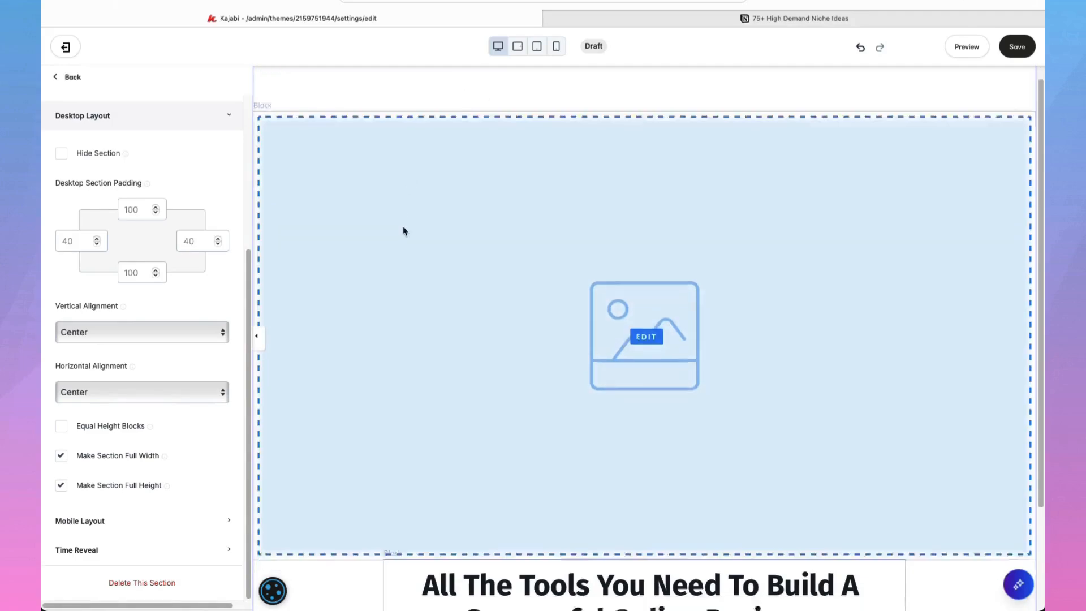
# - Fill the Hero image block with the recent "75+ High Demand Niche Ideas" cover image
pyautogui.scroll(3, 414, 98)
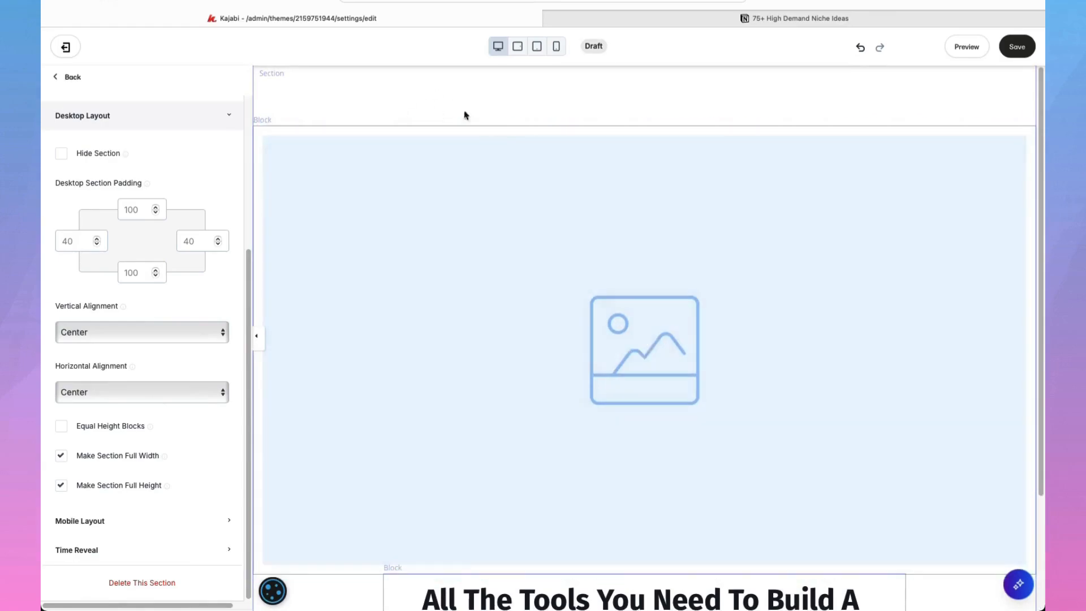
pyautogui.scroll(-3, 458, 305)
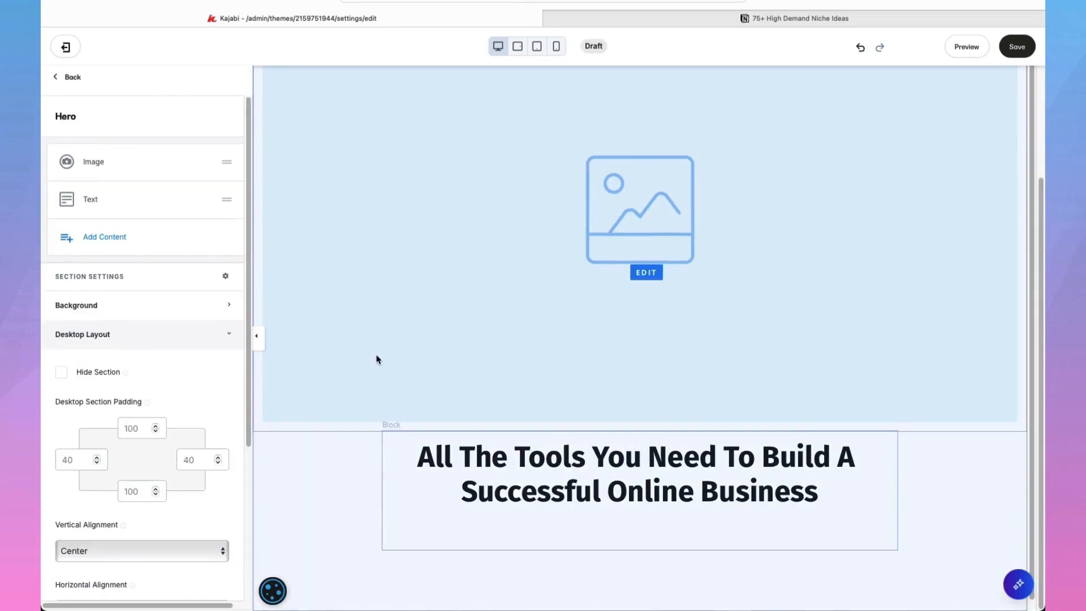
pyautogui.scroll(3, 340, 276)
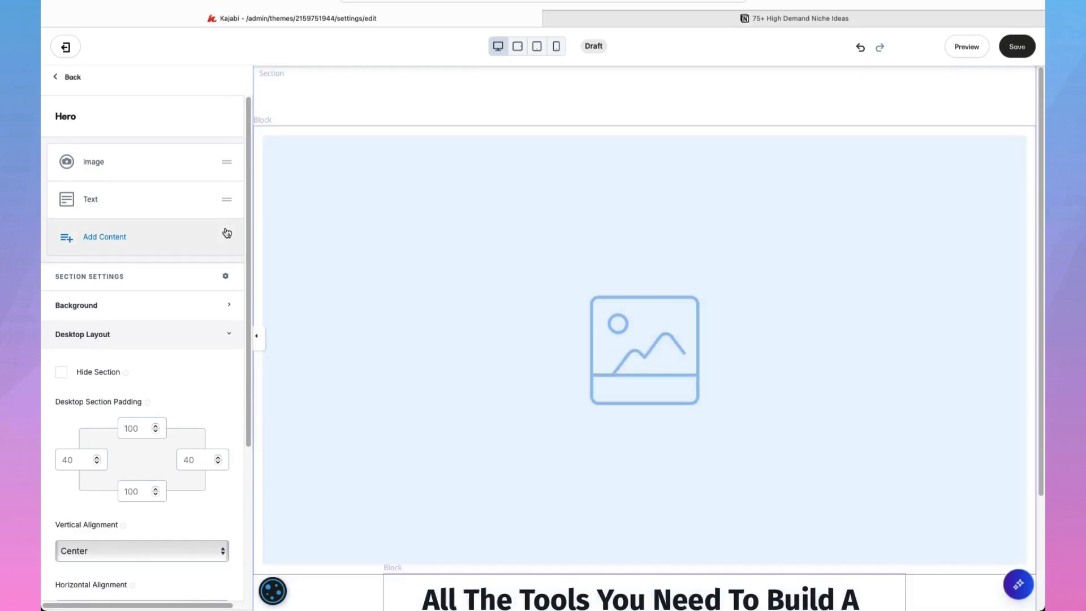
pyautogui.click(90, 164)
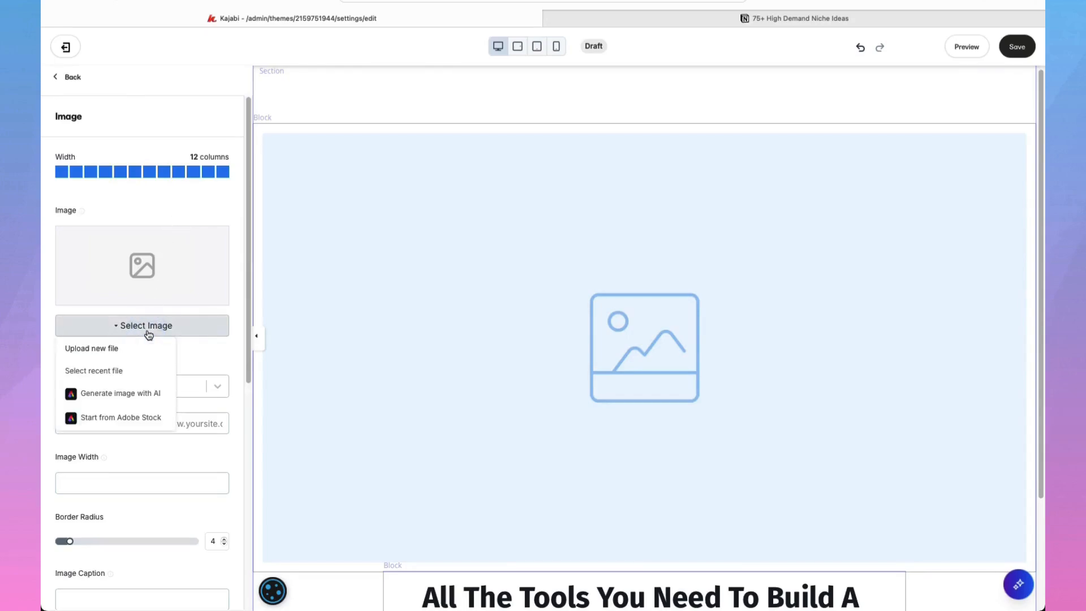
pyautogui.click(109, 351)
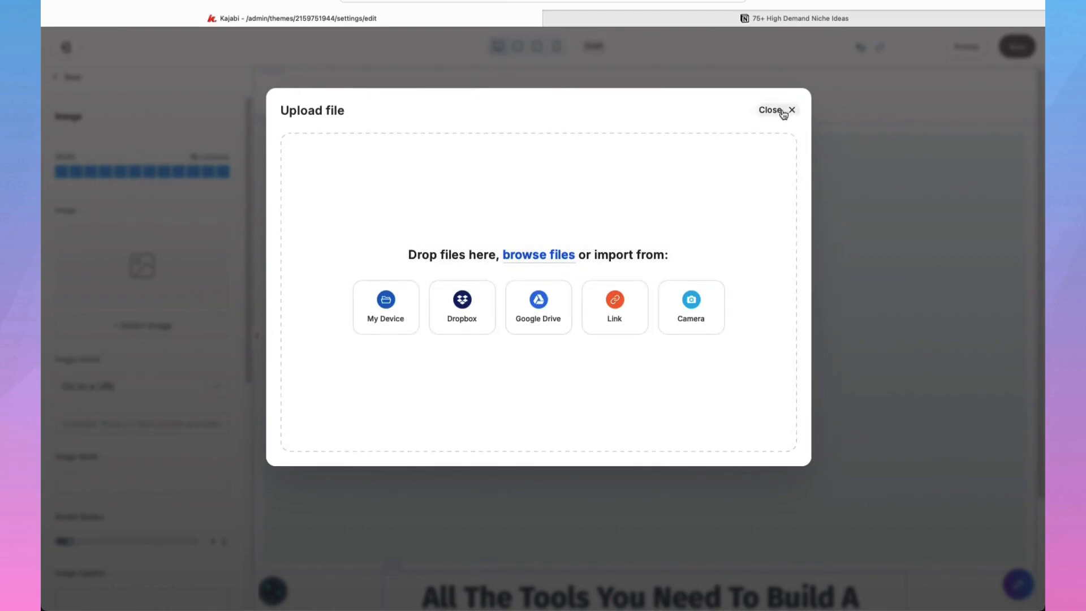
pyautogui.click(783, 110)
pyautogui.click(163, 324)
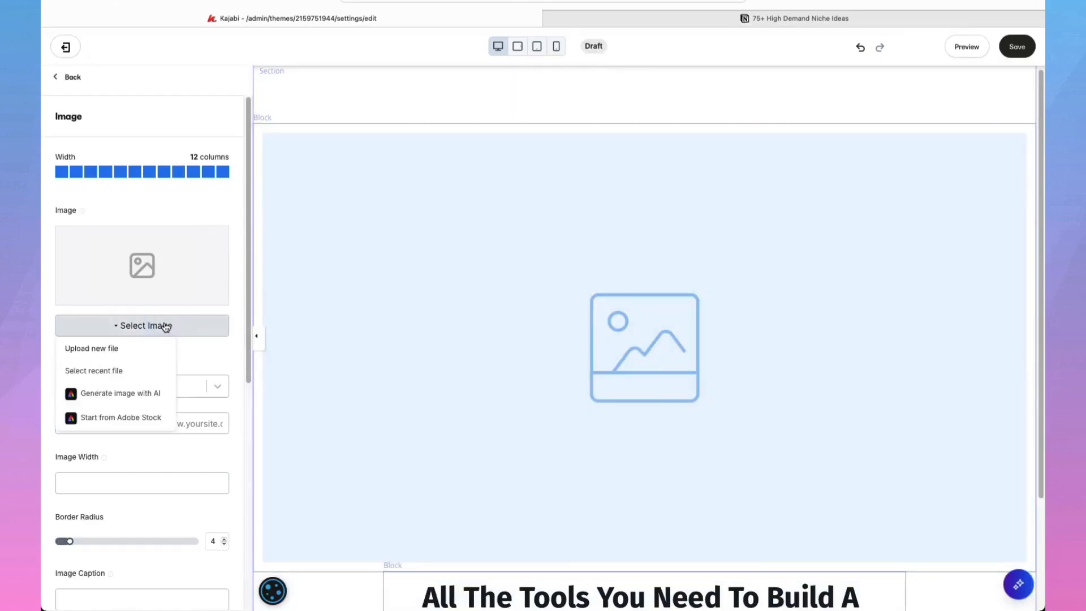
pyautogui.click(102, 376)
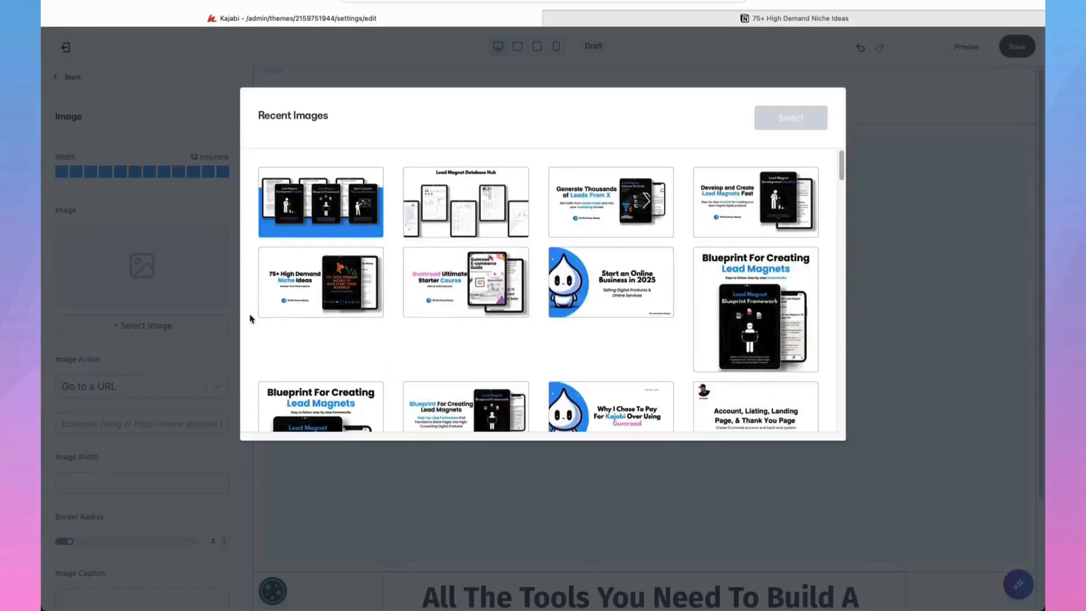
pyautogui.click(317, 300)
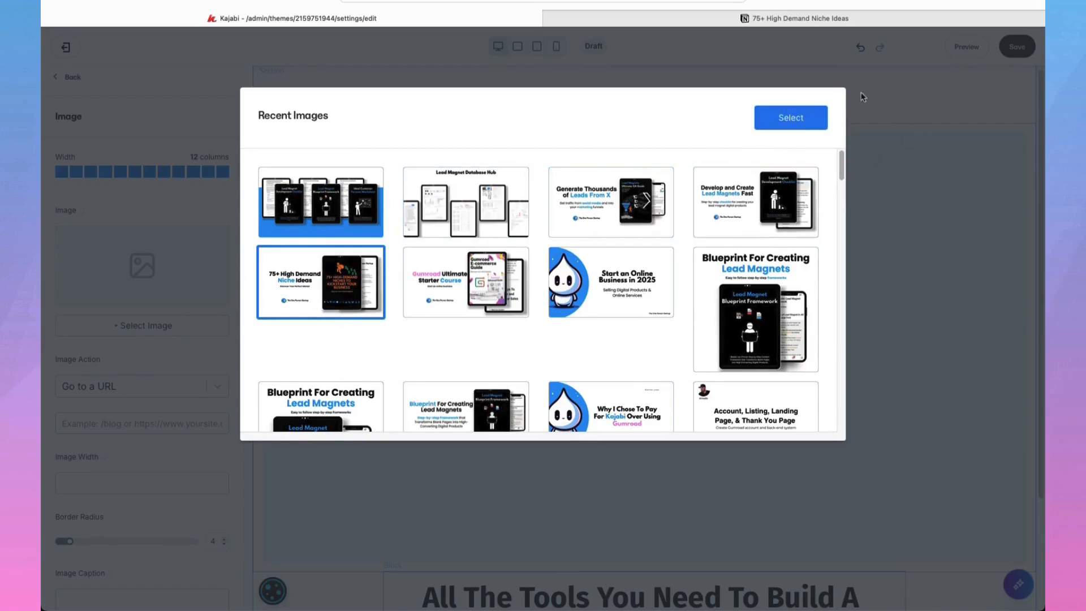
pyautogui.click(810, 118)
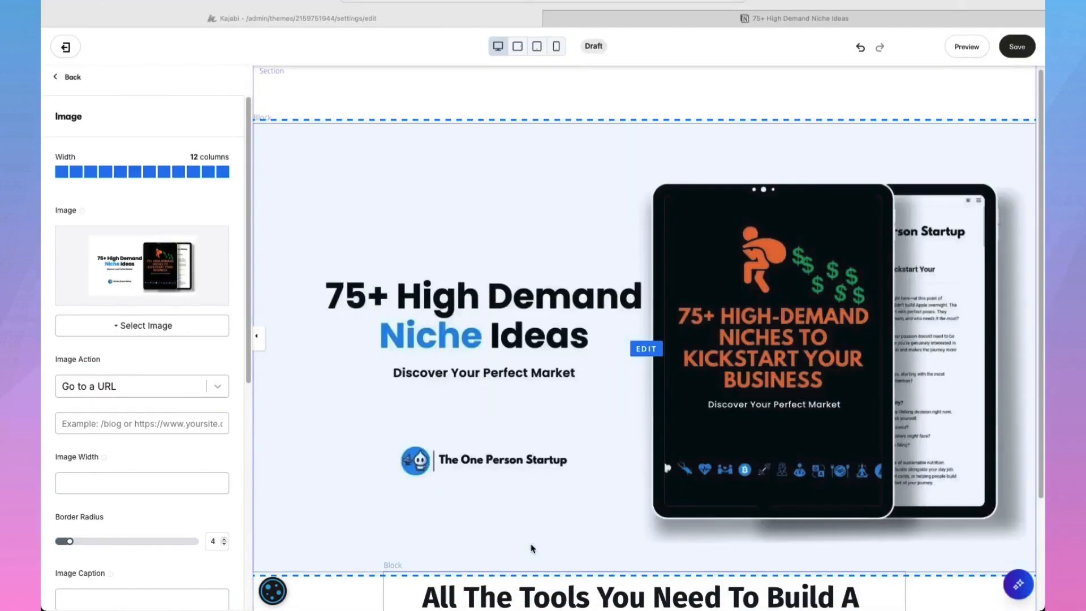
# - Try a 4-column width for the Hero text block, and set it to 12 columns
pyautogui.scroll(-1, 634, 373)
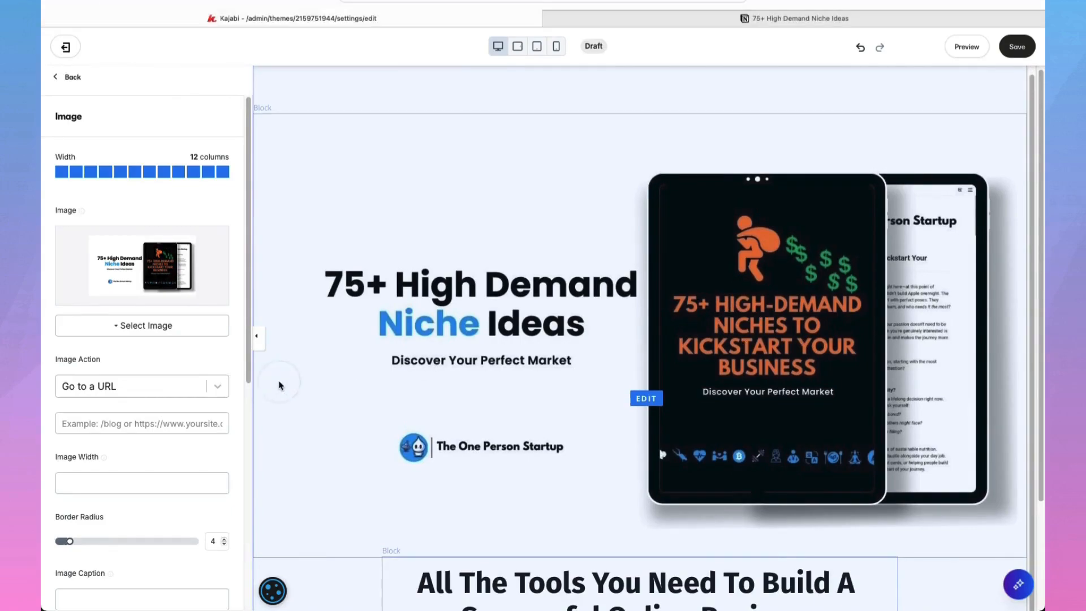
pyautogui.scroll(-3, 449, 595)
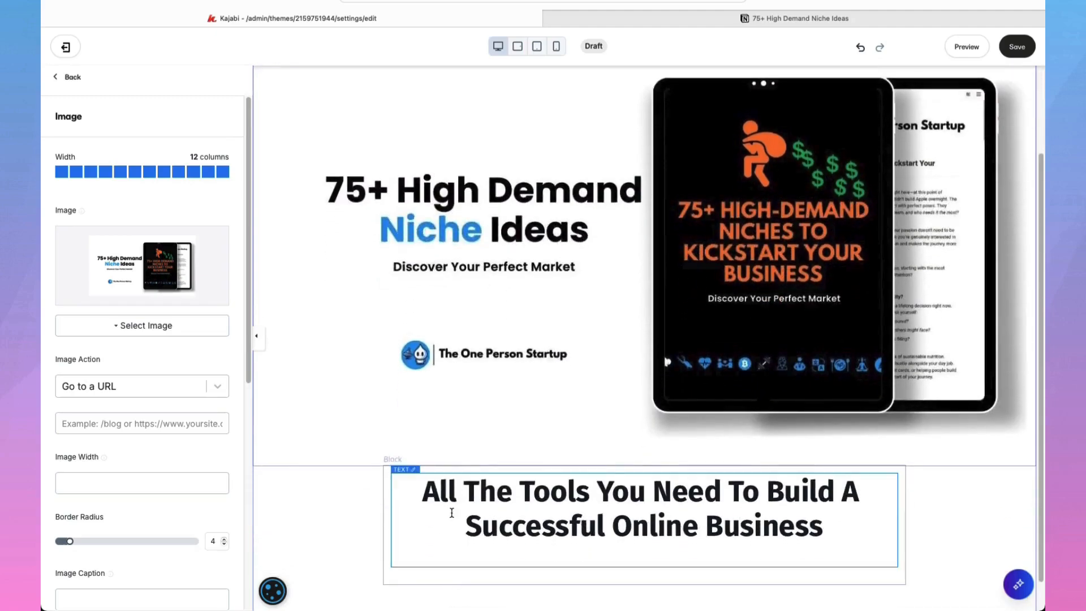
pyautogui.click(451, 497)
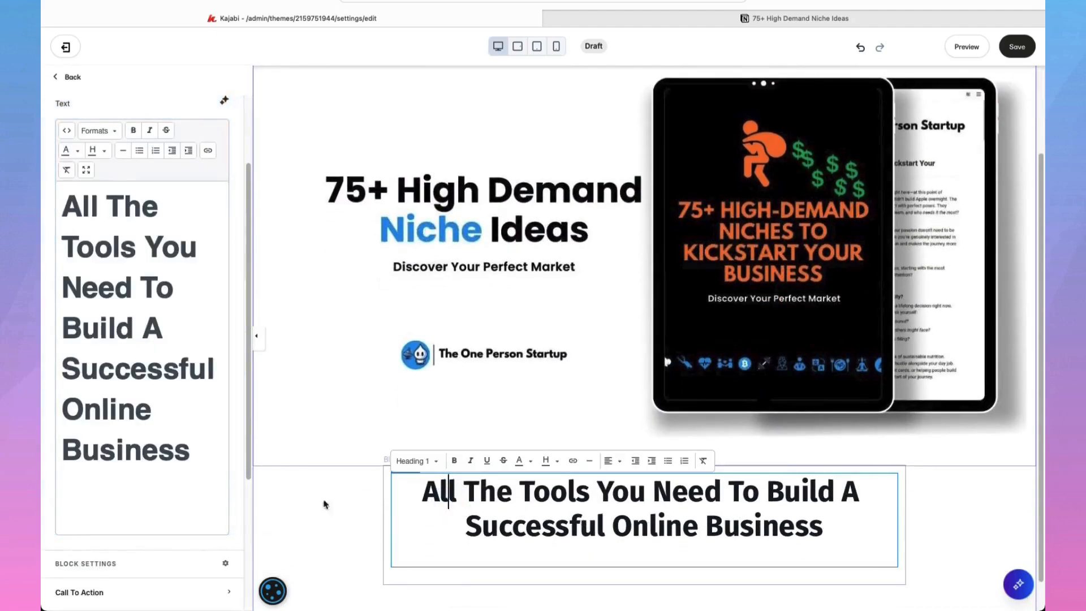
pyautogui.scroll(3, 346, 417)
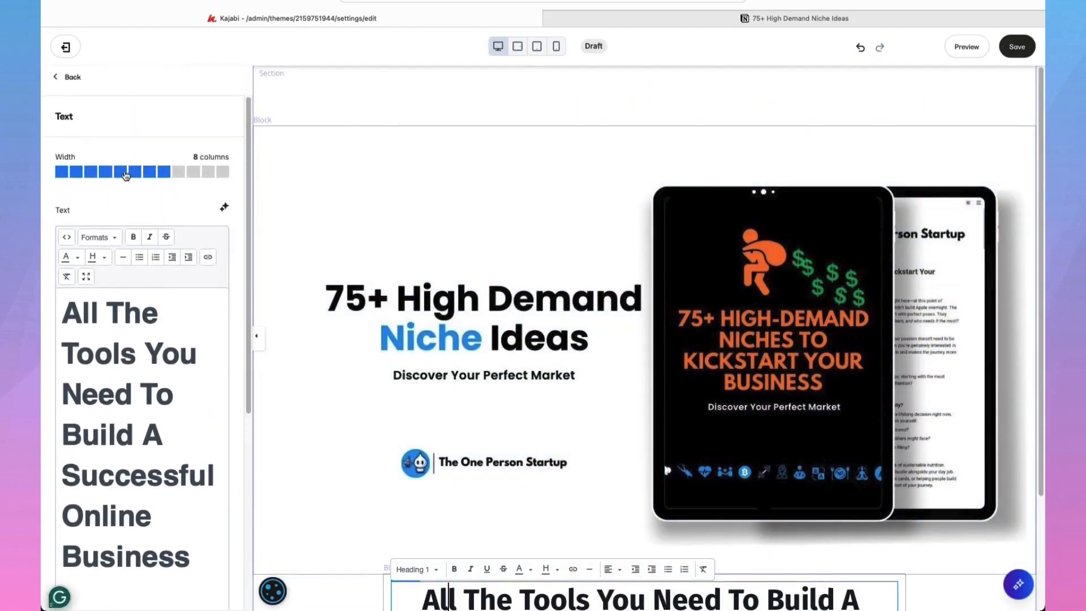
pyautogui.click(104, 174)
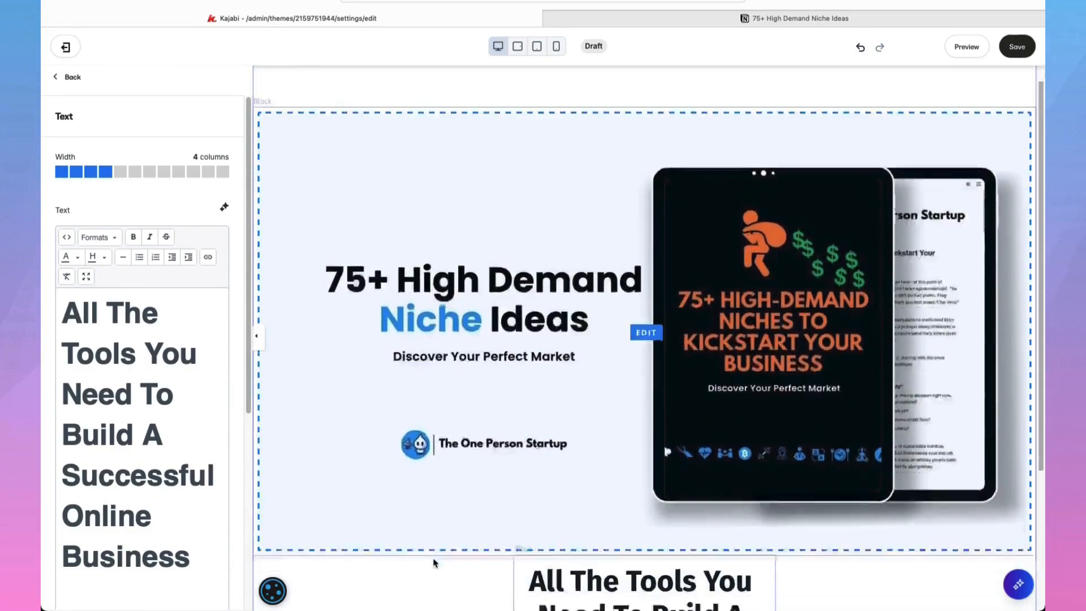
pyautogui.scroll(-3, 436, 560)
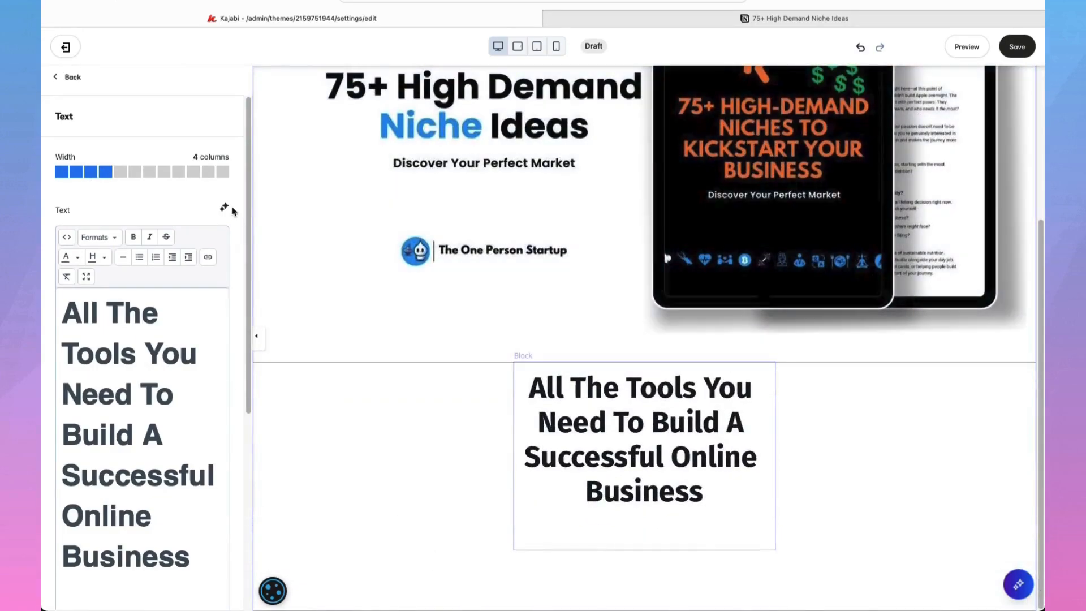
pyautogui.click(226, 174)
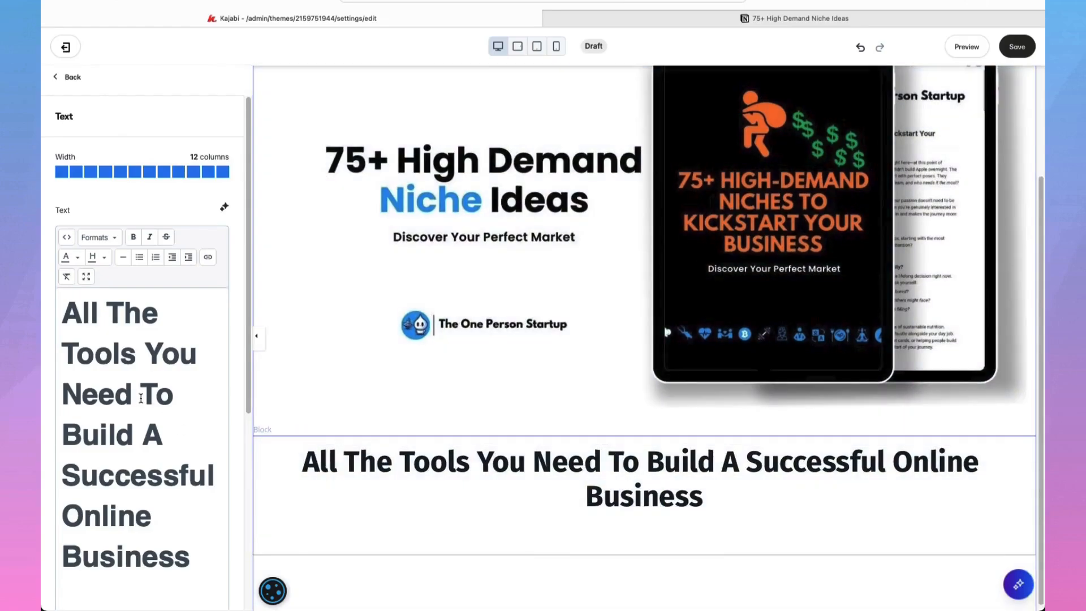
# - Replace the Hero text with the heading "Find One Niche Market To Kickstart Your Business" and a paragraph beginning "Get this list of high-demand niche Ideas"
pyautogui.click(377, 463)
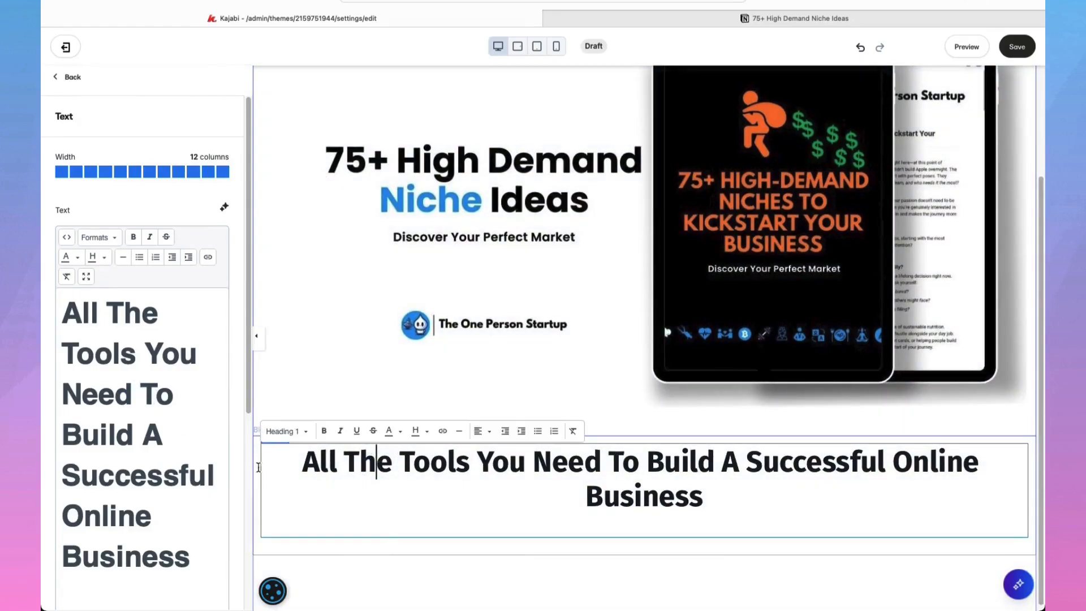
pyautogui.moveTo(62, 310); pyautogui.dragTo(206, 556)
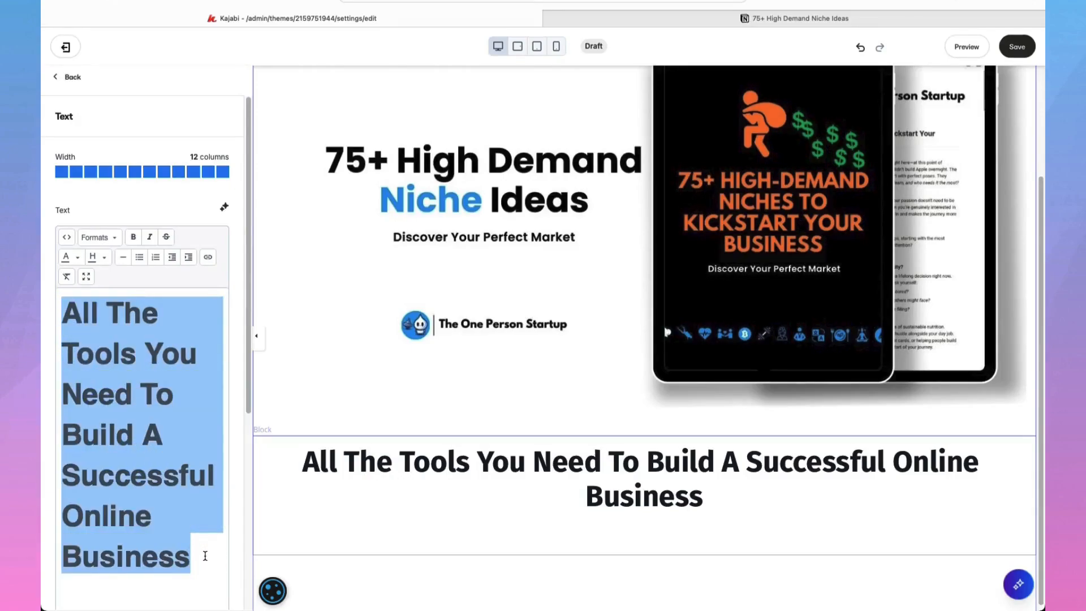
pyautogui.press('BackSpace')
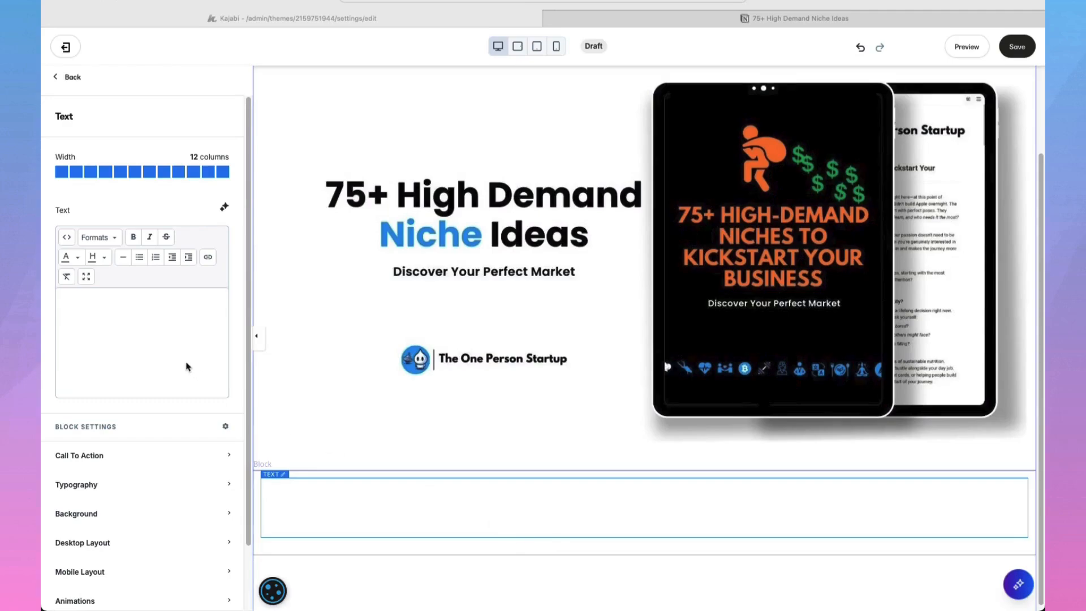
pyautogui.click(92, 306)
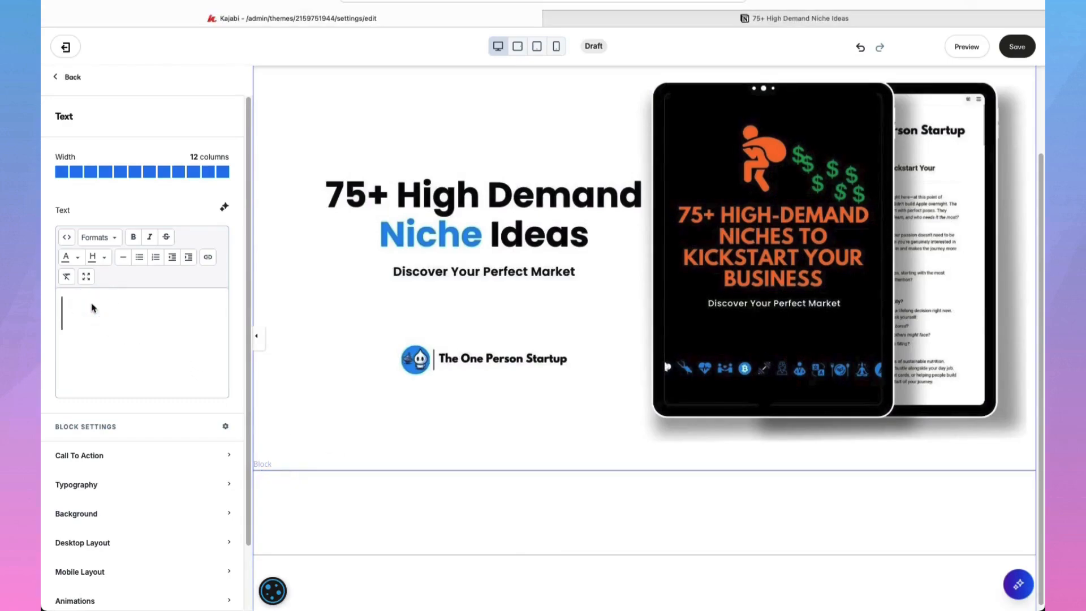
pyautogui.write('Find One Niche Market To Kickstart Your Business Get this list of high-demand niche Ideas to find the one that aligns with your skills, interest, or passions to kickstart your online business')
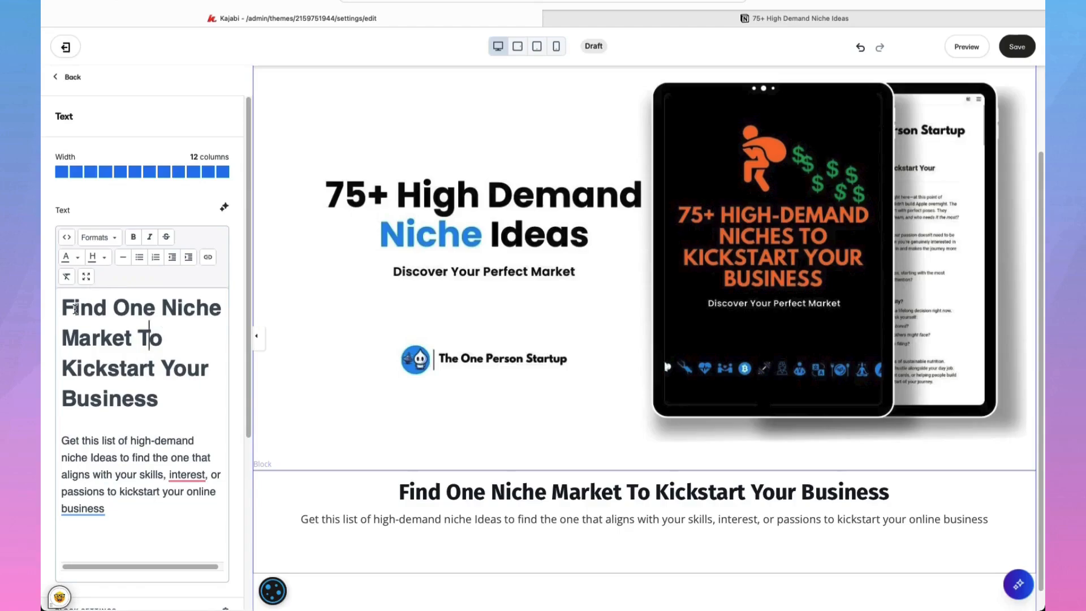
# - Format the line "Find One Niche Market To Kickstart Your Business" as Heading 1
pyautogui.click(75, 310)
pyautogui.click(115, 238)
pyautogui.moveTo(116, 261)
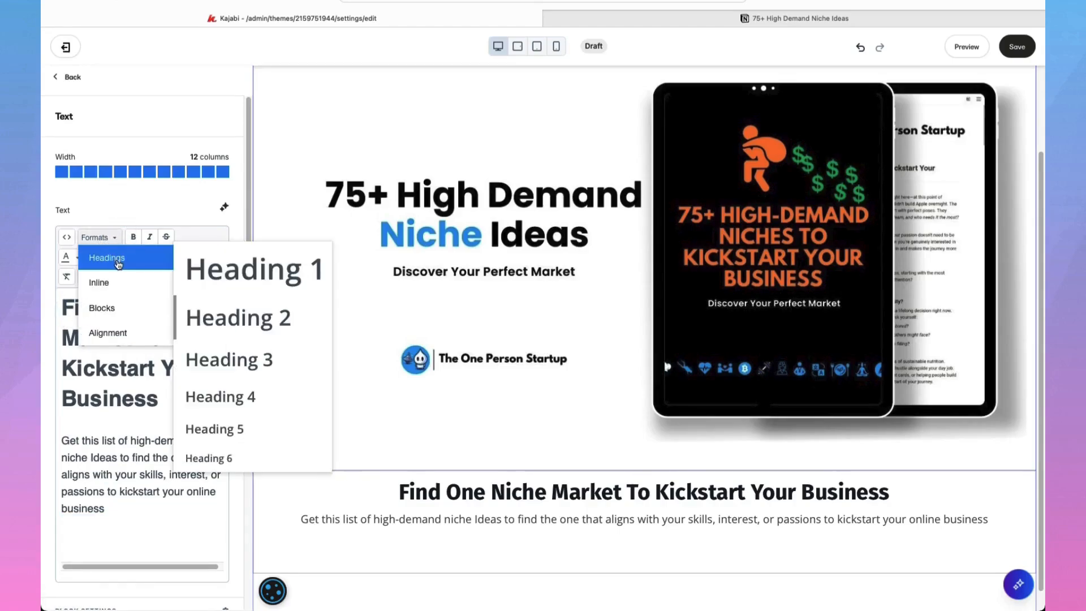
pyautogui.click(215, 287)
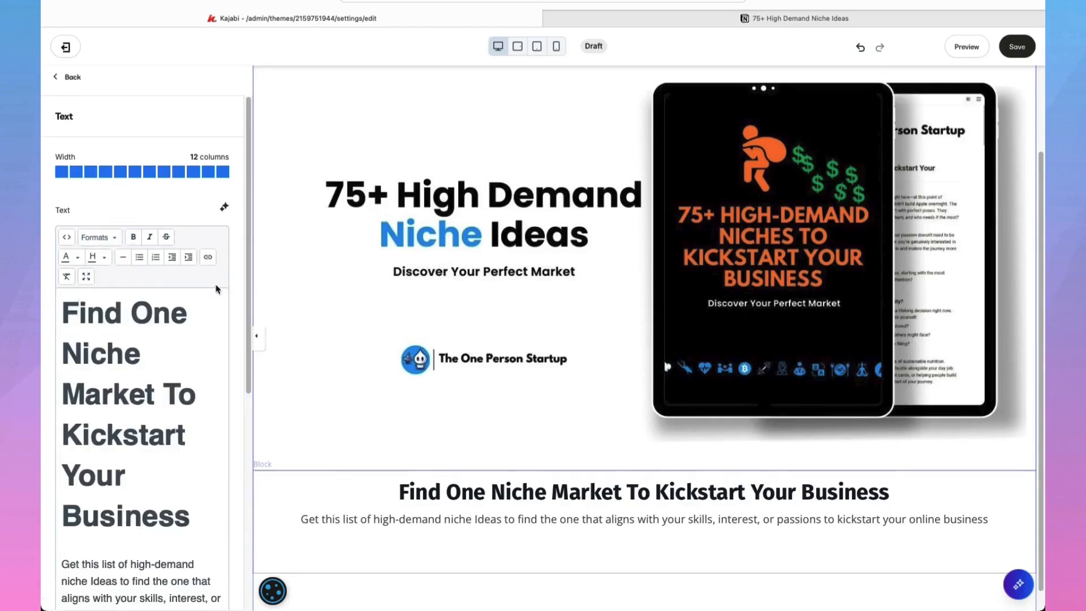
# - Color the word "Niche" blue in the Hero heading
pyautogui.scroll(-4, 94, 420)
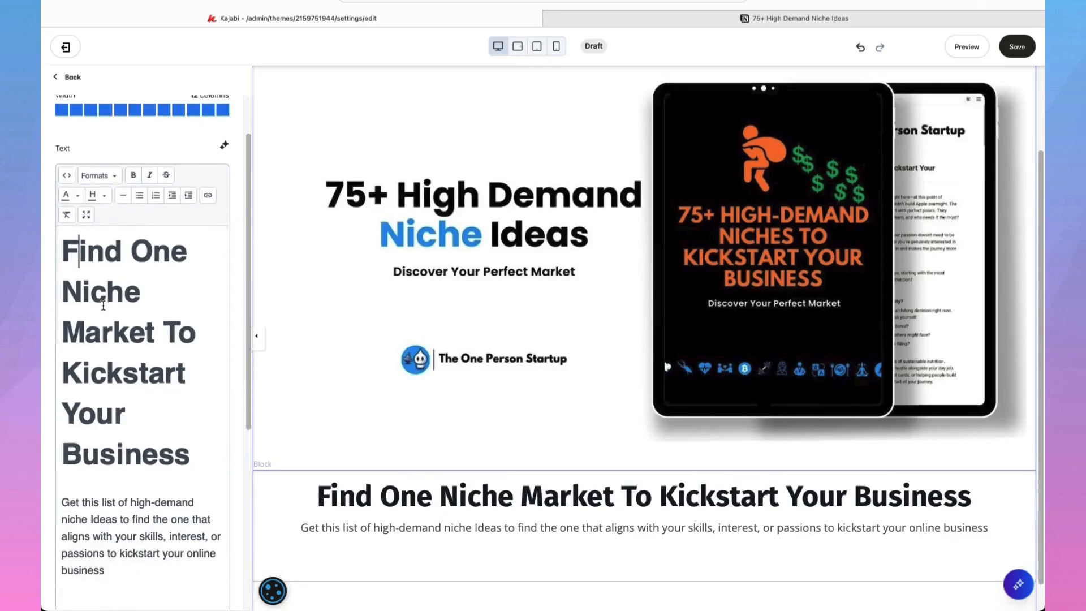
pyautogui.scroll(-2, 94, 420)
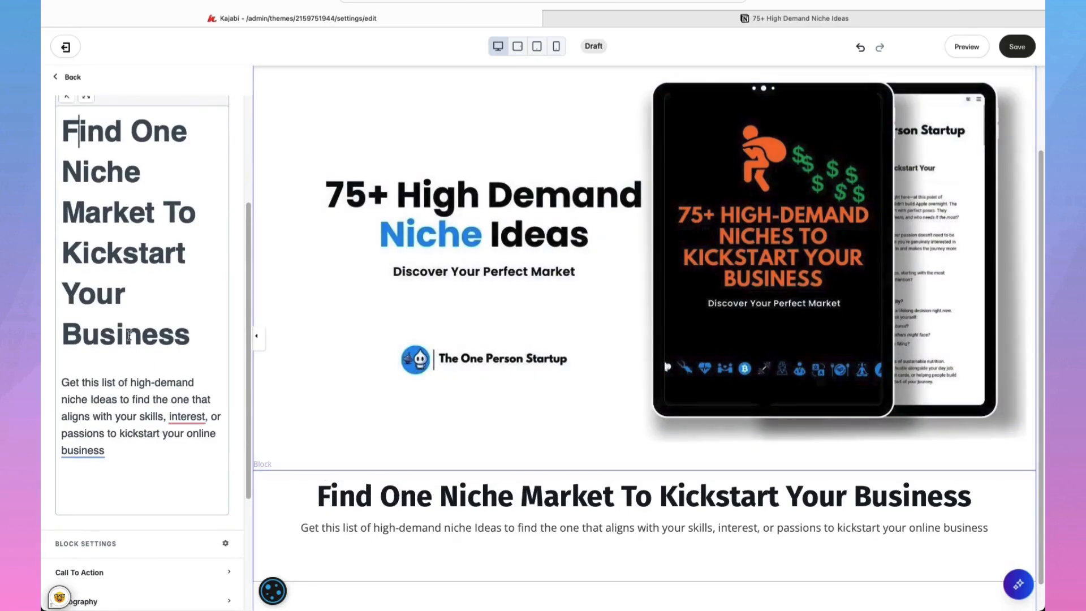
pyautogui.scroll(4, 130, 336)
pyautogui.scroll(1, 130, 335)
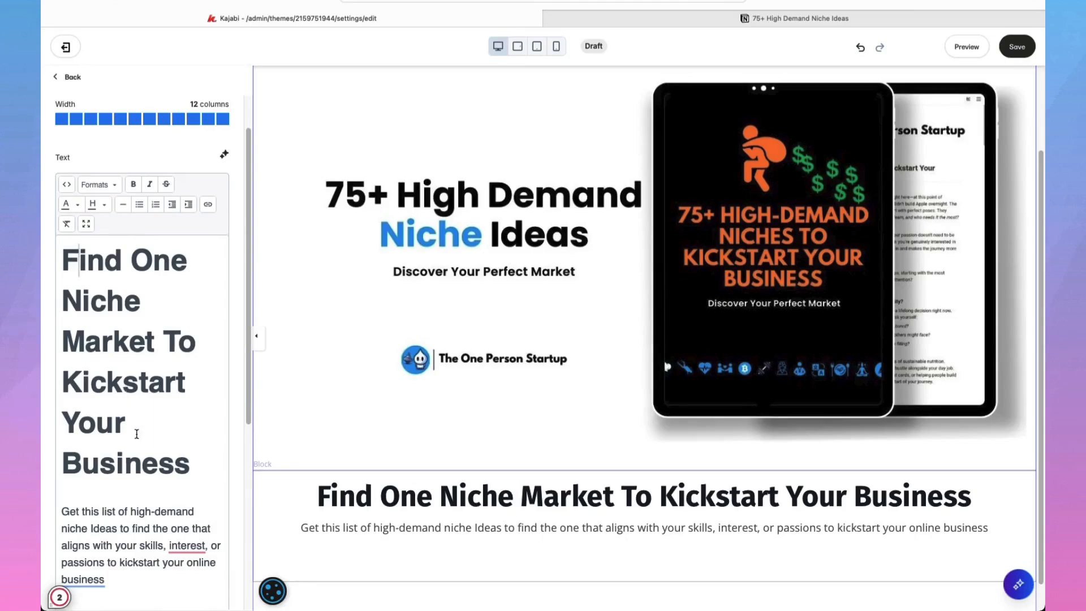
pyautogui.scroll(-6, 110, 485)
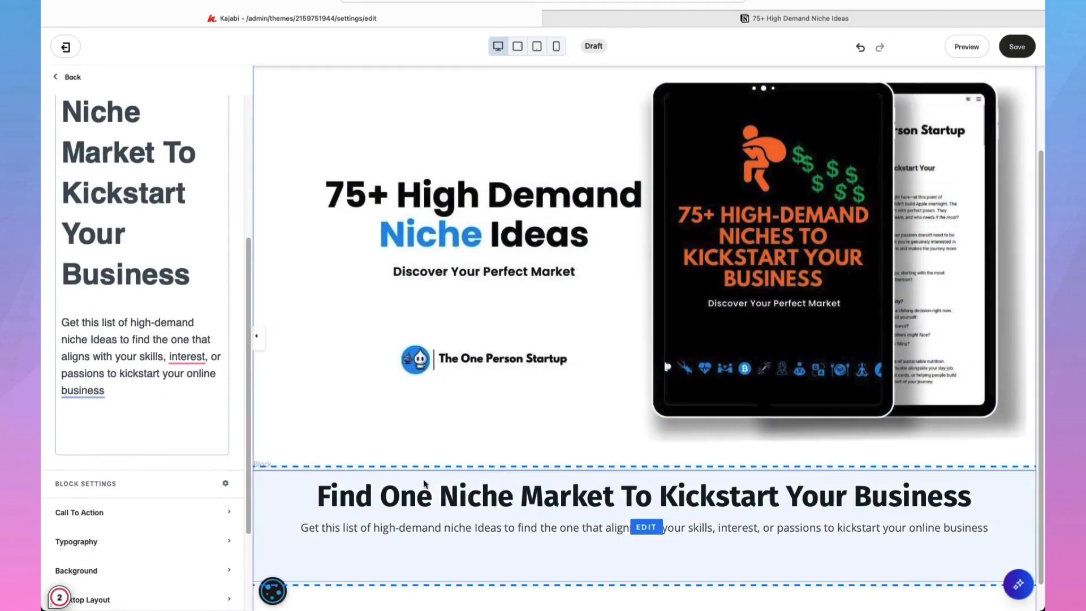
pyautogui.click(468, 500)
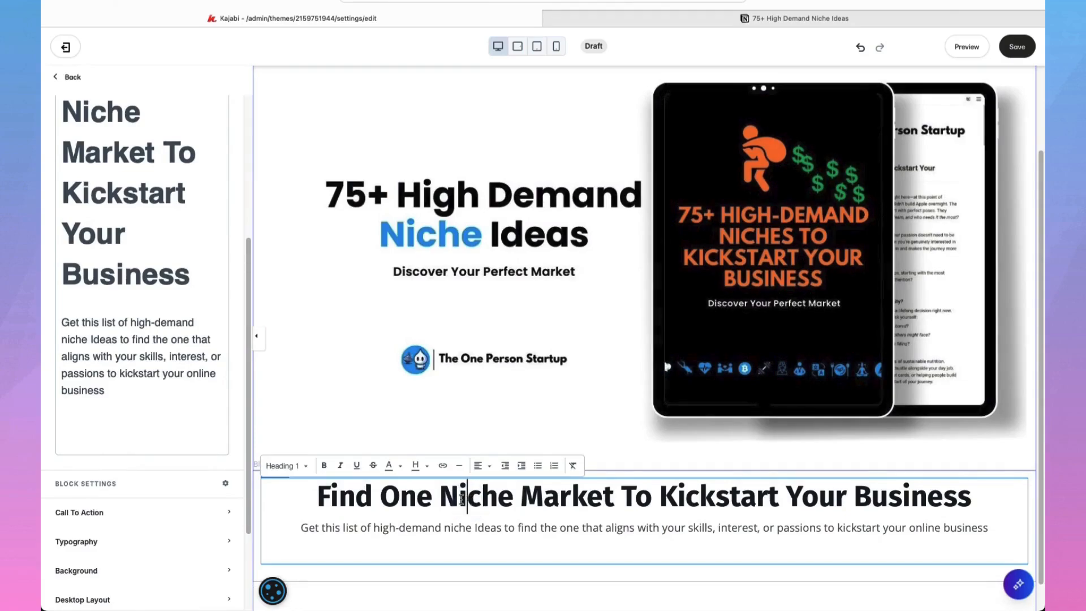
pyautogui.doubleClick(462, 500)
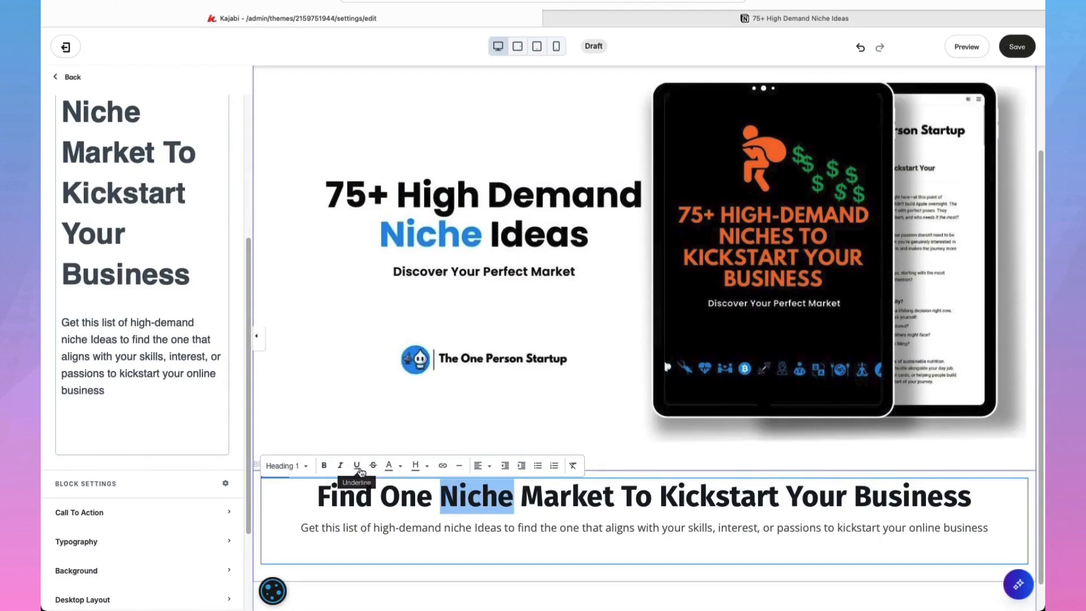
pyautogui.click(404, 470)
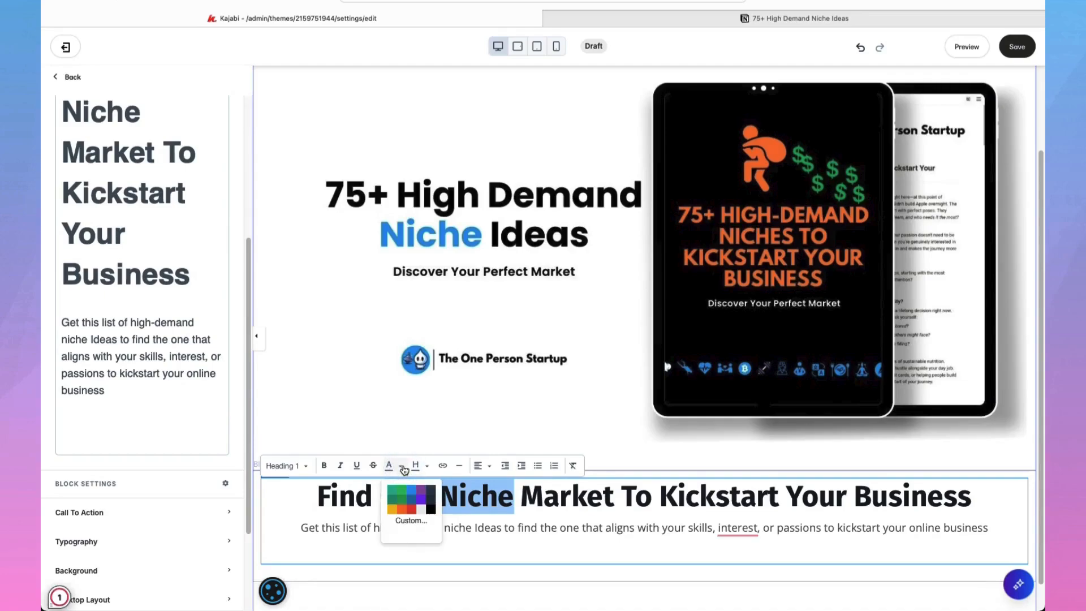
pyautogui.click(441, 500)
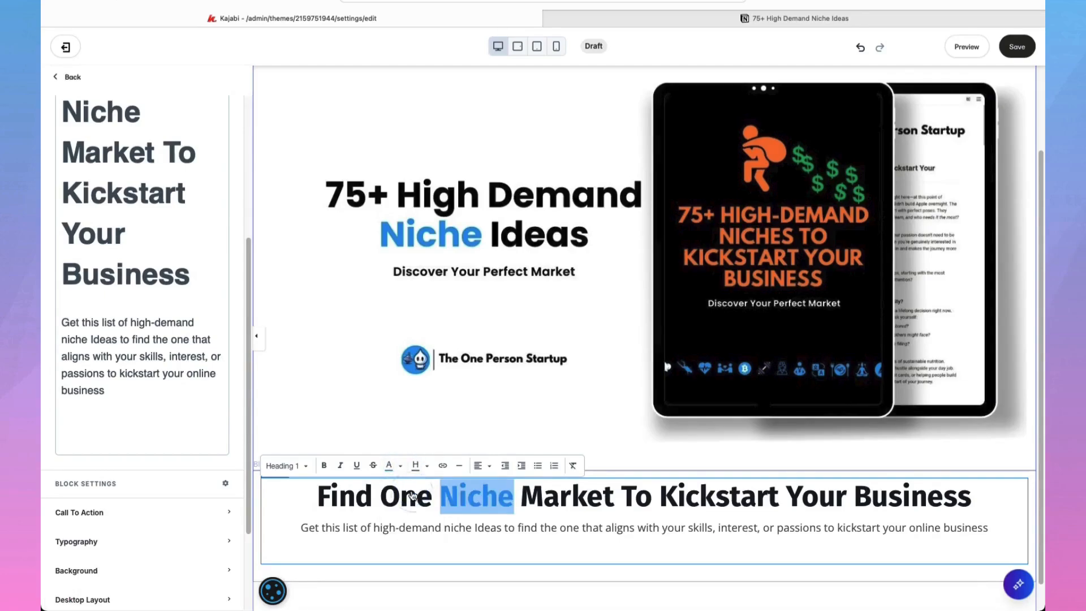
# - Make "niche Ideas" bold and blue in the Hero paragraph, and return to the Hero section settings
pyautogui.click(437, 526)
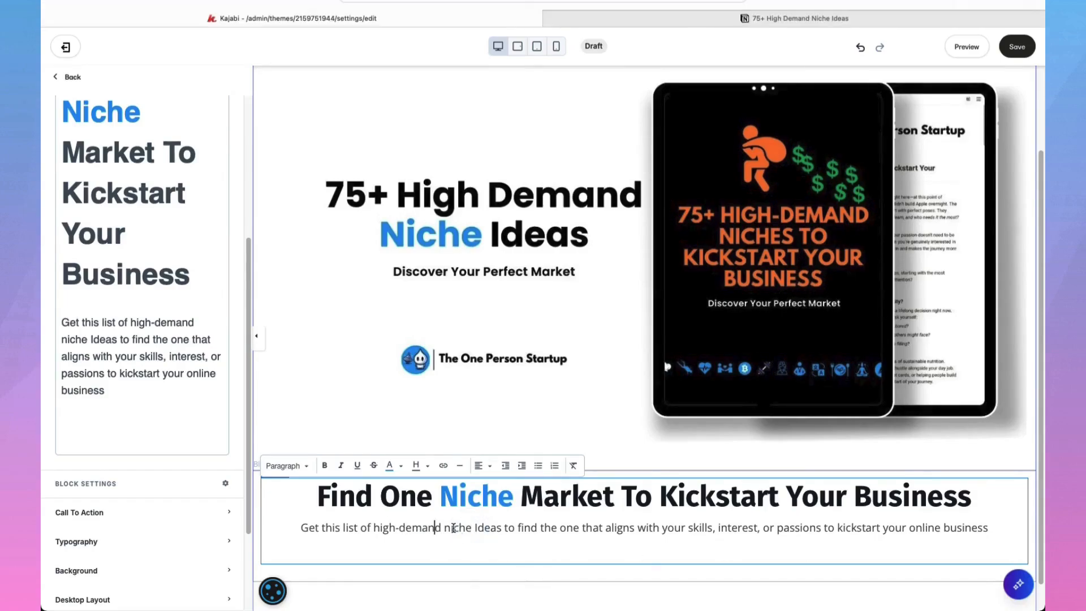
pyautogui.moveTo(447, 527); pyautogui.dragTo(500, 533)
pyautogui.press('super+b')
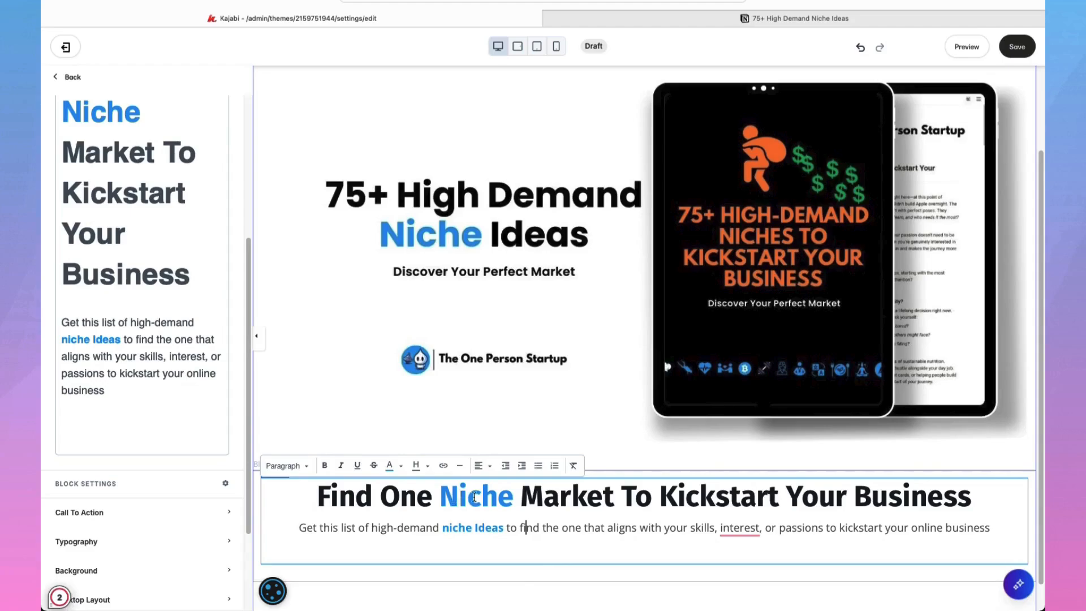
pyautogui.click(474, 492)
pyautogui.scroll(5, 151, 194)
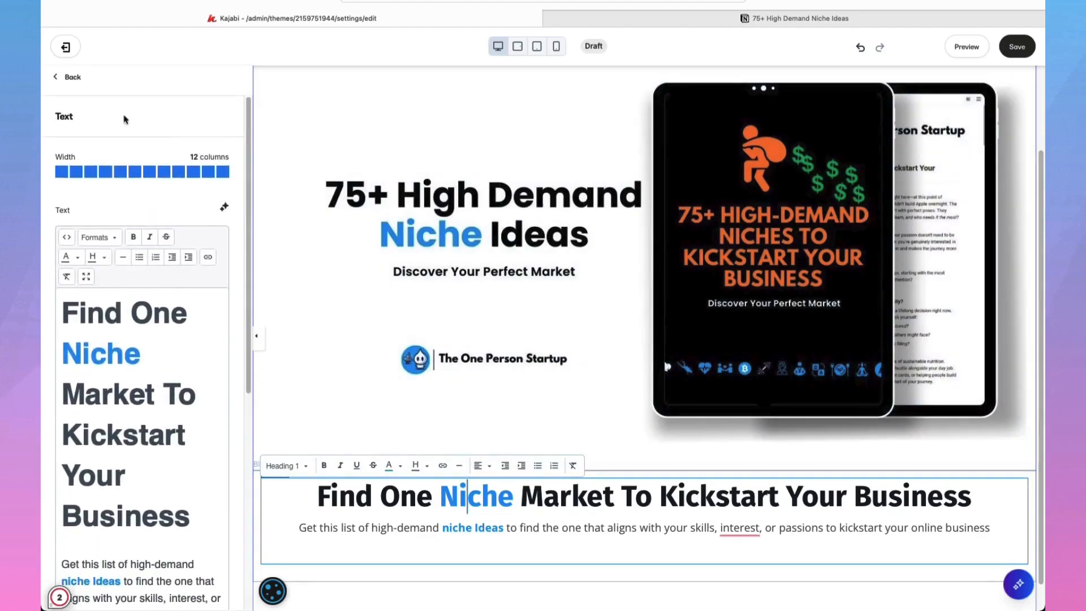
pyautogui.click(70, 77)
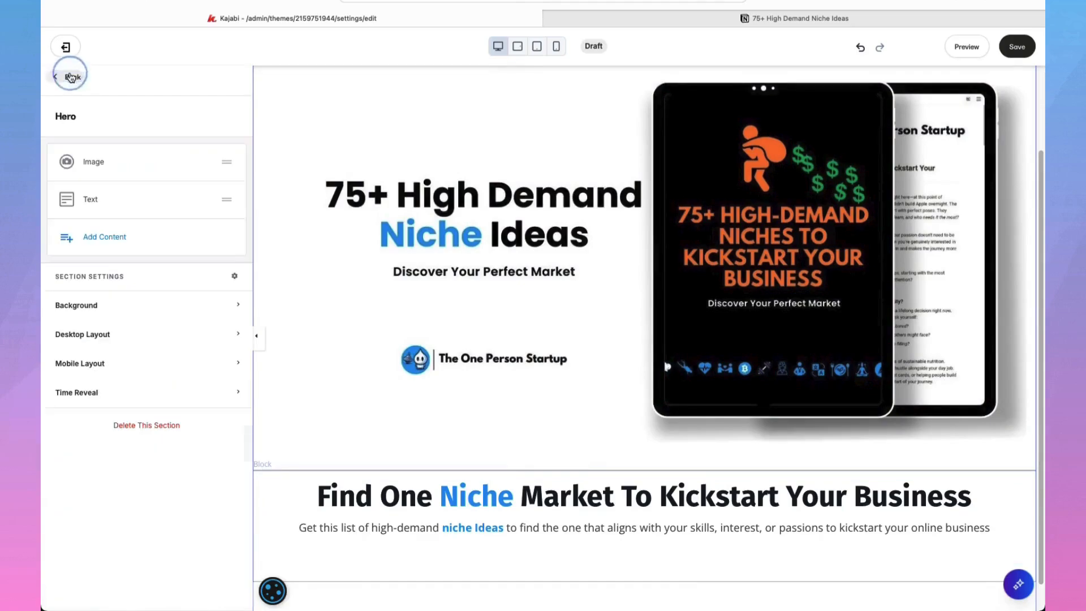
# - Add a basic Text section to the page below the Hero section
pyautogui.click(72, 78)
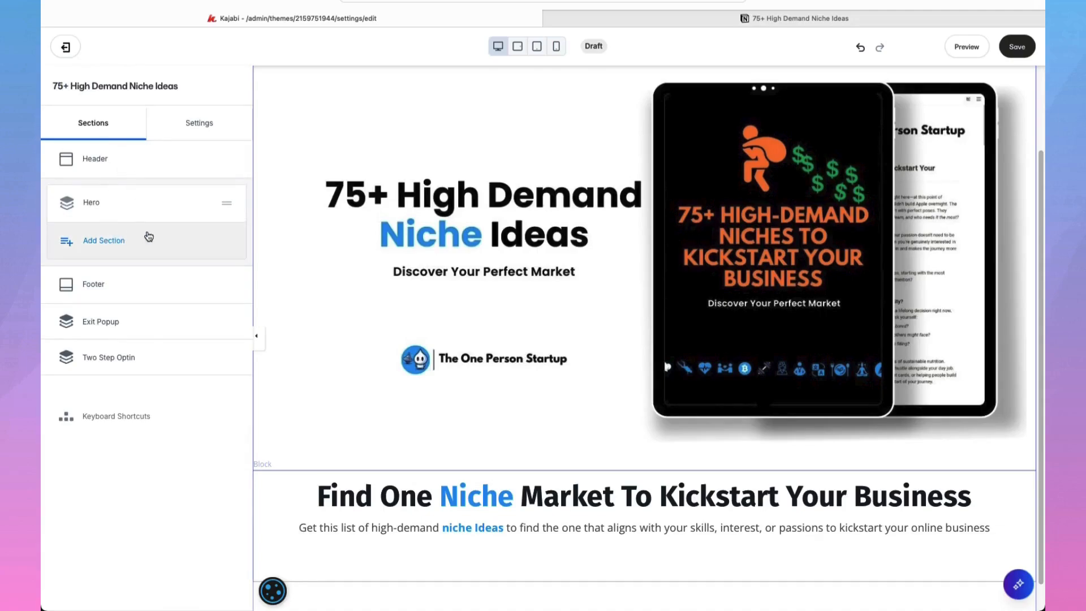
pyautogui.click(101, 207)
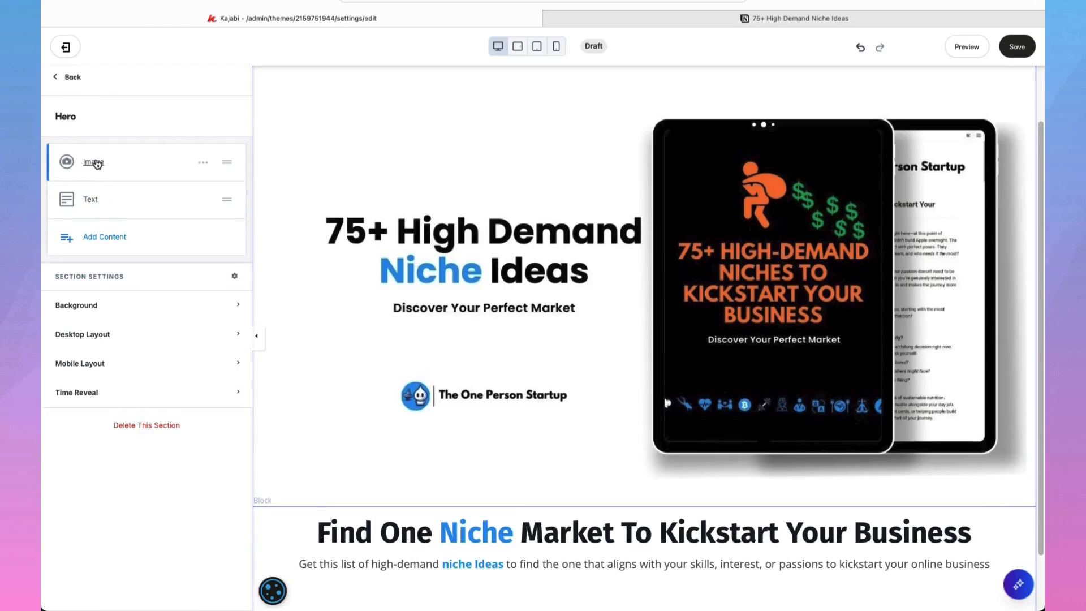
pyautogui.click(72, 79)
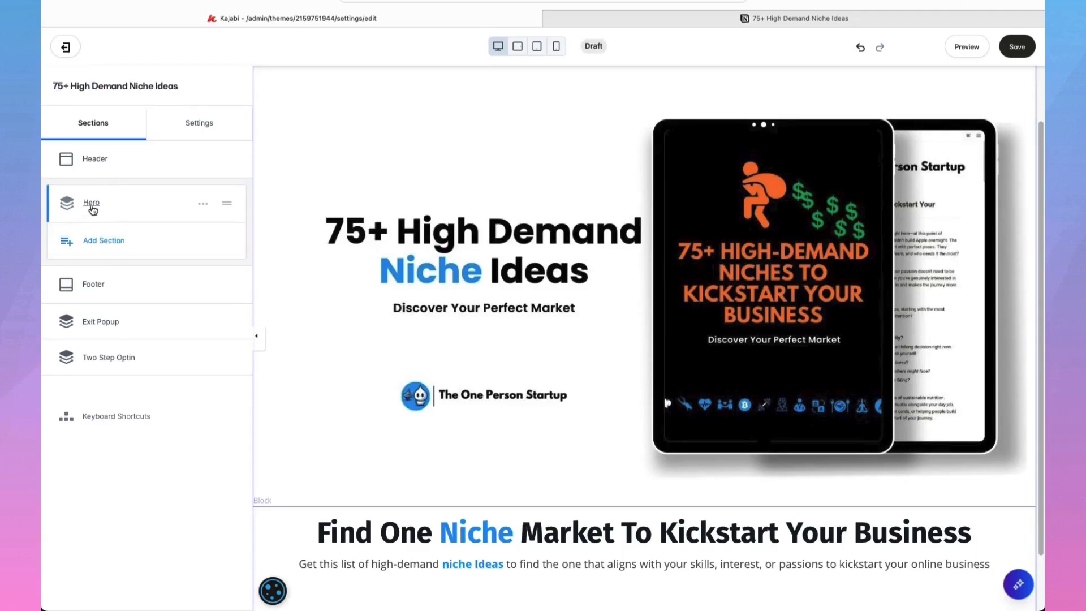
pyautogui.click(97, 241)
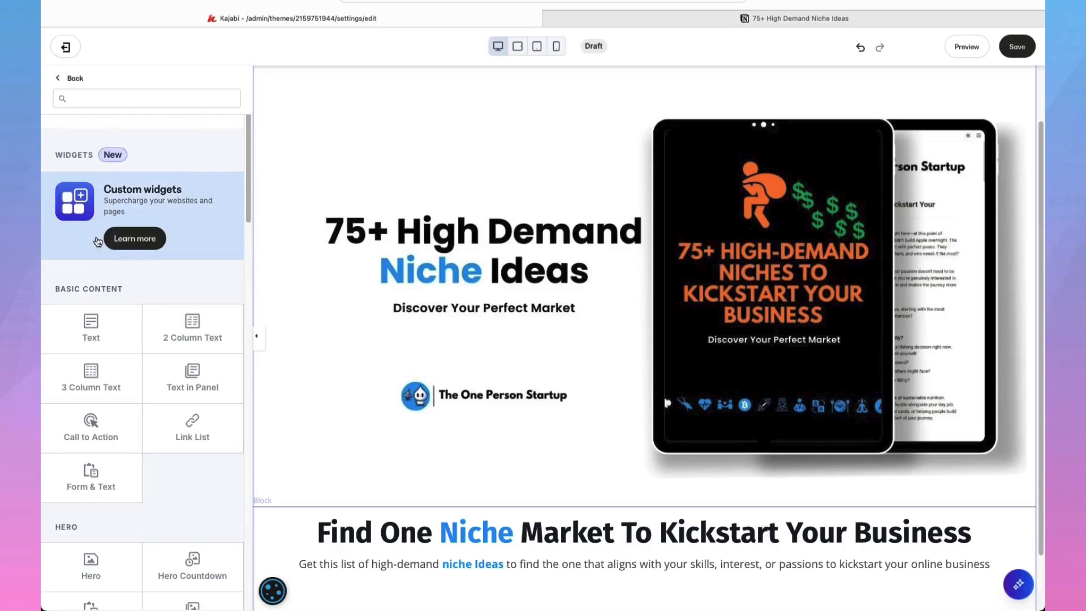
pyautogui.click(94, 334)
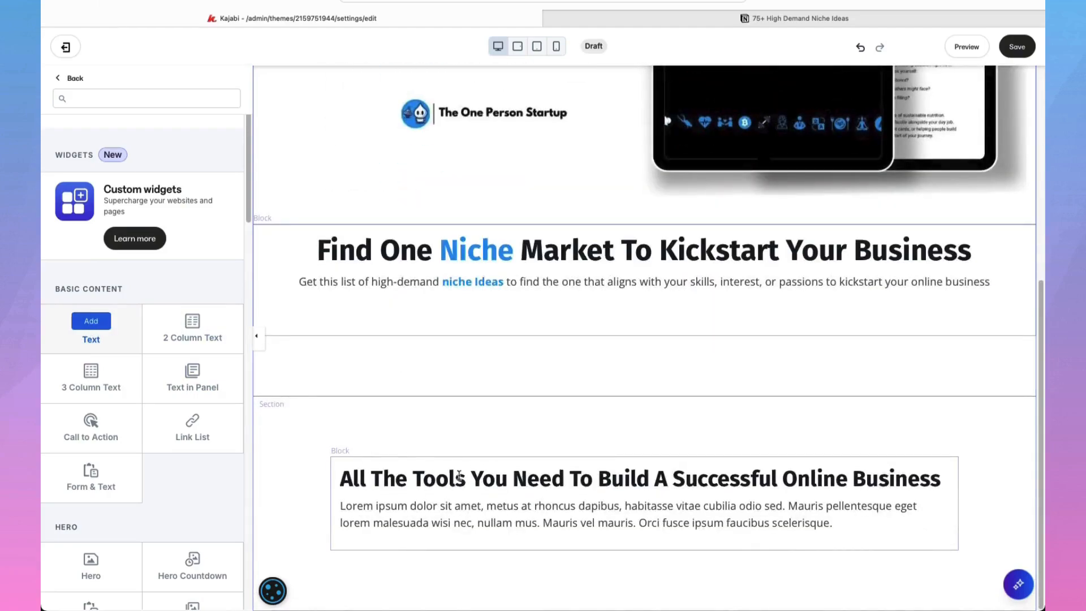
pyautogui.click(92, 323)
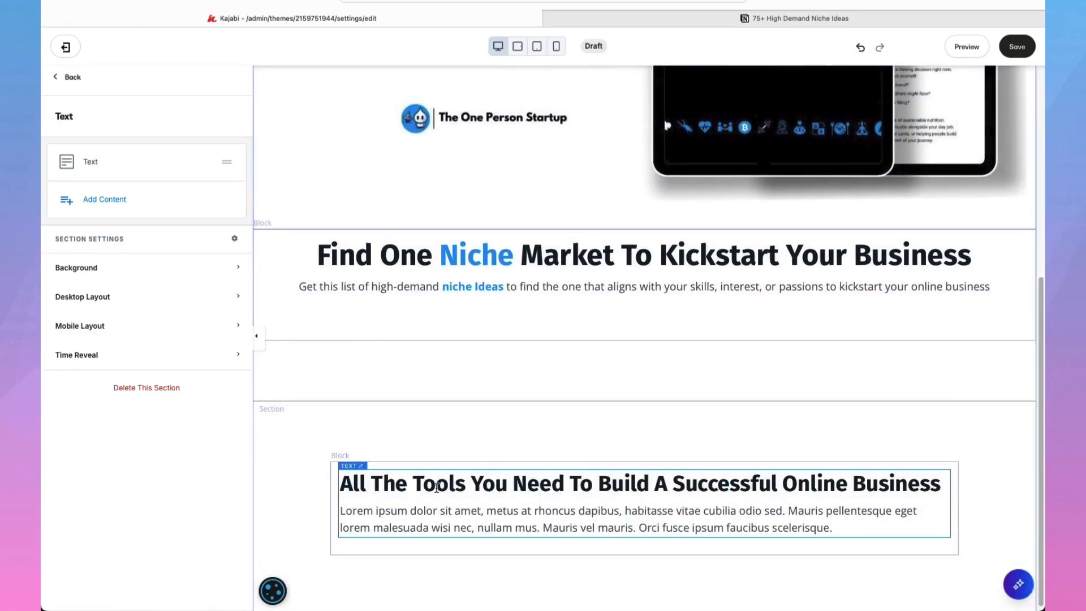
# - Replace the new section's placeholder text with the copied sales copy beginning "Stuck on Finding Your Perfect Niche?"
pyautogui.click(437, 488)
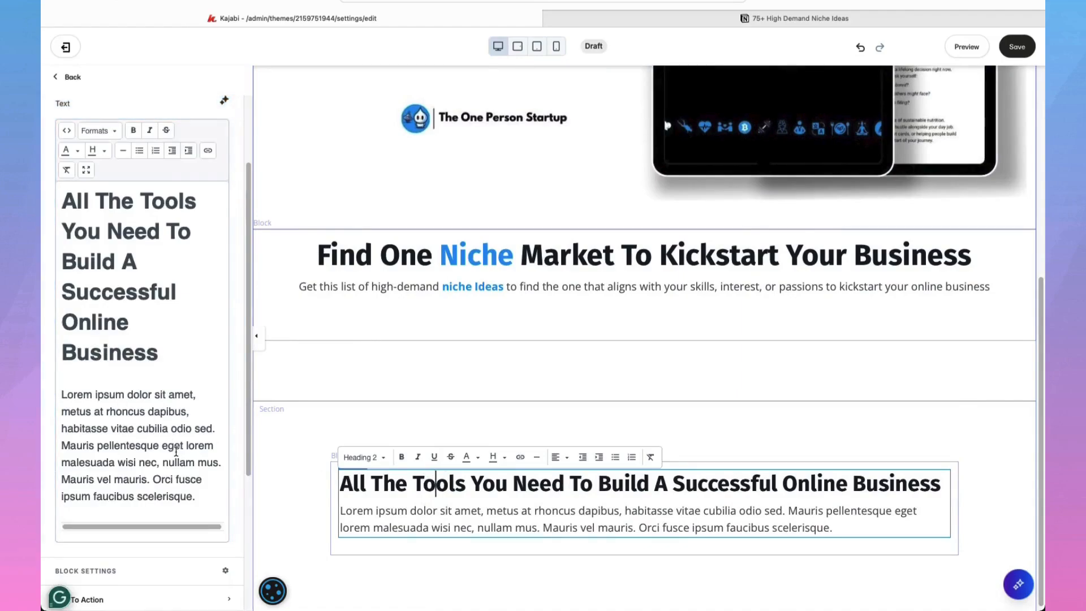
pyautogui.moveTo(195, 496); pyautogui.dragTo(62, 199)
pyautogui.press('BackSpace')
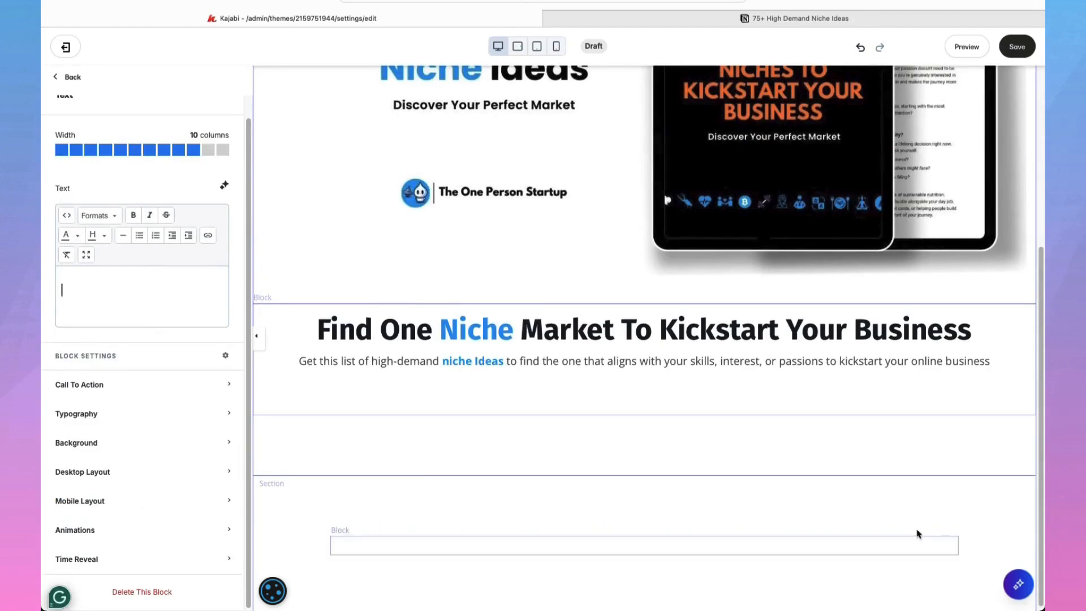
pyautogui.press('super+Tab')
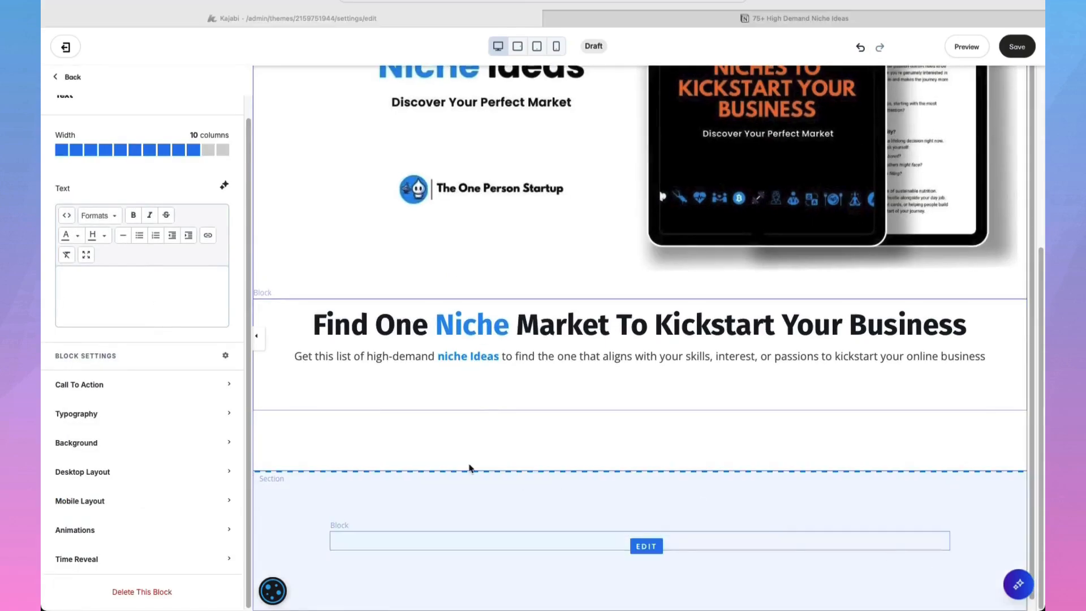
pyautogui.click(141, 295)
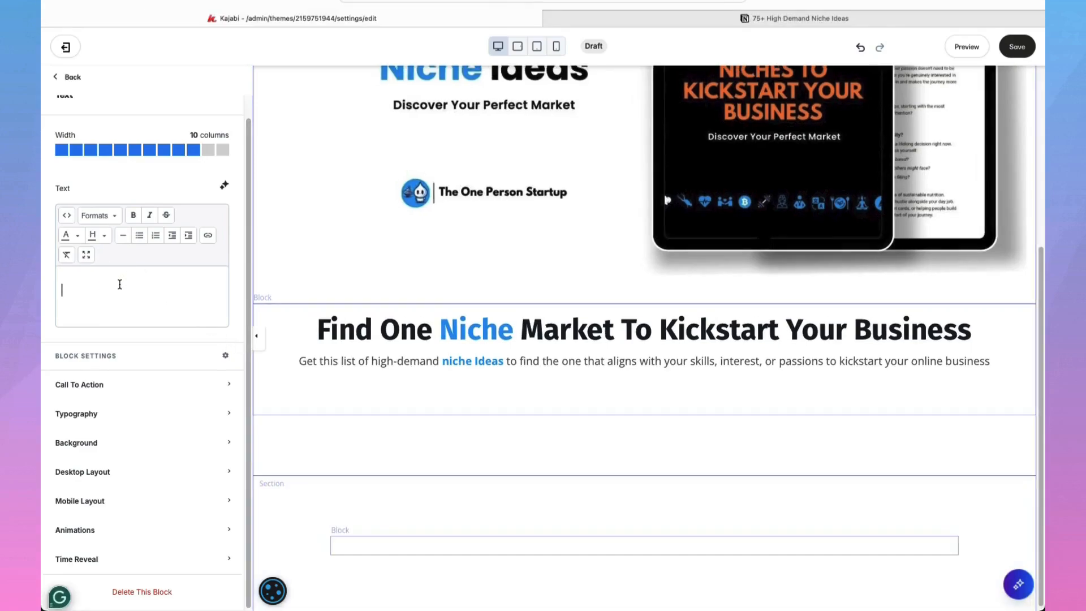
pyautogui.press('super+v')
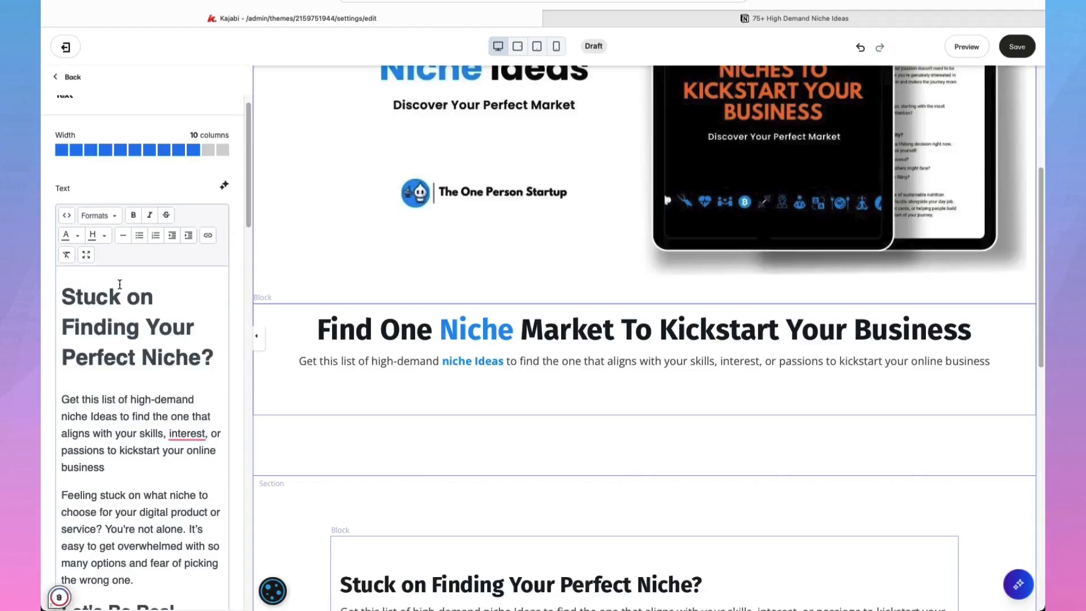
pyautogui.scroll(-5, 391, 407)
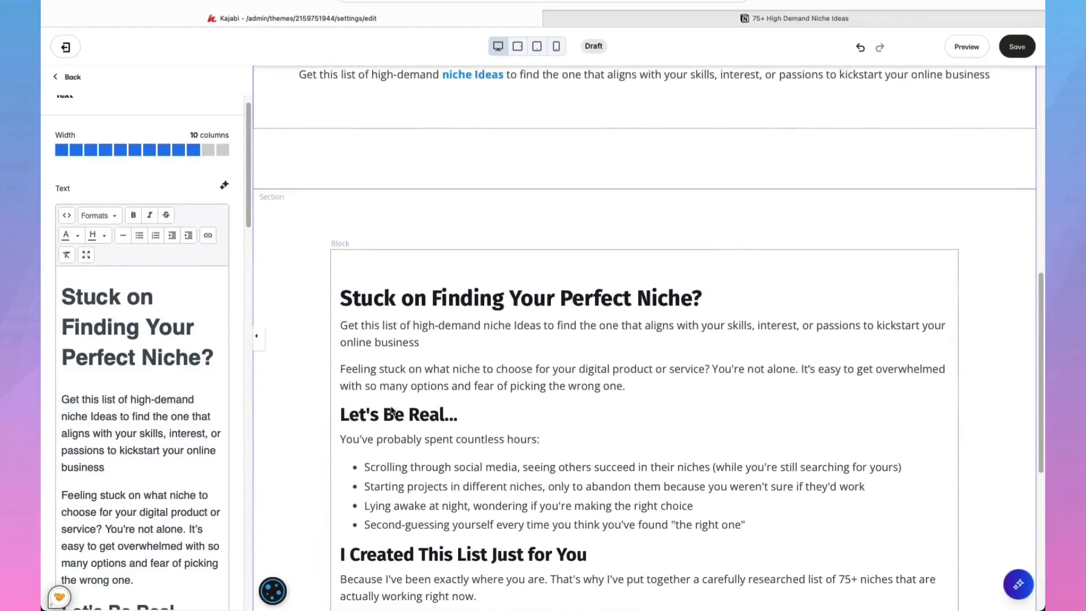
pyautogui.scroll(-4, 391, 408)
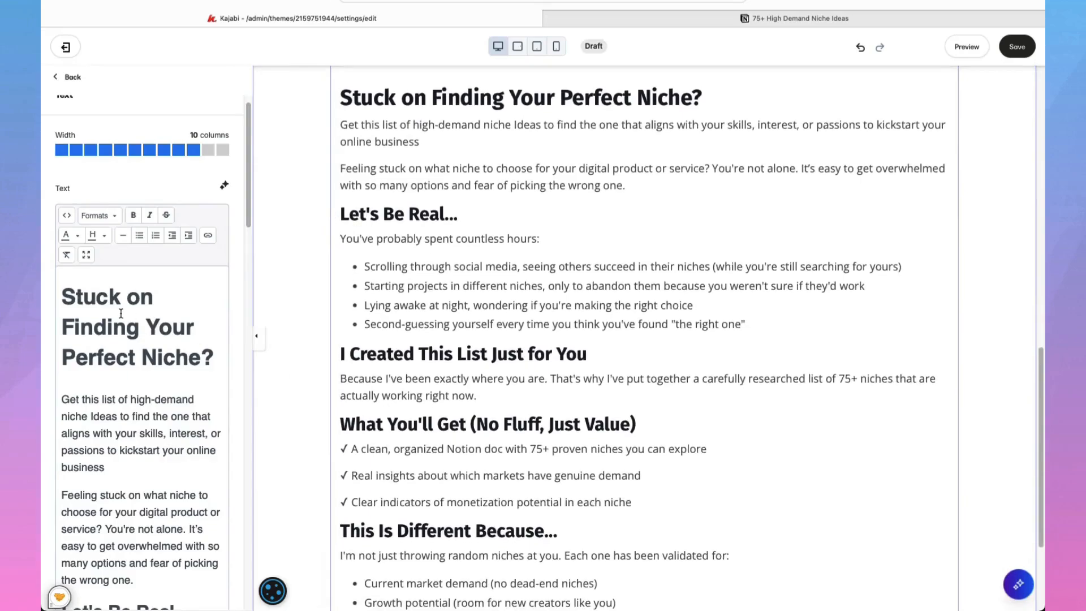
# - Insert a blank line above the heading "Let's Be Real..." in the text block
pyautogui.scroll(1, 112, 304)
pyautogui.click(90, 294)
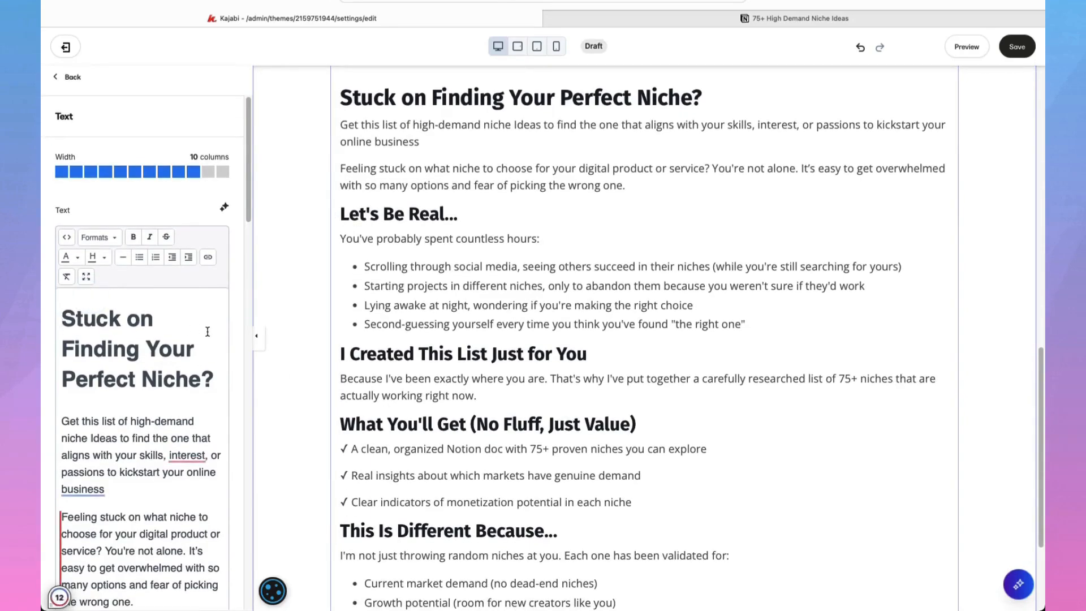
pyautogui.scroll(-3, 512, 263)
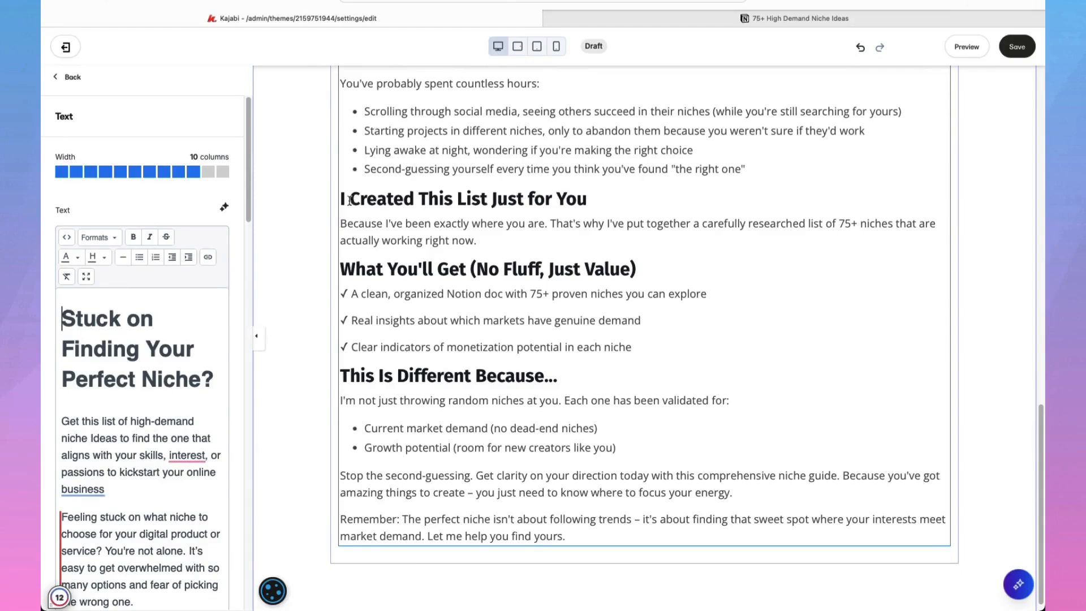
pyautogui.scroll(-5, 61, 379)
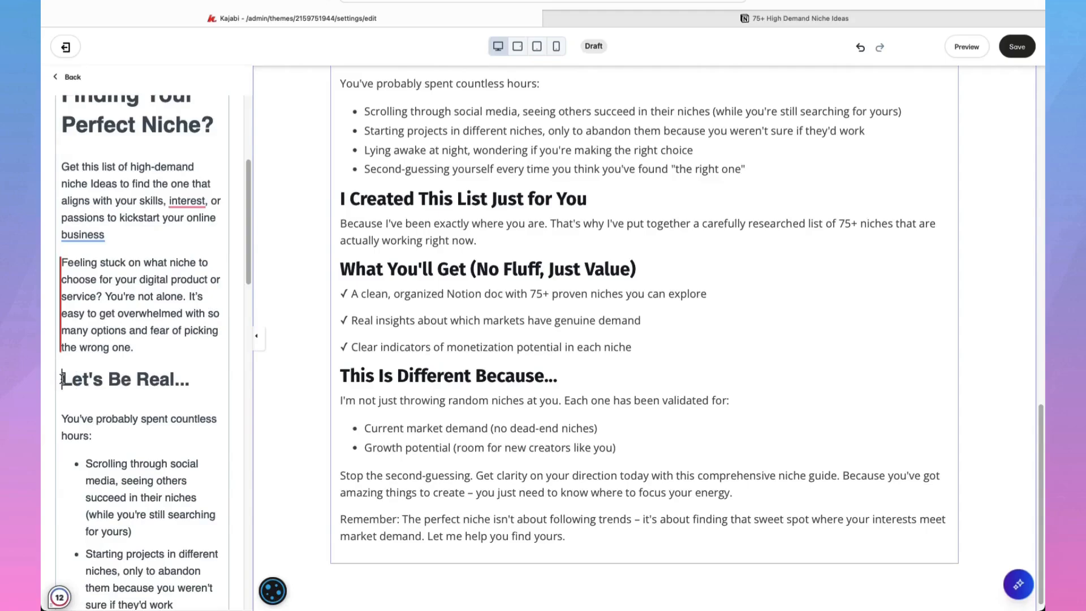
pyautogui.click(63, 377)
pyautogui.press('Return')
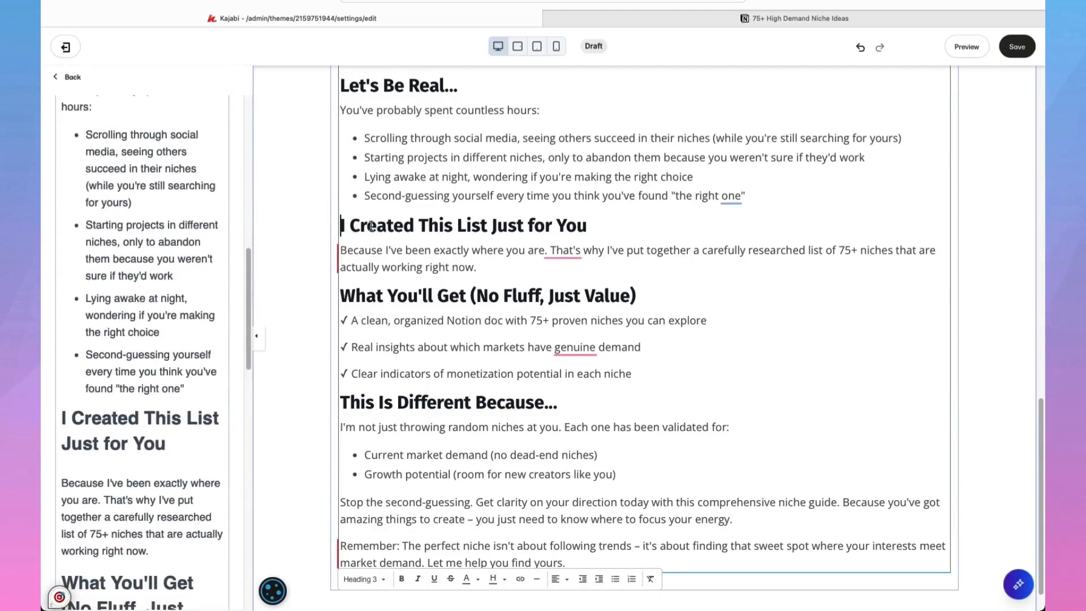
# - Insert a blank line above "I Created This List Just for You" and format that line as Heading 3
pyautogui.scroll(1, 362, 283)
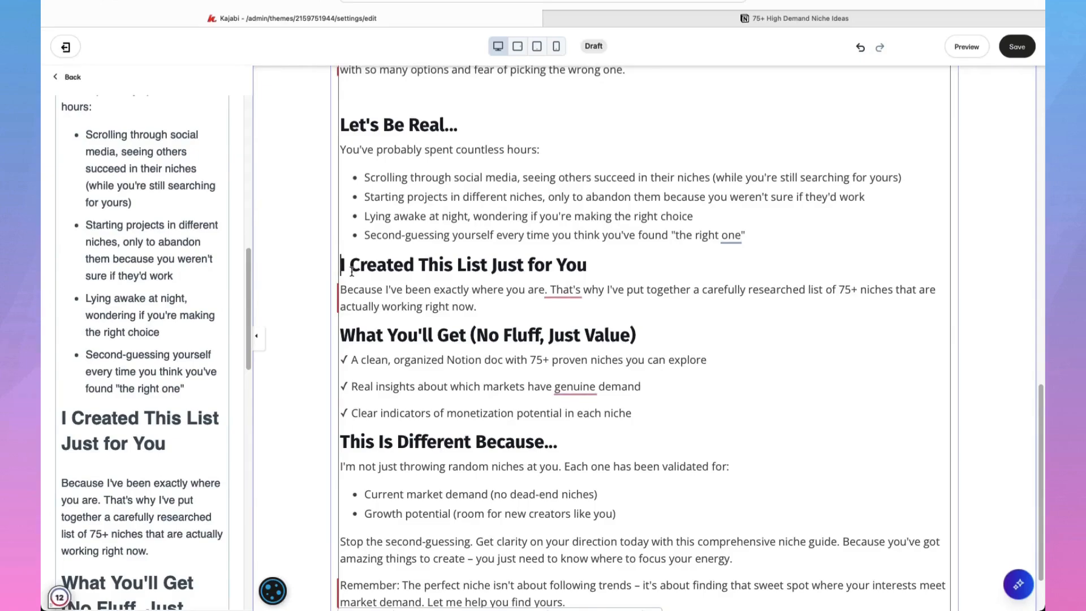
pyautogui.press('Return')
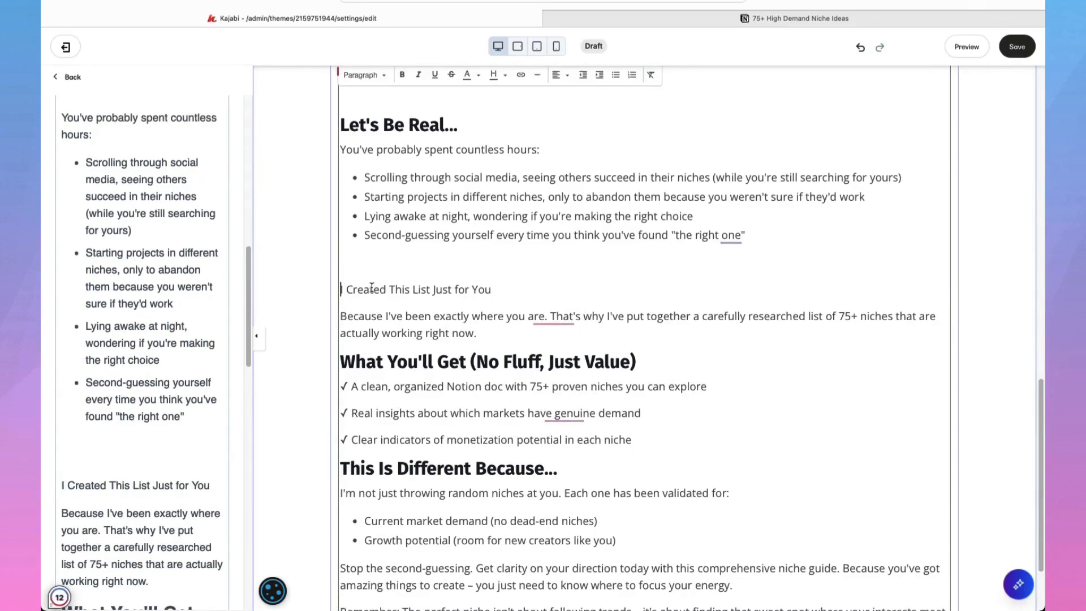
pyautogui.tripleClick(370, 287)
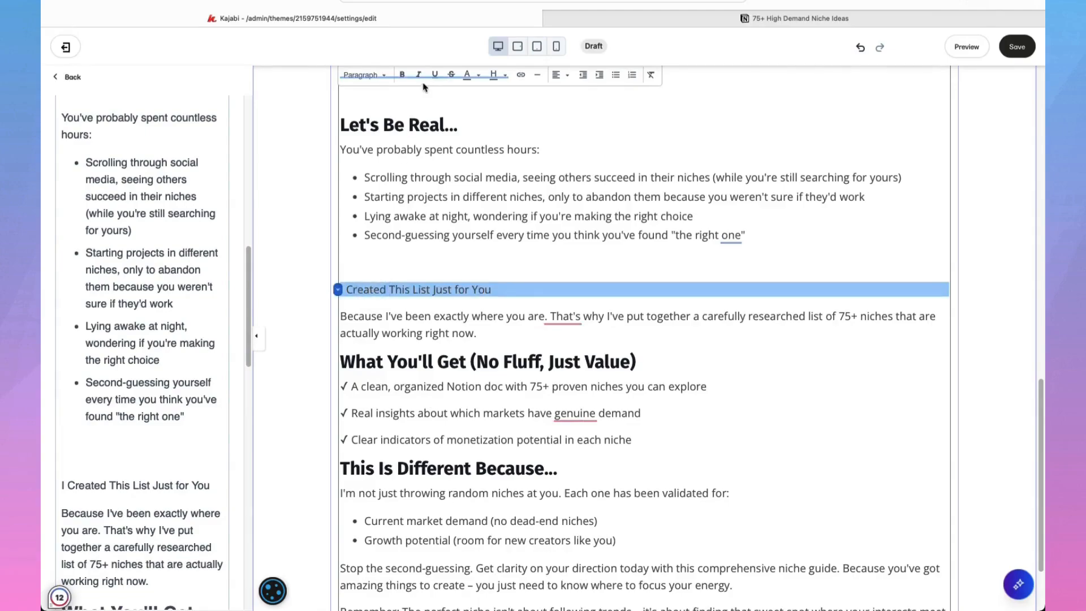
pyautogui.click(384, 75)
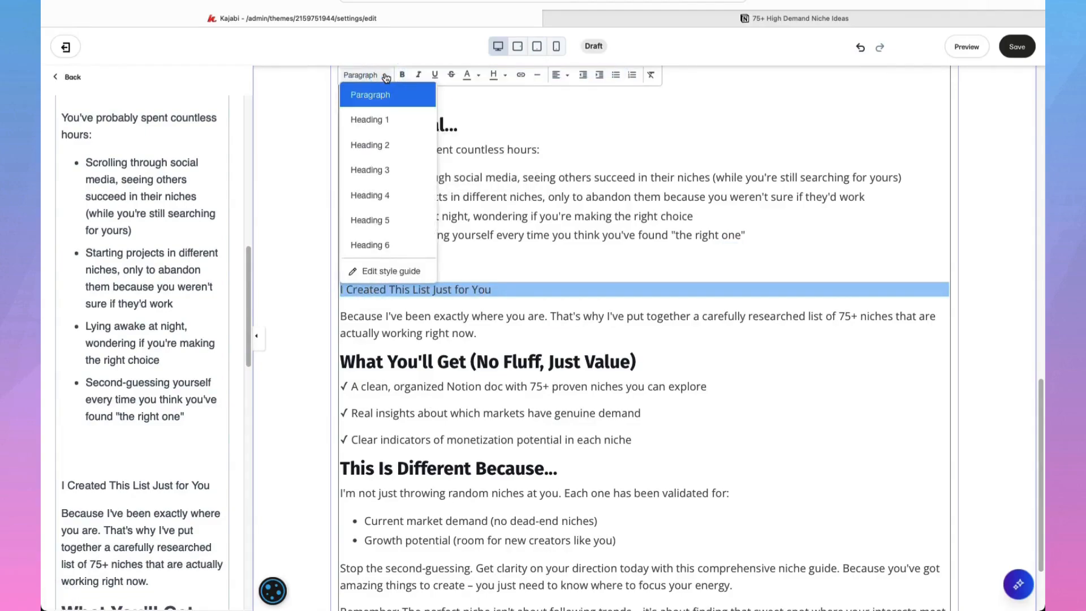
pyautogui.click(381, 170)
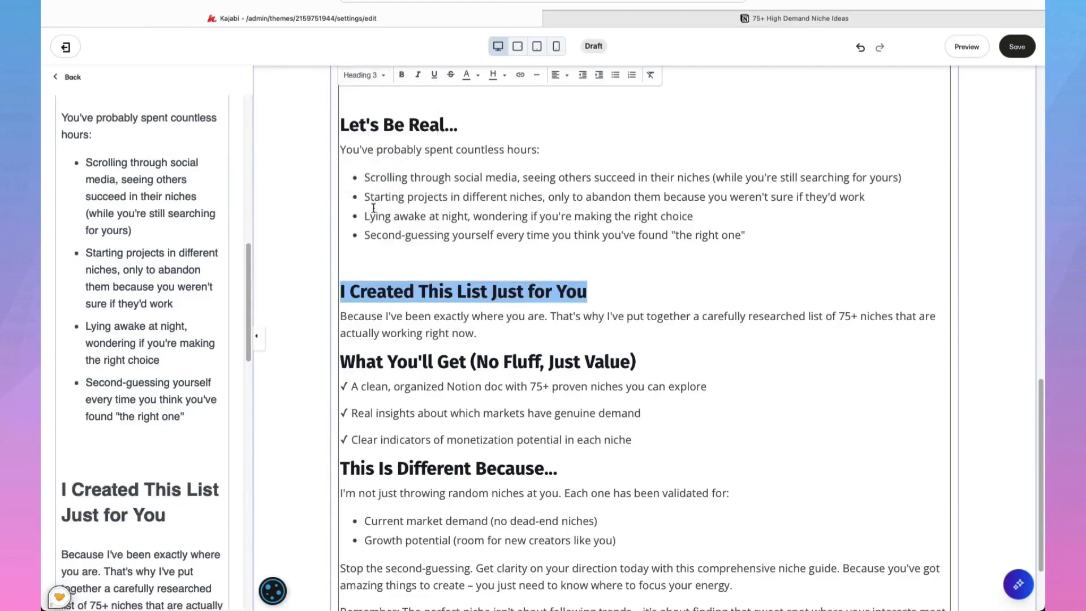
# - Insert blank lines above the headings "What You'll Get (No Fluff, Just Value)" and "This Is Different Because..."
pyautogui.scroll(-5, 156, 456)
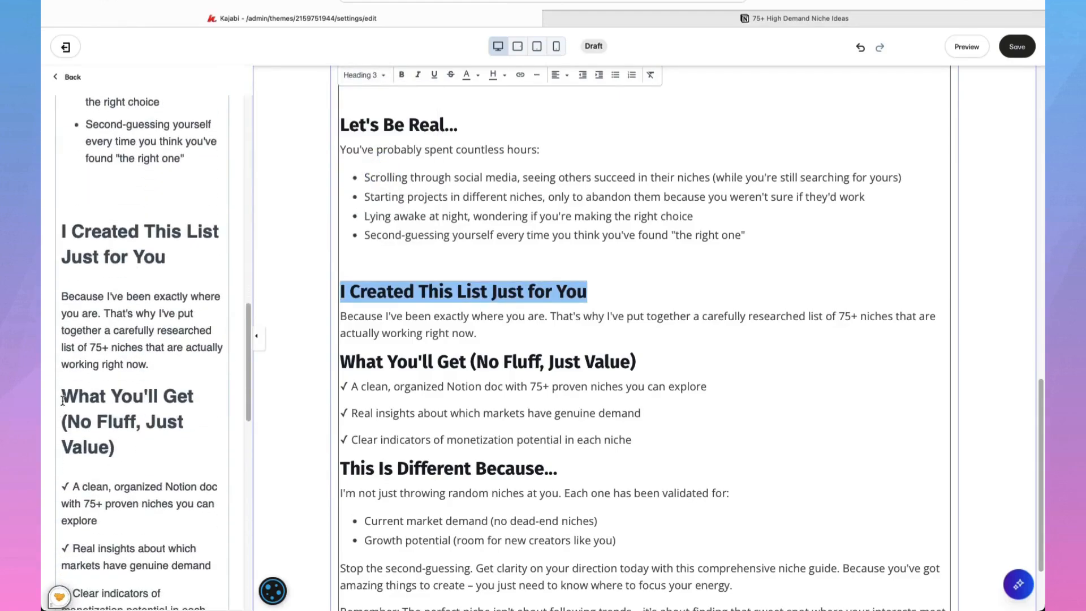
pyautogui.click(63, 401)
pyautogui.press('Return')
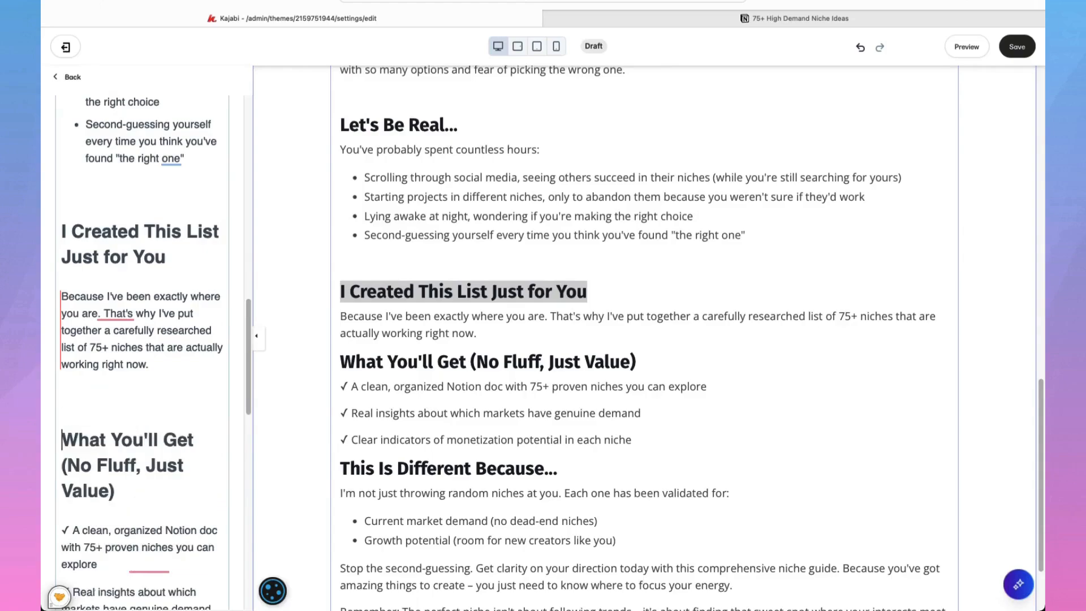
pyautogui.scroll(-4, 141, 351)
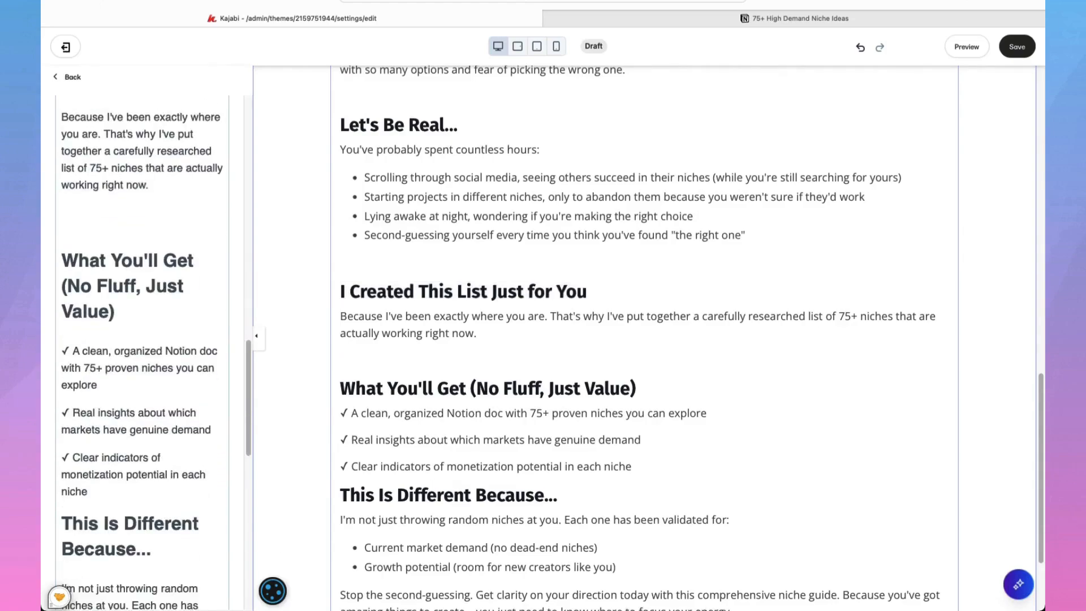
pyautogui.click(62, 516)
pyautogui.press('Return')
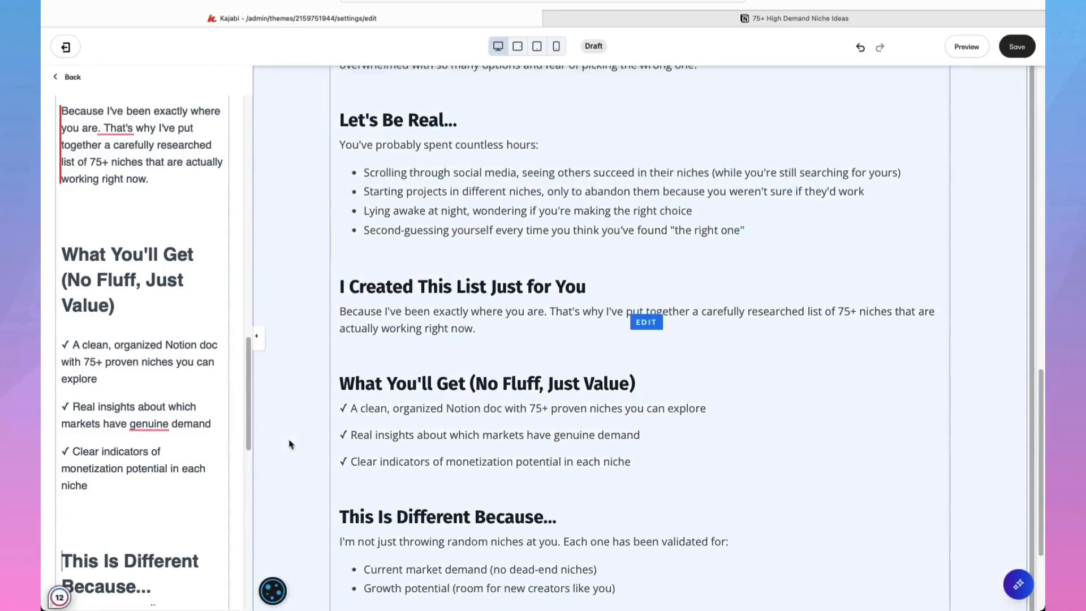
# - Insert a blank line above the closing paragraph that begins "Remember: The perfect niche"
pyautogui.scroll(-10, 156, 454)
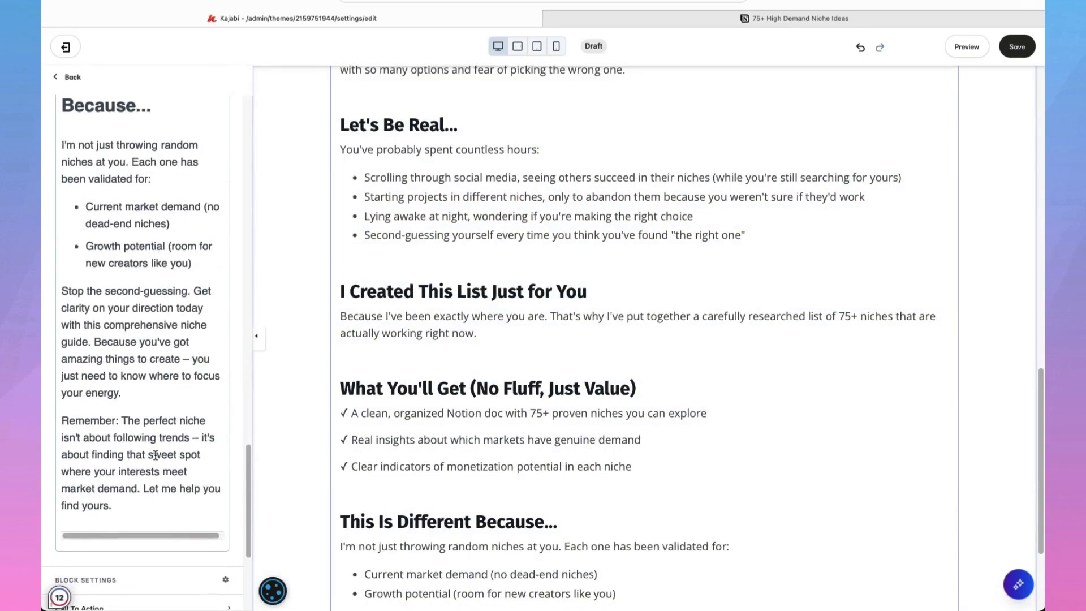
pyautogui.click(68, 420)
pyautogui.press('Return')
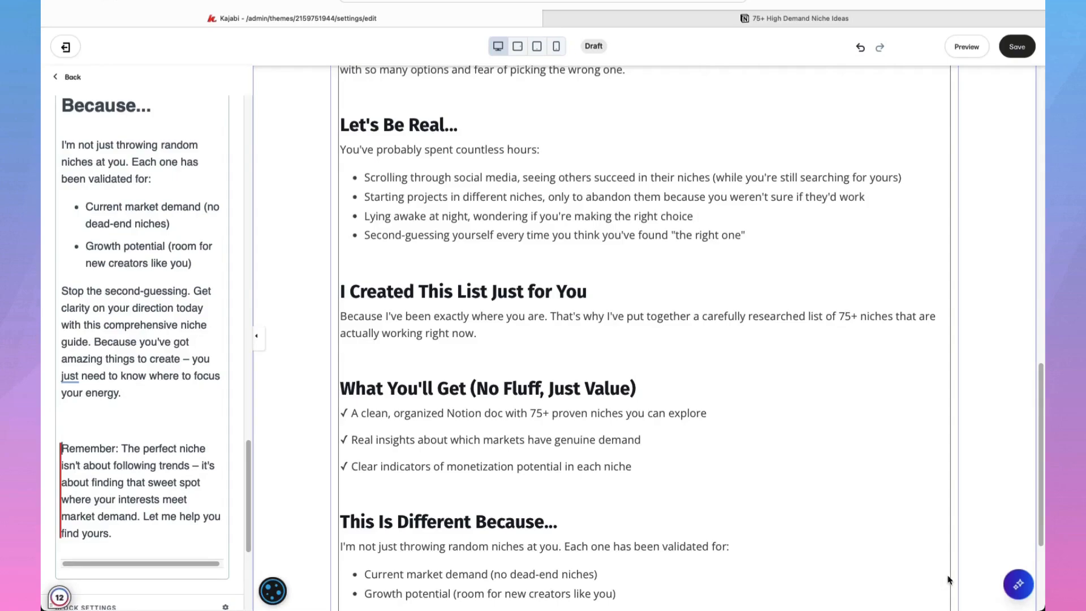
pyautogui.click(950, 577)
pyautogui.scroll(-5, 728, 490)
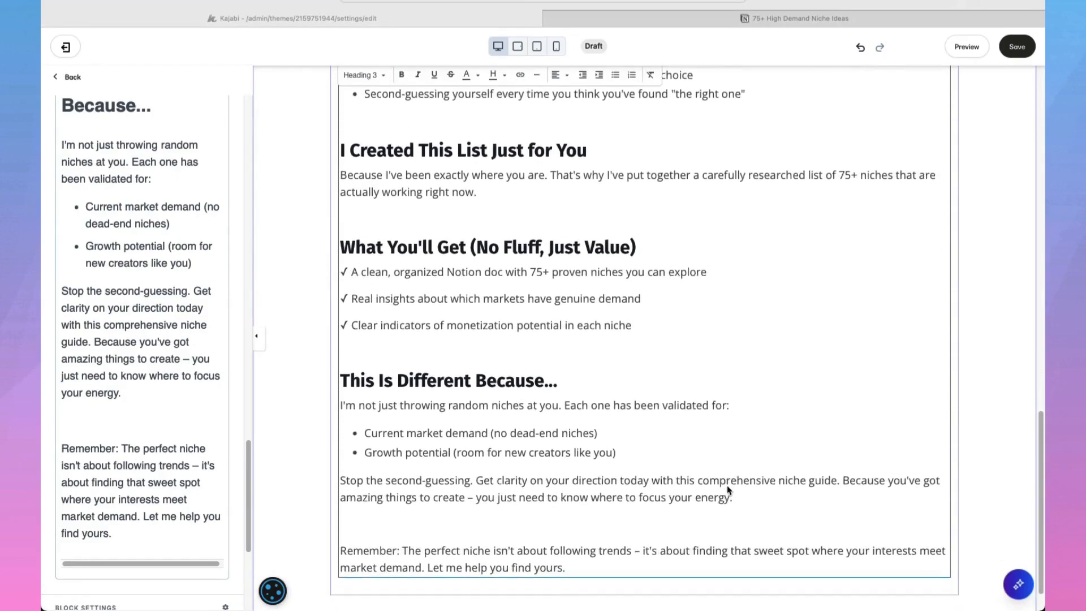
# - Remove the empty line above "Stuck on Finding Your Perfect Niche?" at the start of the text block
pyautogui.scroll(4, 729, 490)
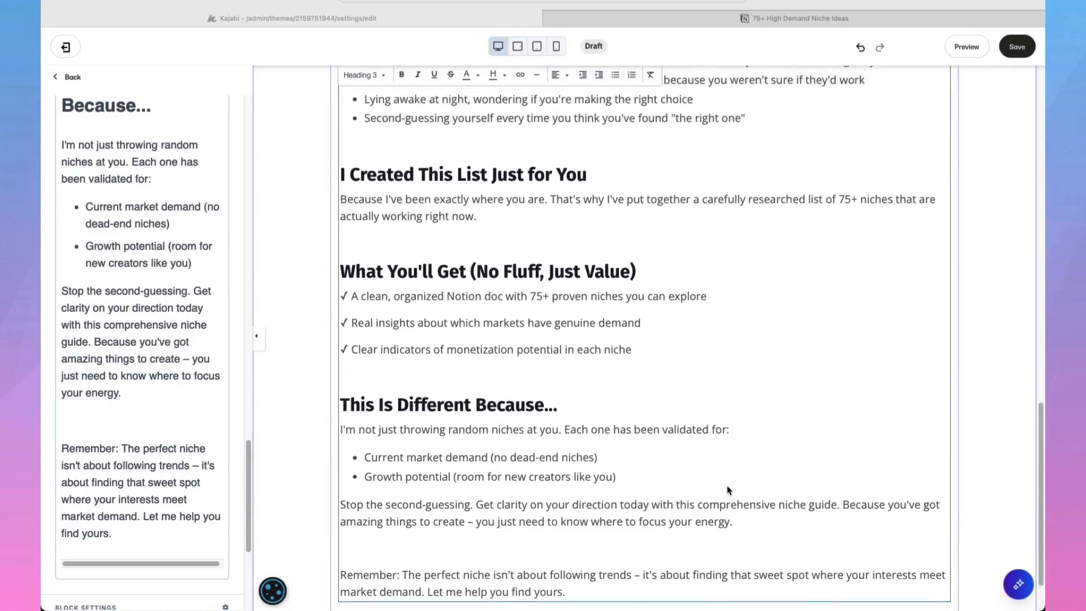
pyautogui.scroll(7, 728, 490)
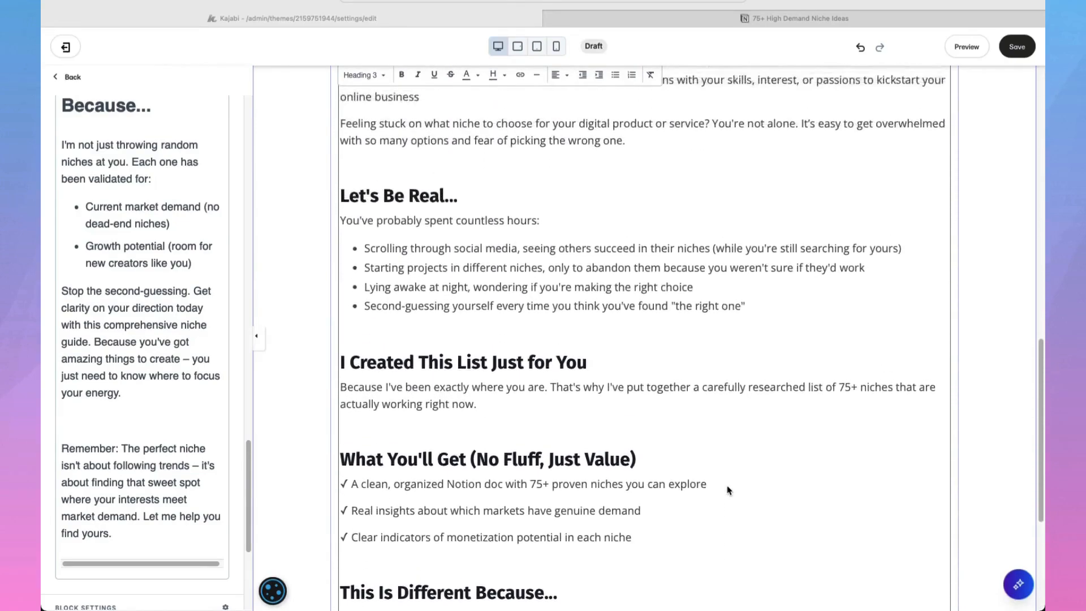
pyautogui.scroll(2, 728, 490)
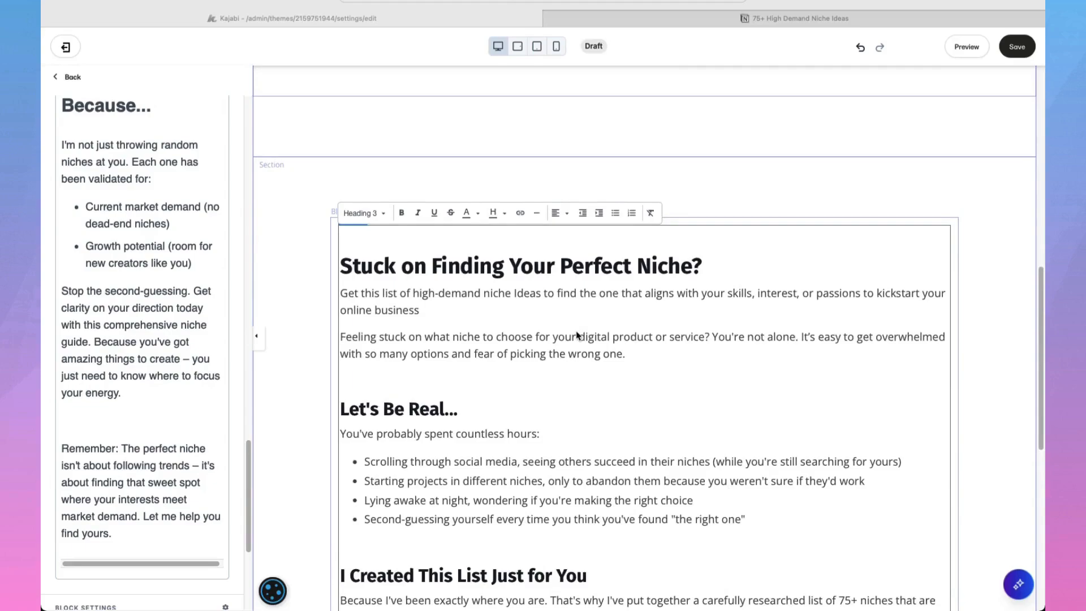
pyautogui.scroll(1, 577, 335)
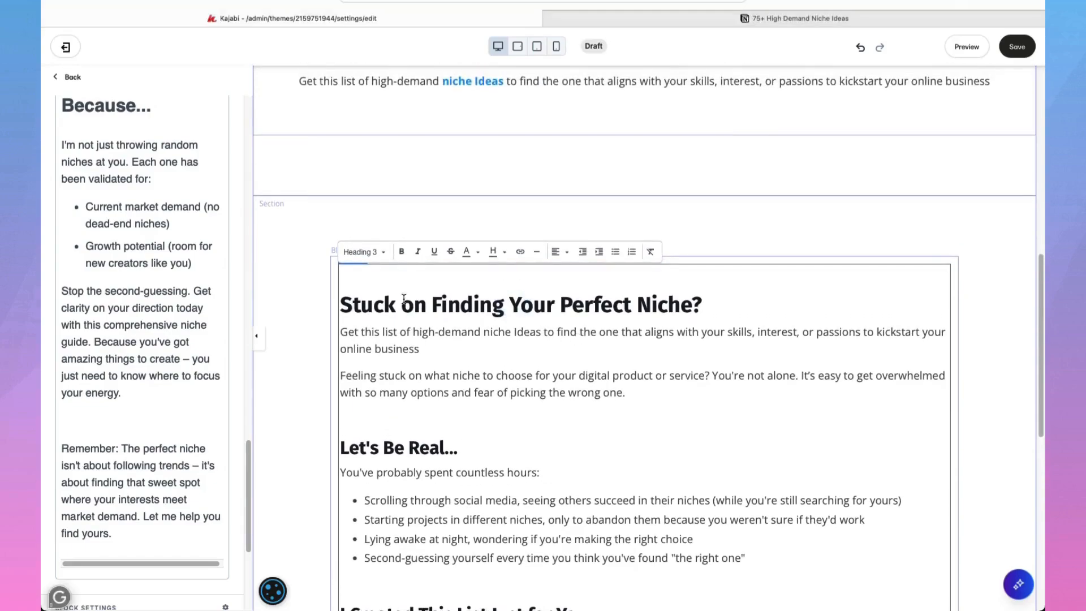
pyautogui.click(383, 279)
pyautogui.press('Down')
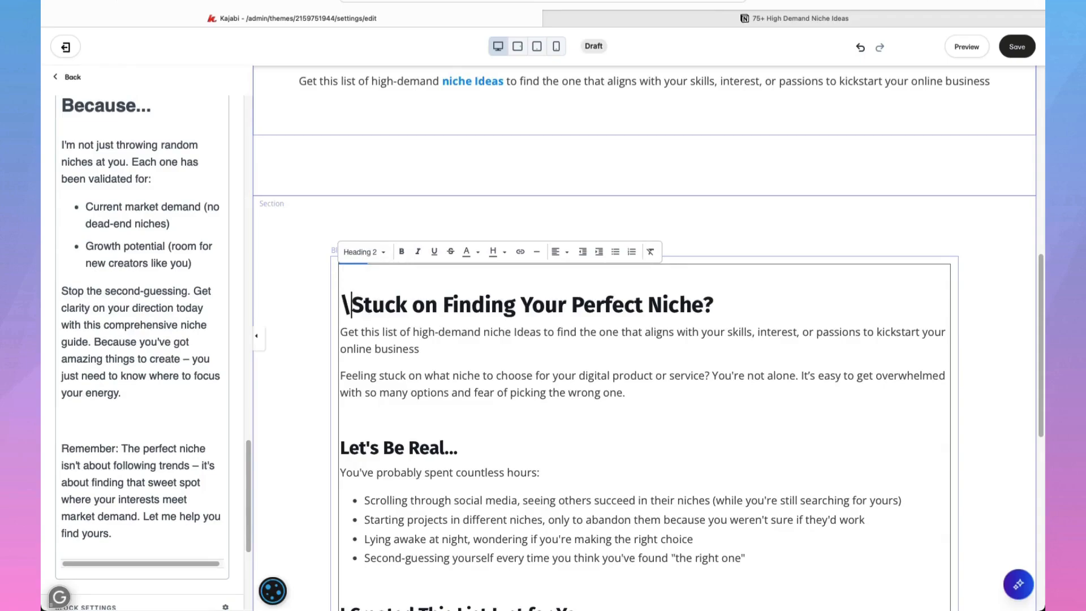
pyautogui.press('BackSpace')
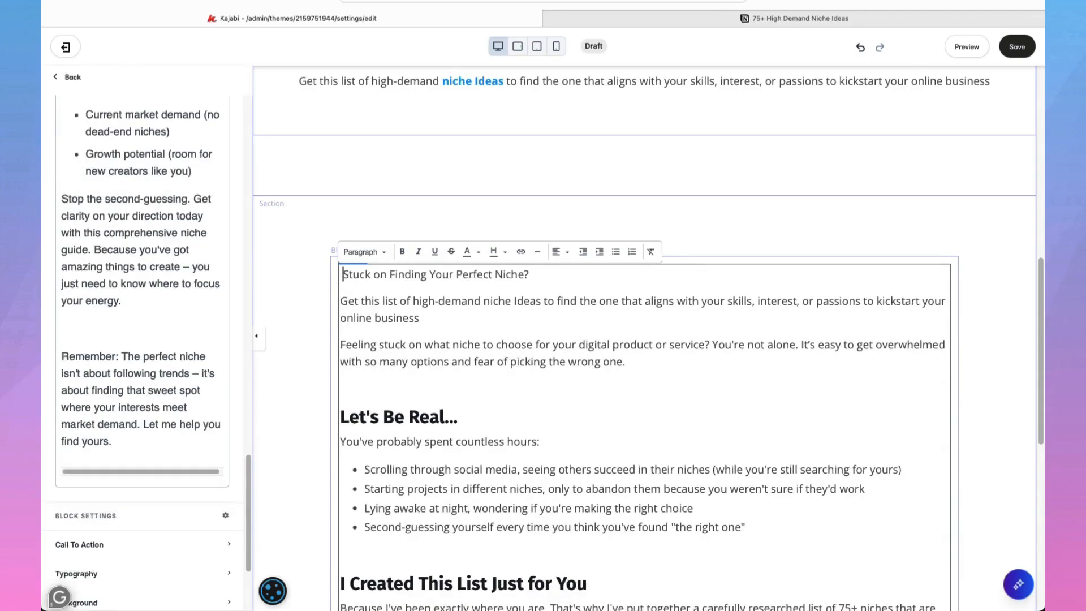
# - Format the opening line "Stuck on Finding Your Perfect Niche?" as Heading 3 and save the page
pyautogui.click(382, 252)
pyautogui.click(391, 346)
pyautogui.click(459, 336)
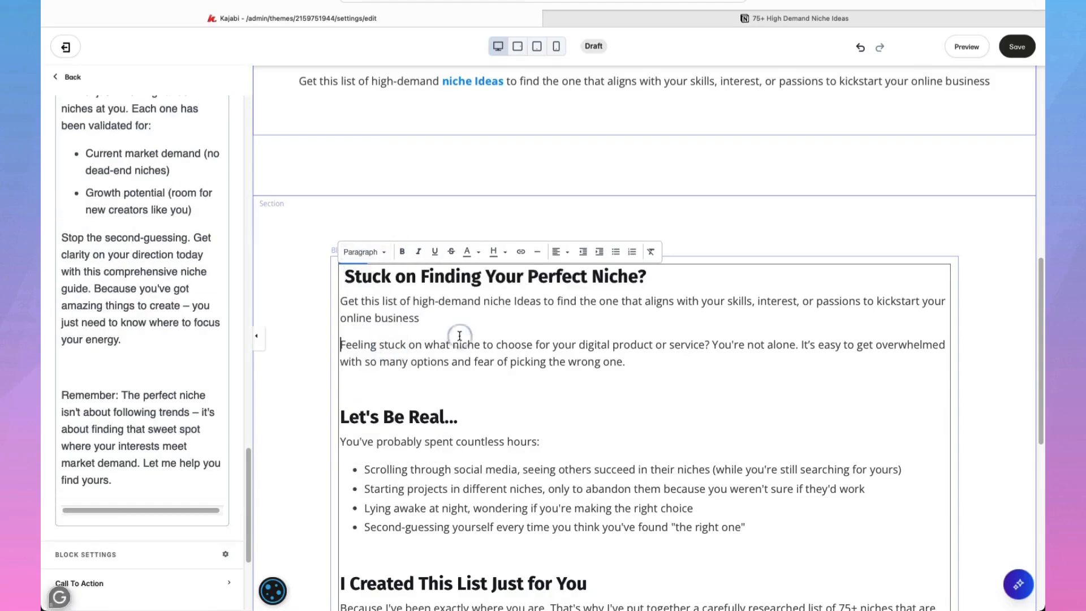
pyautogui.click(1031, 47)
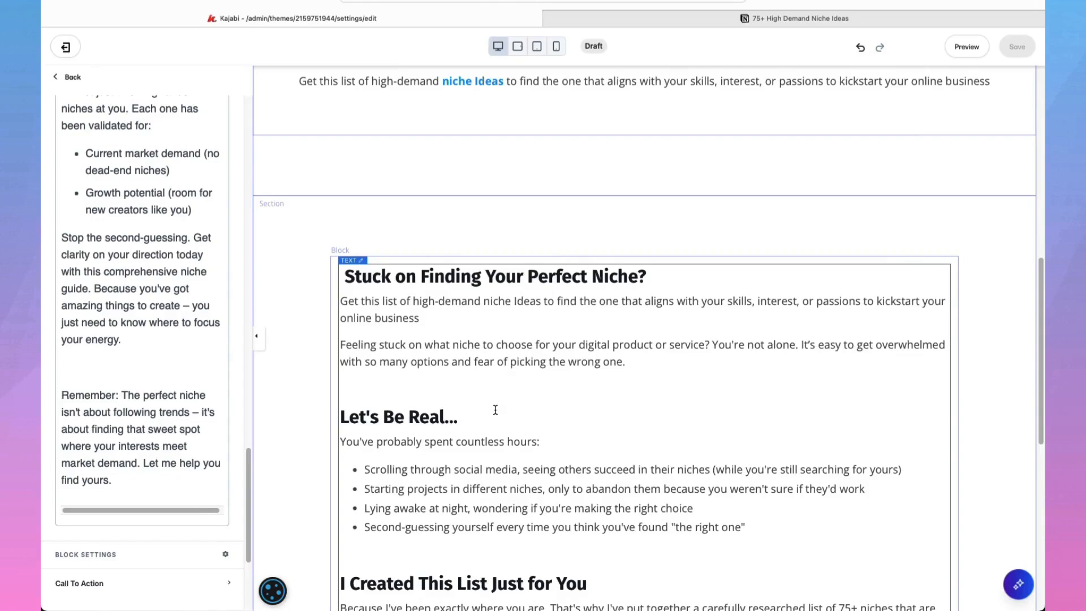
# - Review the whole page from the hero image down to the closing paragraph of the text section
pyautogui.scroll(-8, 495, 409)
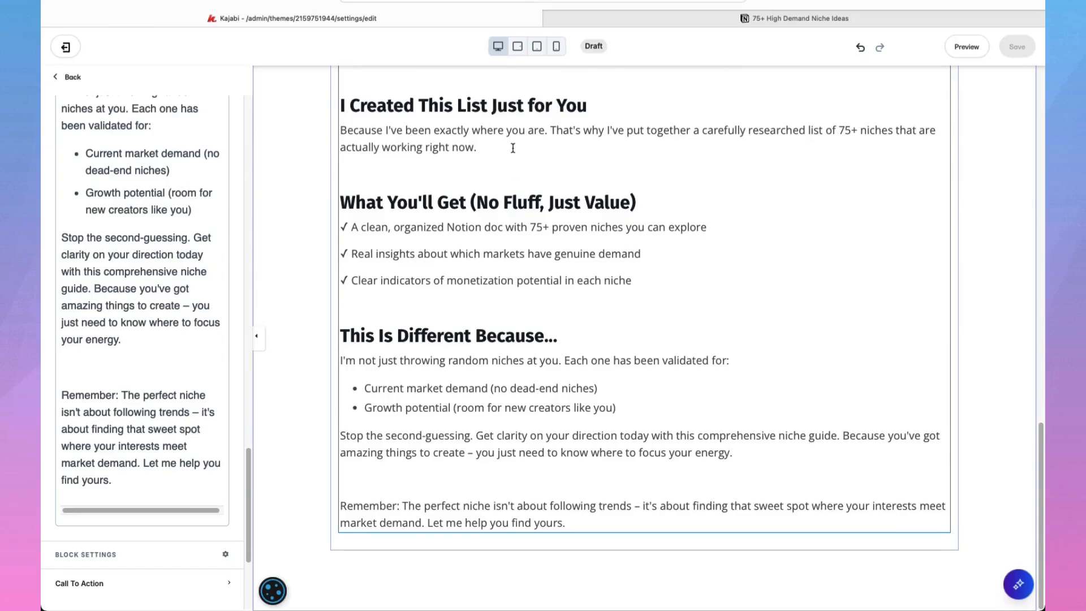
pyautogui.scroll(15, 513, 148)
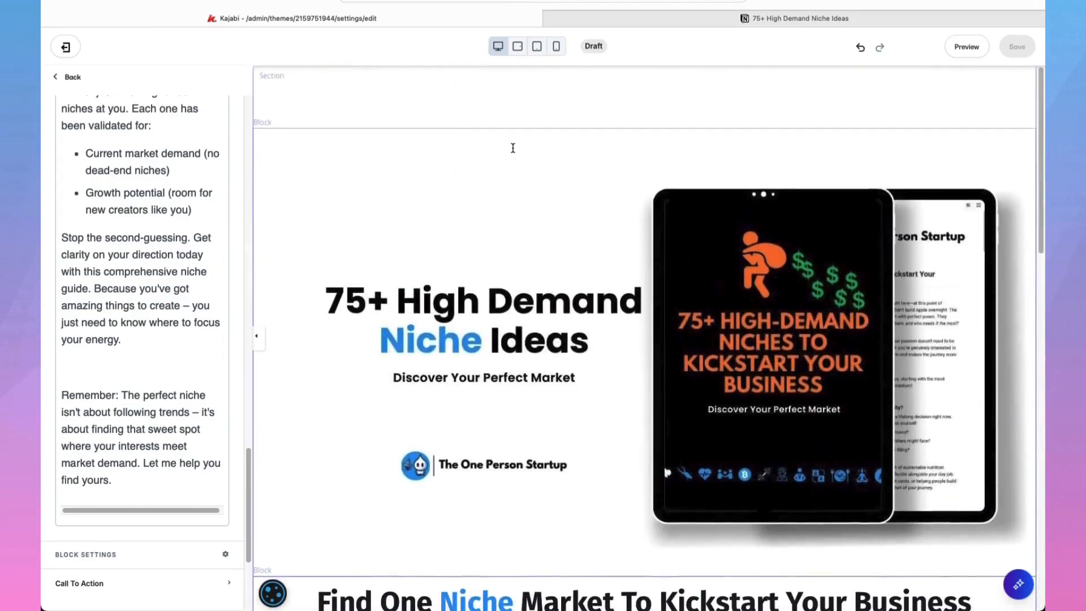
pyautogui.scroll(-3, 513, 151)
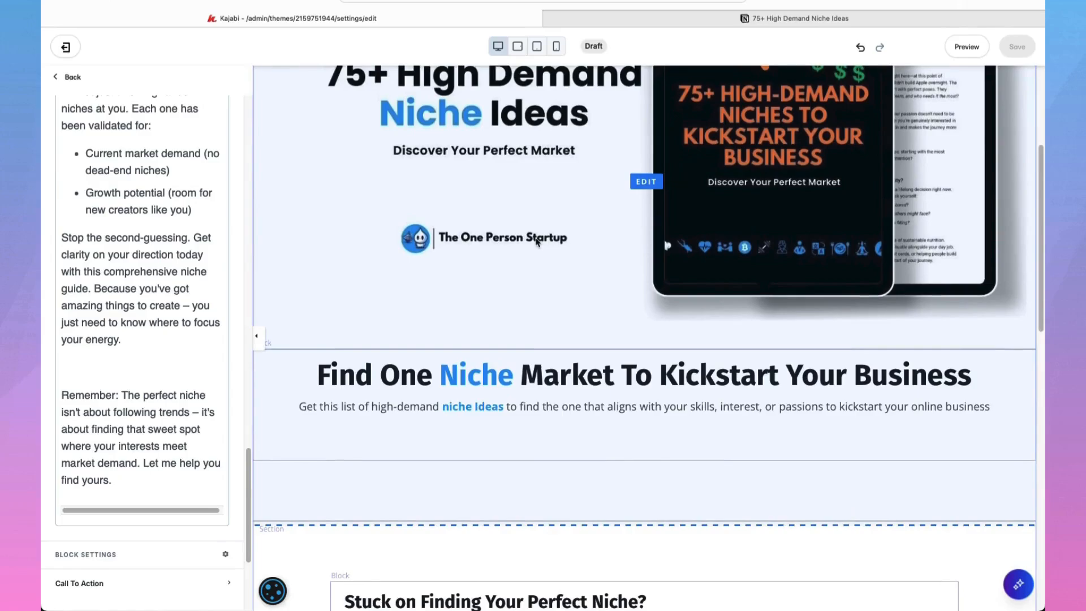
pyautogui.scroll(-7, 536, 242)
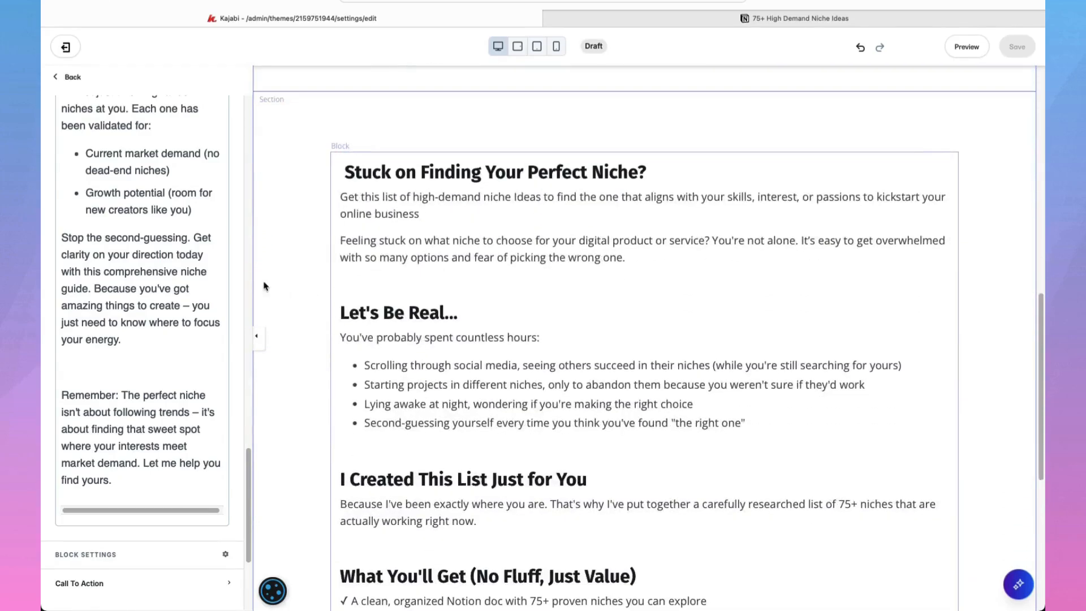
pyautogui.click(264, 286)
pyautogui.scroll(-3, 266, 286)
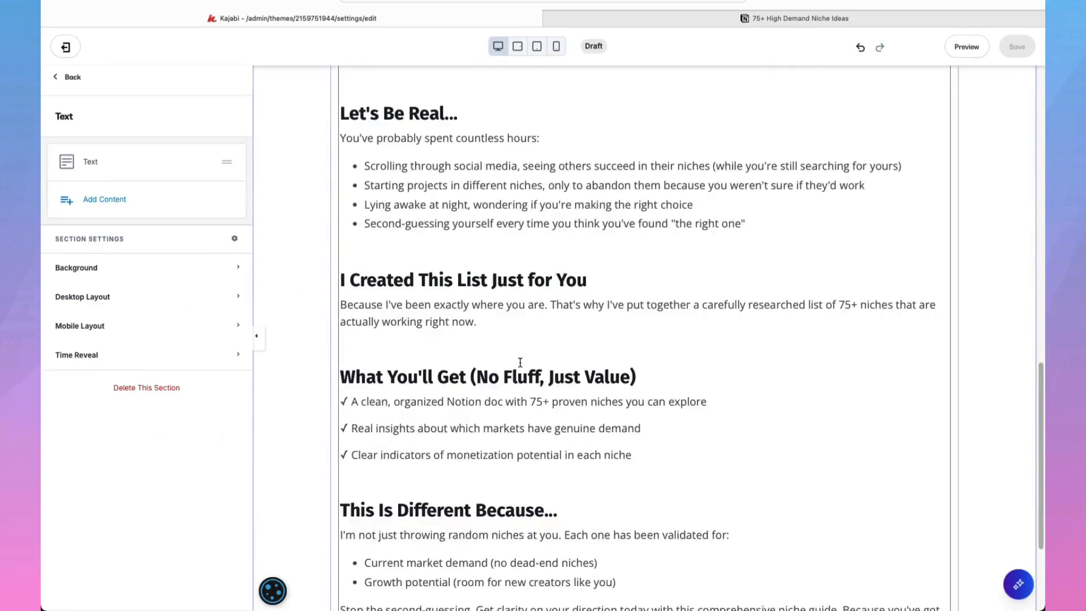
pyautogui.scroll(-3, 520, 362)
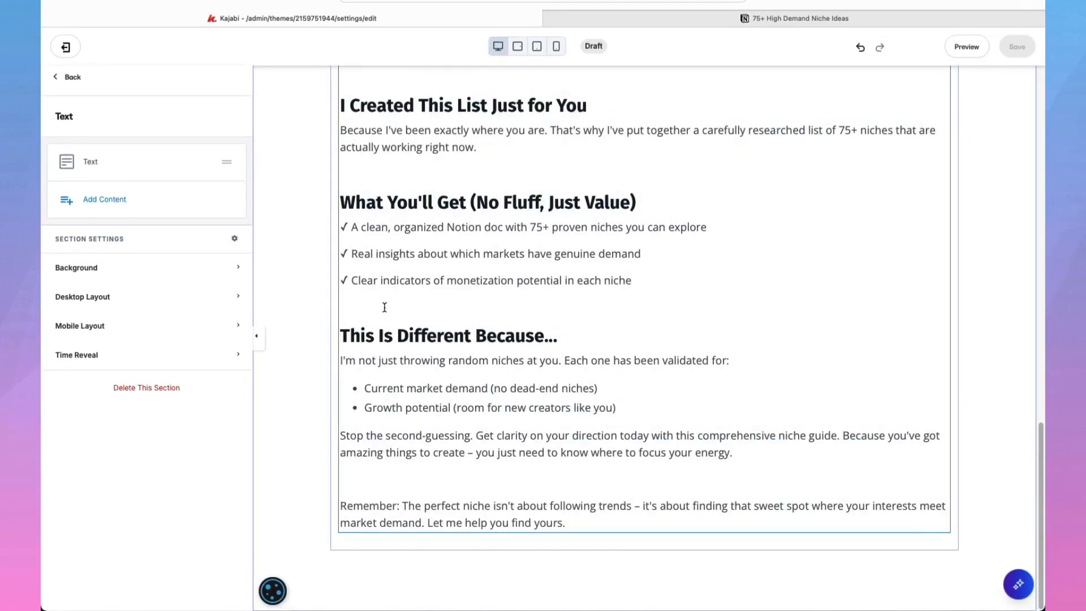
pyautogui.scroll(20, 384, 307)
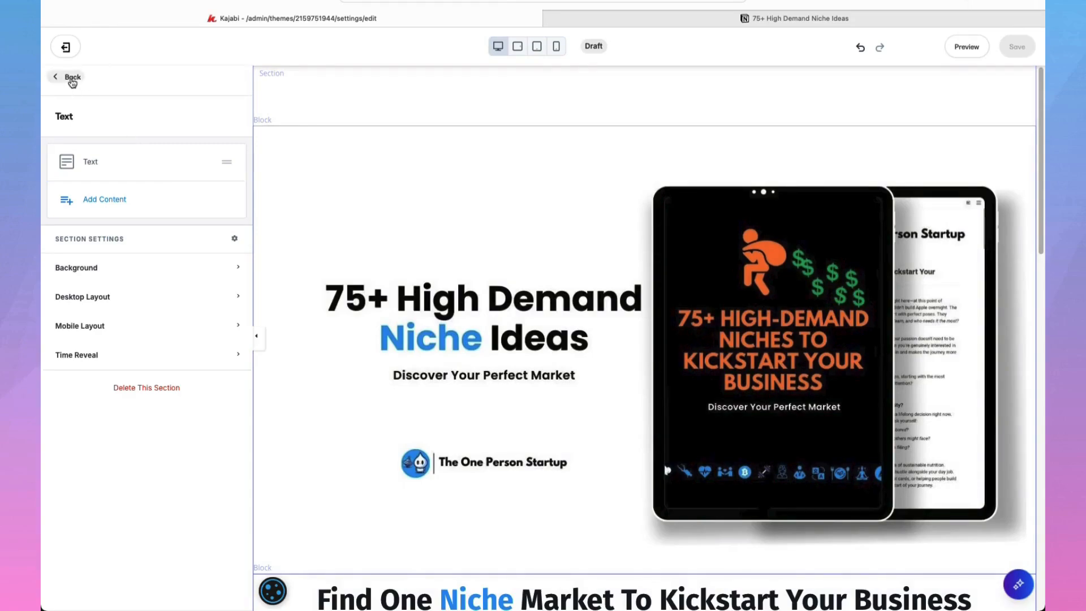
# - Compare the Opt-in Form and Inline Opt-in Form previews, then add an Inline Opt-in Form section below the text and open its form block
pyautogui.click(69, 77)
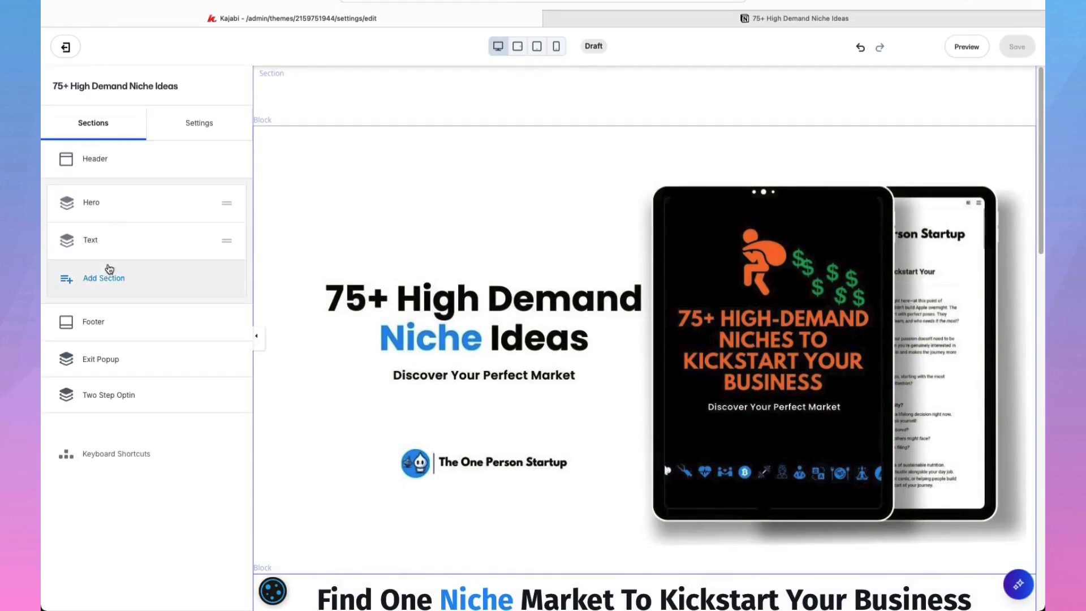
pyautogui.click(99, 282)
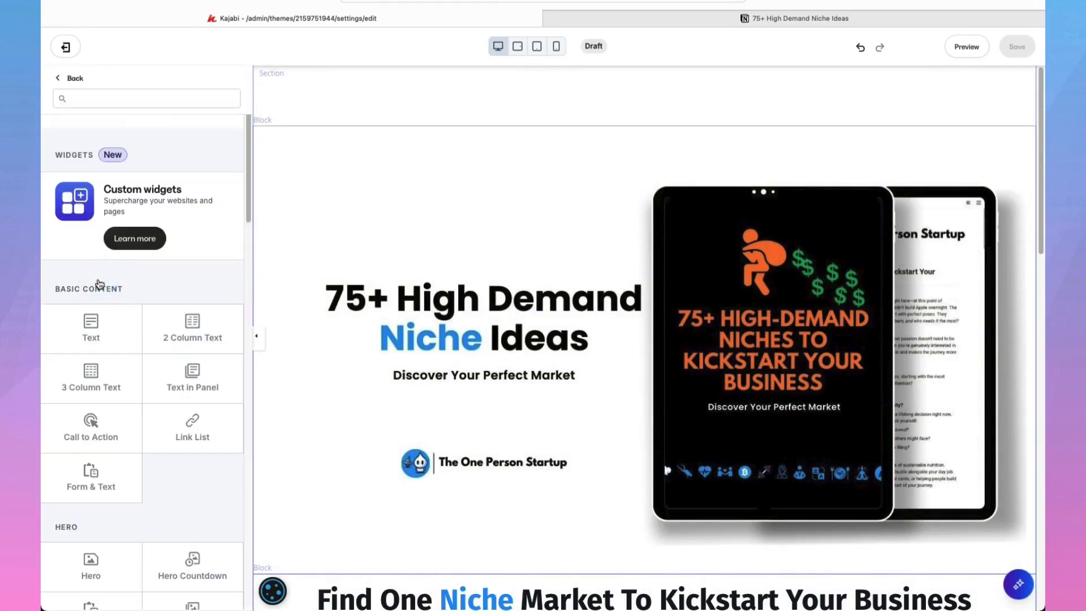
pyautogui.scroll(-5, 168, 440)
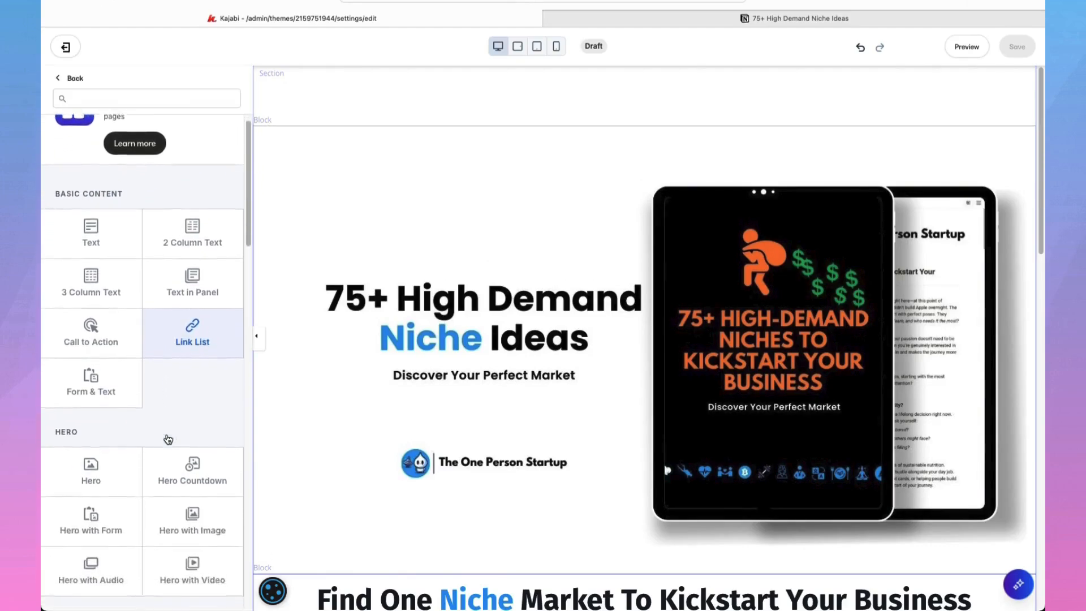
pyautogui.scroll(-7, 168, 439)
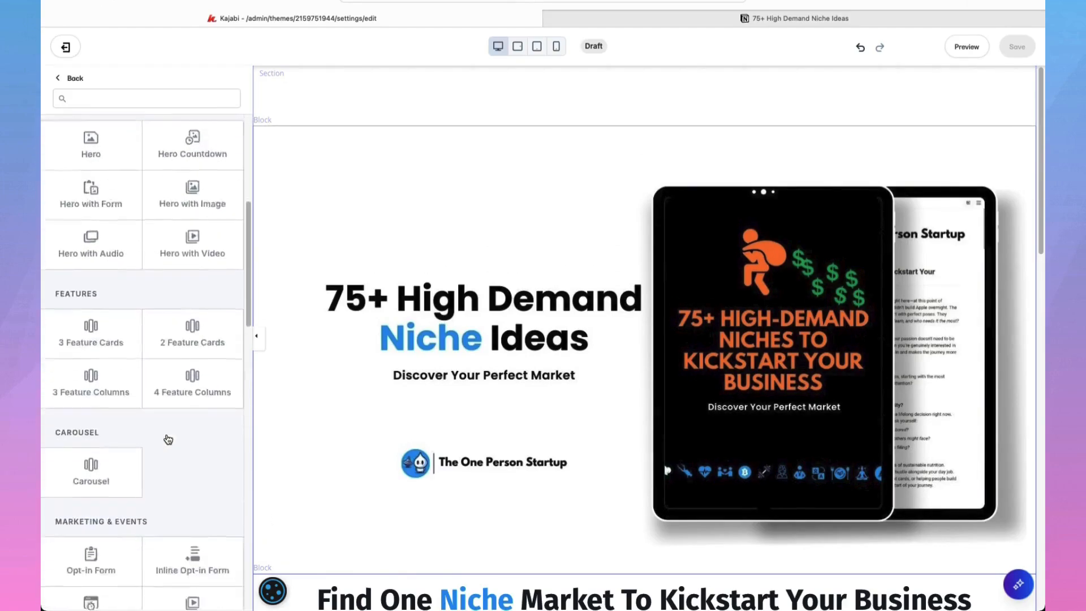
pyautogui.scroll(-1, 168, 437)
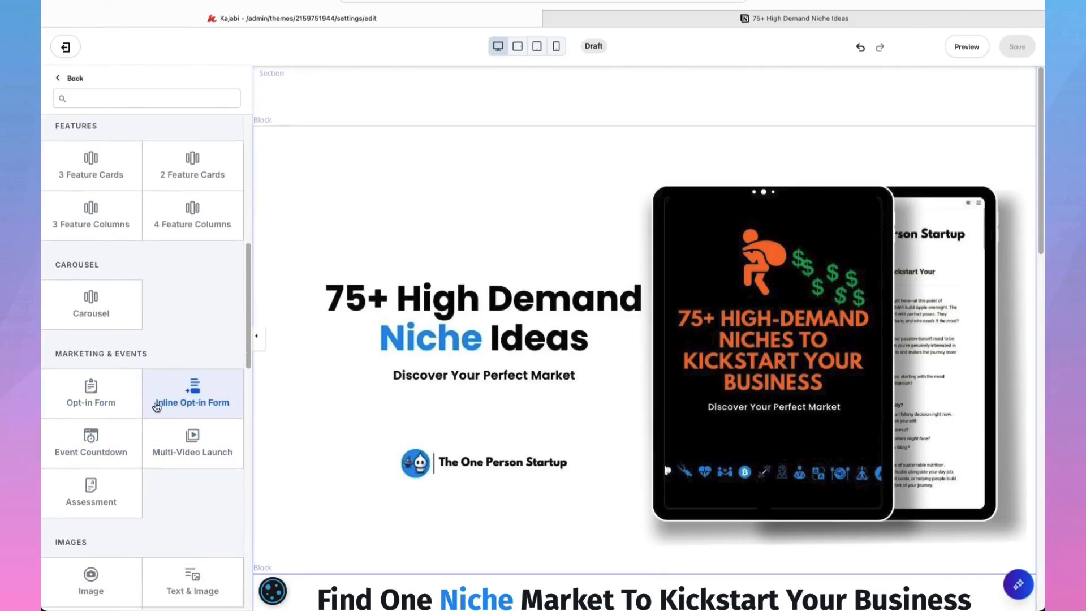
pyautogui.click(89, 403)
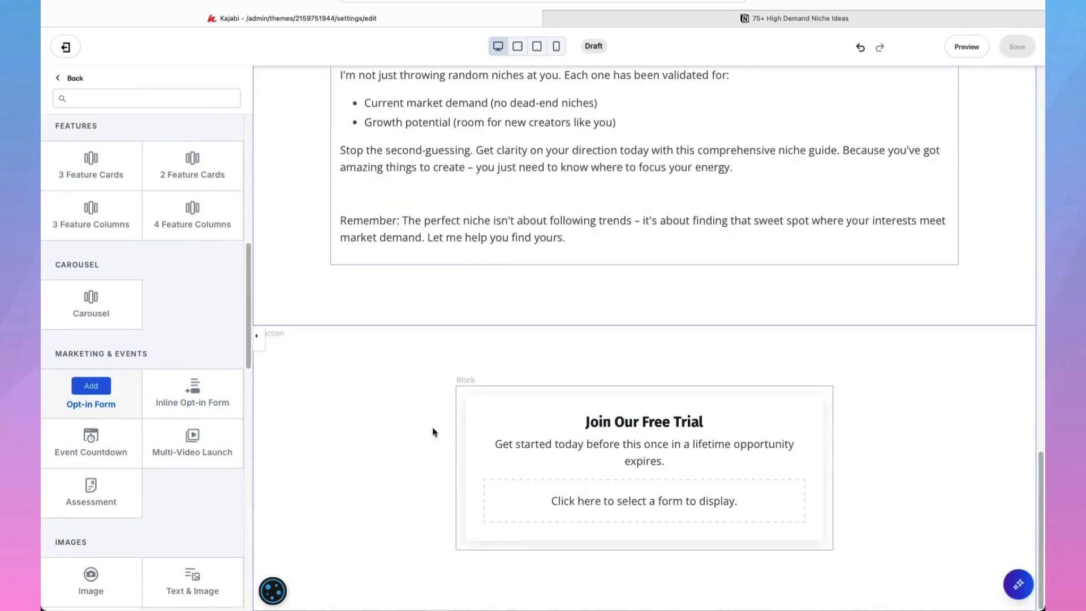
pyautogui.click(192, 388)
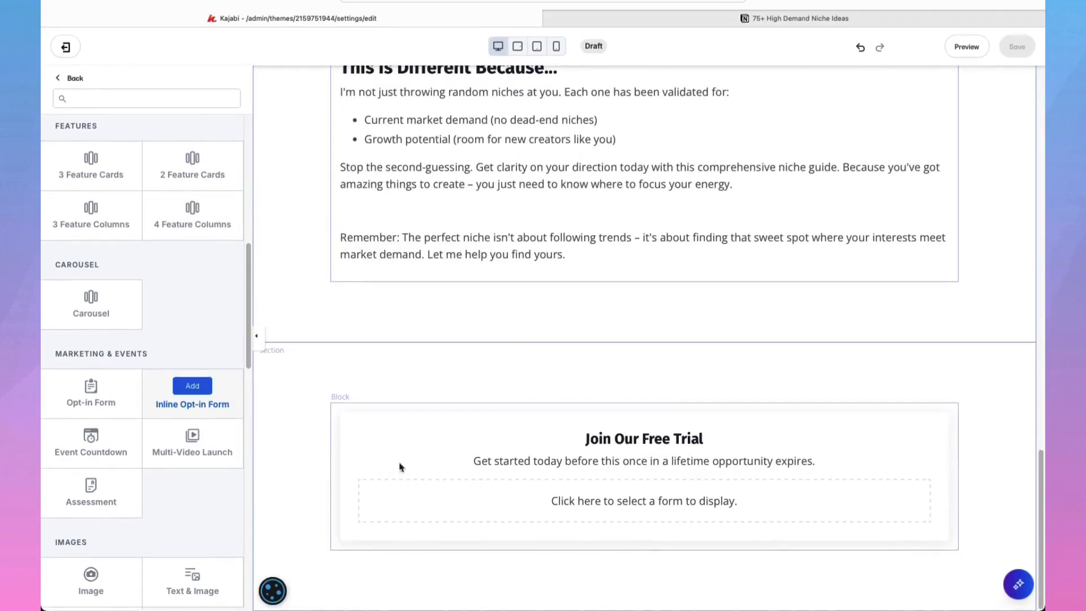
pyautogui.click(78, 401)
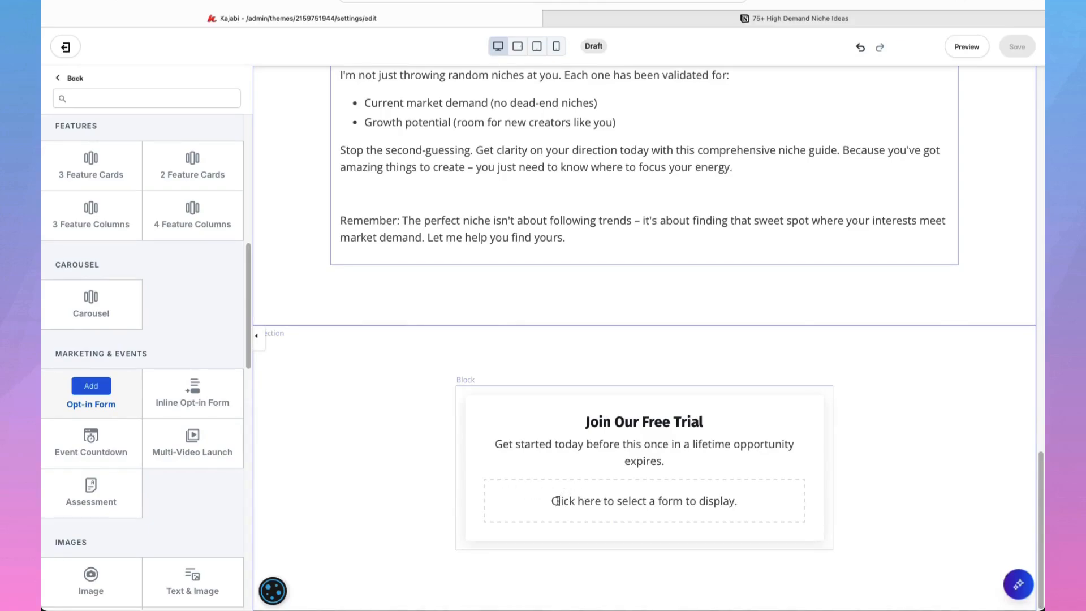
pyautogui.click(192, 385)
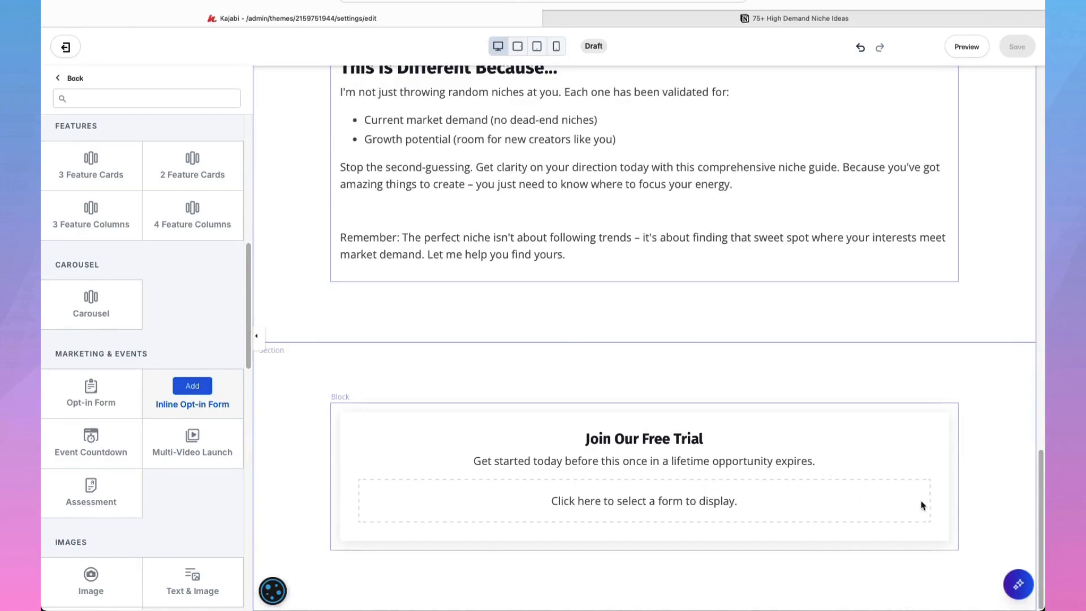
pyautogui.click(192, 387)
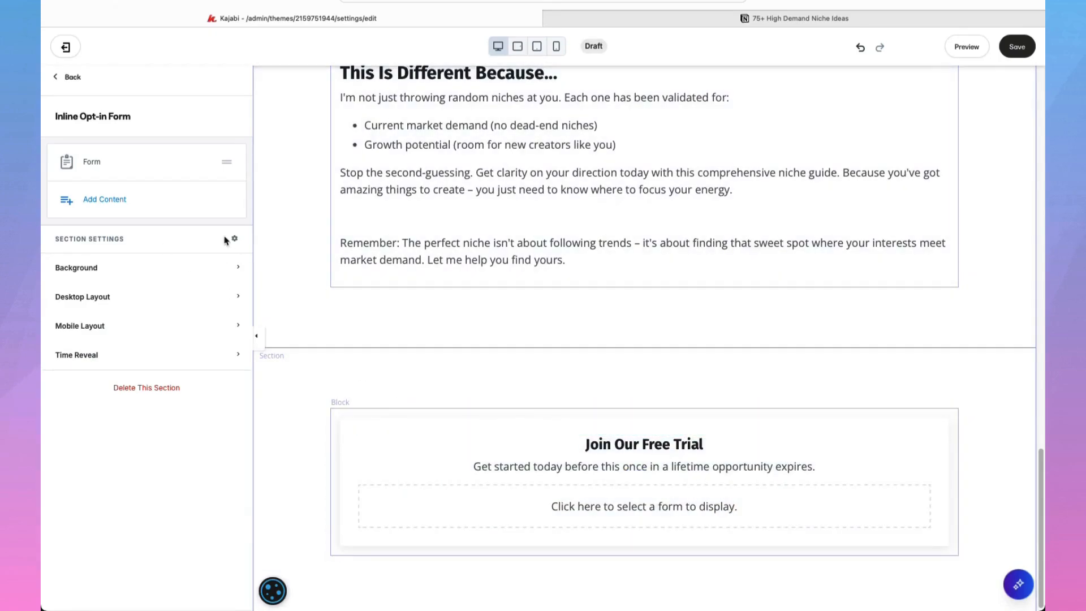
pyautogui.click(97, 166)
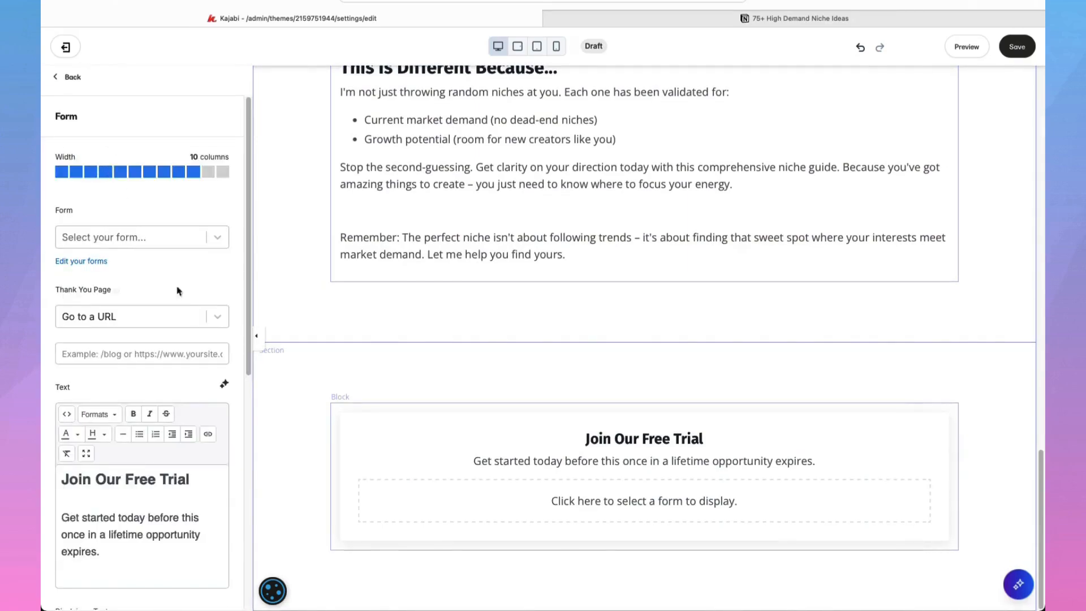
# - Set the Hero section's desktop padding to 10 at the top and 20 at the bottom
pyautogui.scroll(10, 543, 334)
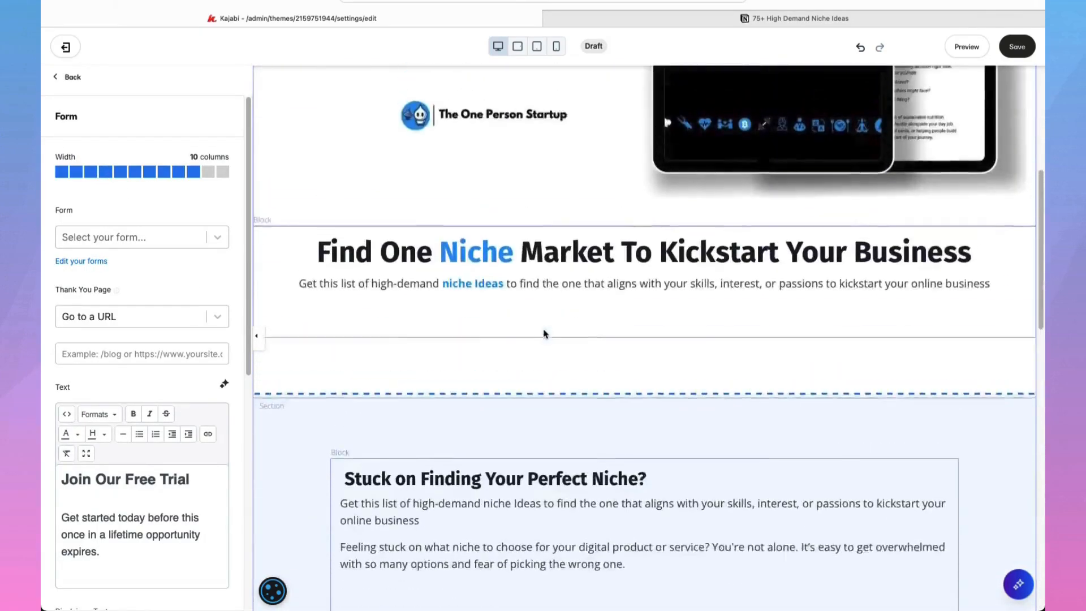
pyautogui.scroll(6, 543, 334)
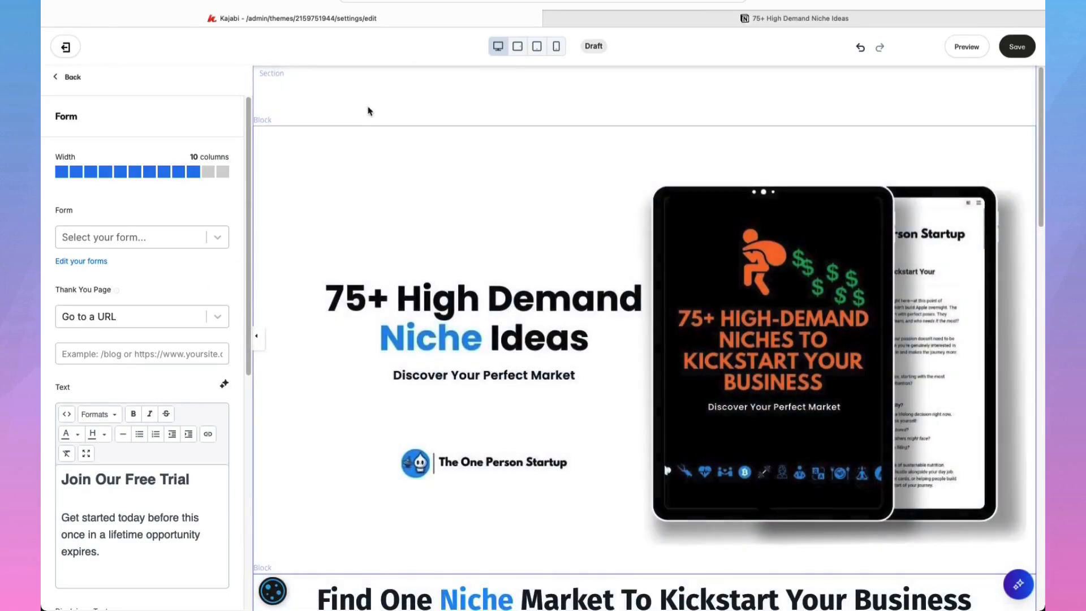
pyautogui.click(368, 97)
pyautogui.scroll(-1, 352, 119)
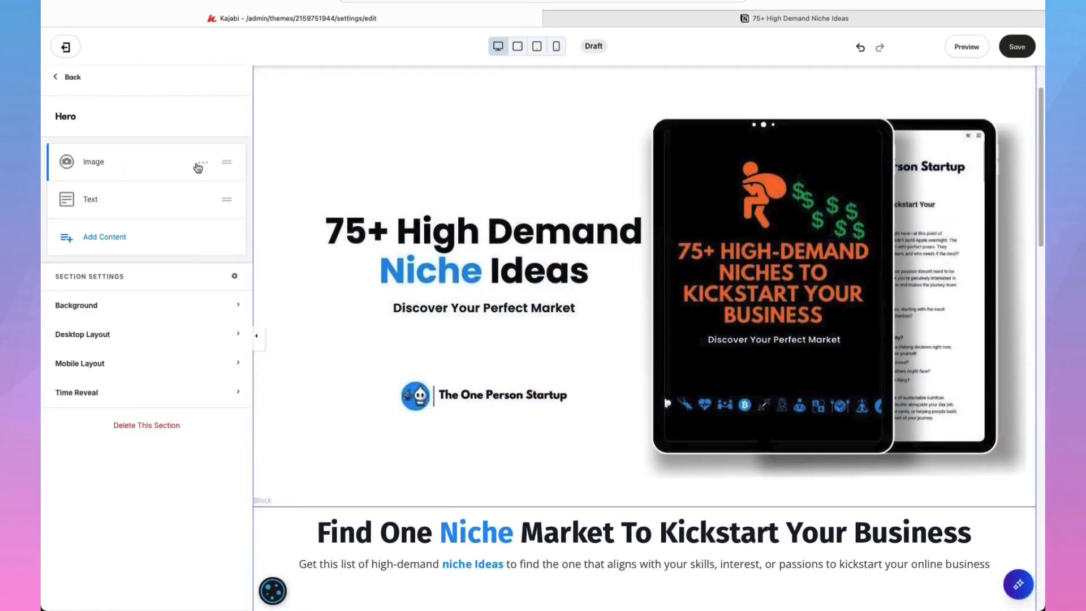
pyautogui.click(74, 77)
pyautogui.click(92, 206)
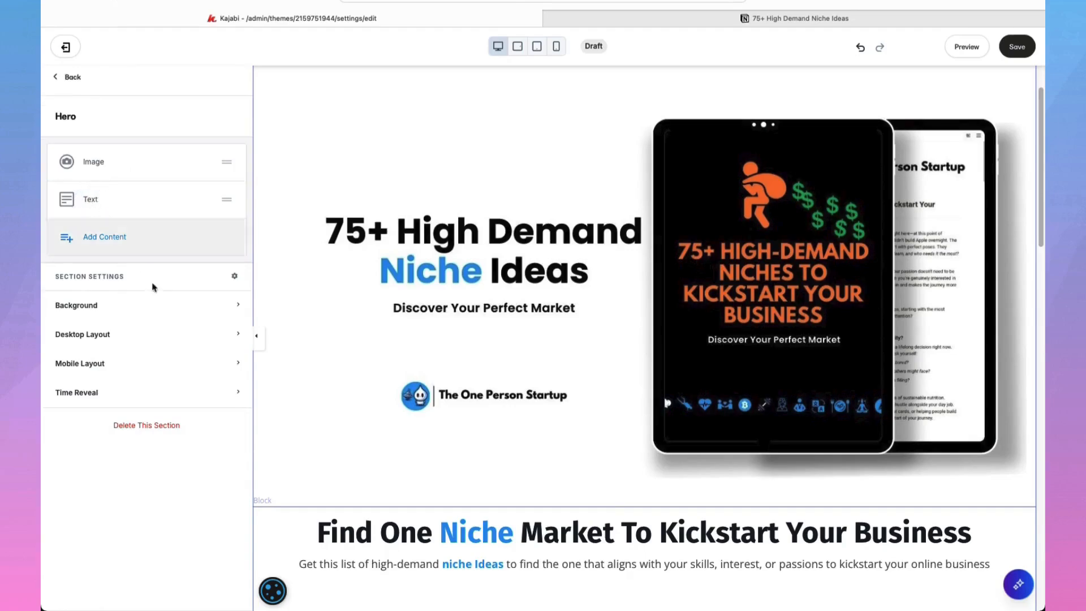
pyautogui.click(231, 335)
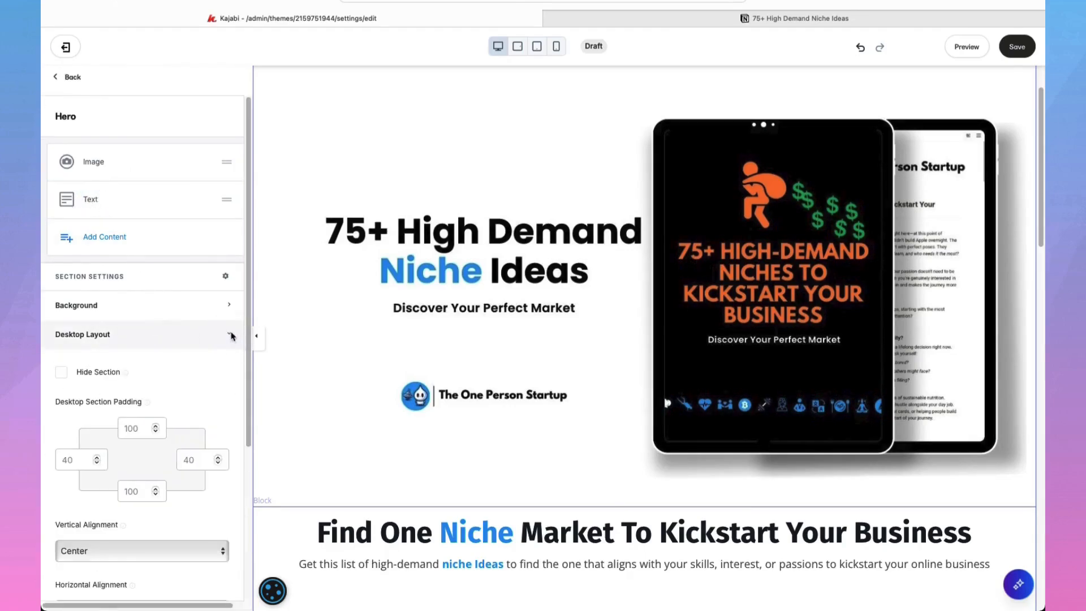
pyautogui.click(138, 428)
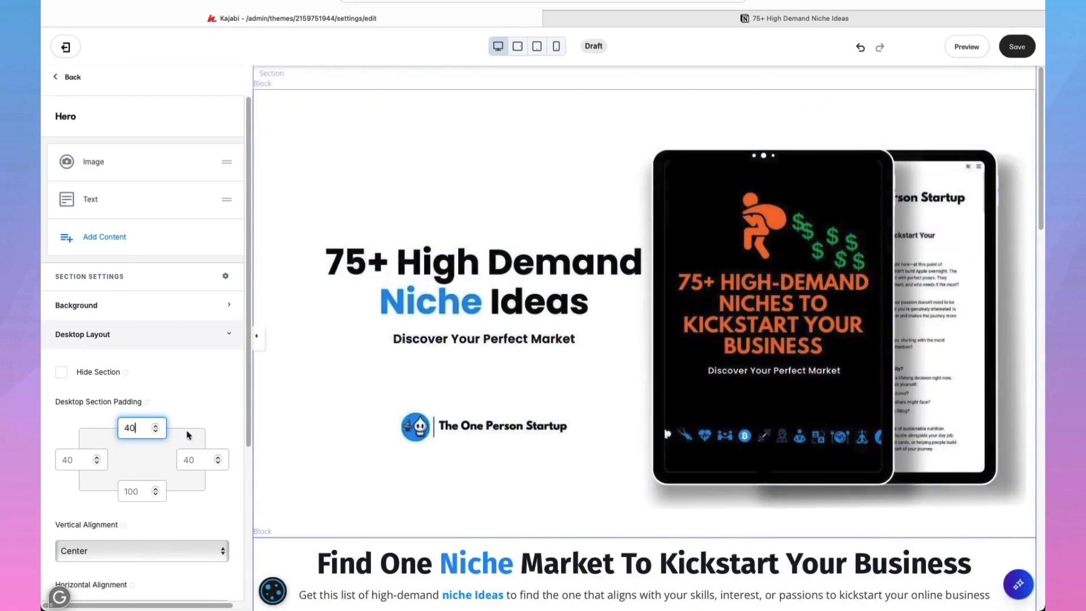
pyautogui.write('10')
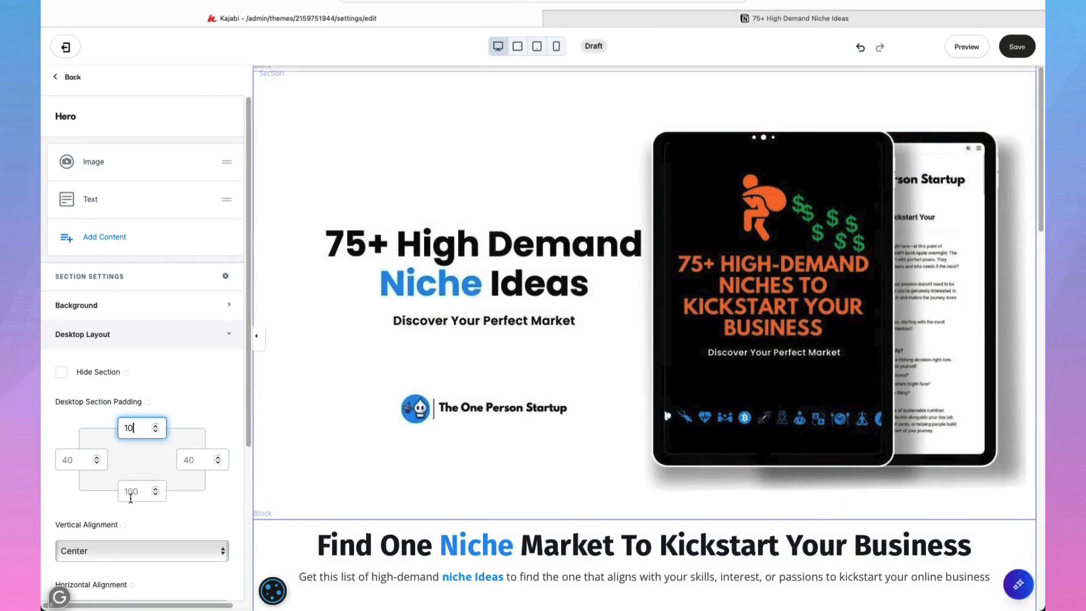
pyautogui.click(140, 492)
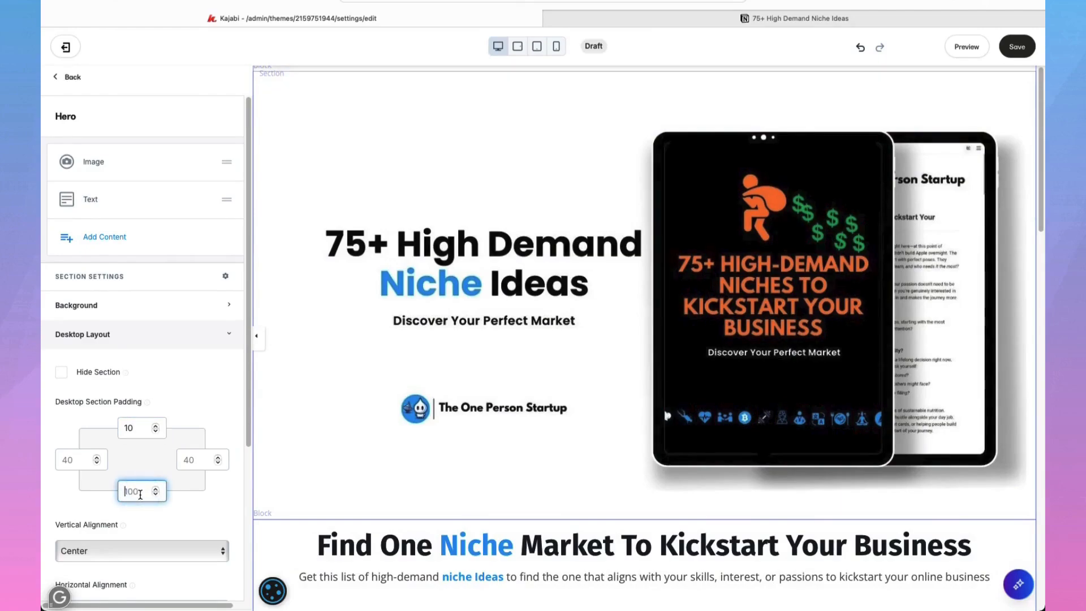
pyautogui.write('20')
# - Remove the empty line below the hero subtitle that begins "Get this list of high-demand niche Ideas"
pyautogui.scroll(-4, 310, 359)
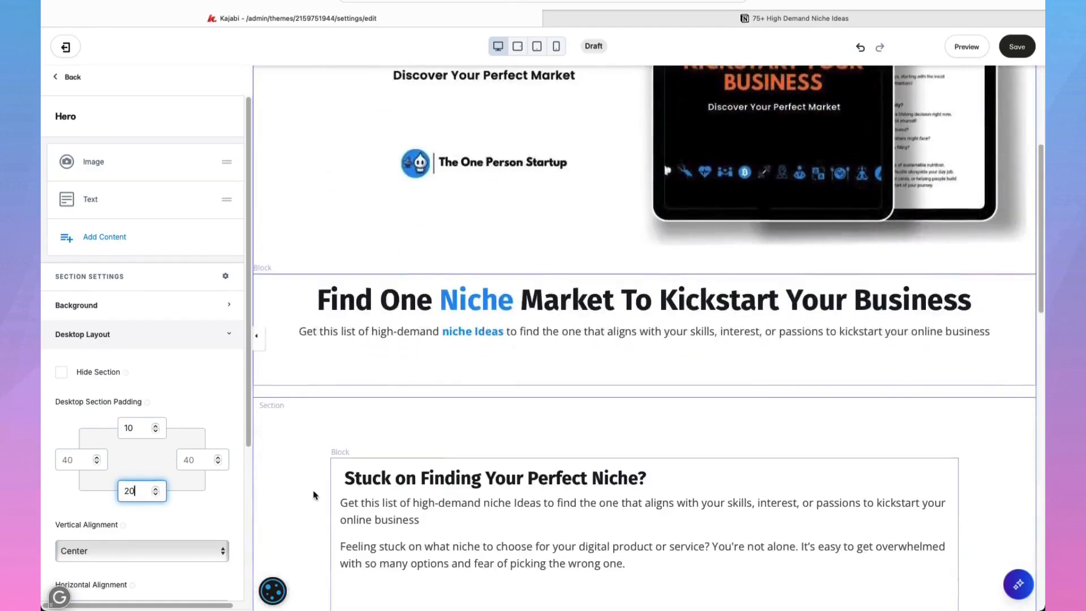
pyautogui.click(479, 357)
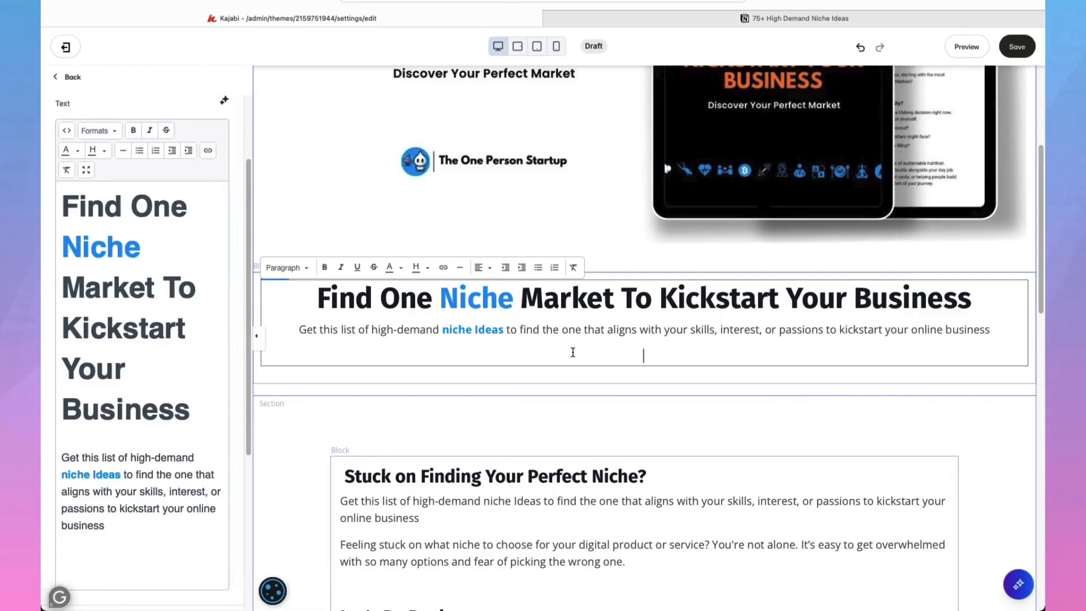
pyautogui.press('BackSpace')
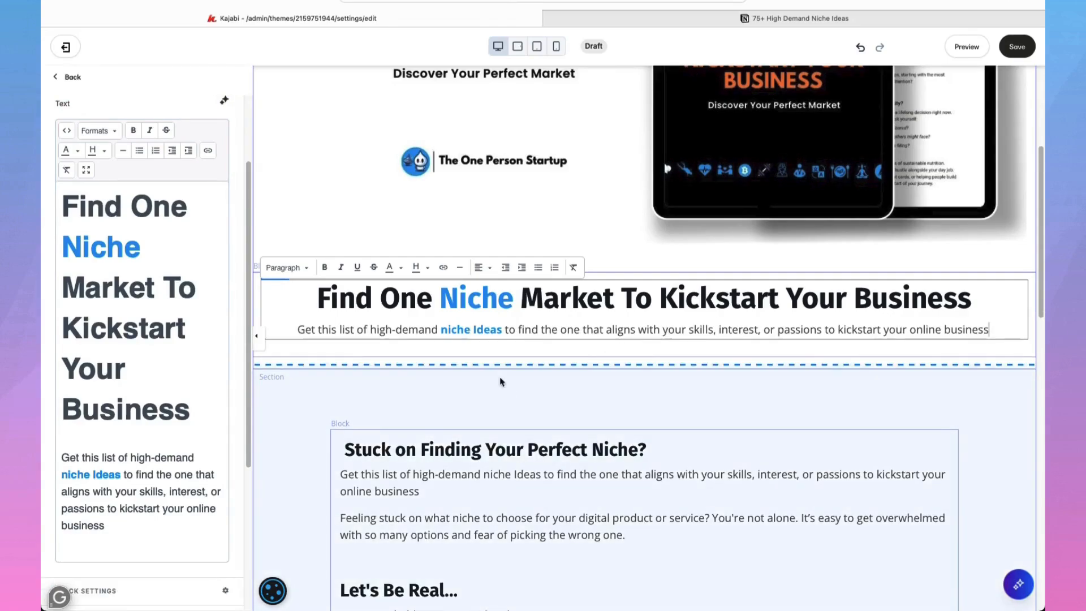
pyautogui.scroll(3, 458, 277)
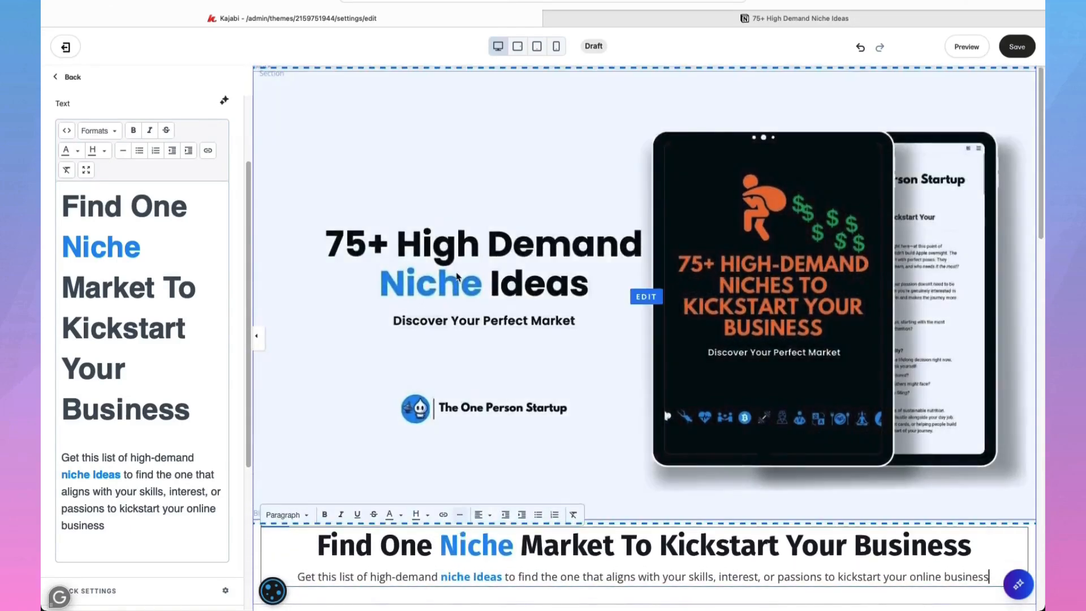
# - Set the sales copy Text section's desktop padding to 20 at the top and 20 at the bottom
pyautogui.scroll(-7, 453, 279)
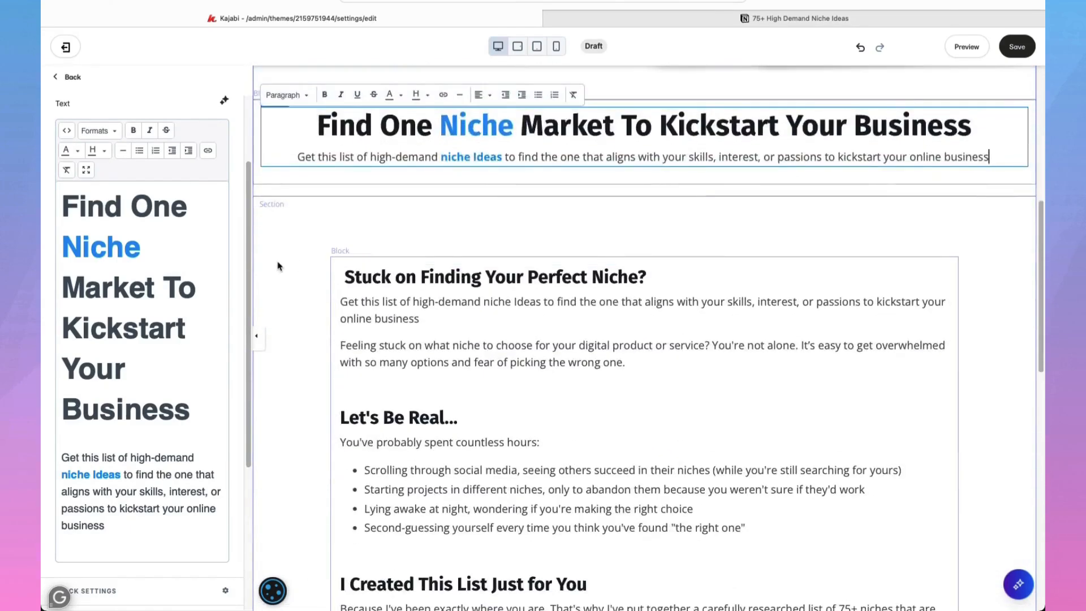
pyautogui.click(279, 266)
pyautogui.scroll(-5, 279, 266)
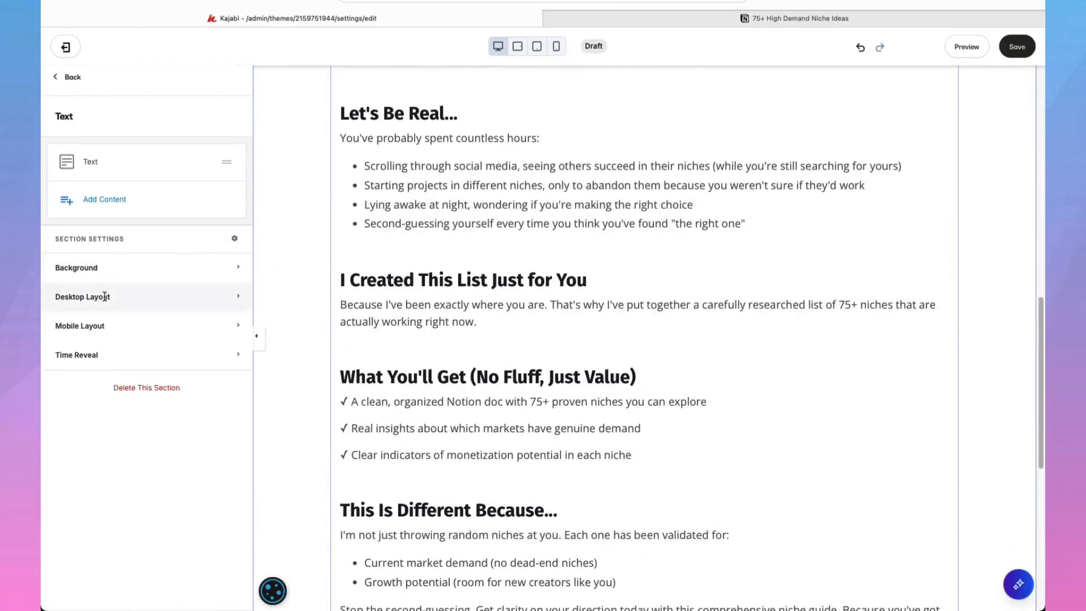
pyautogui.click(238, 298)
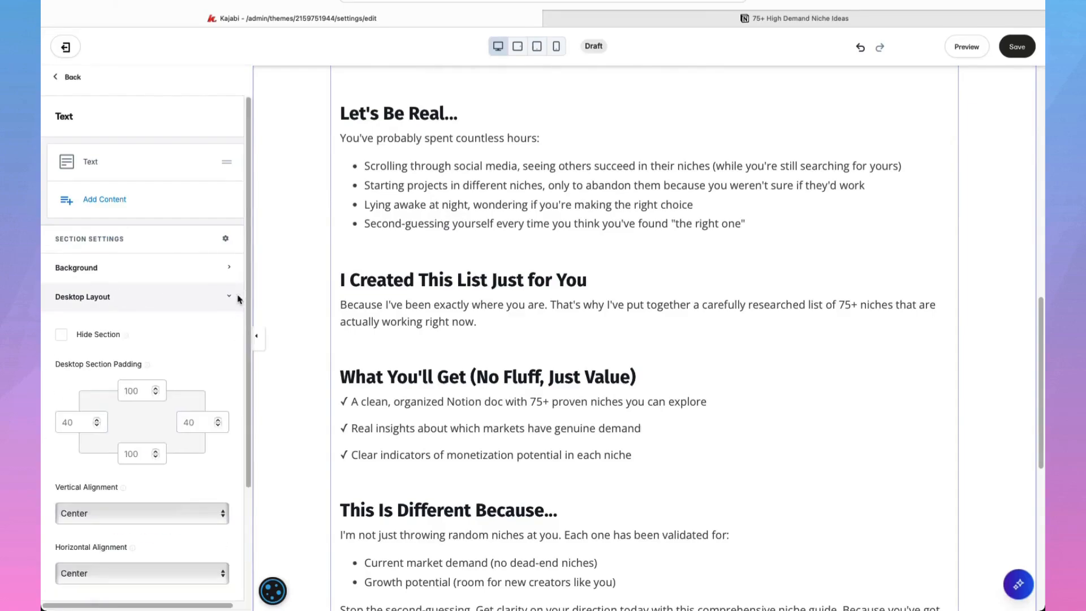
pyautogui.scroll(-3, 165, 370)
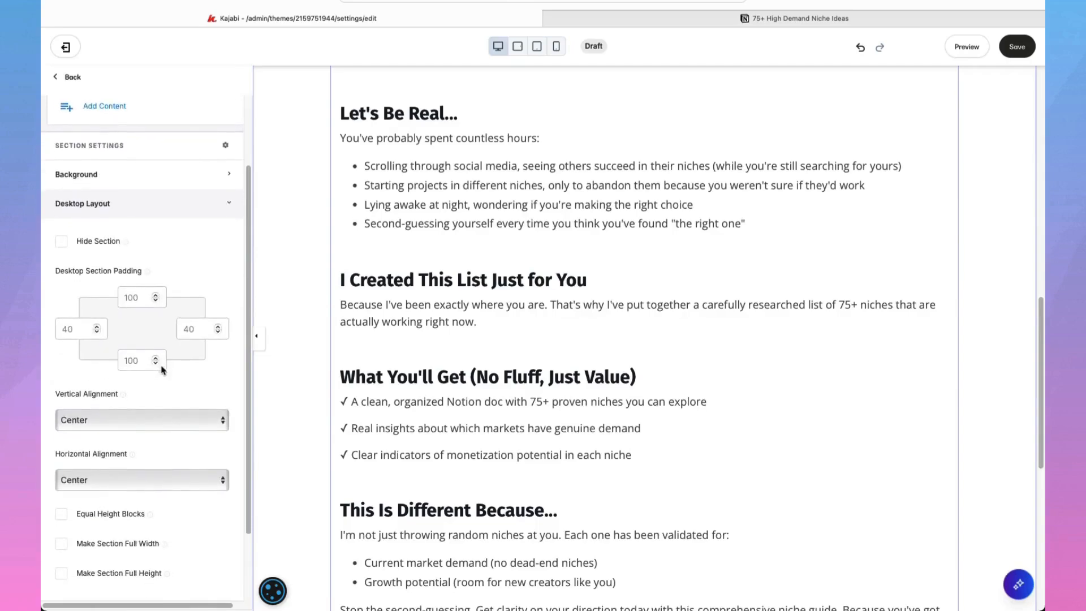
pyautogui.click(142, 297)
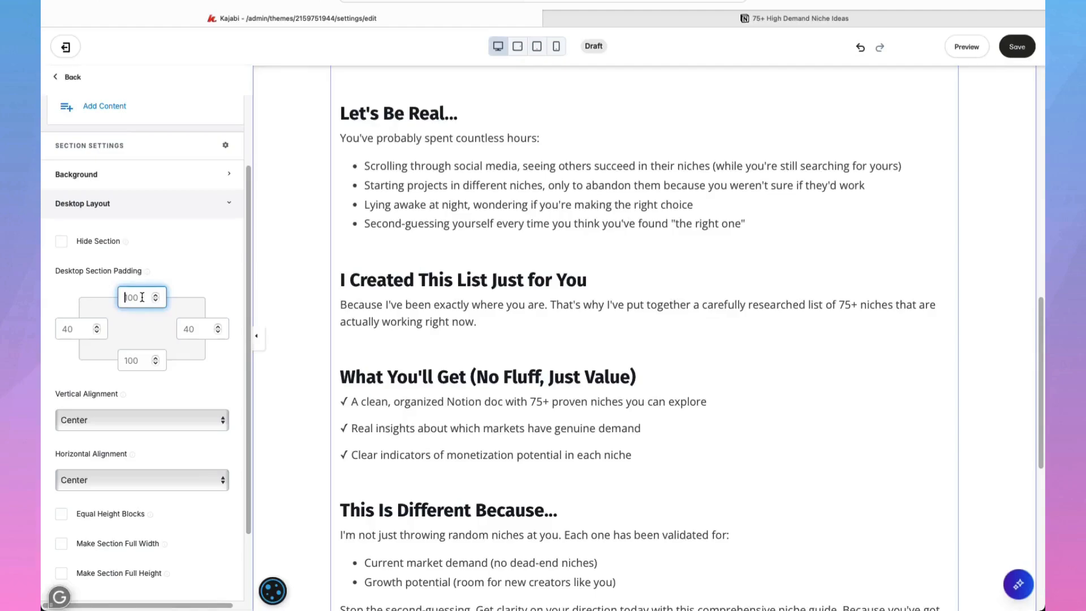
pyautogui.press('Delete')
pyautogui.press('Delete')
pyautogui.press('Delete')
pyautogui.write('20')
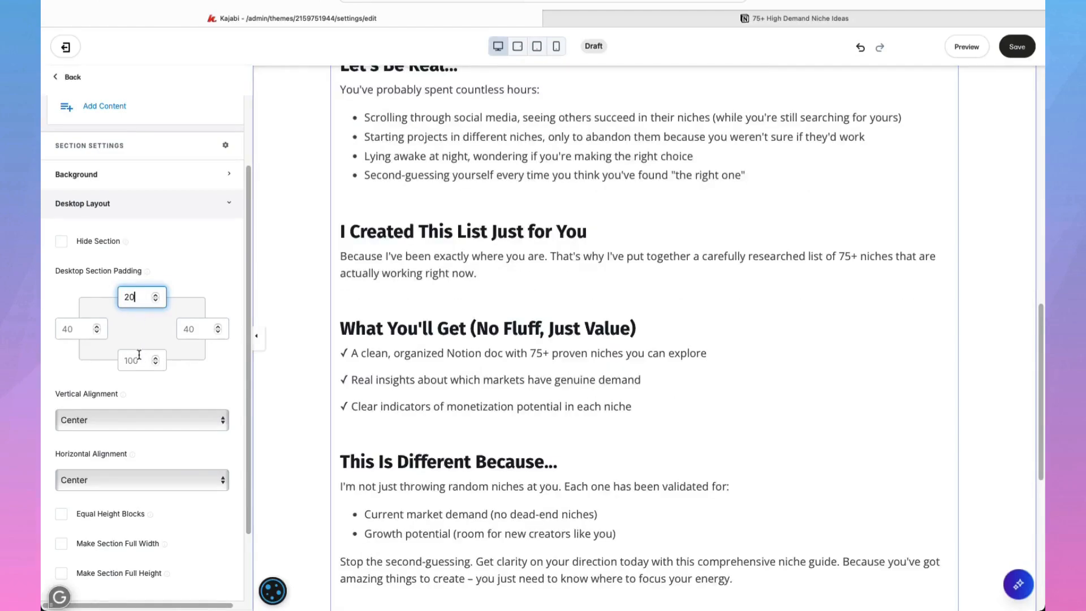
pyautogui.doubleClick(139, 357)
pyautogui.write('20')
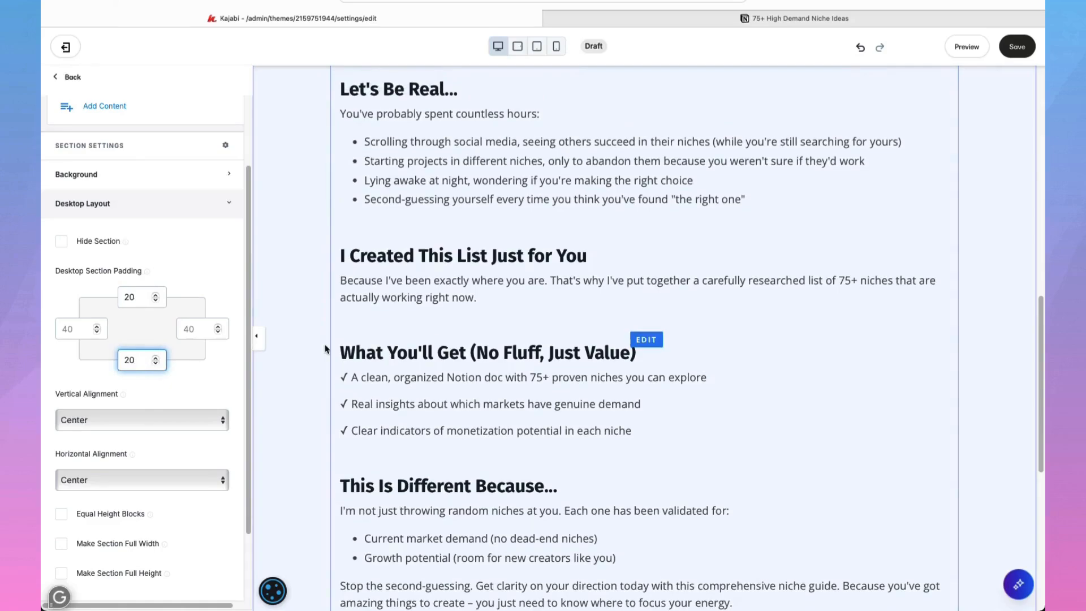
pyautogui.scroll(6, 325, 349)
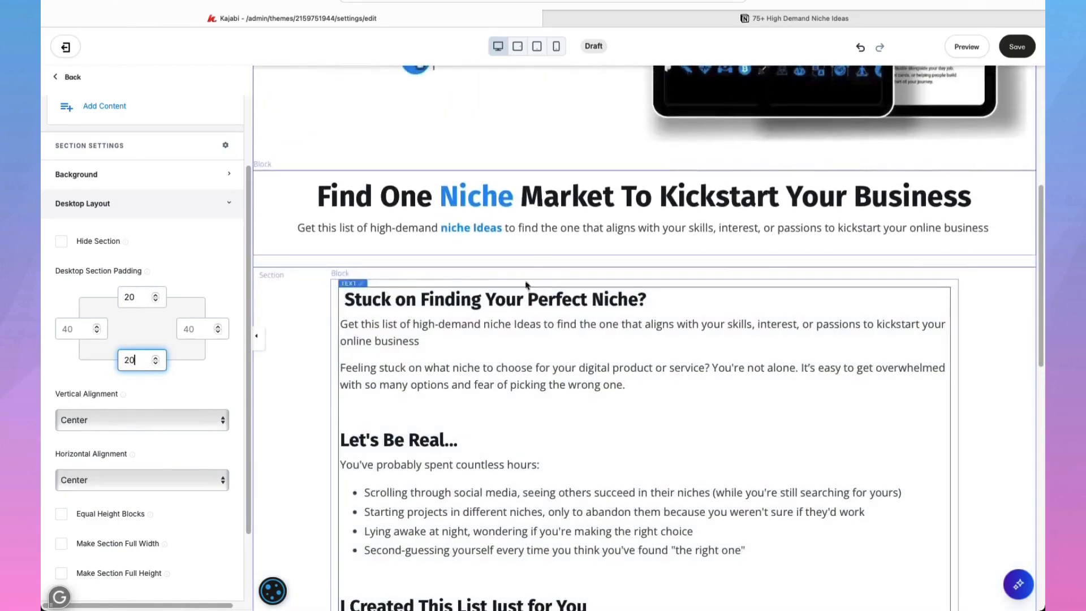
# - Set the Inline Opt-in Form section's desktop padding to 40 at the top and bottom, and save the page
pyautogui.scroll(-4, 336, 419)
pyautogui.scroll(-7, 336, 419)
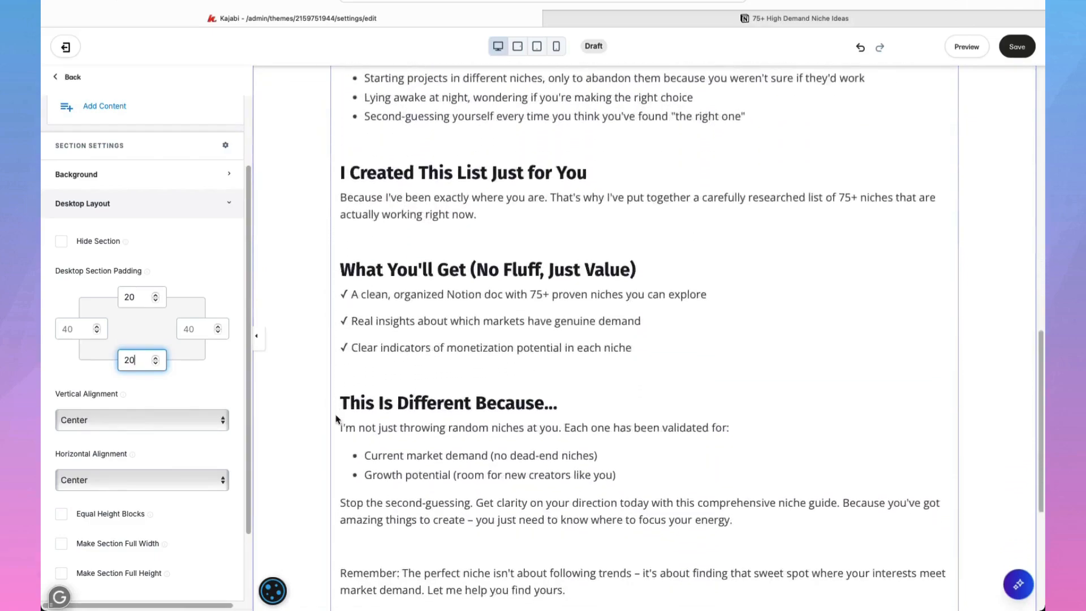
pyautogui.scroll(-1, 336, 419)
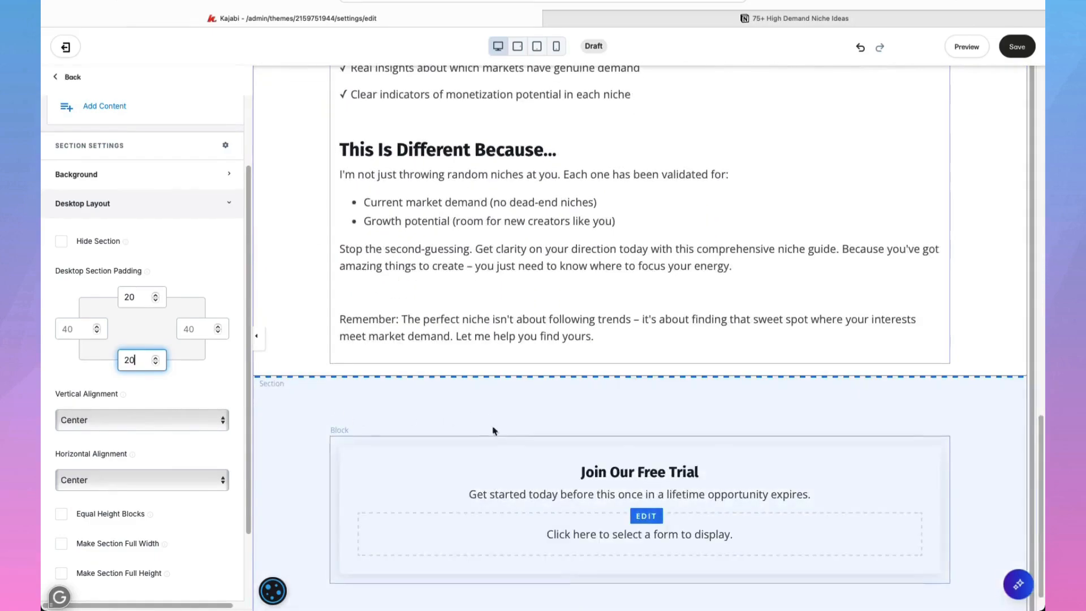
pyautogui.click(304, 414)
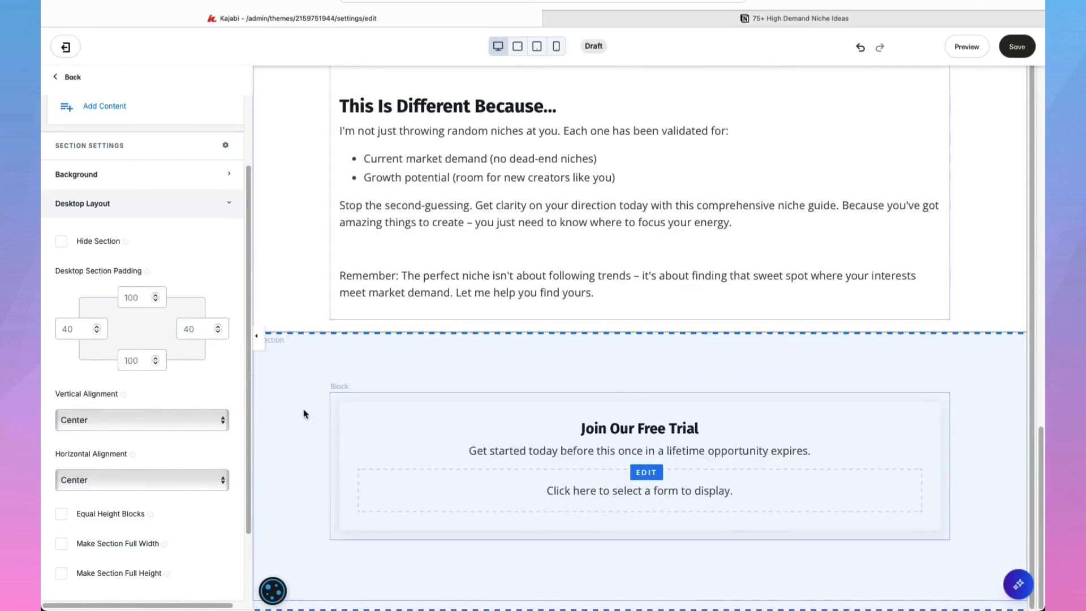
pyautogui.click(140, 298)
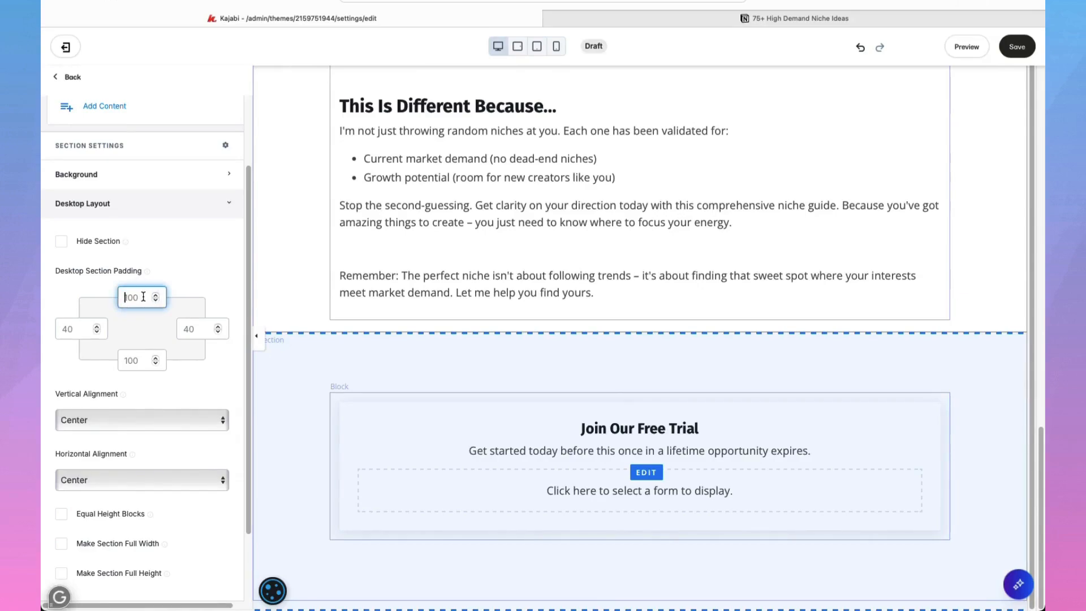
pyautogui.doubleClick(143, 296)
pyautogui.write('20')
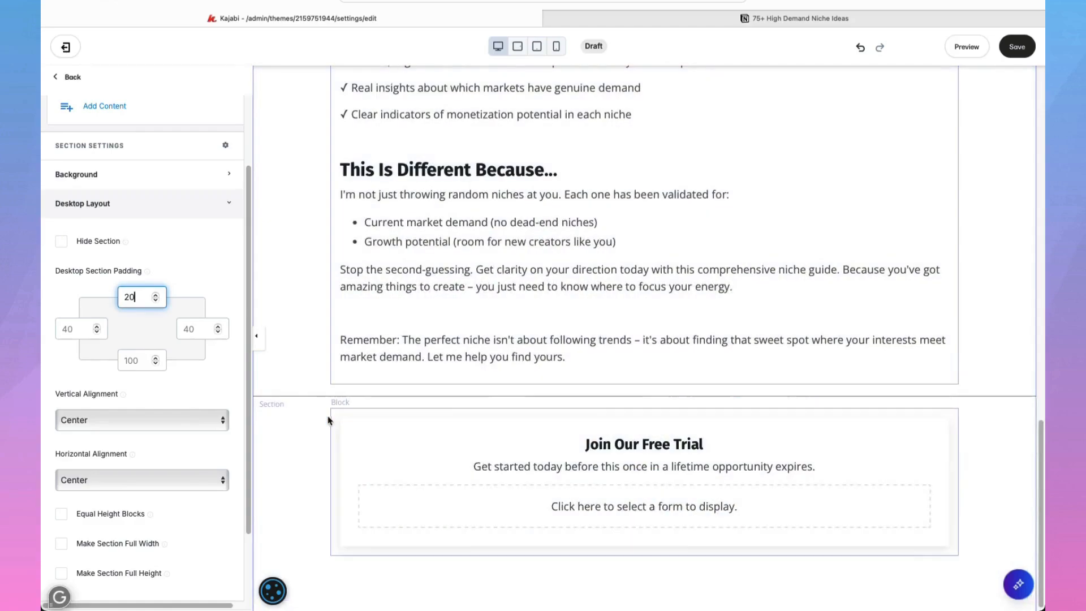
pyautogui.doubleClick(132, 296)
pyautogui.write('40')
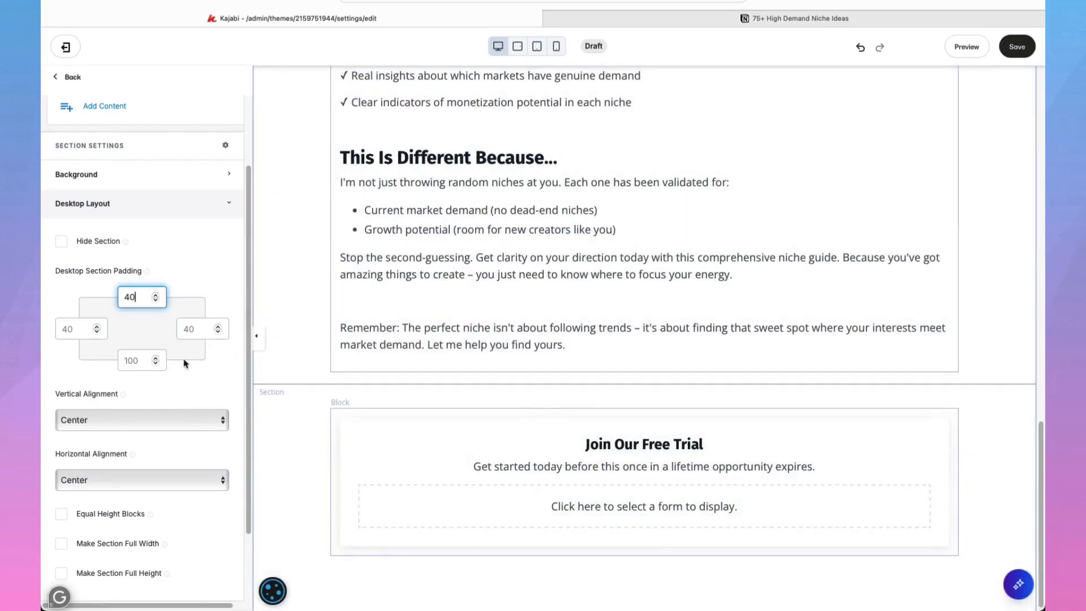
pyautogui.click(136, 366)
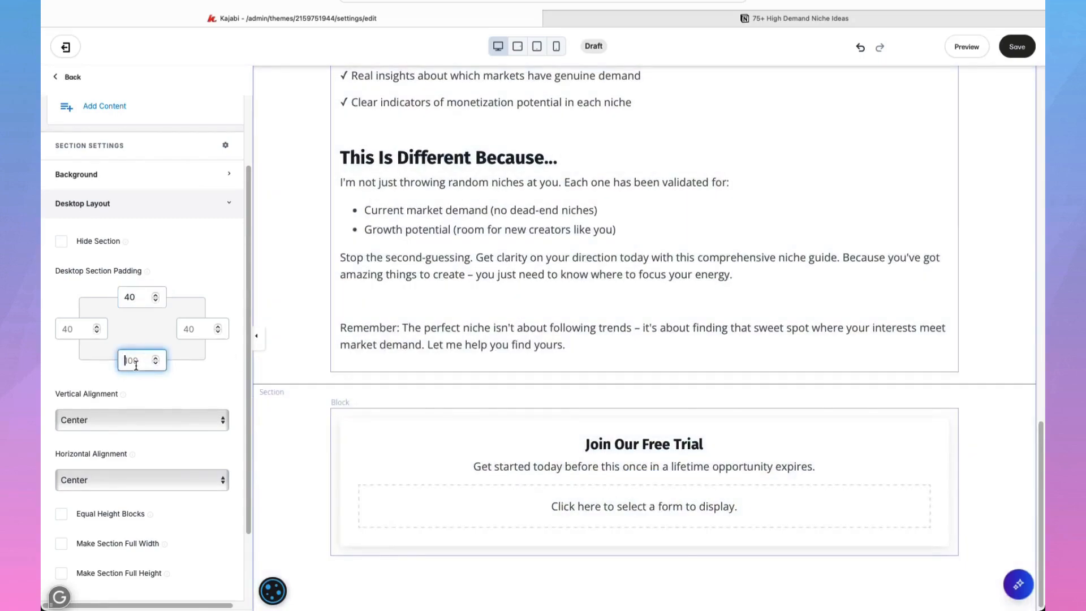
pyautogui.doubleClick(136, 365)
pyautogui.write('40')
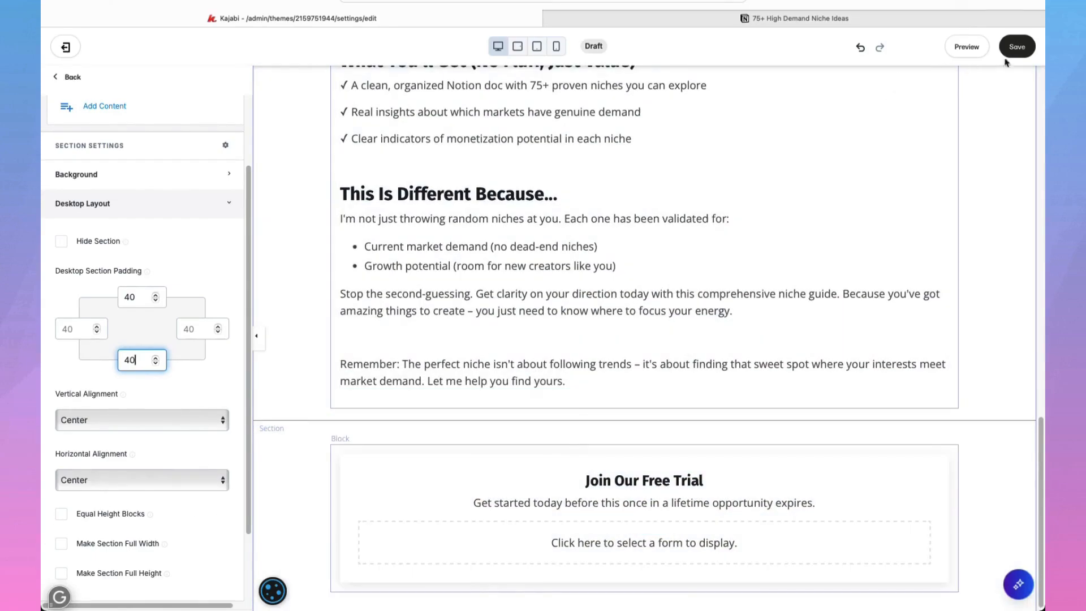
pyautogui.click(1018, 48)
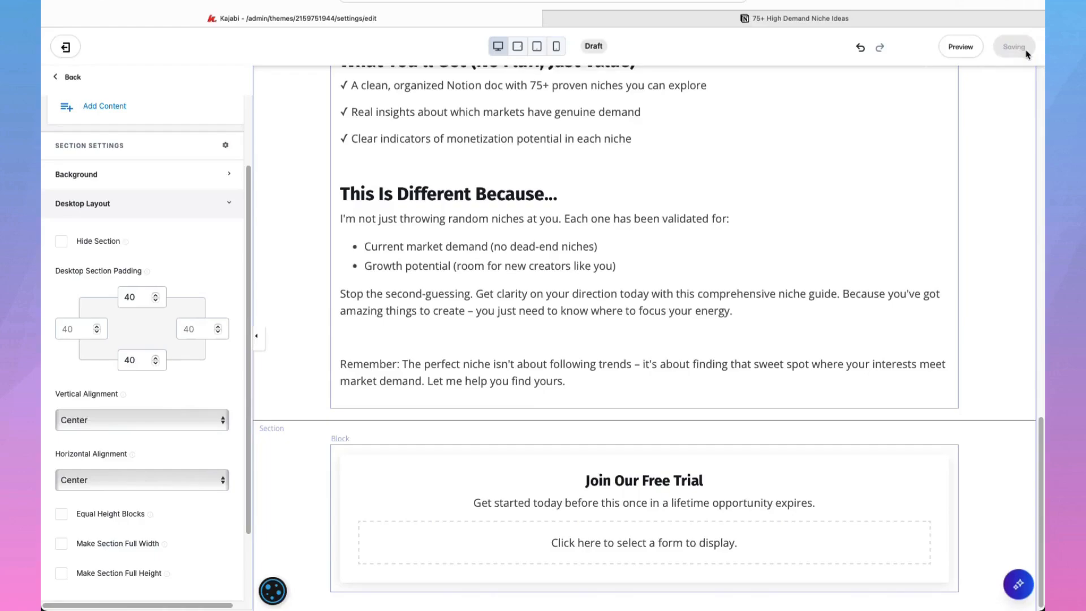
# - Open the Form block of the Inline Opt-in Form section and check which existing forms can be selected
pyautogui.scroll(3, 884, 193)
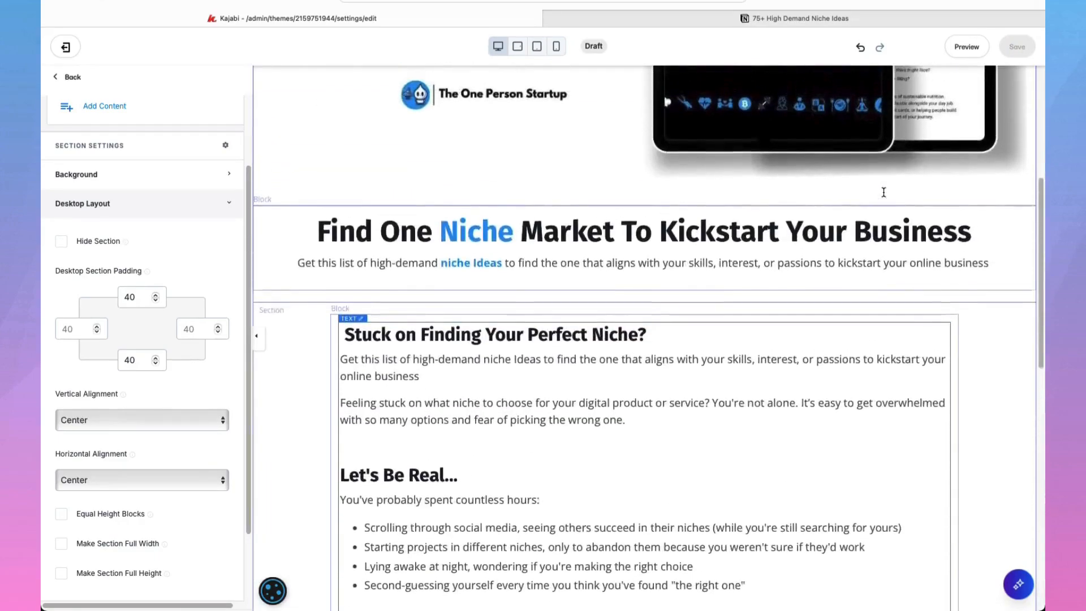
pyautogui.scroll(5, 884, 192)
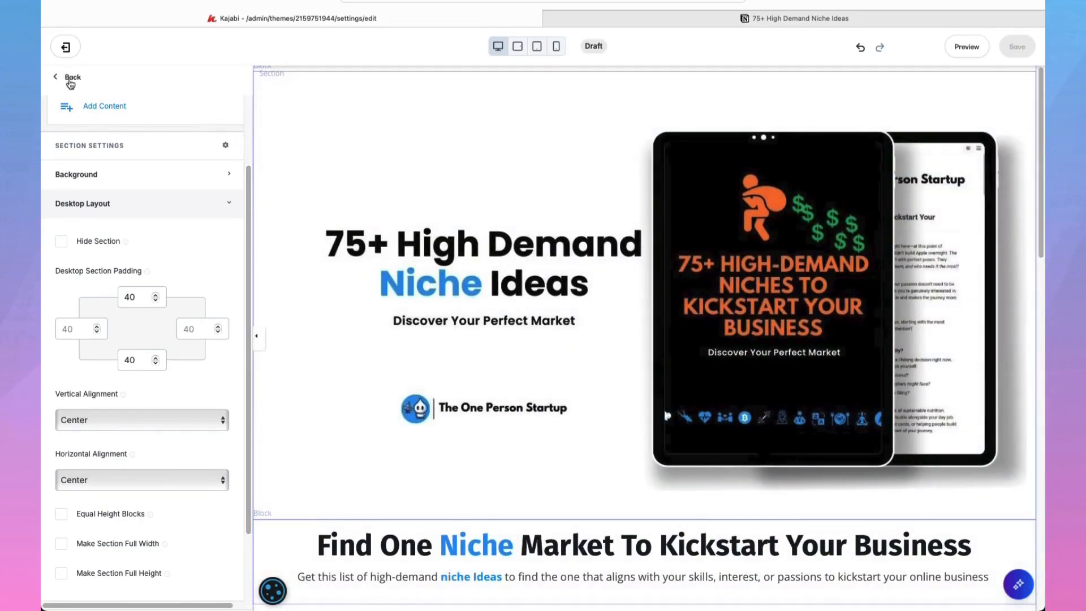
pyautogui.click(65, 78)
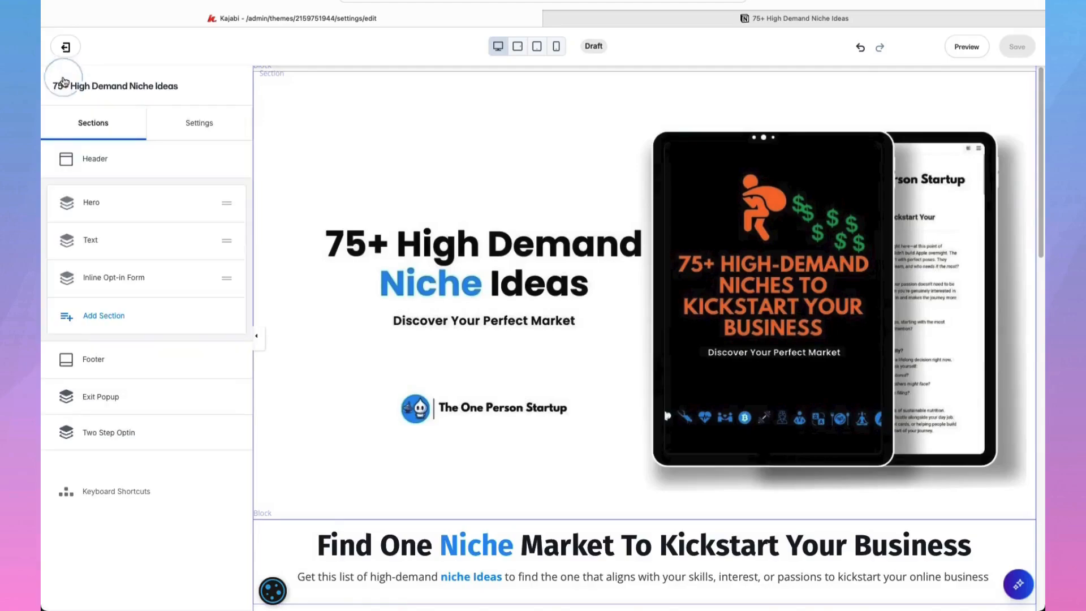
pyautogui.click(116, 279)
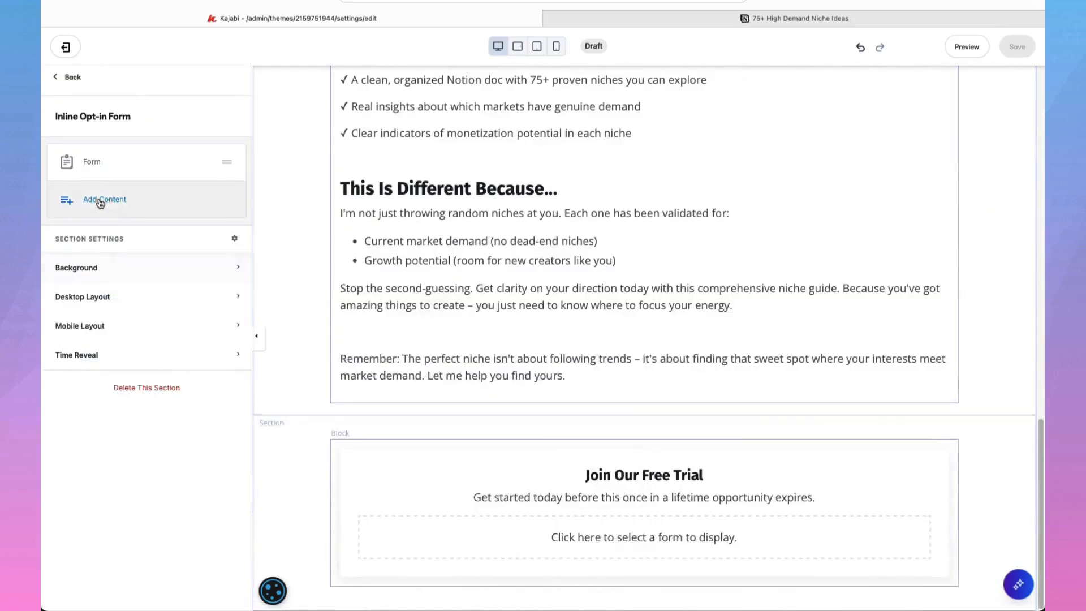
pyautogui.click(92, 166)
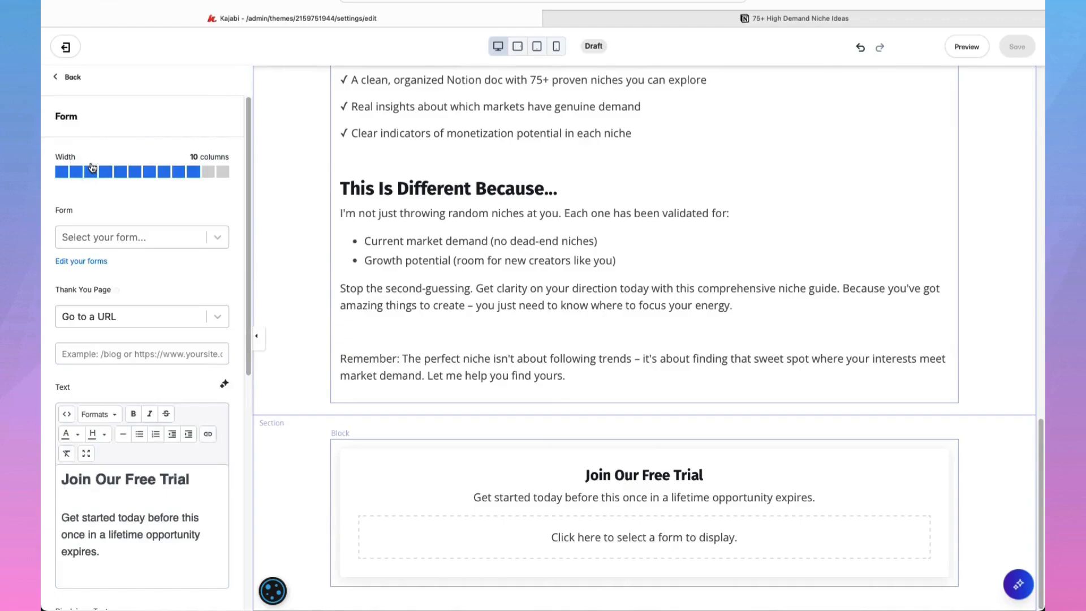
pyautogui.click(220, 238)
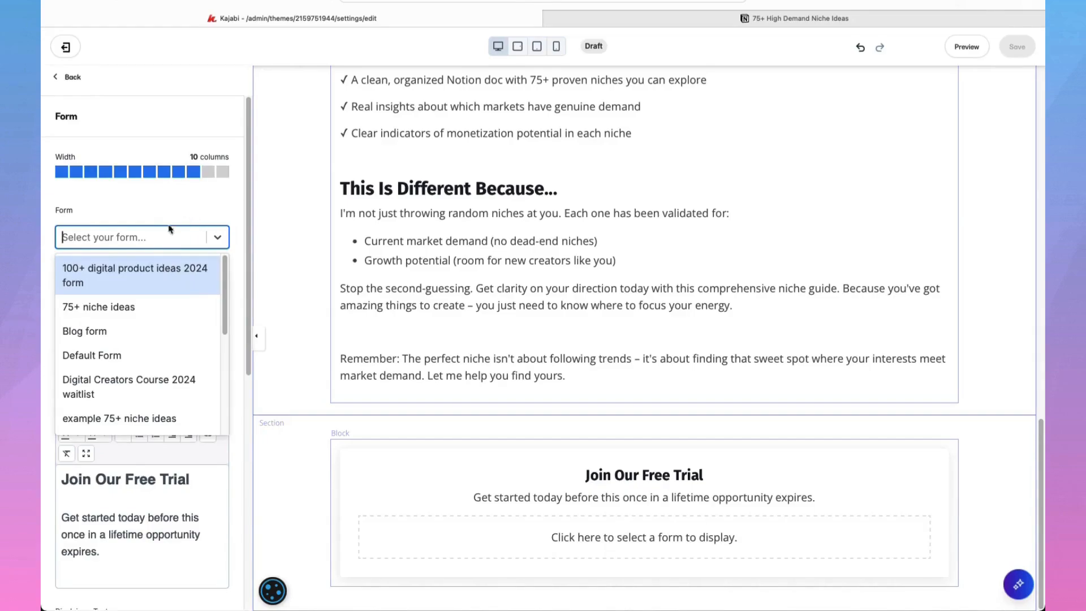
pyautogui.click(161, 196)
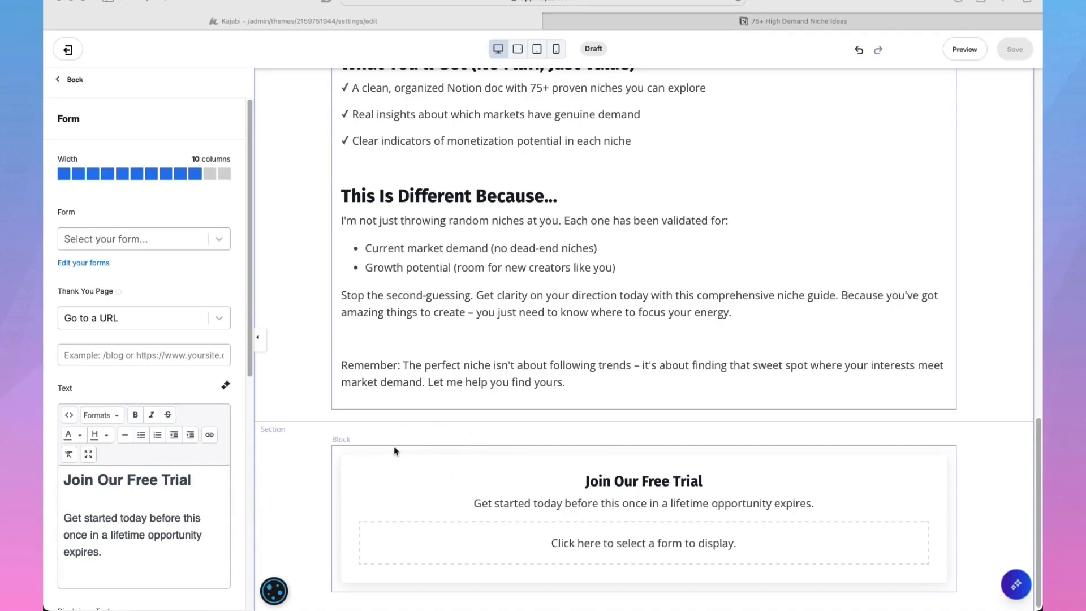
# - Open the site's forms list from the Form block and start a new form
pyautogui.click(96, 267)
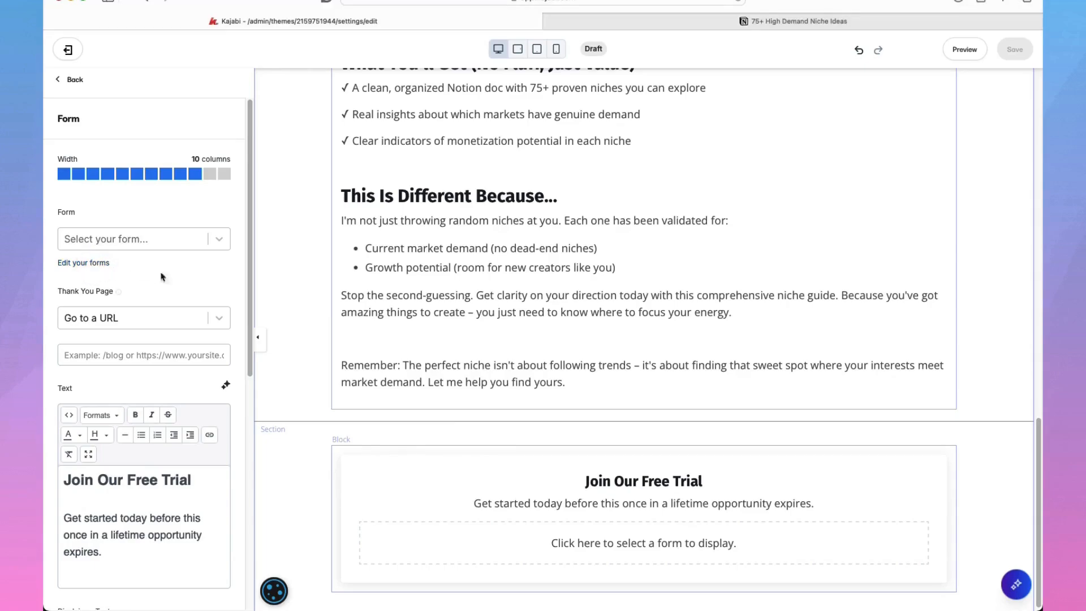
pyautogui.click(92, 264)
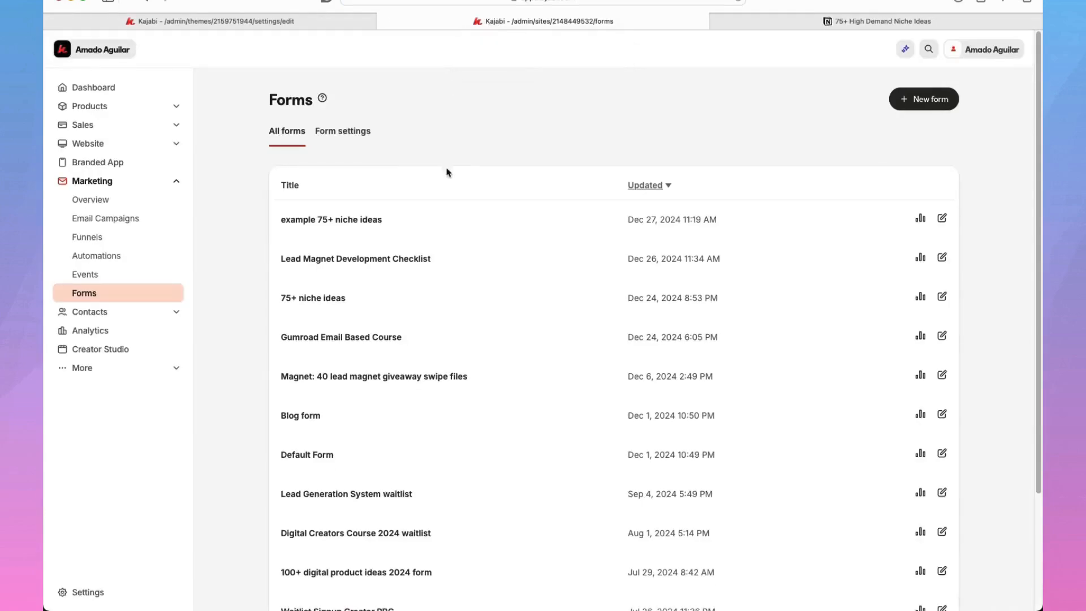
pyautogui.scroll(-3, 497, 405)
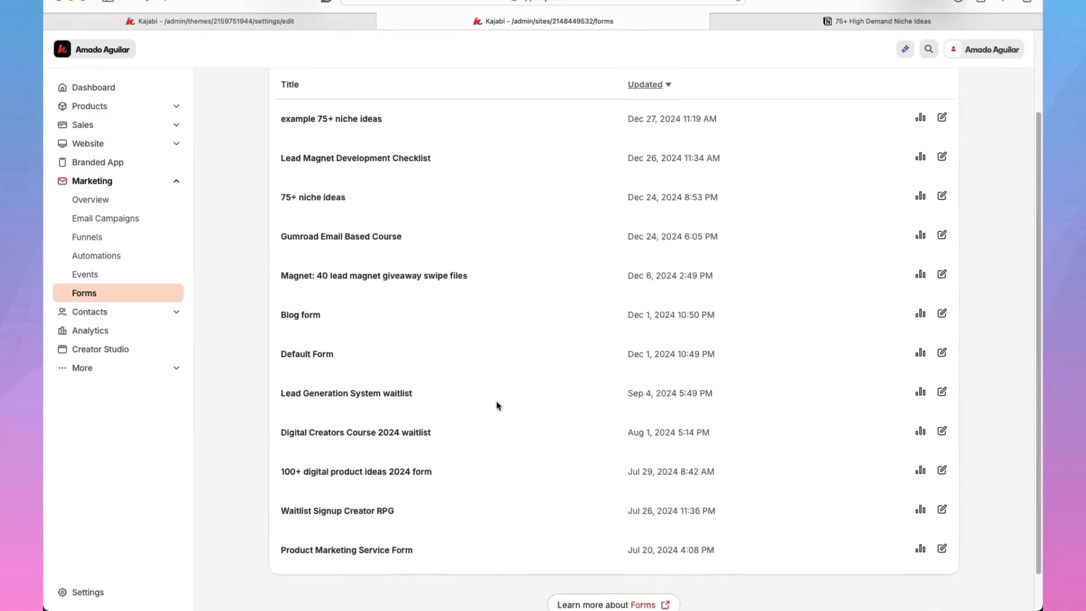
pyautogui.scroll(3, 497, 405)
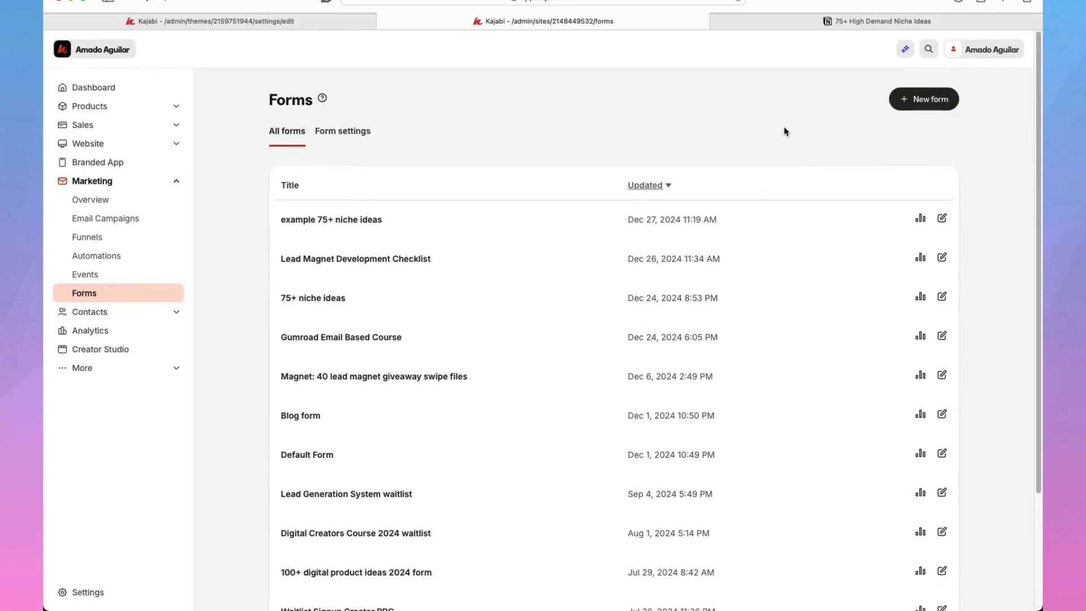
pyautogui.click(926, 101)
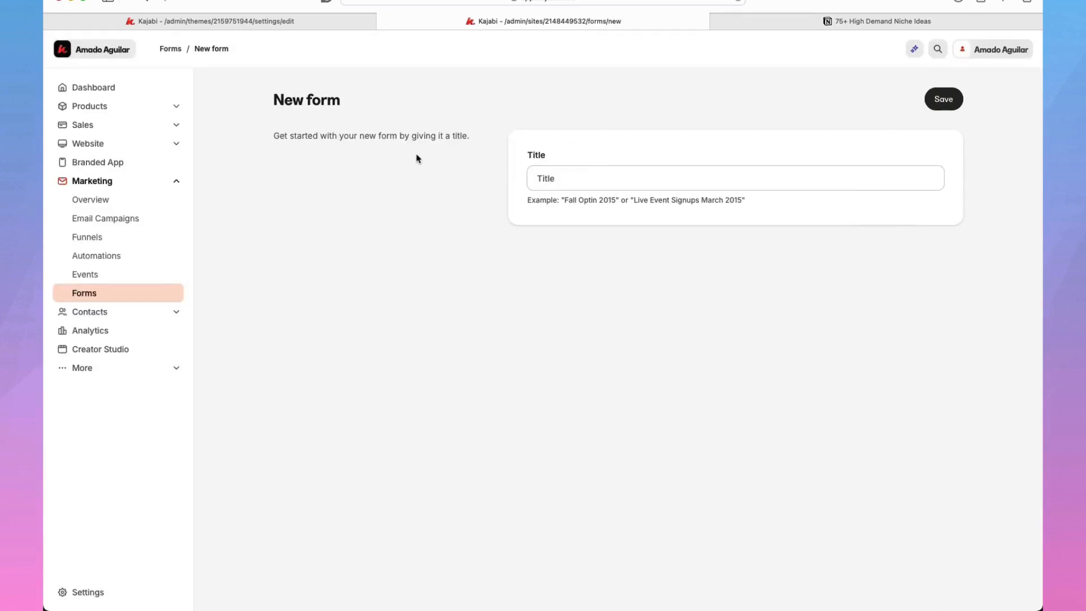
# - Title the new form "example 75+ high demand niche ideas"
pyautogui.click(608, 179)
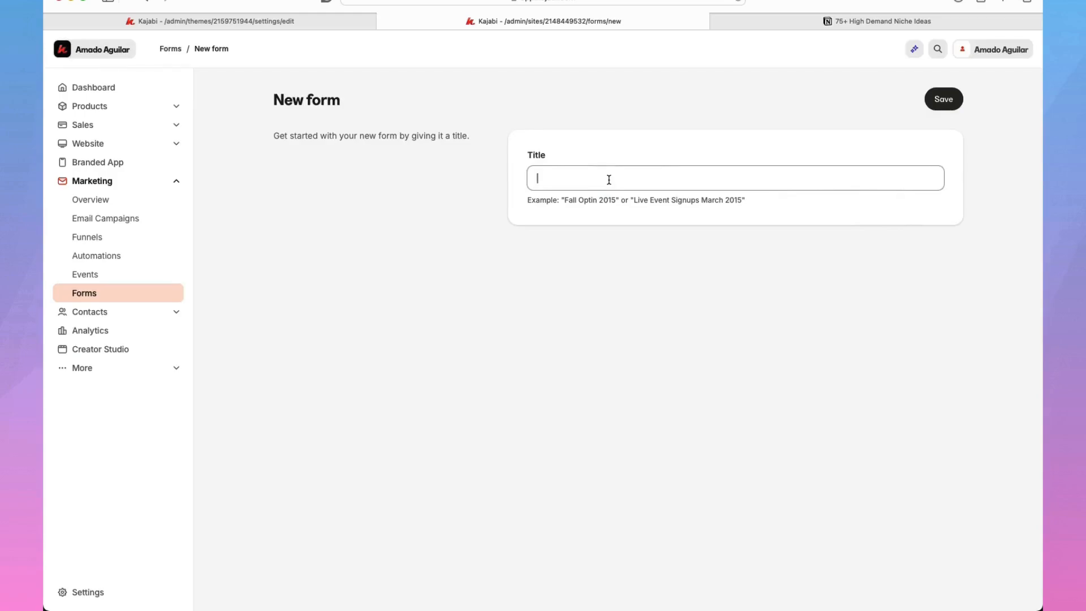
pyautogui.write('75+ high demand niche ideas')
pyautogui.click(534, 179)
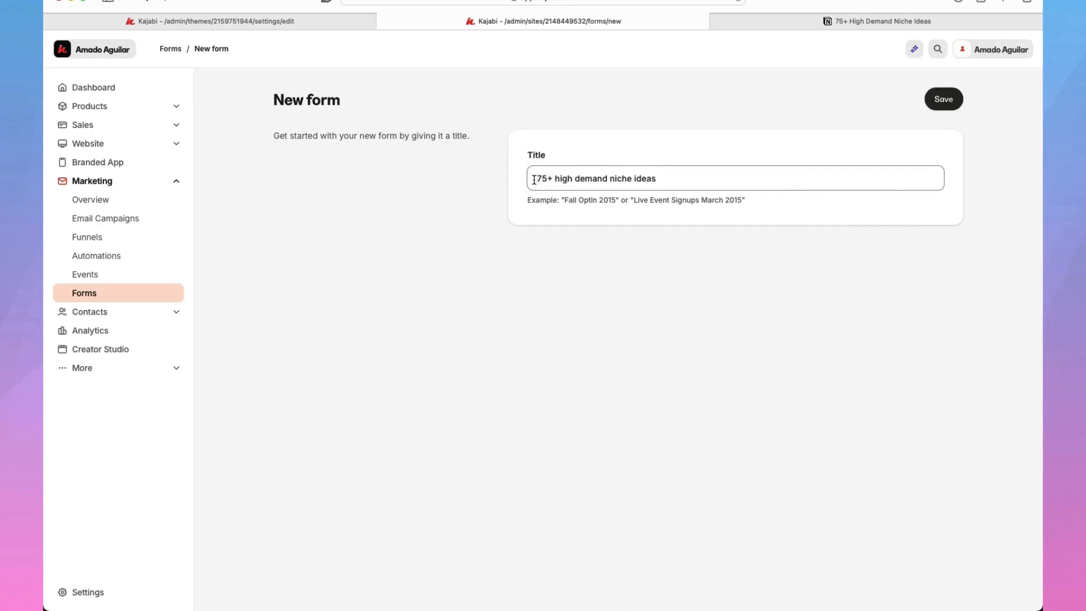
pyautogui.write('ex')
pyautogui.press('BackSpace')
pyautogui.press('BackSpace')
pyautogui.write('example')
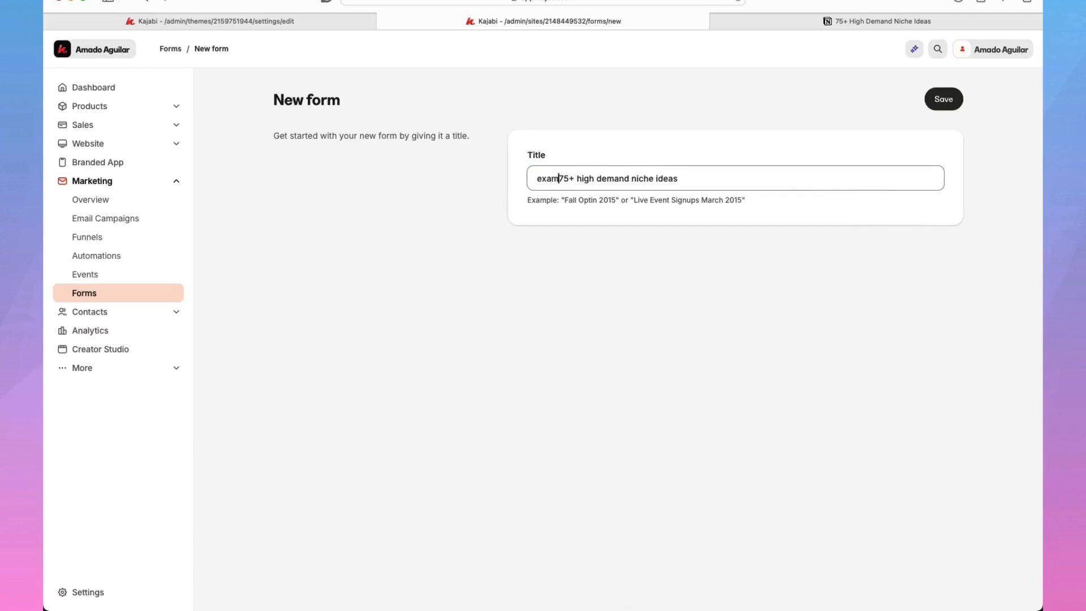
pyautogui.click(611, 178)
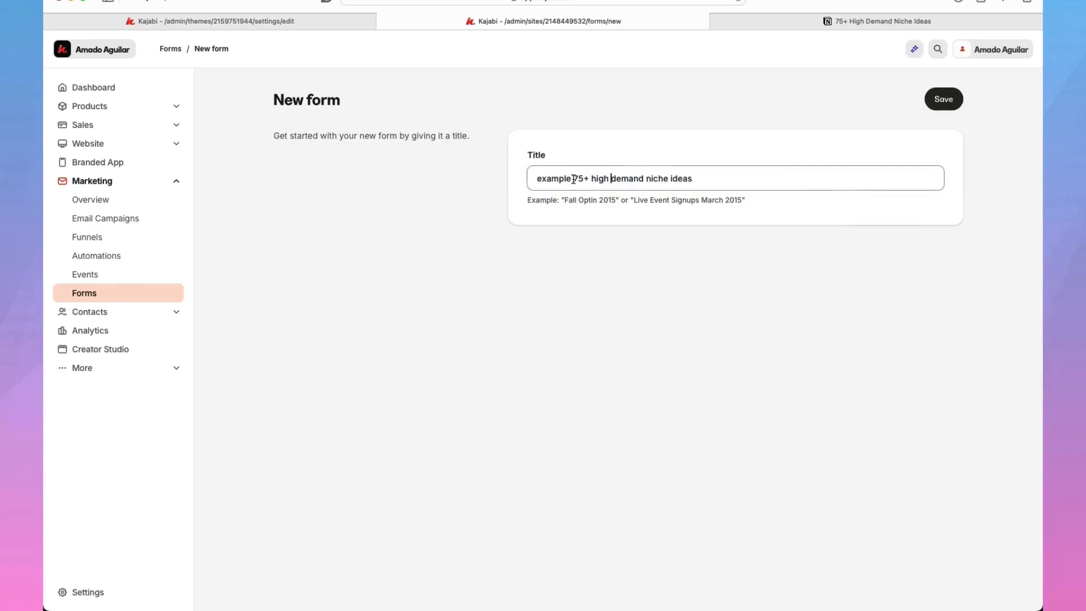
pyautogui.moveTo(573, 178); pyautogui.dragTo(737, 172)
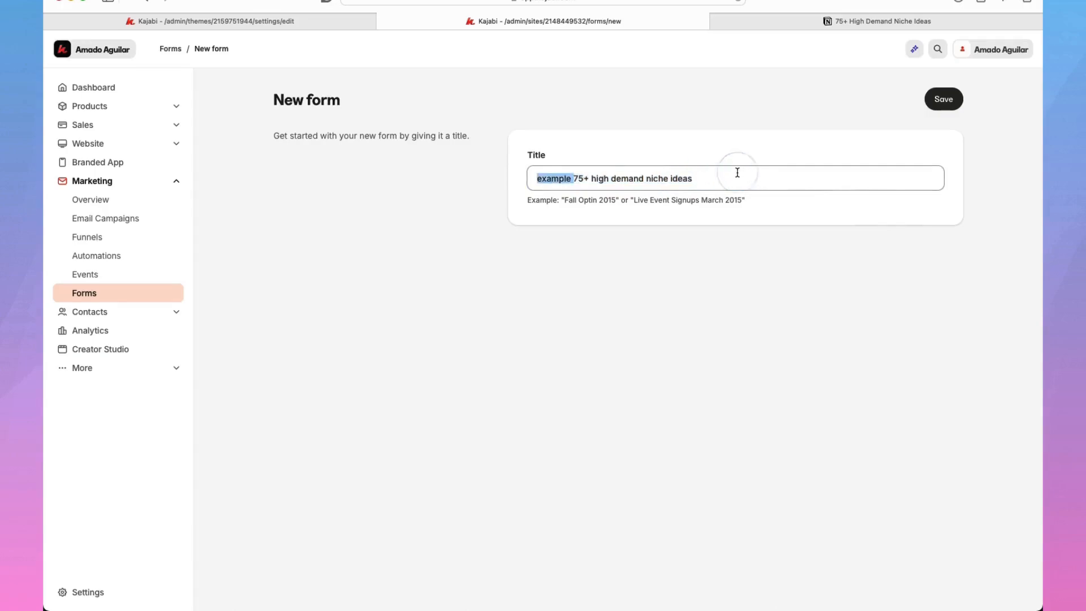
pyautogui.click(549, 178)
pyautogui.click(938, 146)
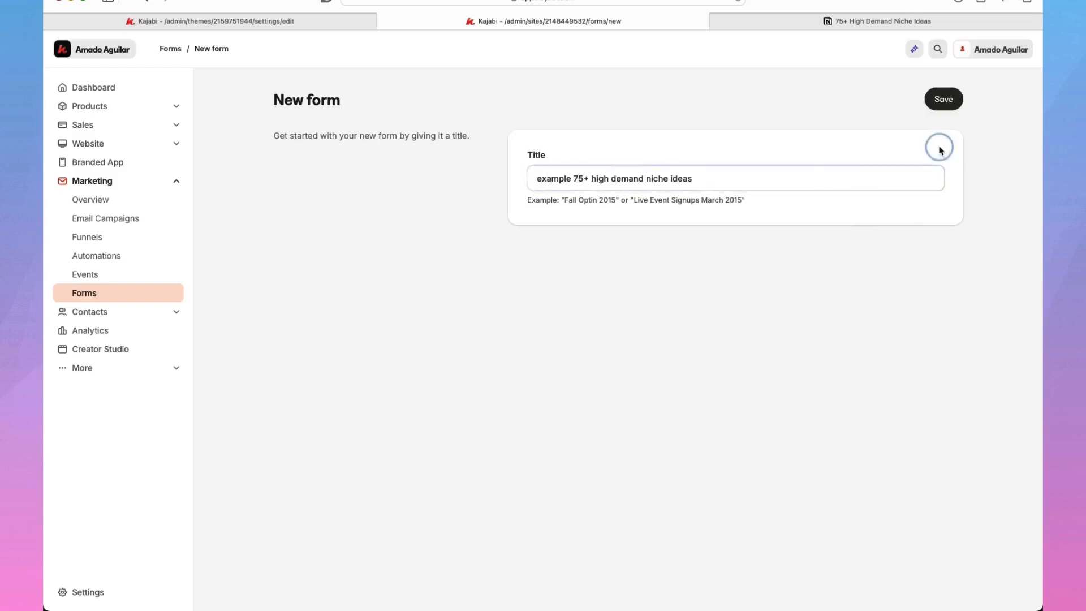
# - Save the new form and set its opt-in setting to Single Opt-In
pyautogui.click(953, 108)
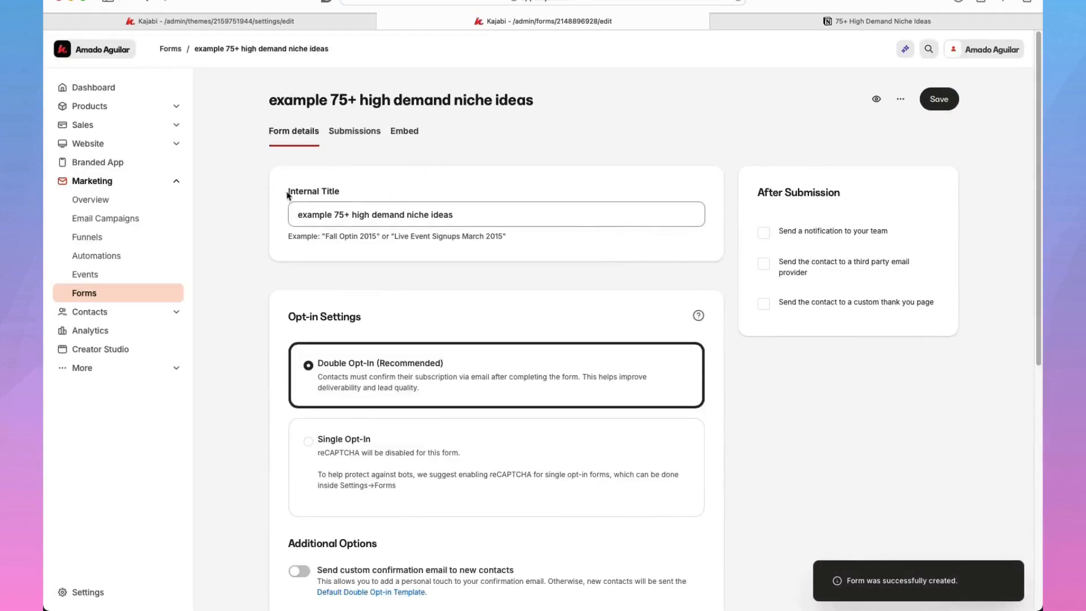
pyautogui.scroll(-3, 276, 218)
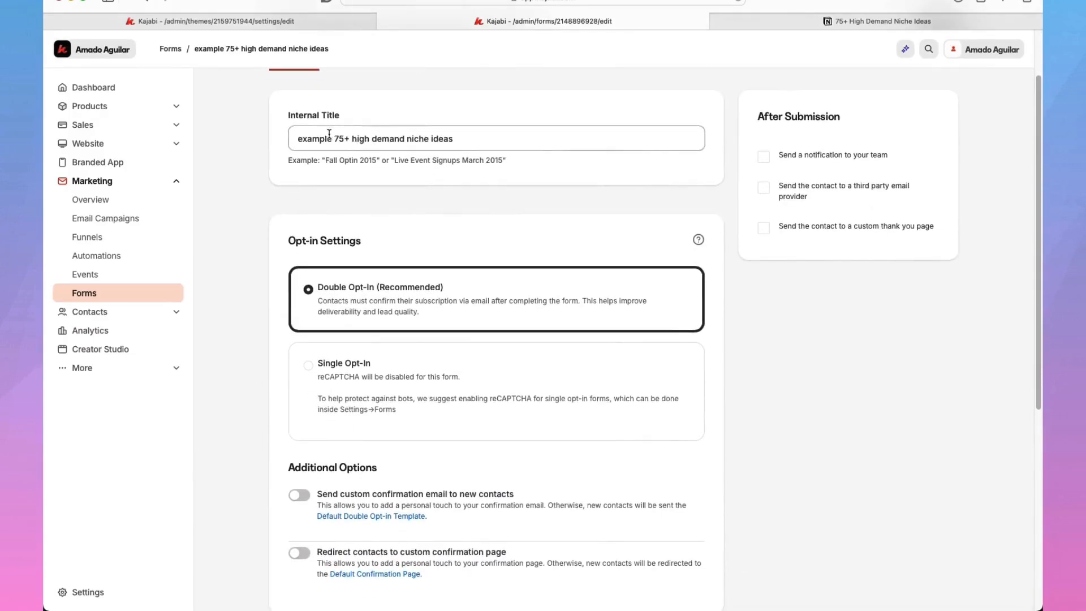
pyautogui.scroll(-4, 253, 182)
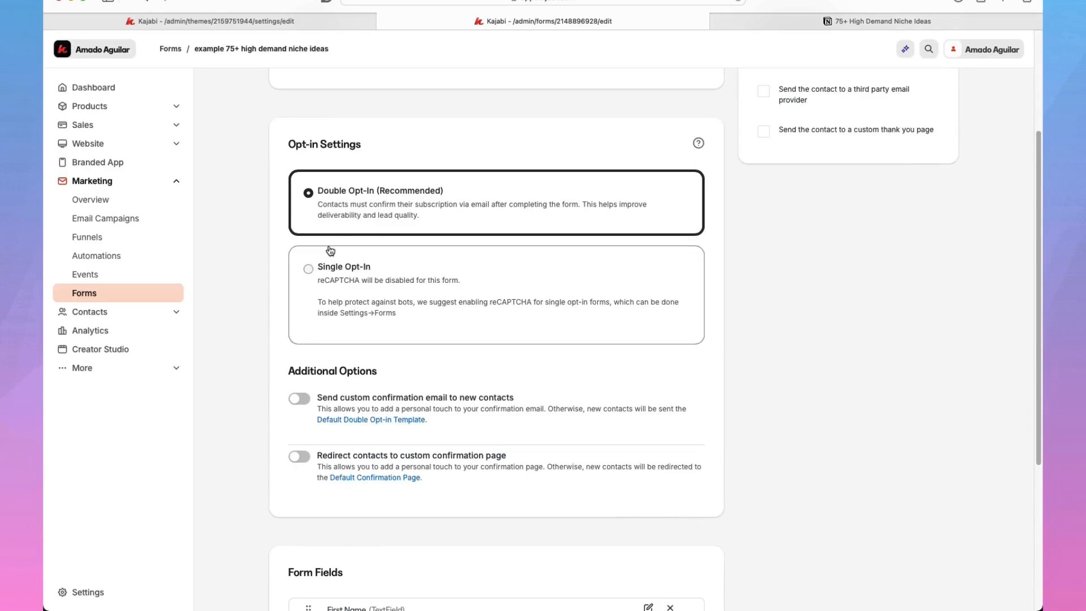
pyautogui.click(309, 269)
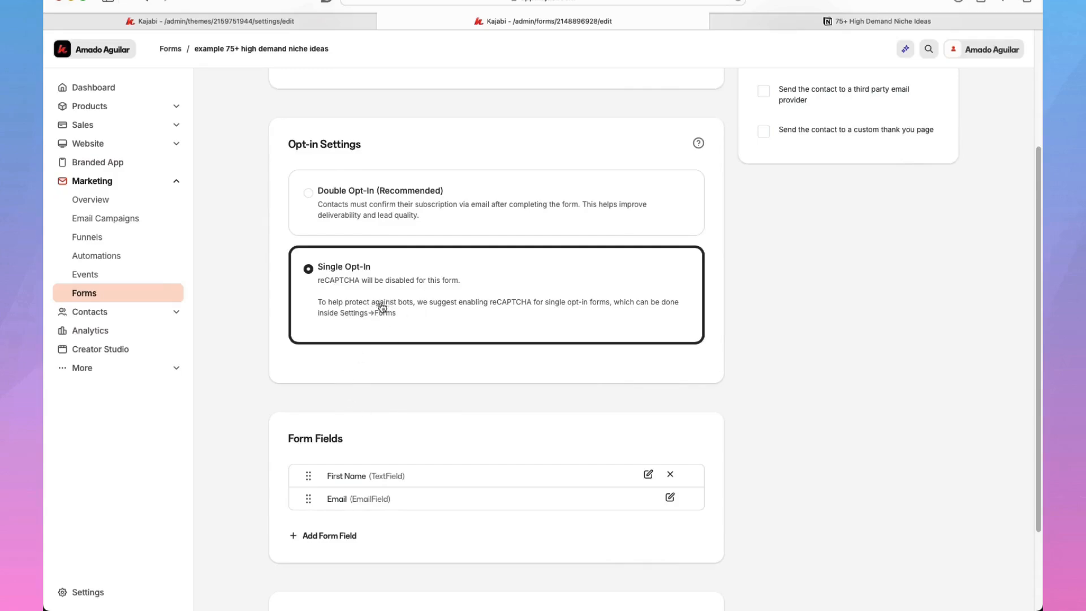
# - Review the extra fields that can be added to the form, and remove its First Name field
pyautogui.scroll(-2, 336, 313)
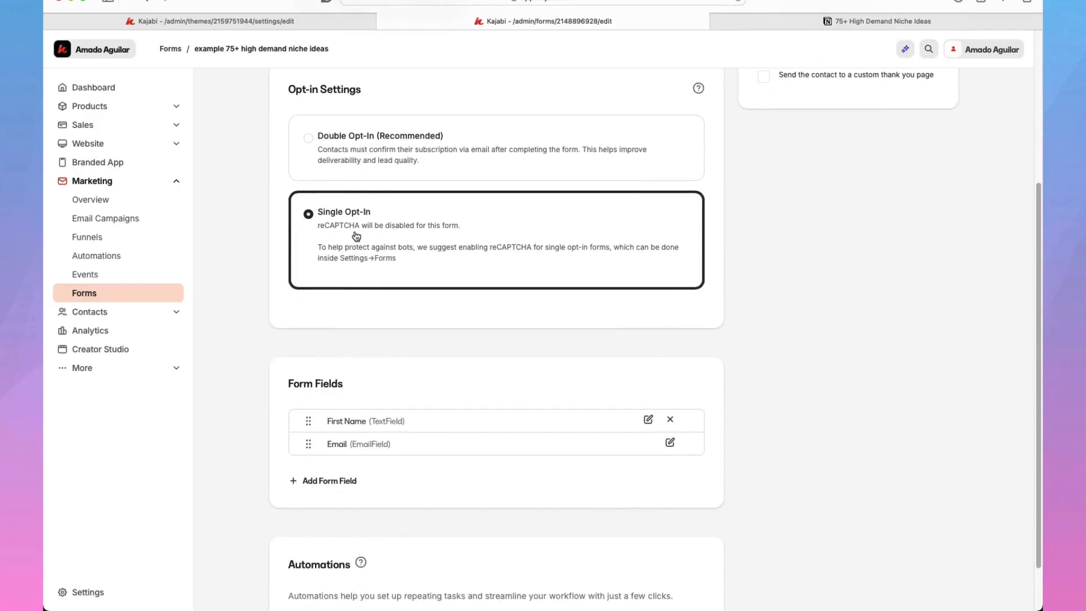
pyautogui.scroll(-2, 411, 244)
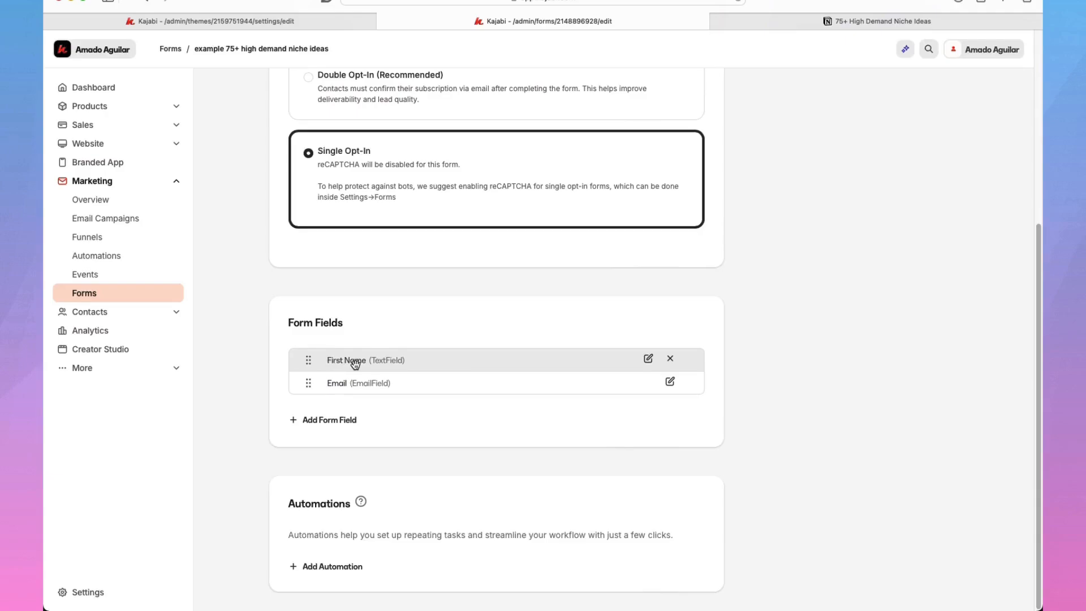
pyautogui.click(340, 421)
pyautogui.click(573, 426)
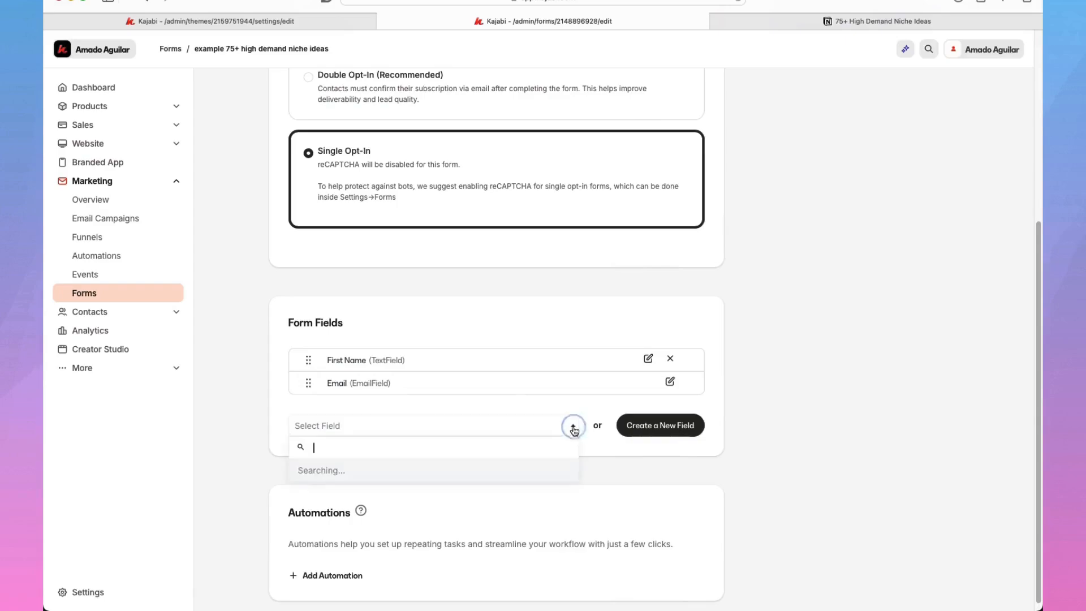
pyautogui.scroll(-3, 452, 488)
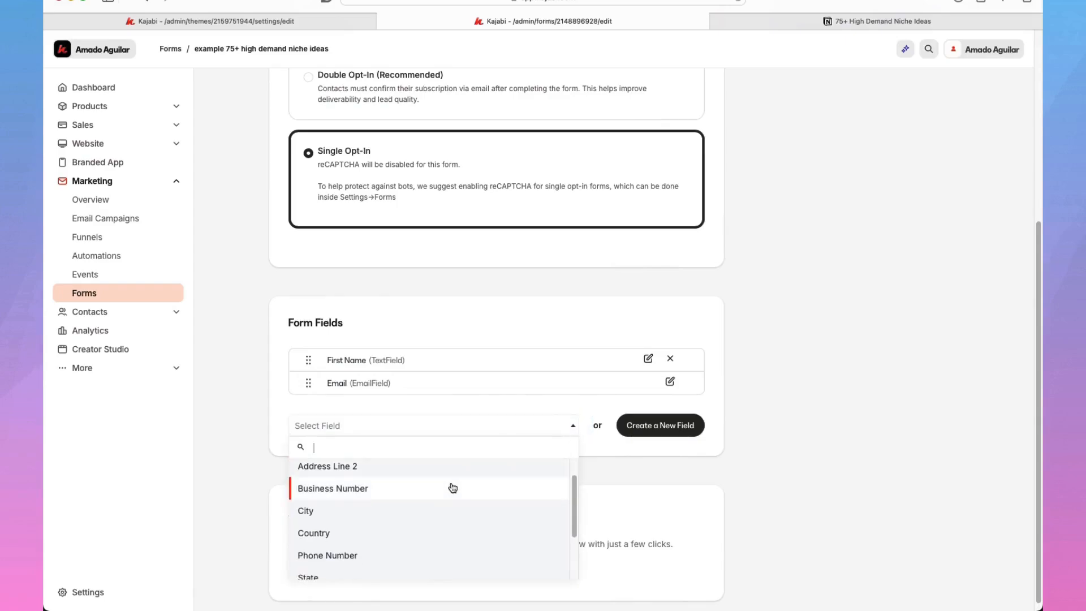
pyautogui.scroll(-2, 452, 488)
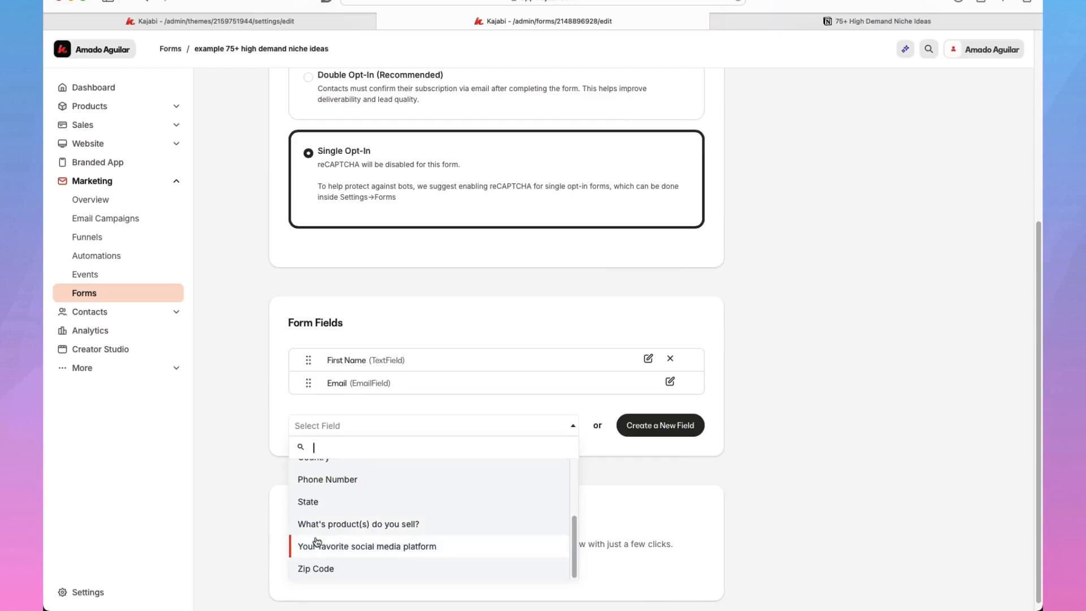
pyautogui.click(347, 419)
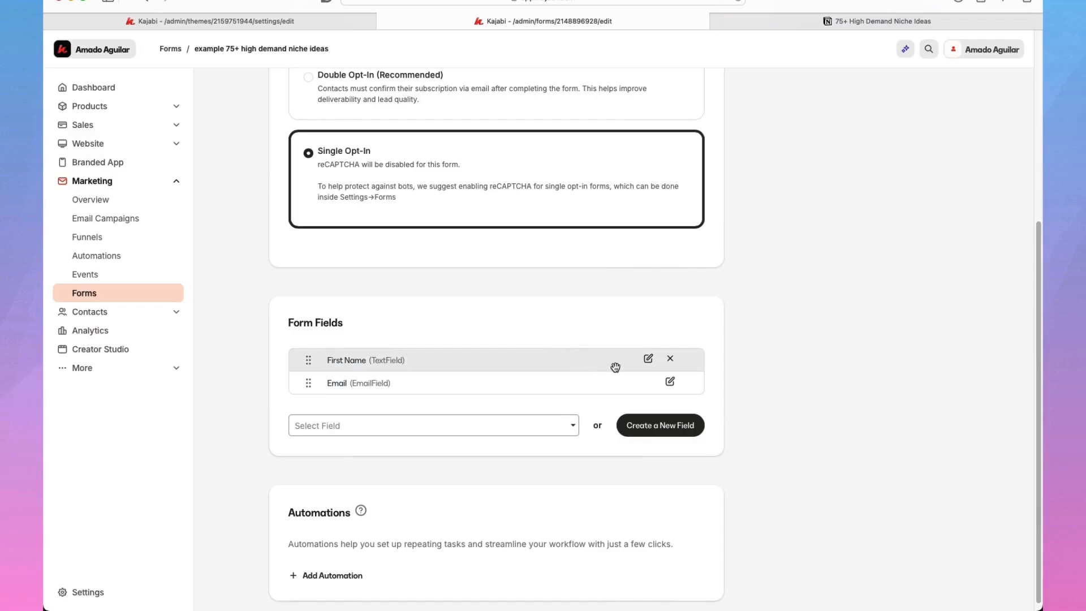
pyautogui.click(671, 360)
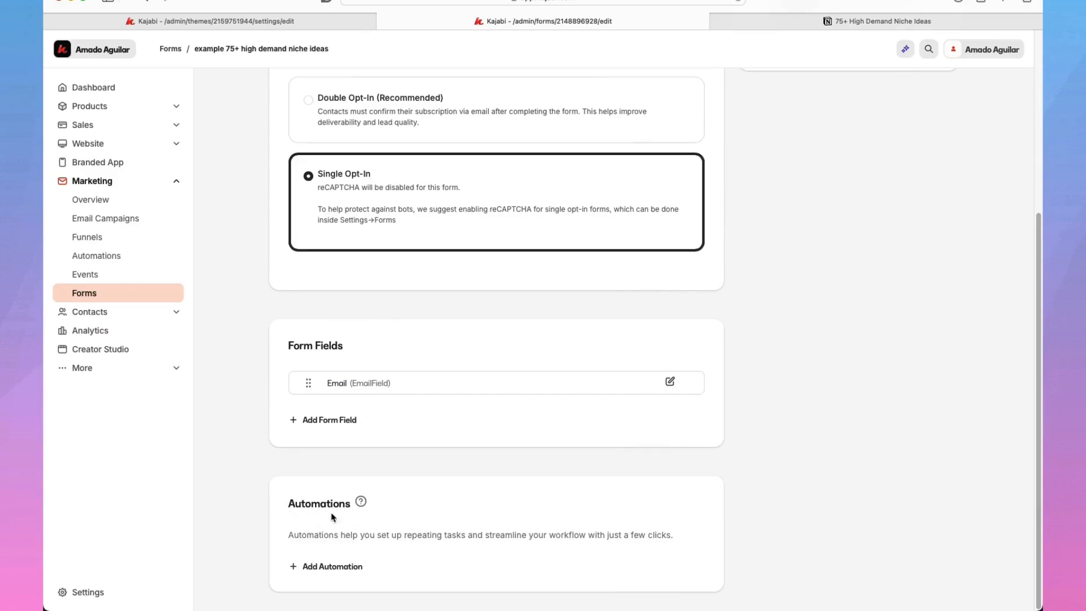
# - Start a new automation on the form with the action Add a tag, and open the choice of tags
pyautogui.click(334, 567)
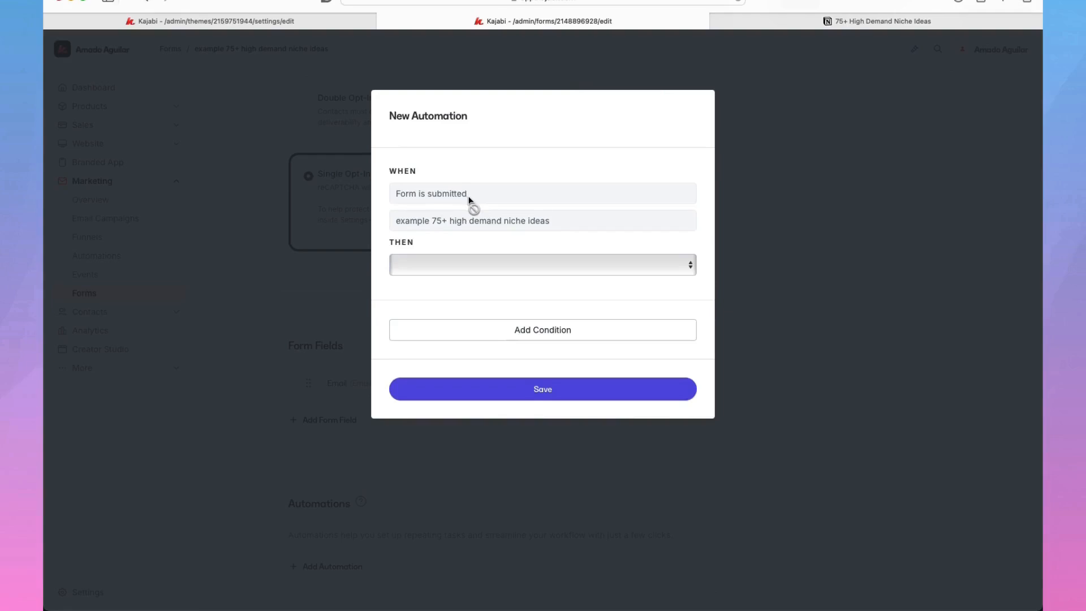
pyautogui.click(524, 263)
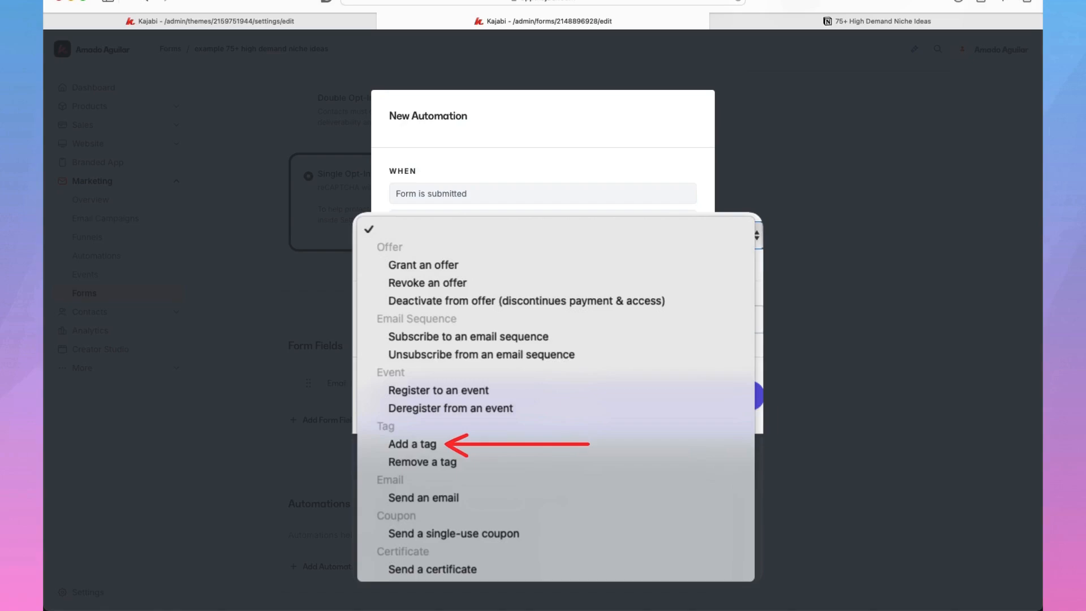
pyautogui.click(416, 444)
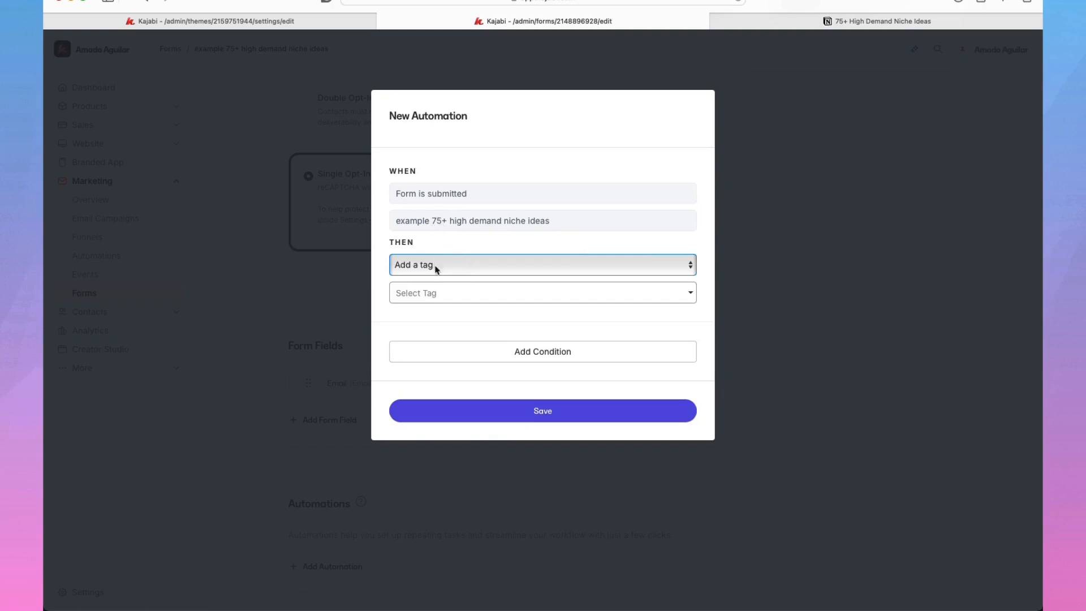
pyautogui.click(443, 295)
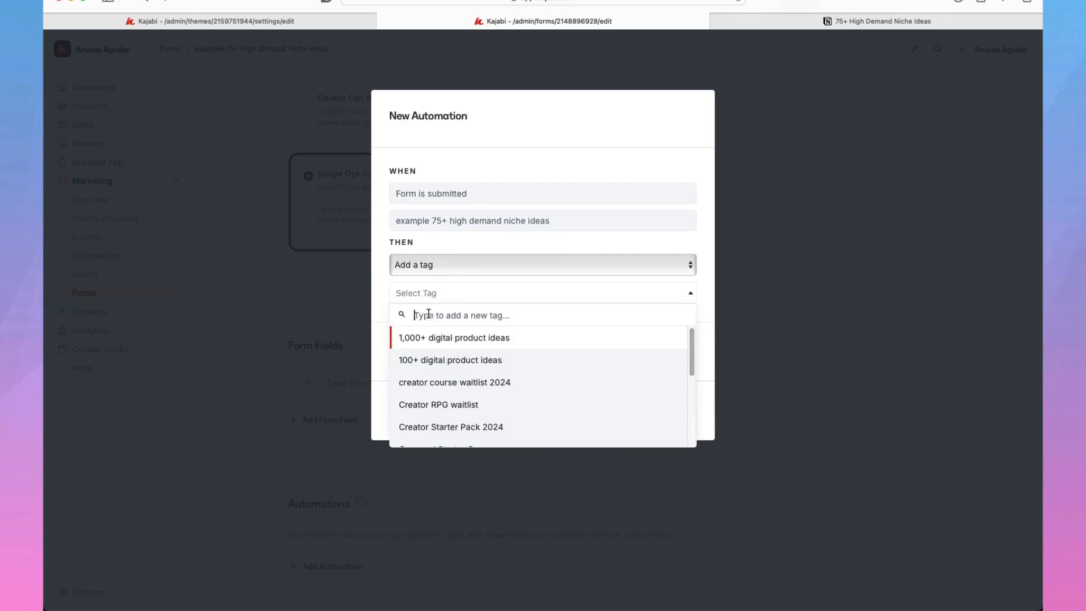
pyautogui.write('sam')
pyautogui.press('BackSpace')
pyautogui.press('BackSpace')
pyautogui.press('BackSpace')
pyautogui.write('example ')
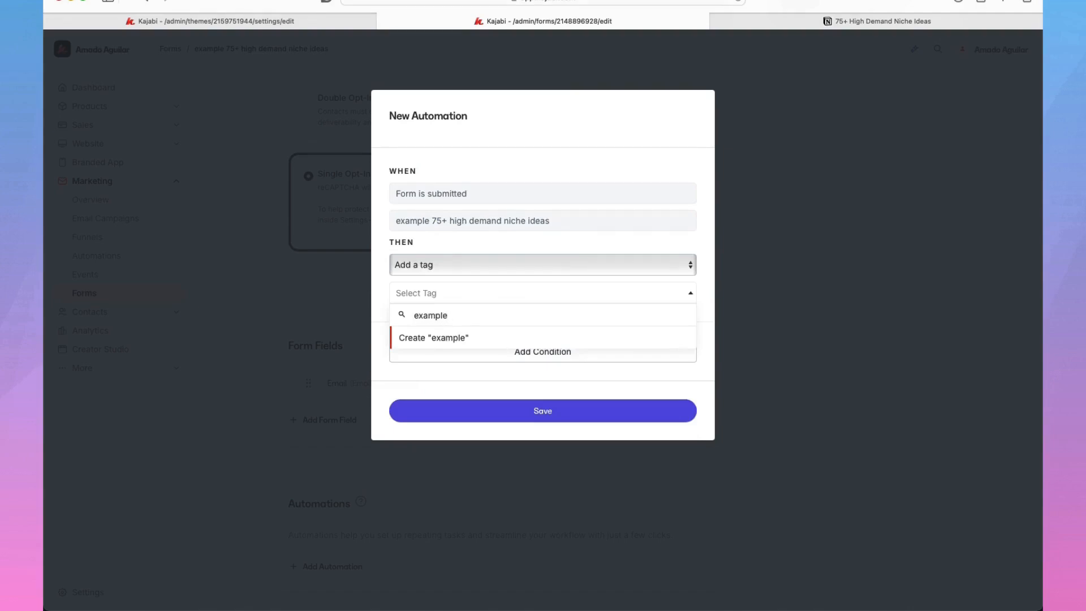
pyautogui.write('75')
pyautogui.press('BackSpace')
pyautogui.press('BackSpace')
pyautogui.press('BackSpace')
pyautogui.press('BackSpace')
pyautogui.press('BackSpace')
pyautogui.press('BackSpace')
pyautogui.press('BackSpace')
pyautogui.press('BackSpace')
pyautogui.press('BackSpace')
pyautogui.press('BackSpace')
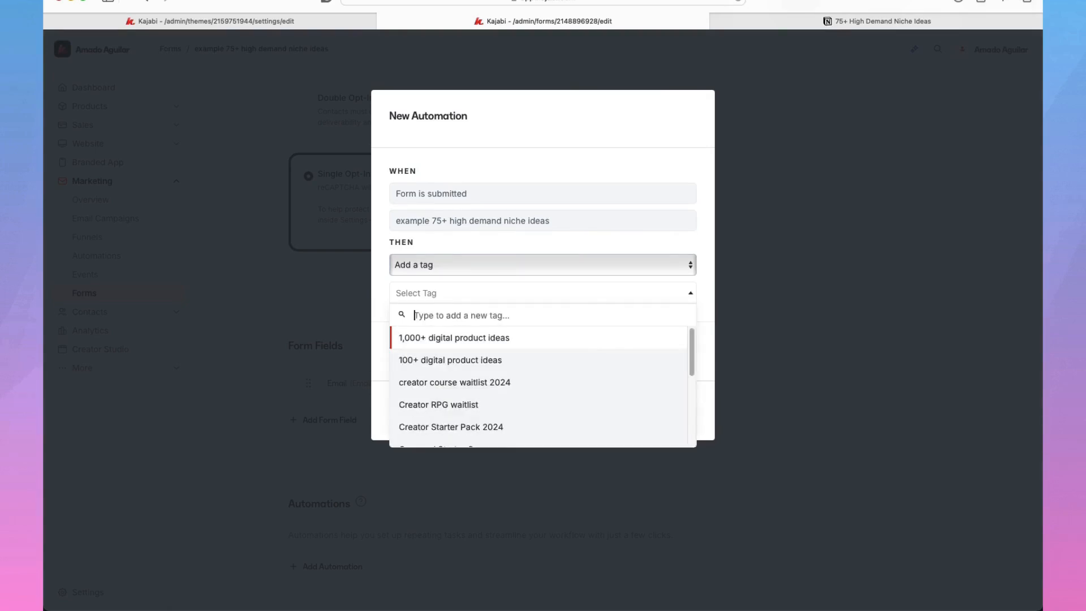
# - Find and assign the existing tag "Lead Magnet: 75+ niche ideas" and save the automation
pyautogui.write('75')
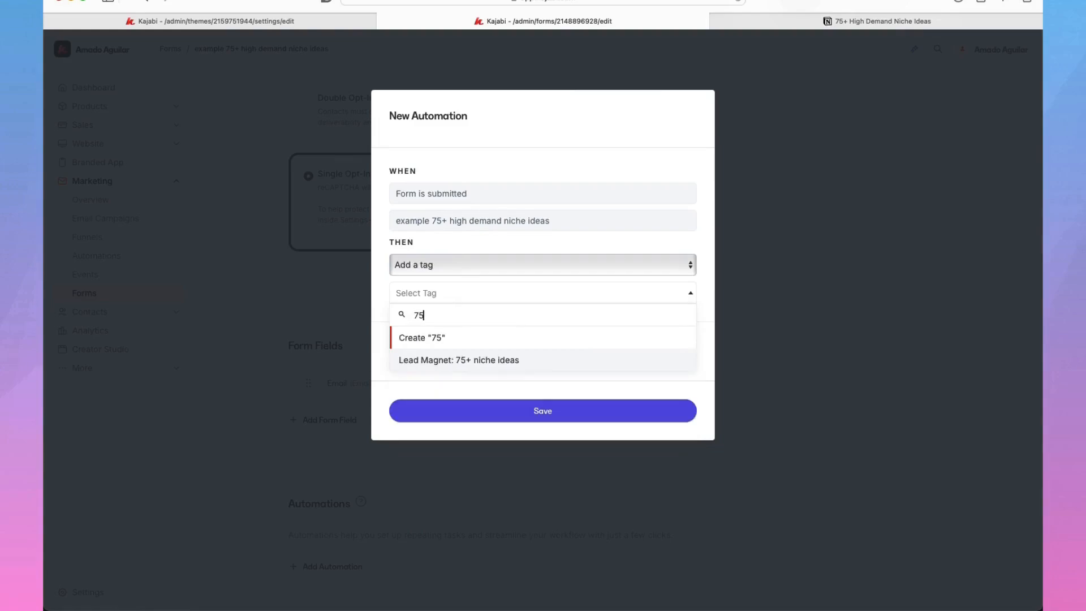
pyautogui.click(423, 360)
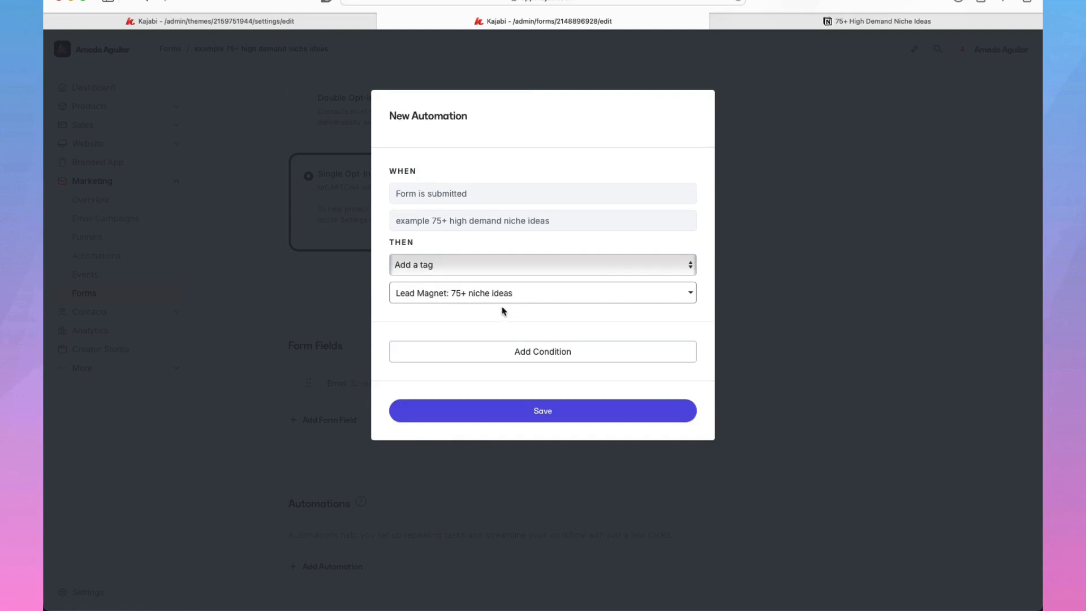
pyautogui.click(505, 421)
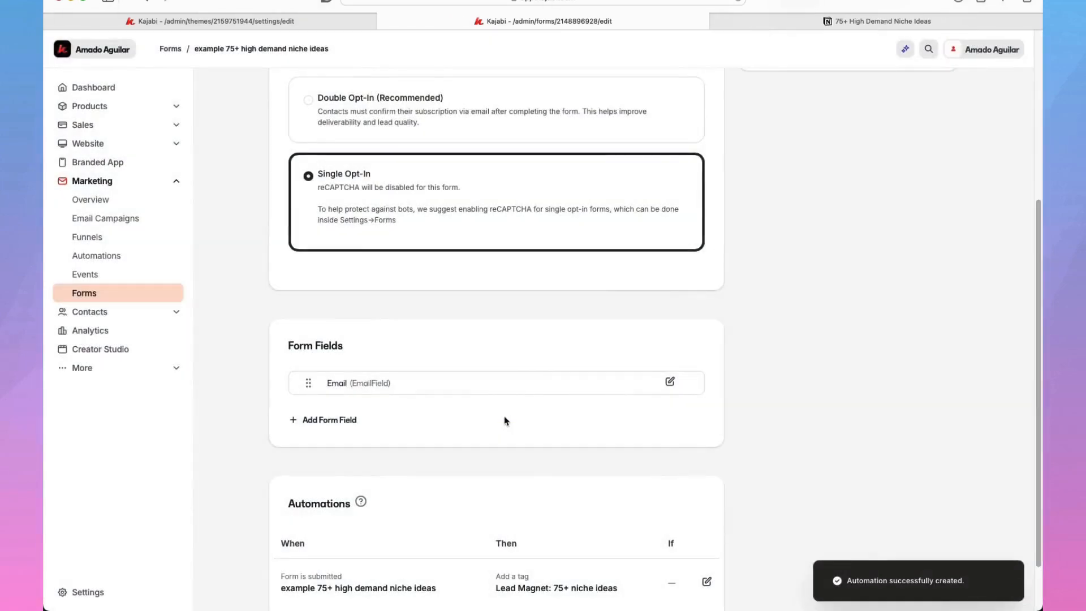
# - Start a second automation on the form that sends an email to the person who submitted it
pyautogui.scroll(-2, 490, 524)
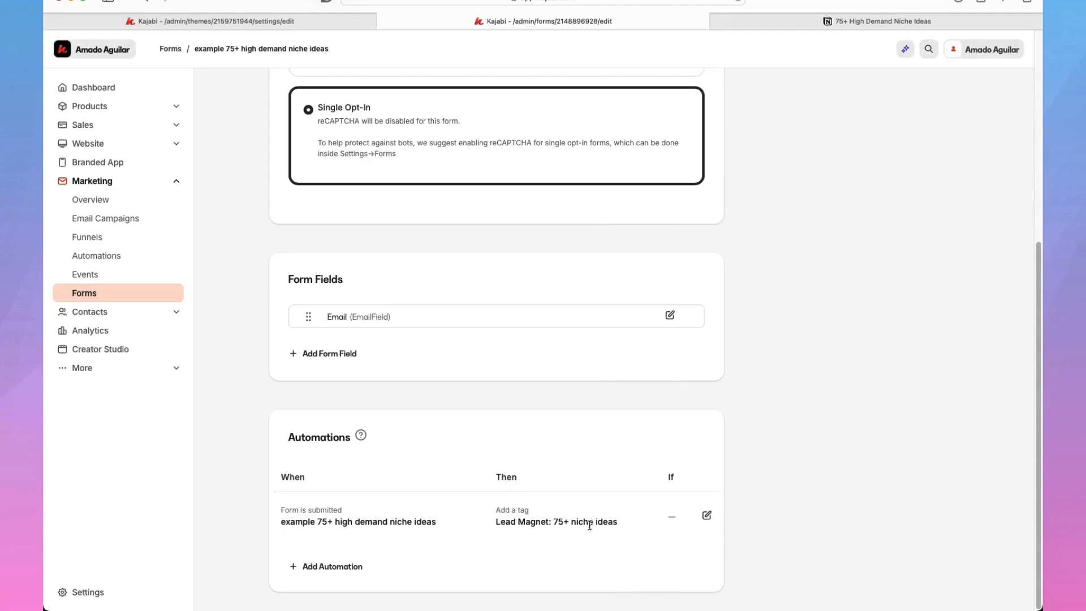
pyautogui.click(334, 566)
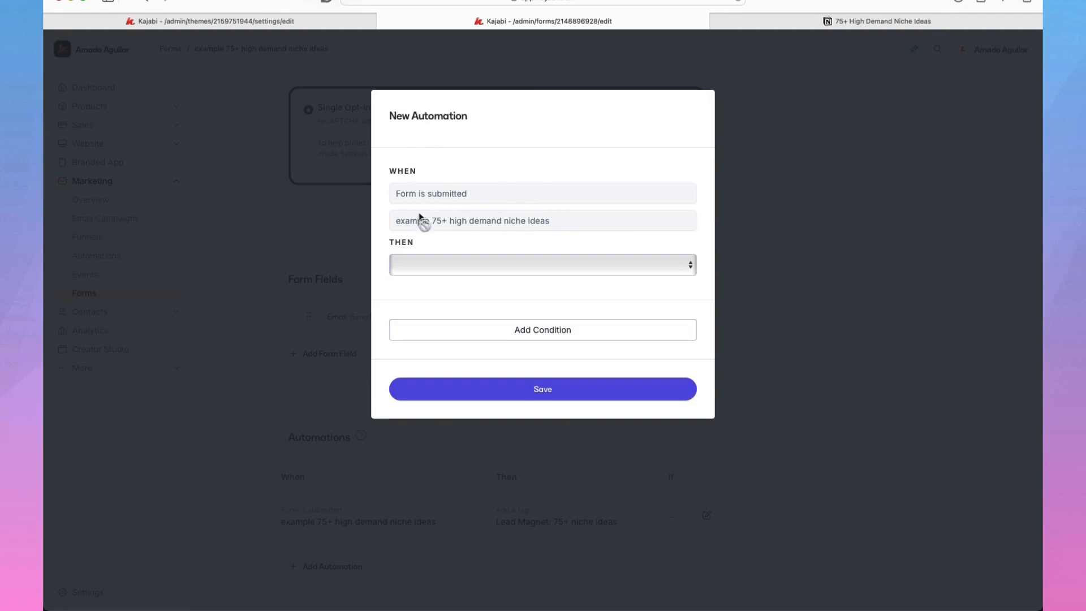
pyautogui.click(457, 266)
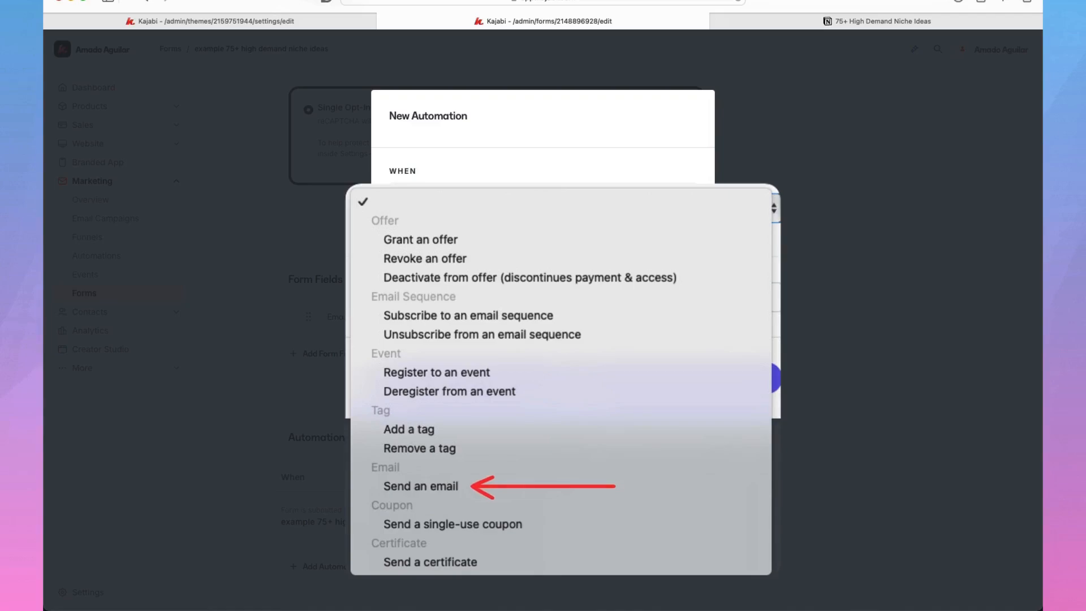
pyautogui.click(420, 486)
pyautogui.scroll(-2, 438, 435)
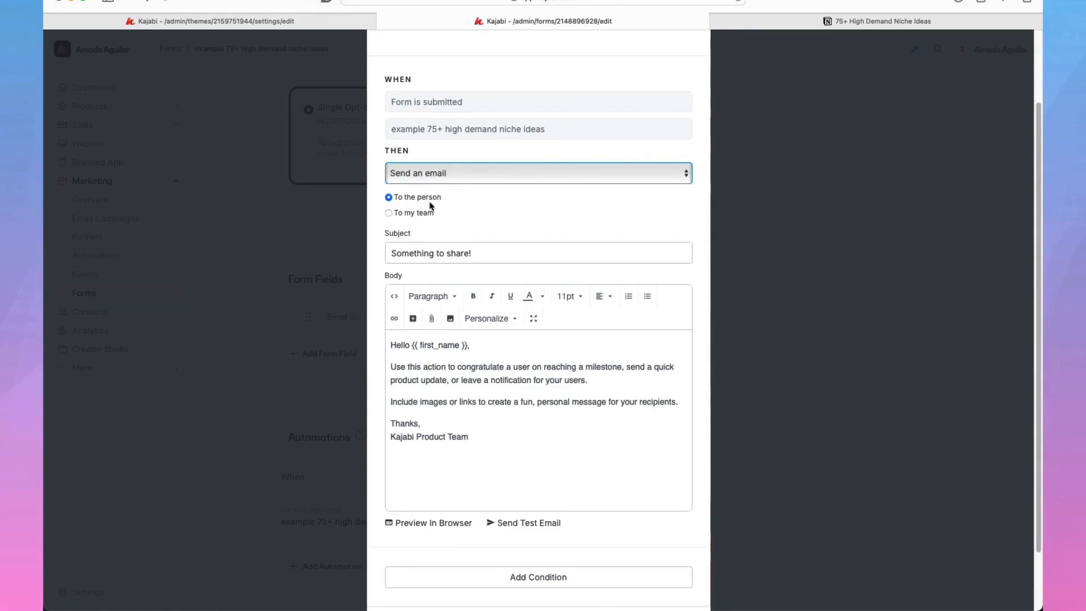
pyautogui.click(390, 213)
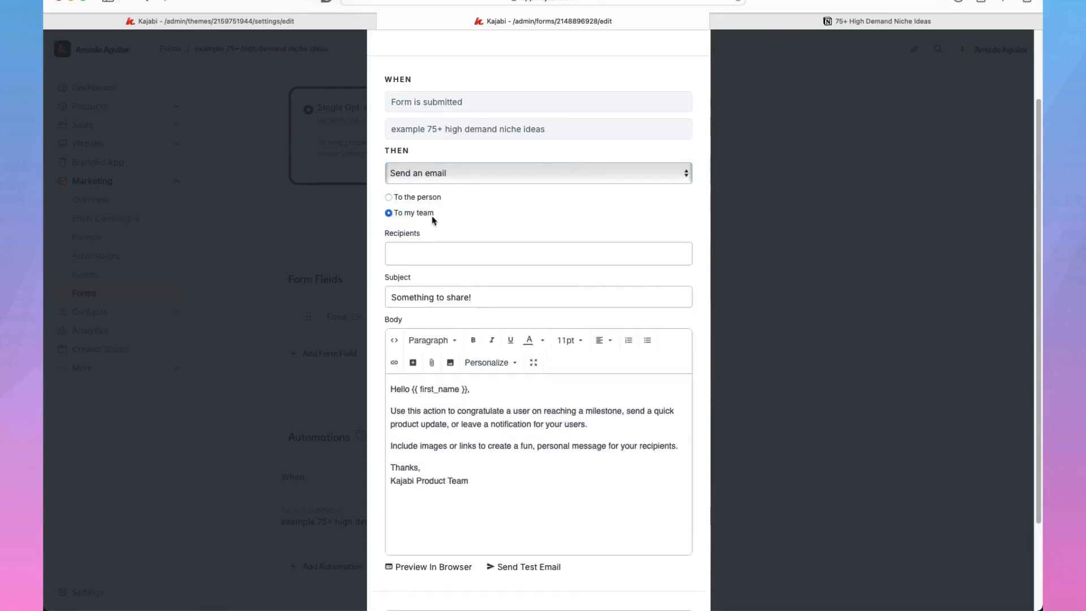
pyautogui.click(389, 197)
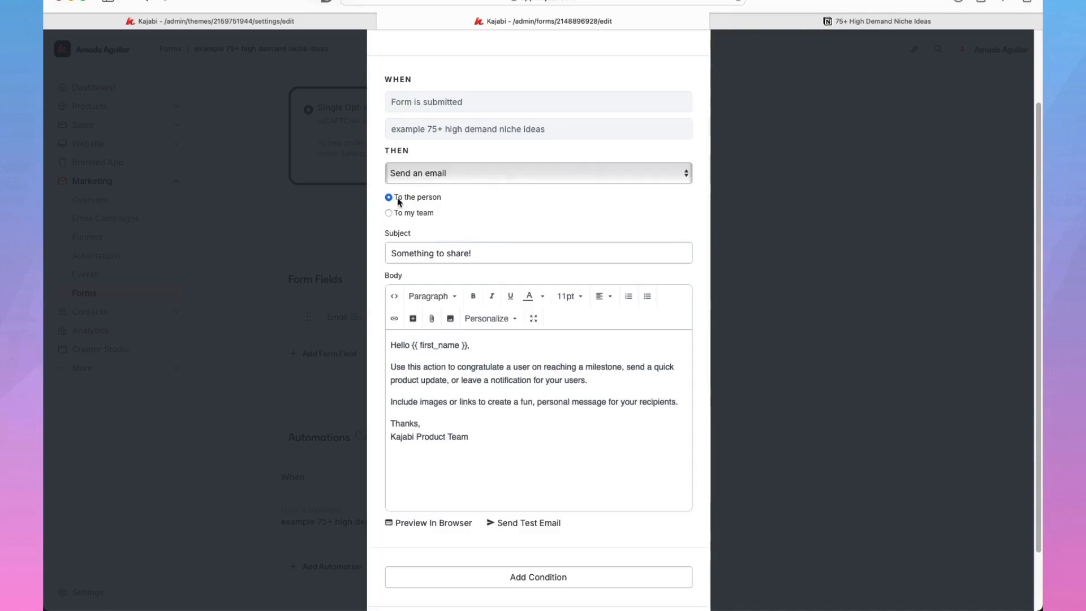
# - Replace the automated email's subject with "Here goes your list of 75+ Niche Ideas"
pyautogui.click(485, 255)
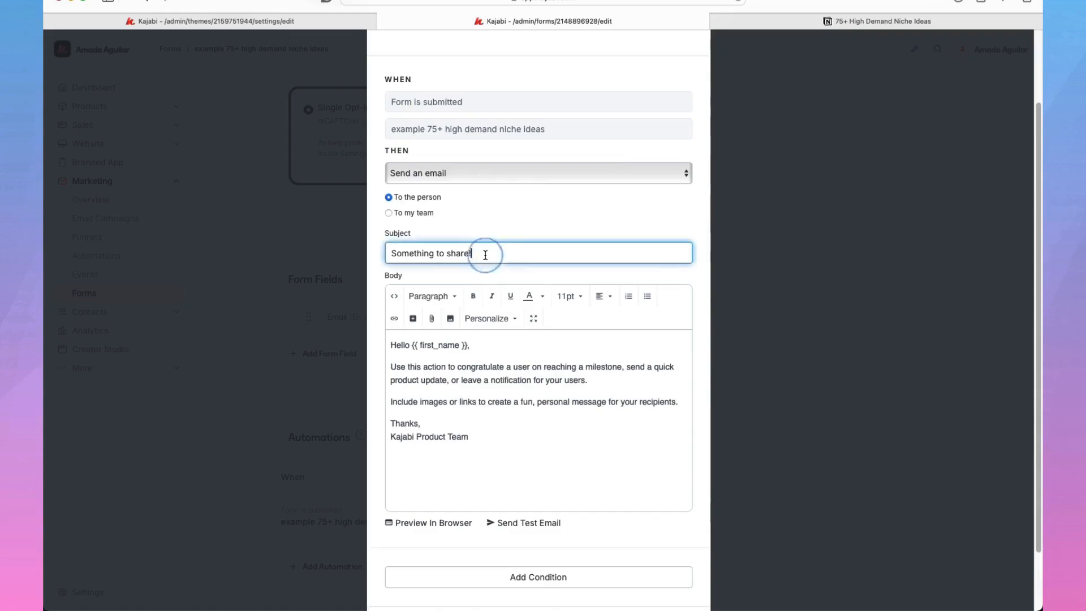
pyautogui.scroll(-3, 485, 254)
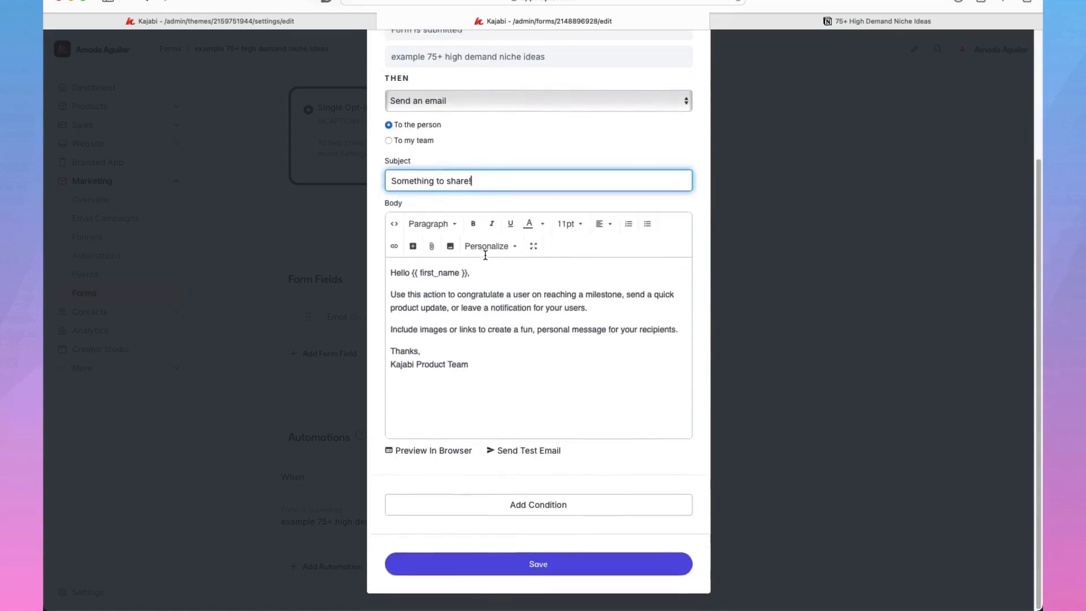
pyautogui.click(495, 184)
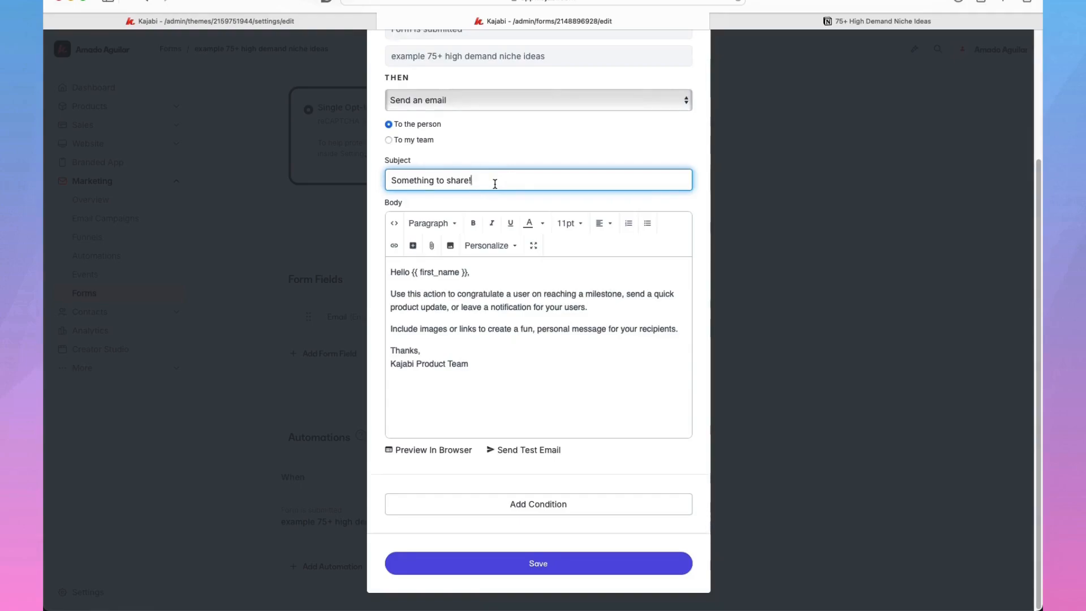
pyautogui.press('super+a')
pyautogui.press('BackSpace')
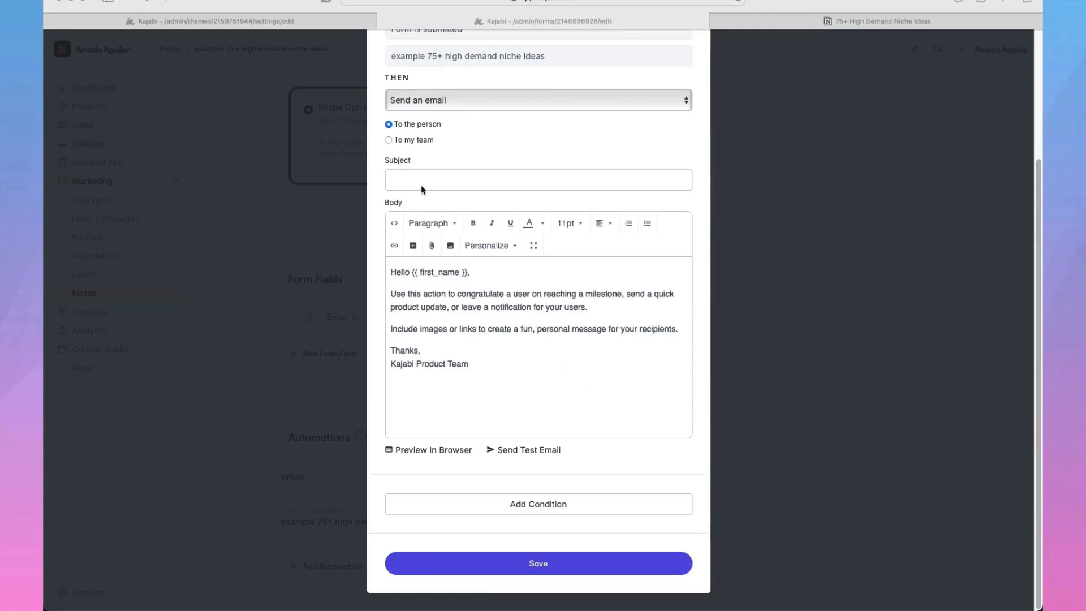
pyautogui.click(423, 183)
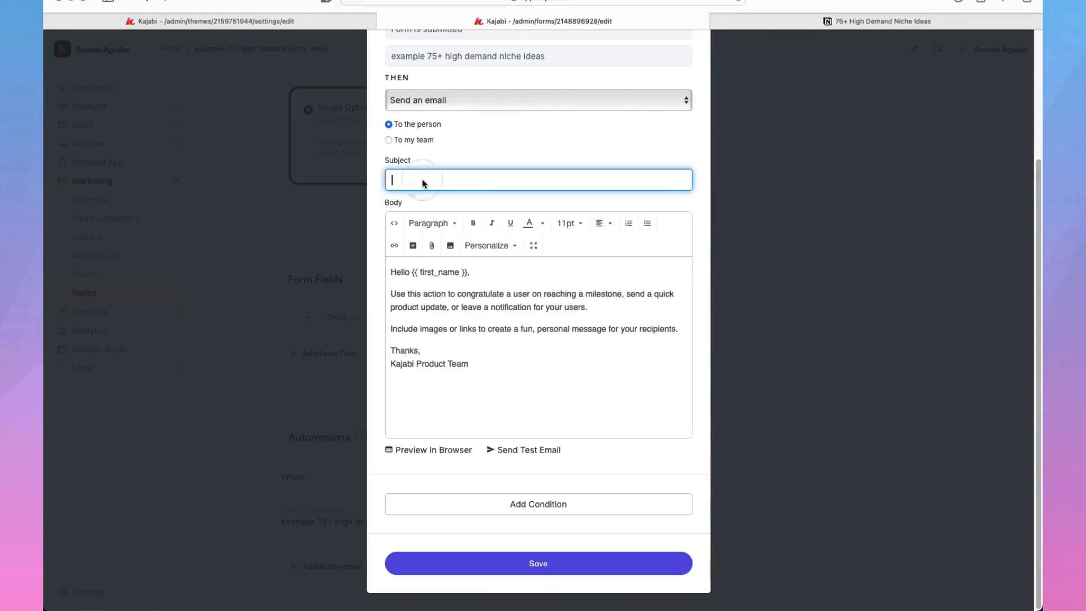
pyautogui.write('Here goes your list of 75+ Niche Ideas')
pyautogui.click(458, 293)
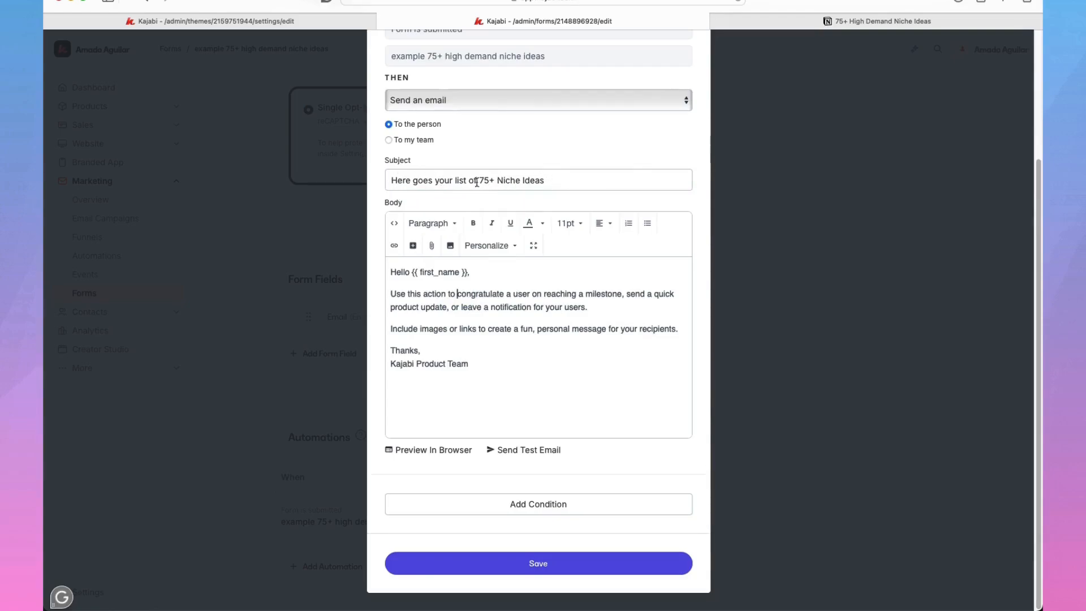
# - Replace the placeholder email body with the copied thank-you message for the "75+ High-Demand Niches" guide and review the pasted text
pyautogui.click(458, 329)
pyautogui.moveTo(473, 363); pyautogui.dragTo(390, 271)
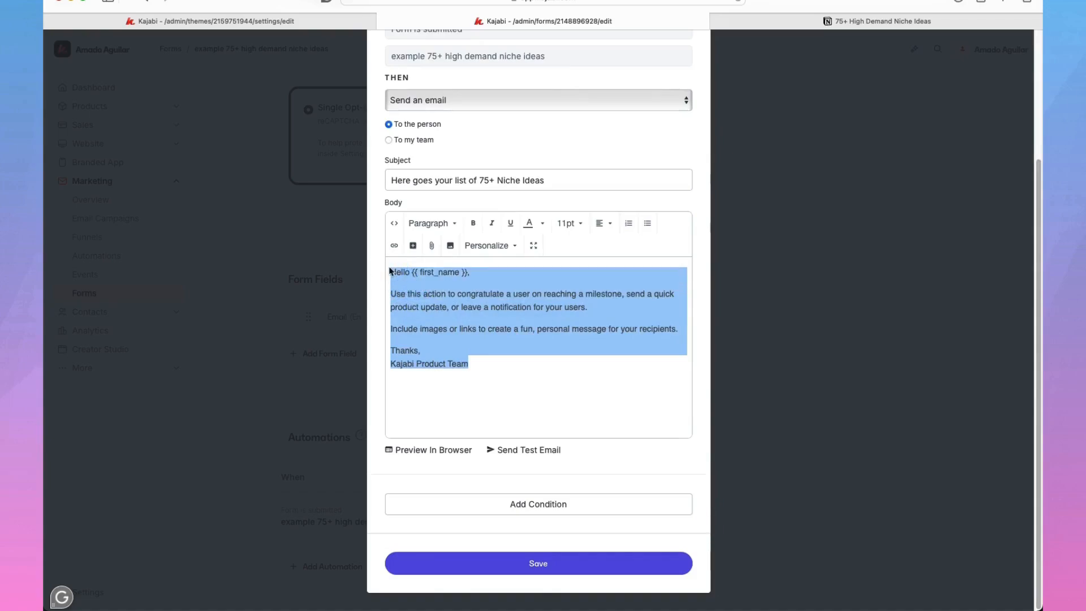
pyautogui.press('BackSpace')
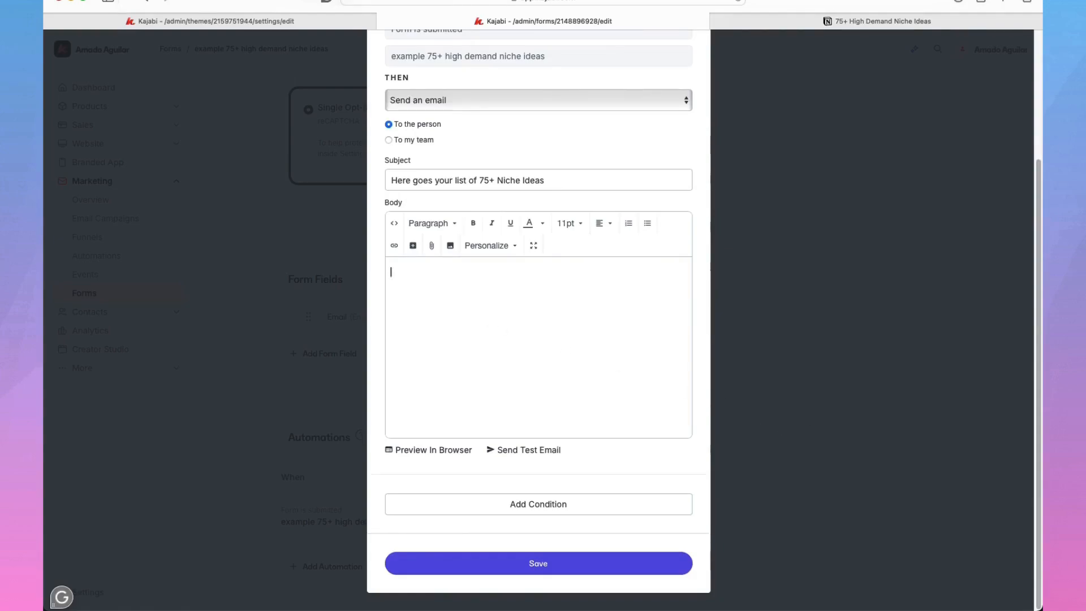
pyautogui.press('super+Tab')
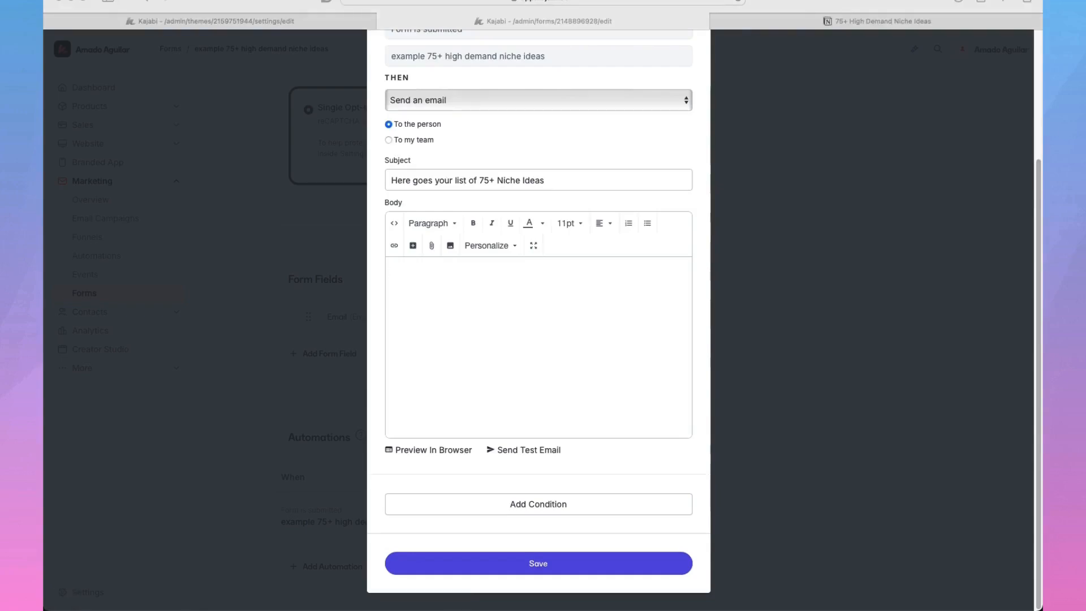
pyautogui.click(548, 294)
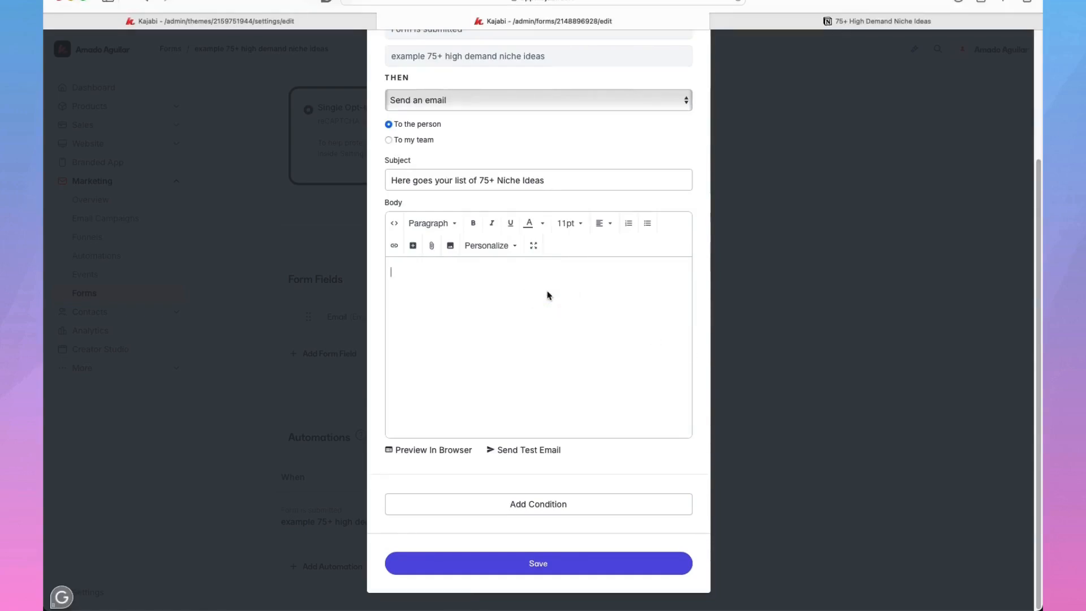
pyautogui.press('super+v')
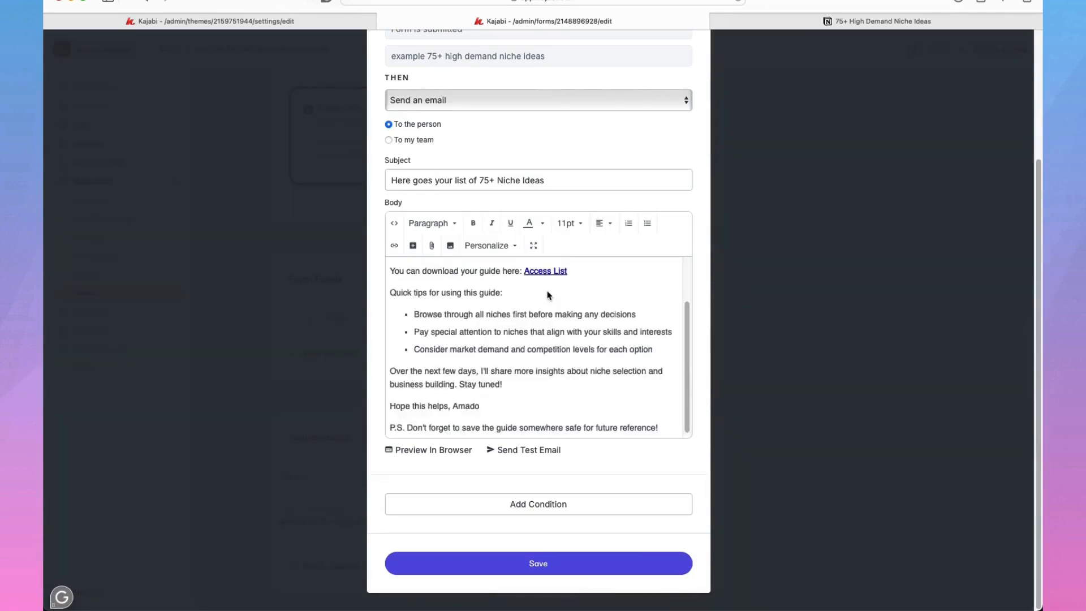
pyautogui.scroll(3, 547, 295)
pyautogui.scroll(-3, 449, 310)
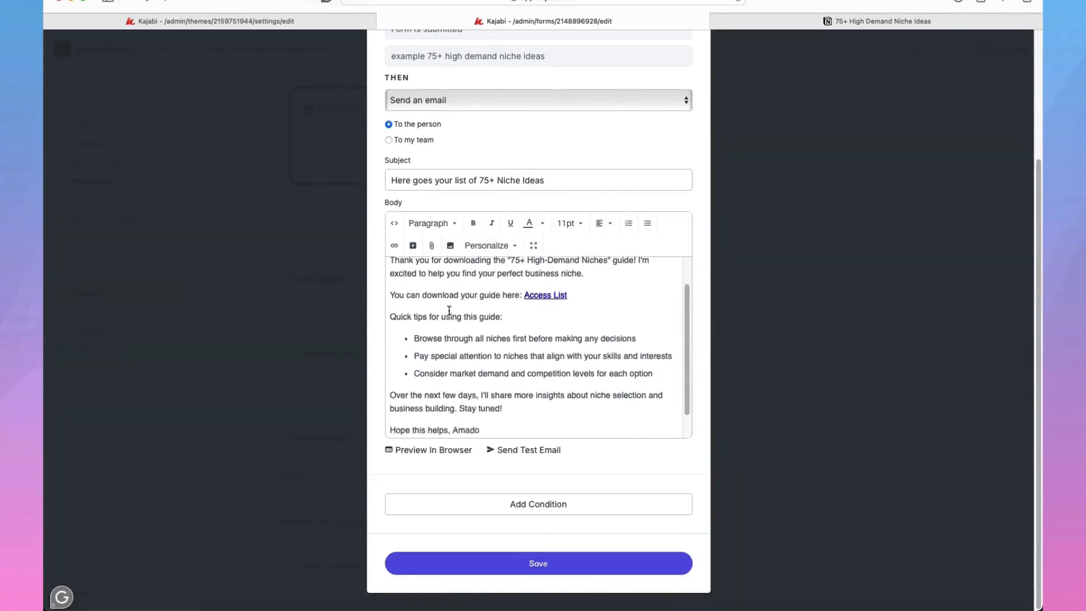
pyautogui.scroll(3, 449, 310)
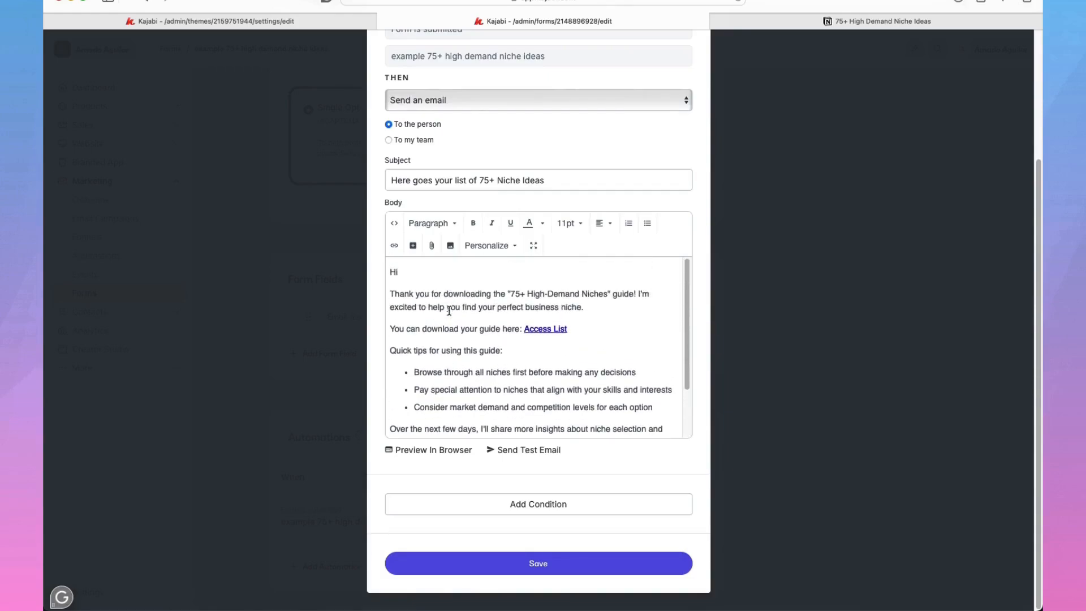
# - Insert a blank line above the "Over the next few days" paragraph in the email body
pyautogui.click(554, 329)
pyautogui.click(579, 330)
pyautogui.scroll(-2, 456, 328)
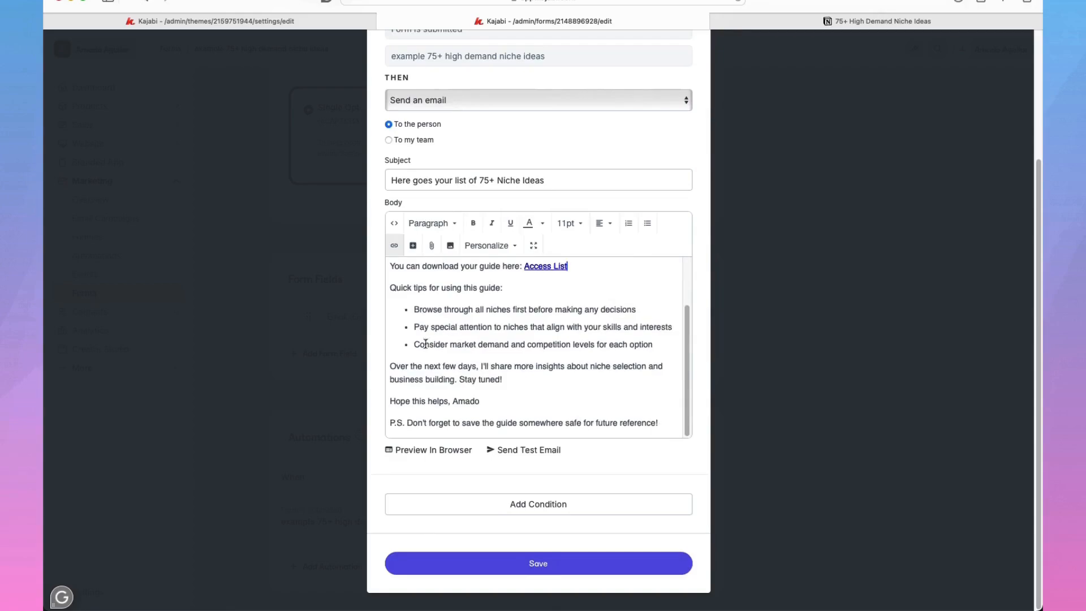
pyautogui.click(394, 366)
pyautogui.press('Return')
pyautogui.scroll(-1, 395, 378)
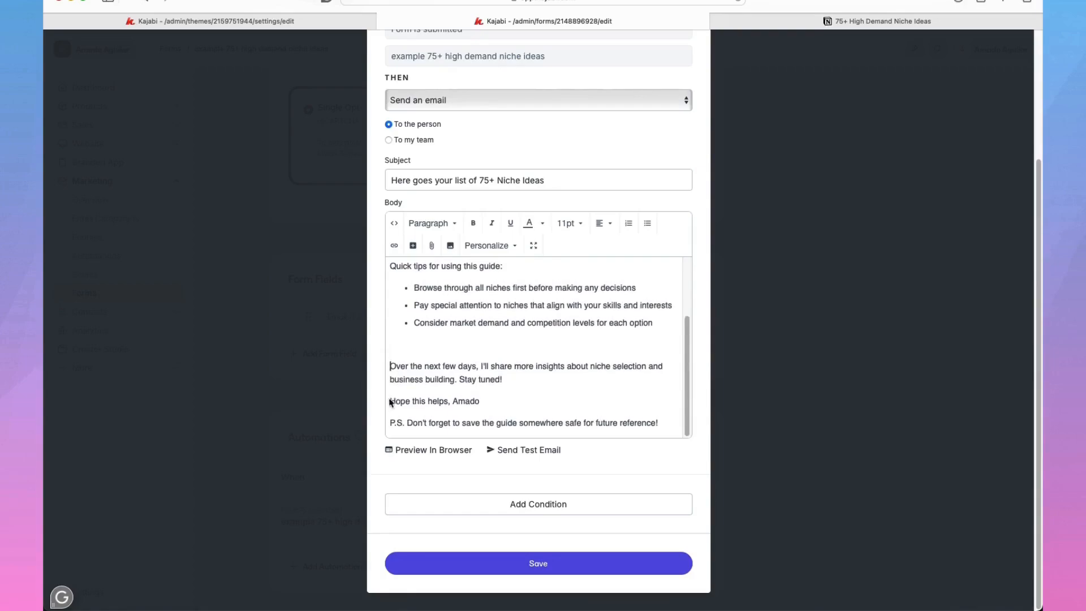
# - Put the sender's name on its own line after "Hope this helps," and add a blank line above "Quick tips for using this guide:"
pyautogui.click(453, 402)
pyautogui.press('Return')
pyautogui.scroll(3, 511, 371)
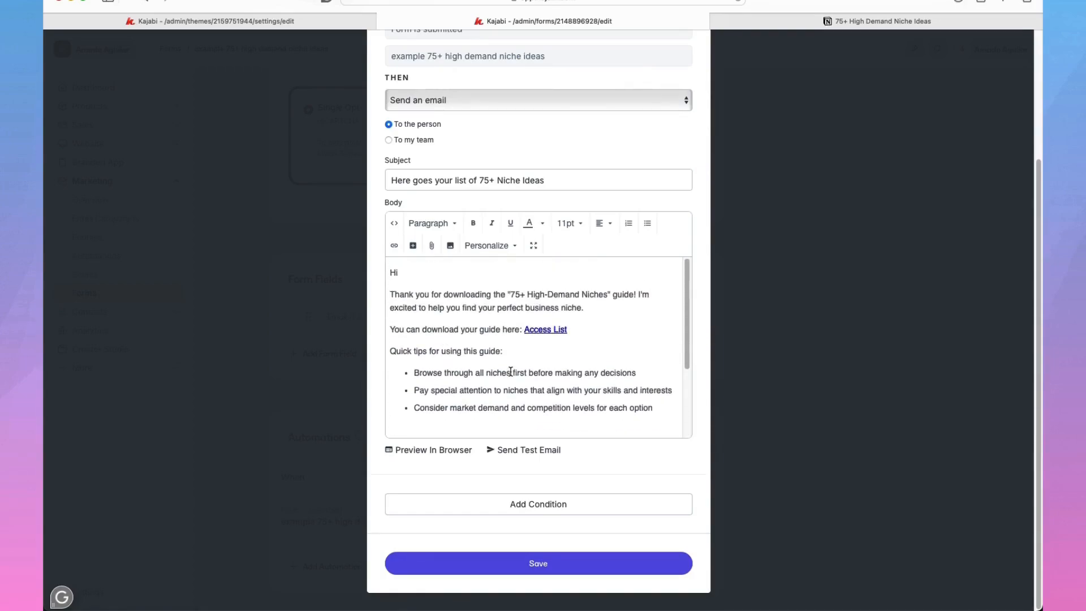
pyautogui.click(392, 349)
pyautogui.press('Return')
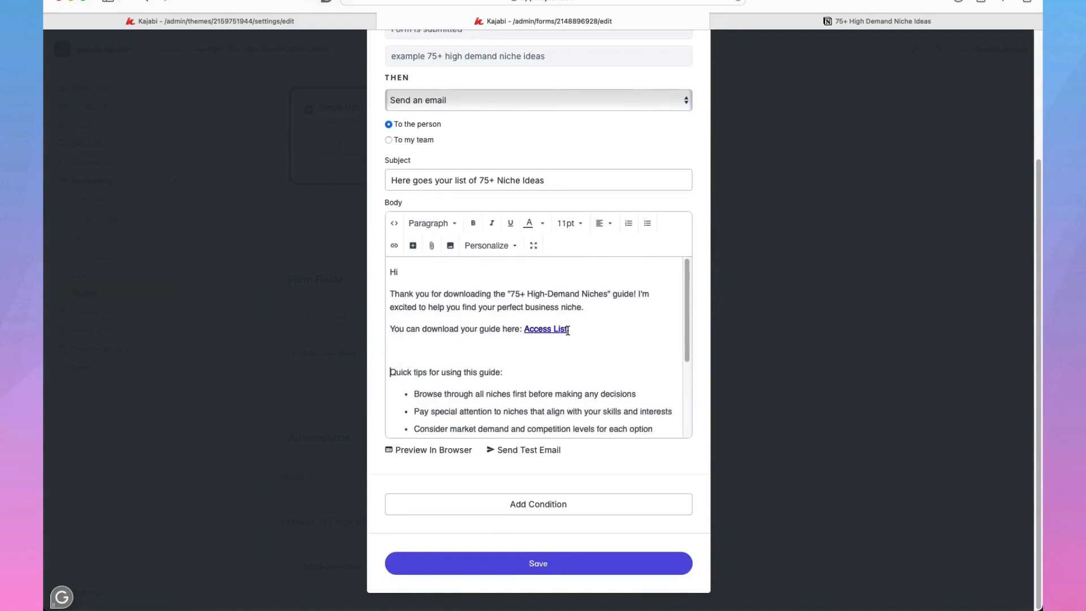
pyautogui.moveTo(567, 330); pyautogui.dragTo(527, 332)
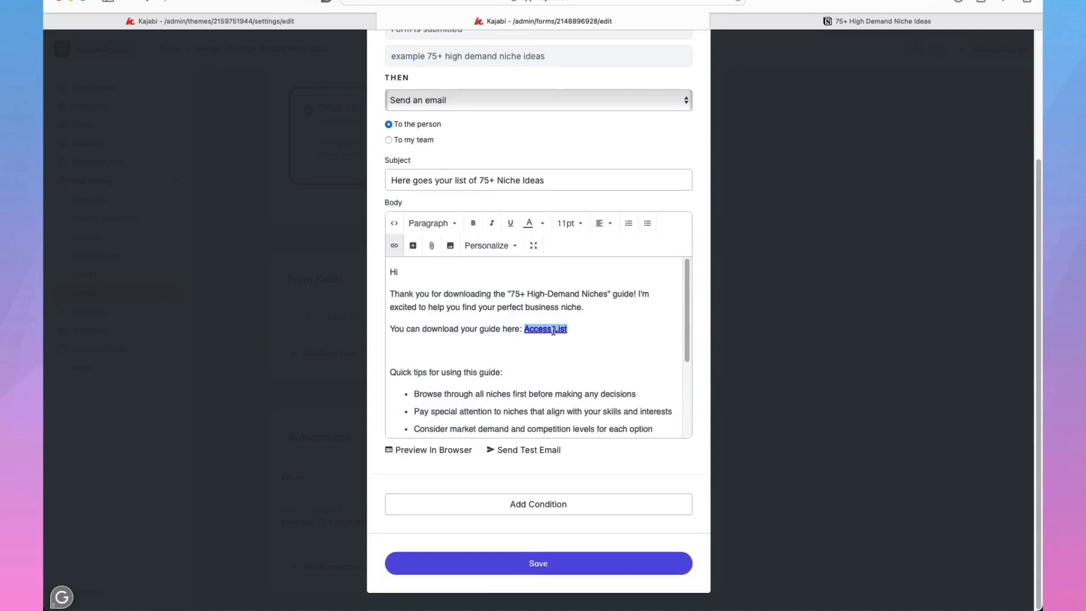
pyautogui.click(572, 333)
pyautogui.press('Return')
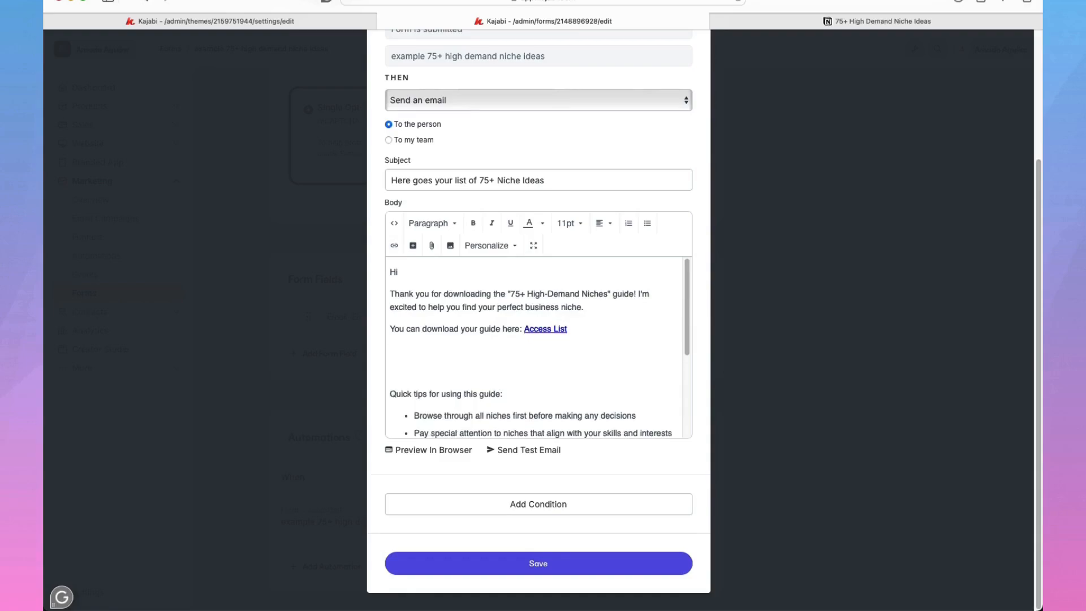
pyautogui.press('BackSpace')
pyautogui.click(505, 293)
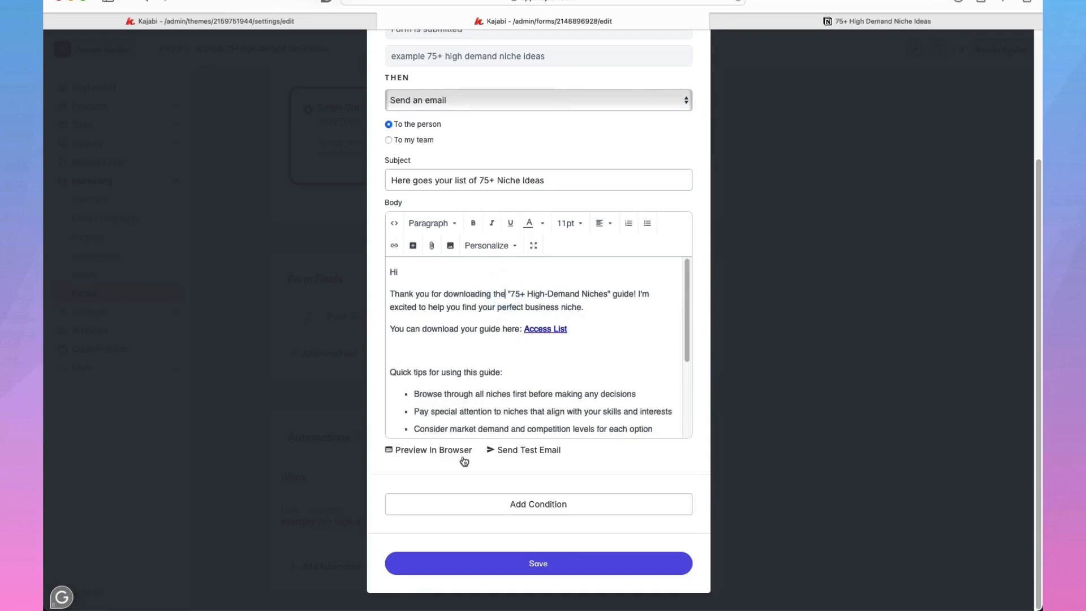
pyautogui.click(507, 352)
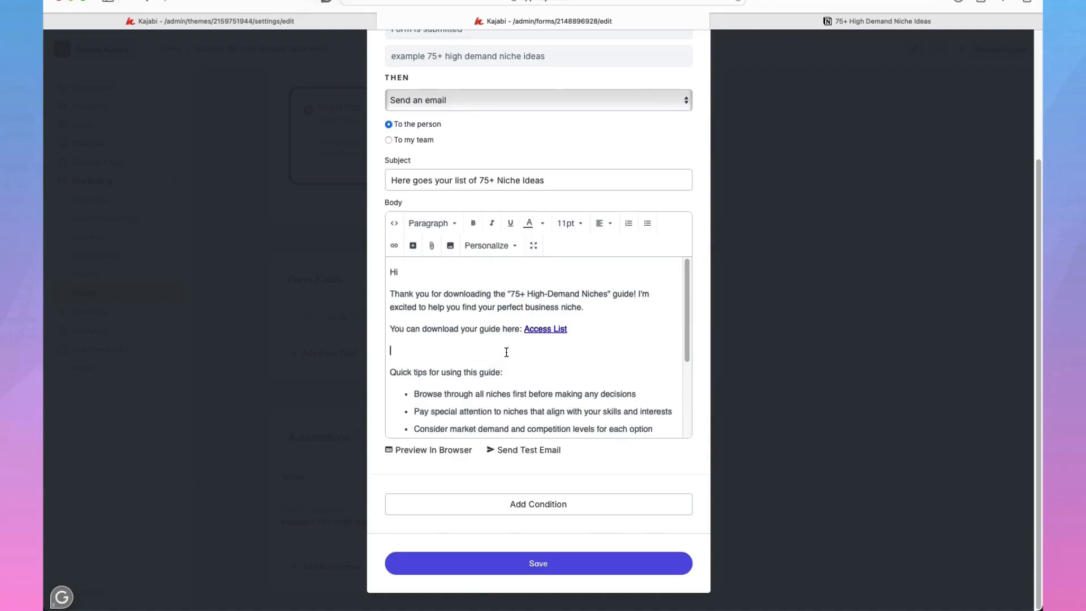
# - Preview the email in the browser, enlarge the preview window to read the whole message, and close it
pyautogui.click(425, 455)
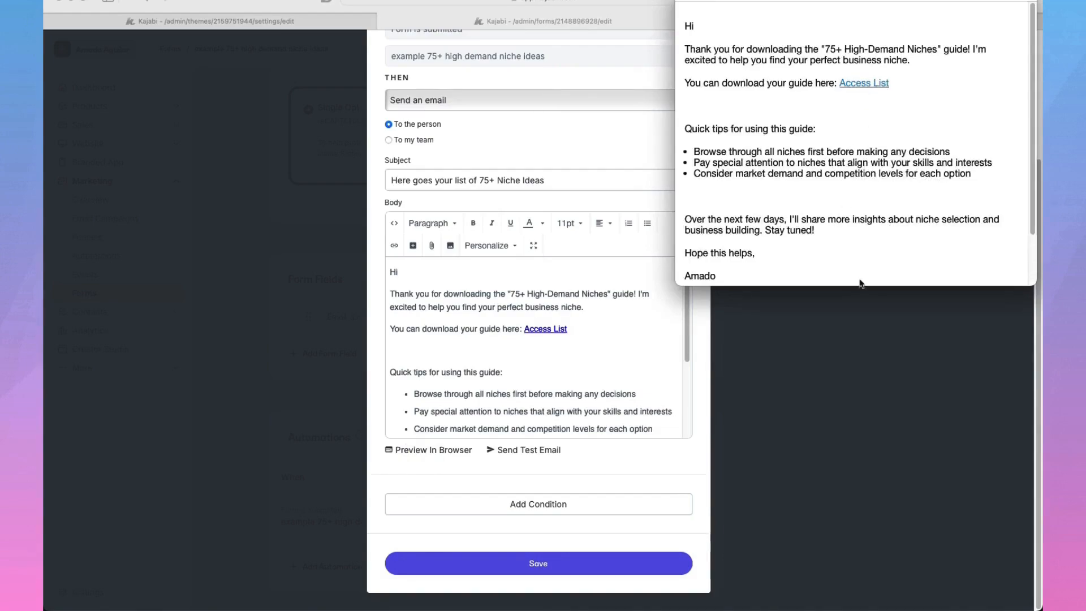
pyautogui.moveTo(858, 284); pyautogui.dragTo(858, 411)
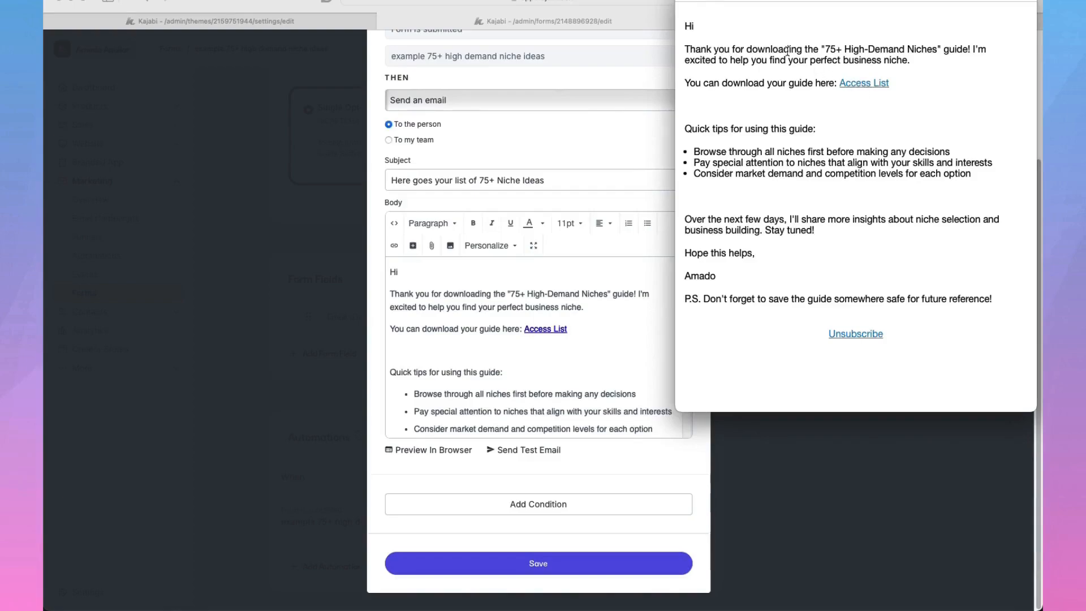
pyautogui.press('super+w')
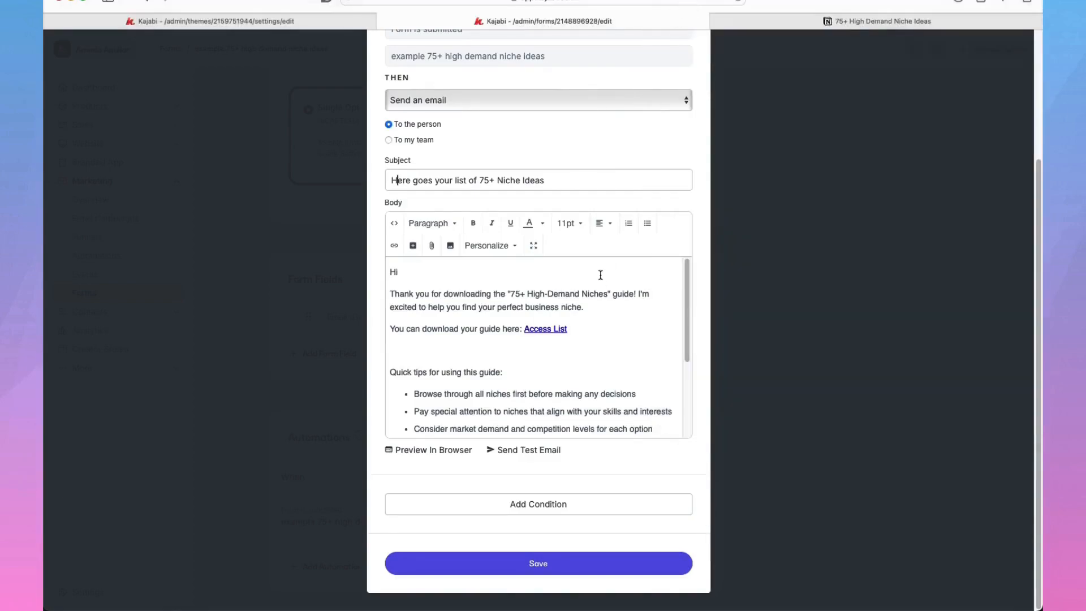
# - Try adding an "Access link" line with a hyperlink below the download sentence, and delete its text
pyautogui.click(579, 336)
pyautogui.click(577, 331)
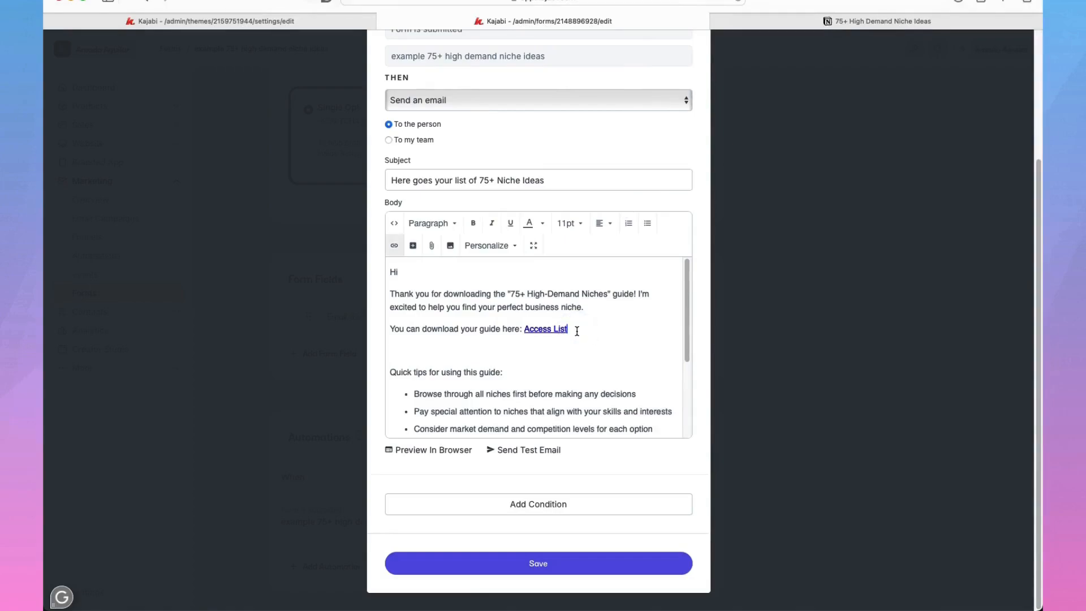
pyautogui.press('Return')
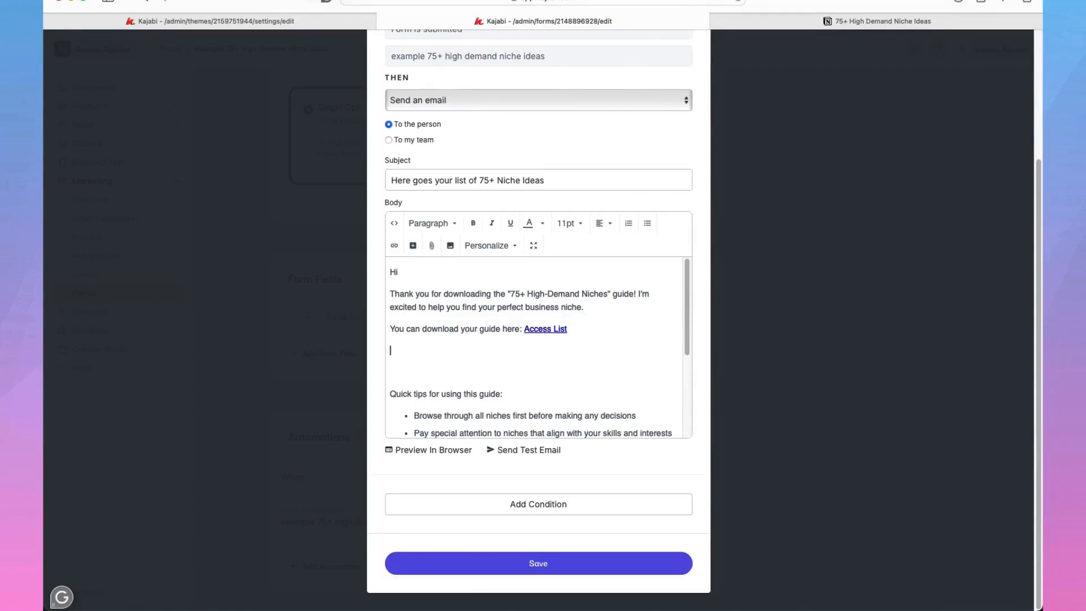
pyautogui.write('Adcess link')
pyautogui.moveTo(389, 354); pyautogui.dragTo(436, 351)
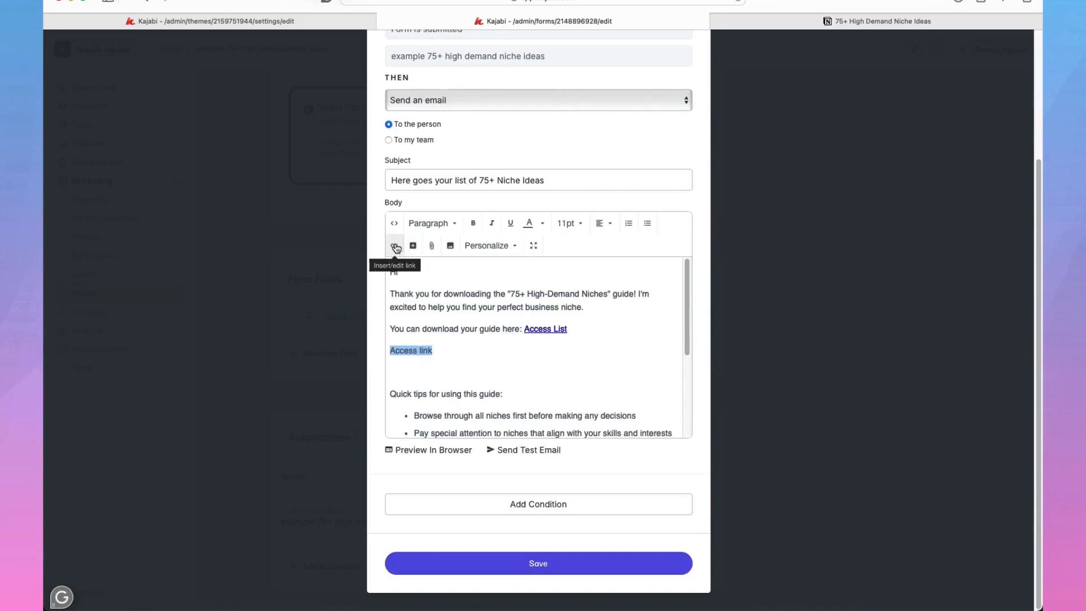
pyautogui.click(395, 246)
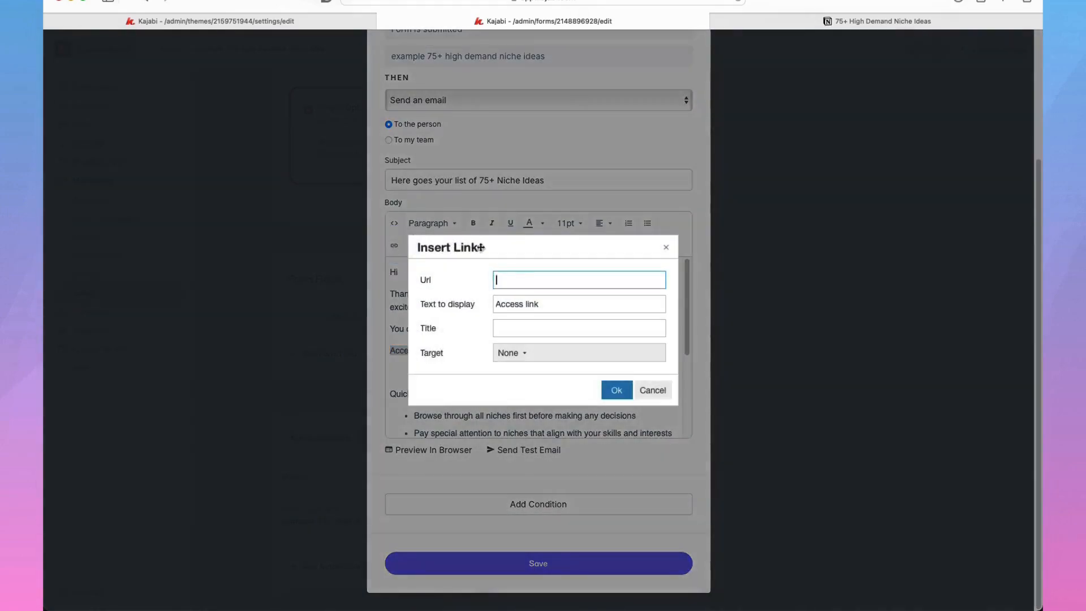
pyautogui.click(527, 280)
pyautogui.click(525, 278)
pyautogui.click(509, 277)
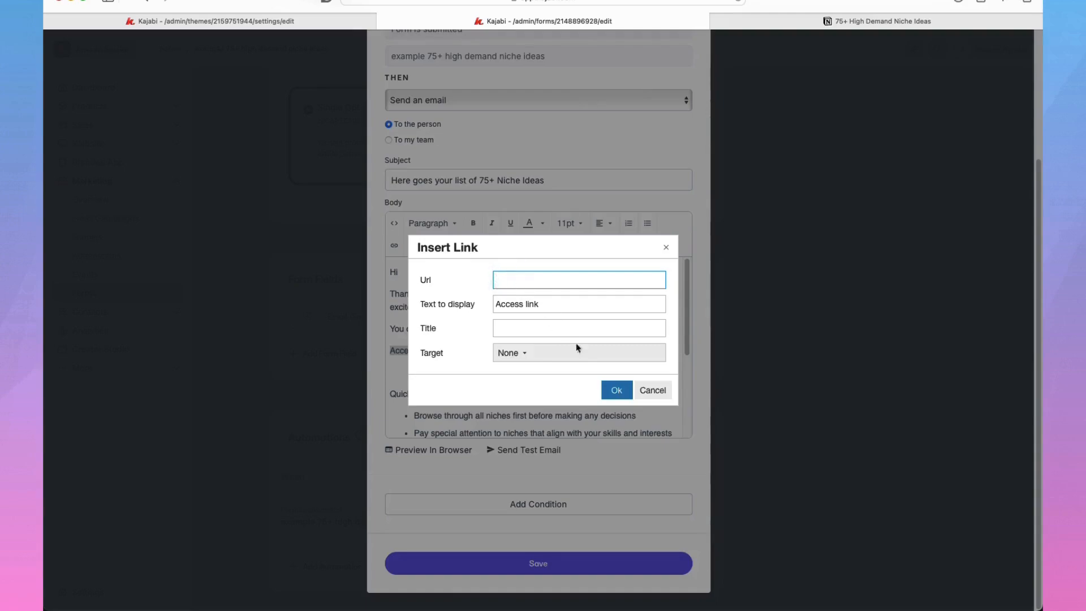
pyautogui.click(617, 390)
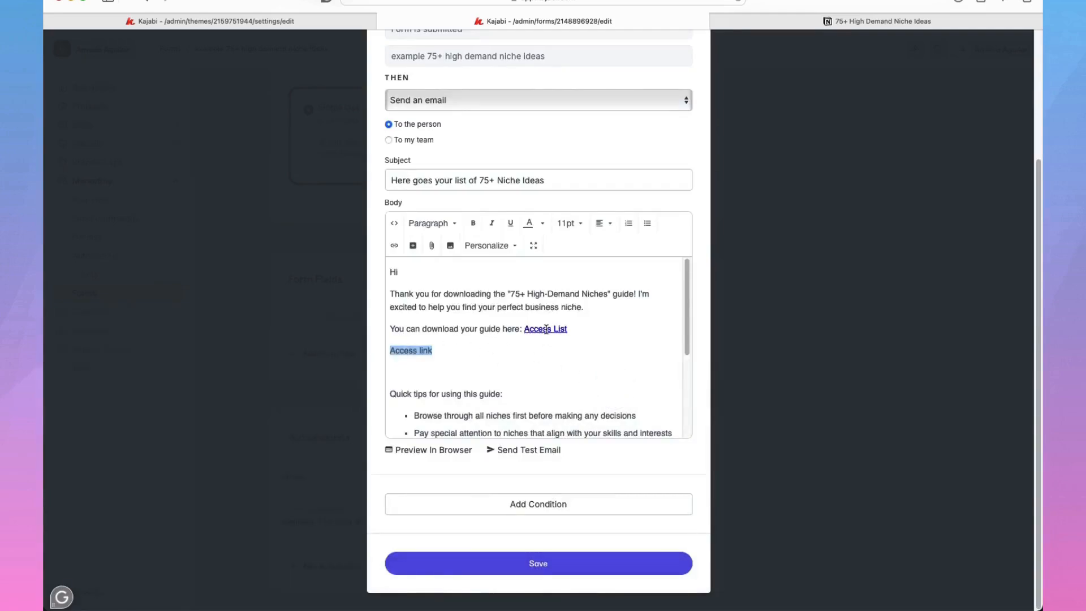
pyautogui.click(533, 348)
pyautogui.click(477, 353)
pyautogui.press('super+BackSpace')
# - Move the Access List link onto its own line under "You can download your guide here:" and remove the extra blank line below it
pyautogui.click(525, 328)
pyautogui.press('Return')
pyautogui.click(492, 371)
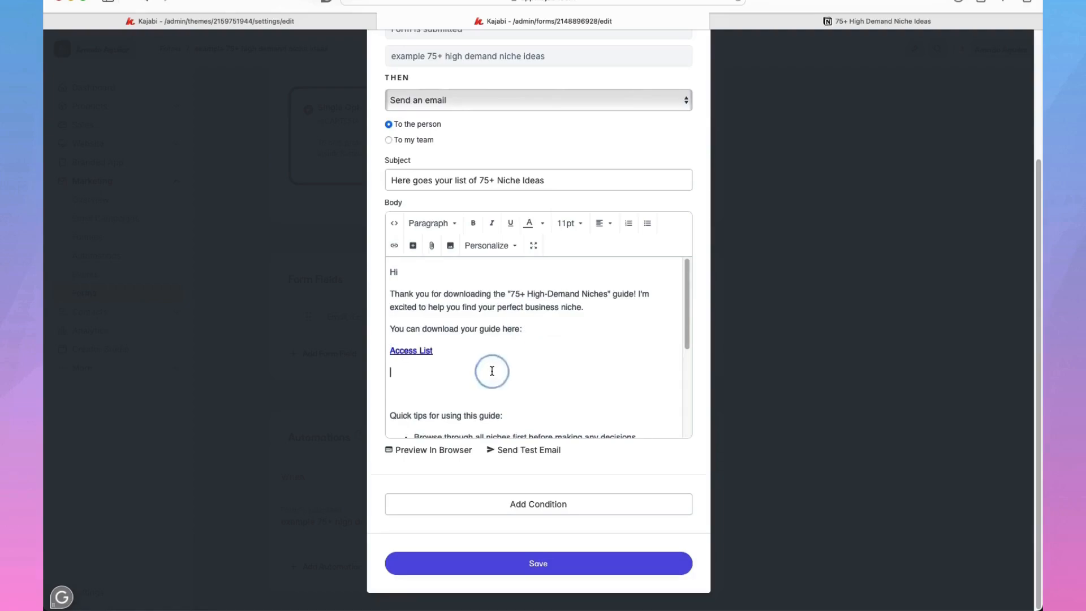
pyautogui.press('BackSpace')
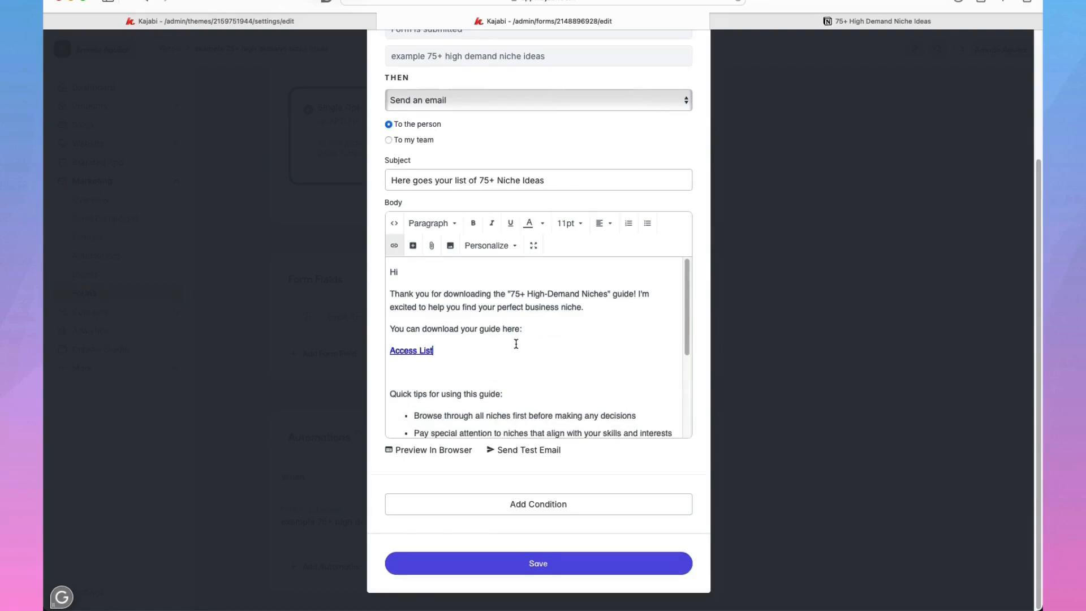
# - Turn the Access List link into a button that keeps its Notion URL, with the button color #2ca3fa
pyautogui.moveTo(389, 351); pyautogui.dragTo(433, 354)
pyautogui.click(411, 248)
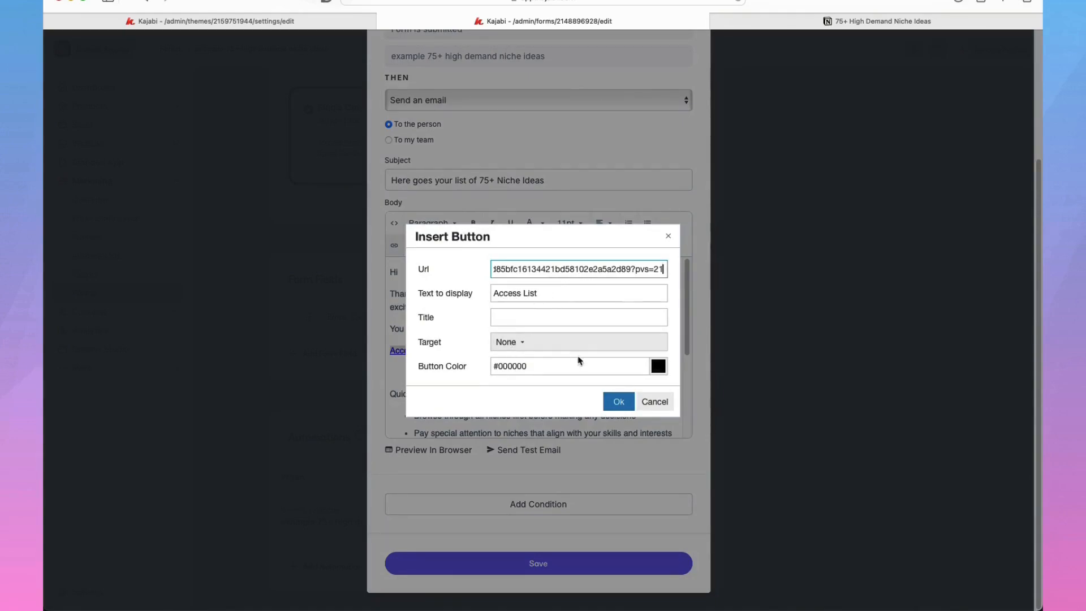
pyautogui.click(658, 370)
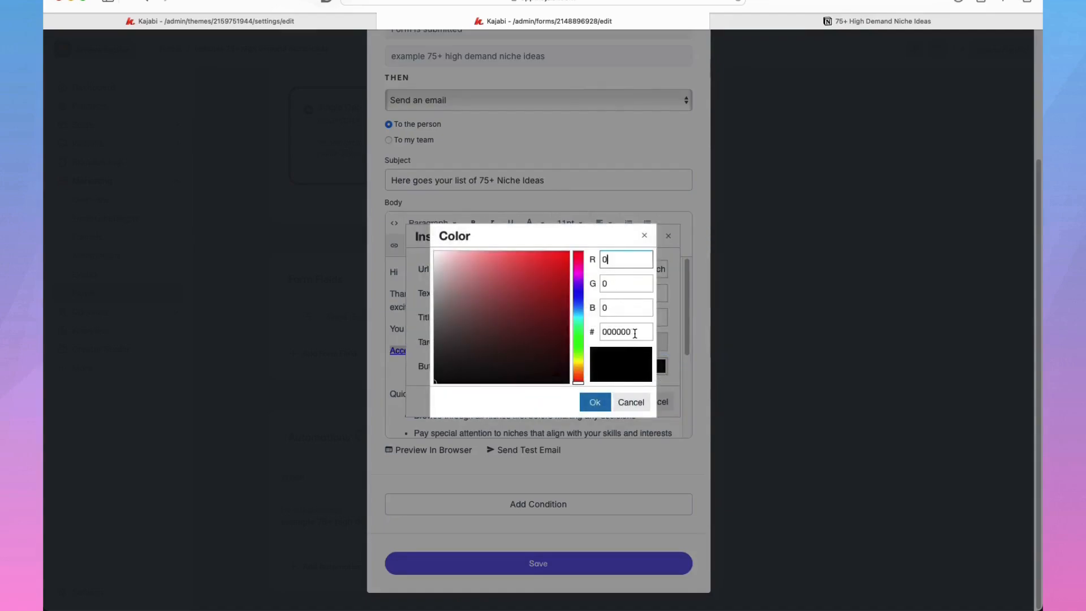
pyautogui.doubleClick(635, 334)
pyautogui.write('2ca3fa')
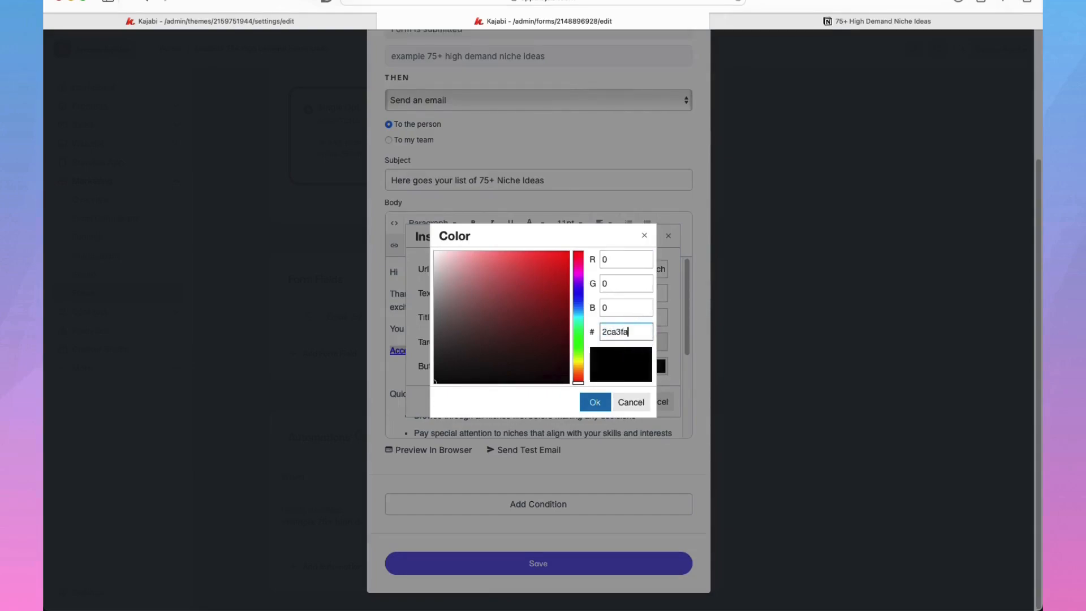
pyautogui.press('Return')
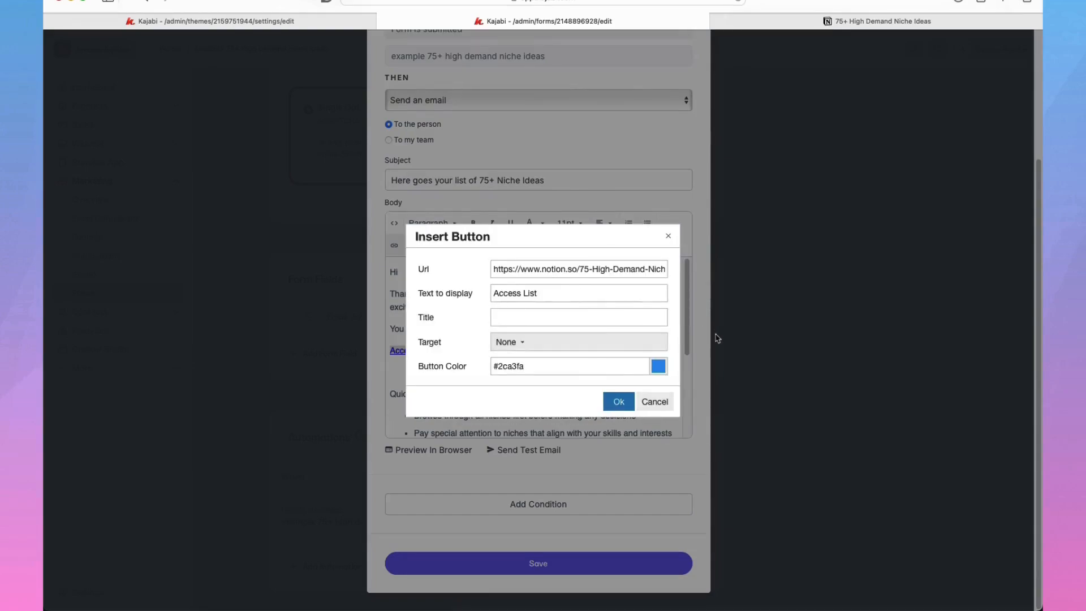
pyautogui.click(618, 402)
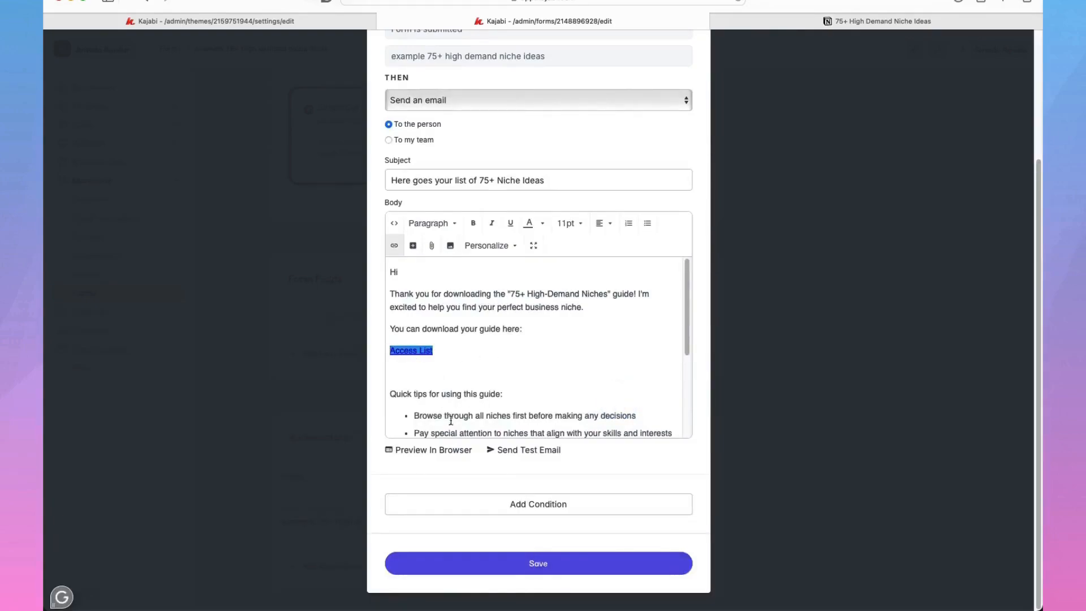
# - Check the Access List button in an enlarged browser preview of the email, and return to the message body
pyautogui.click(428, 456)
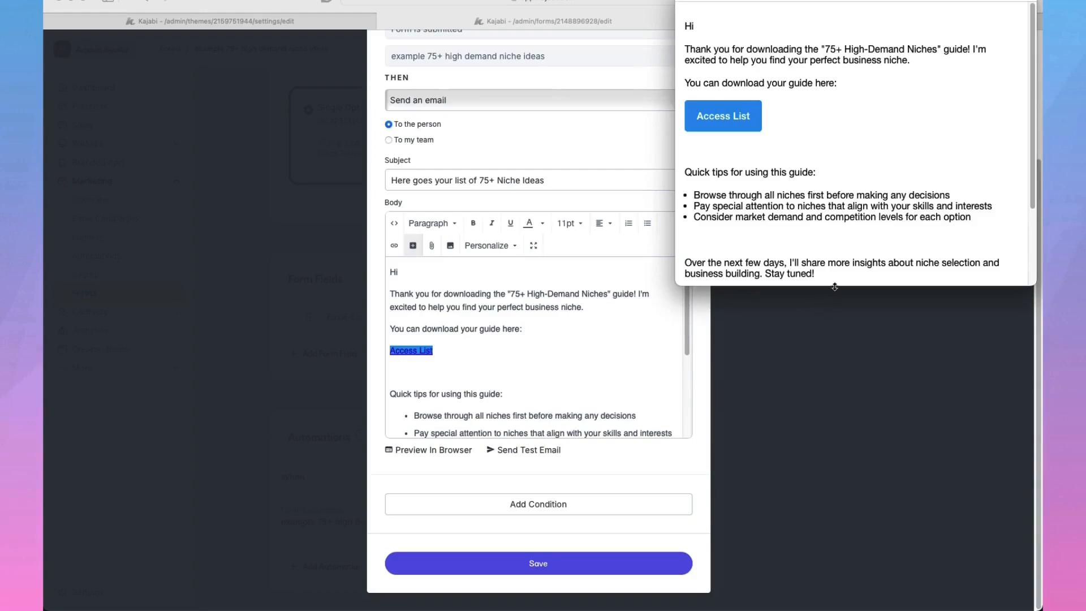
pyautogui.moveTo(836, 285); pyautogui.dragTo(800, 475)
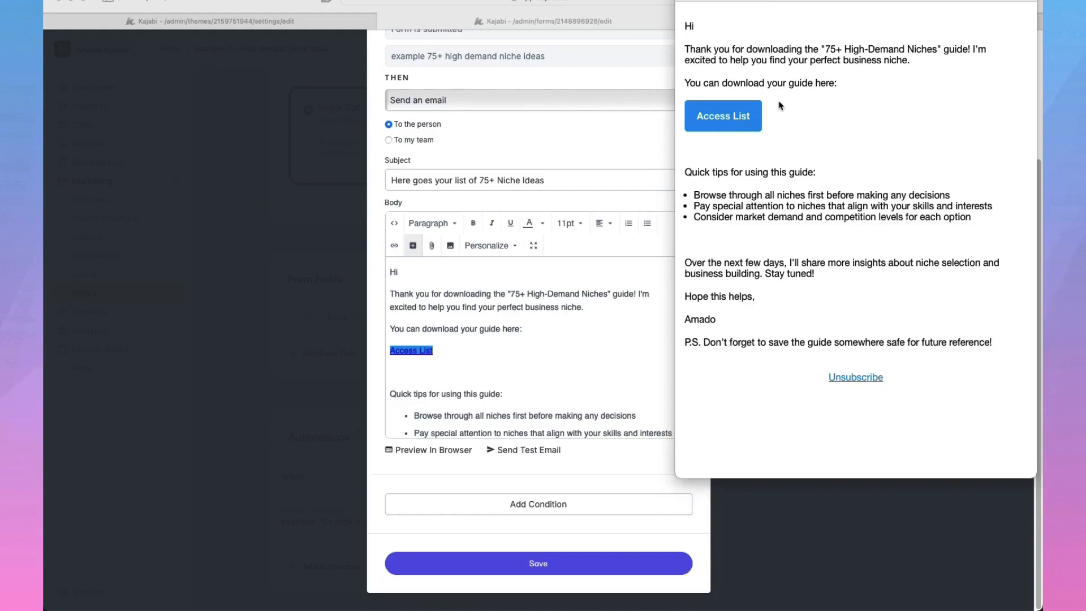
pyautogui.click(682, 2)
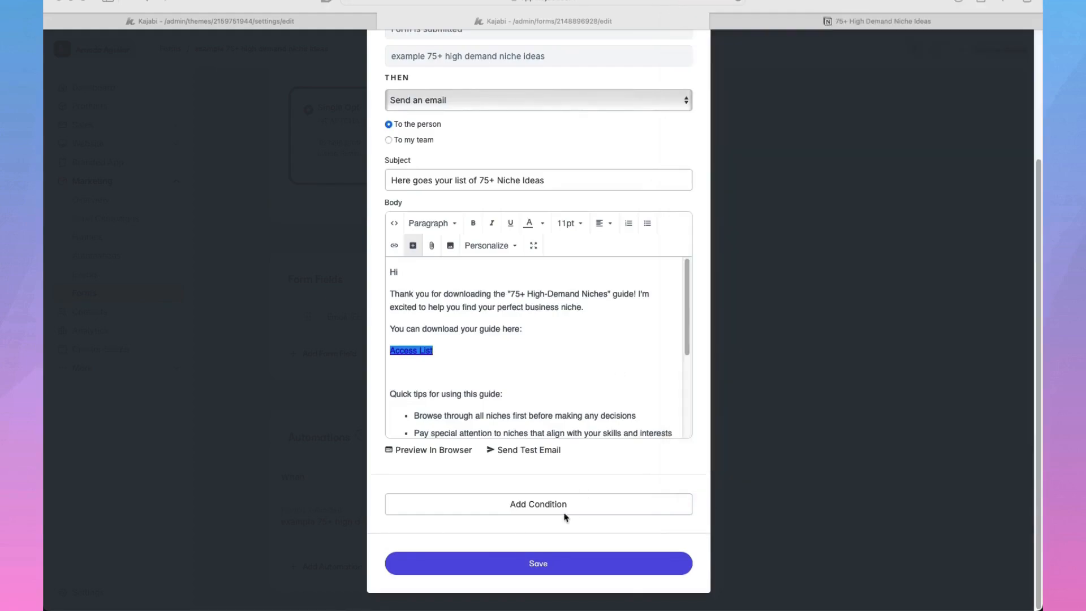
pyautogui.click(554, 341)
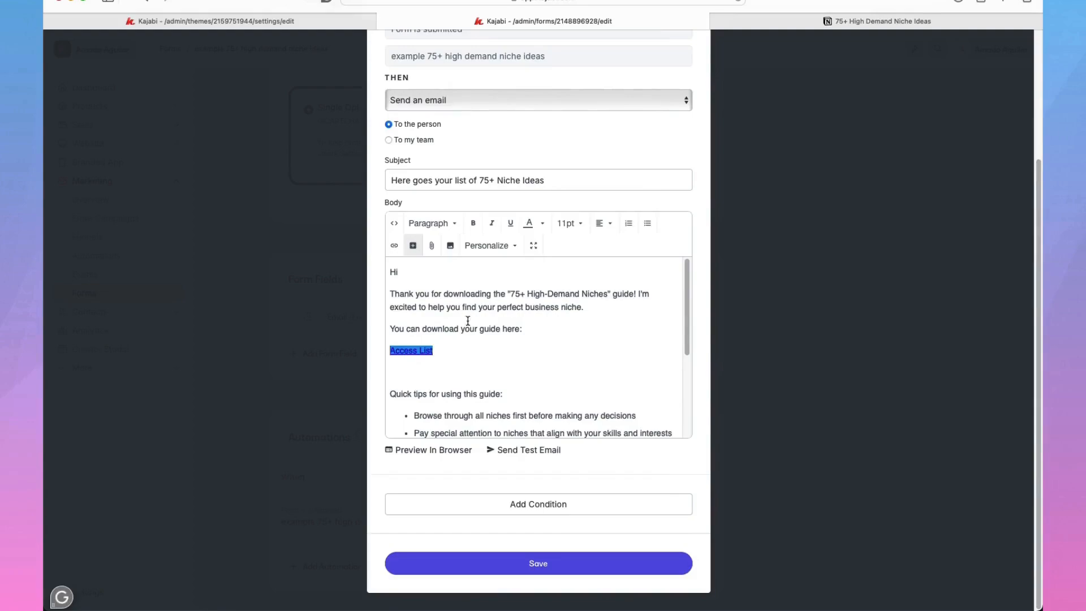
# - Insert the image "one person startup cover.jpeg" from the device above the "Hi" greeting and remove the extra blank line around it
pyautogui.click(391, 274)
pyautogui.press('Return')
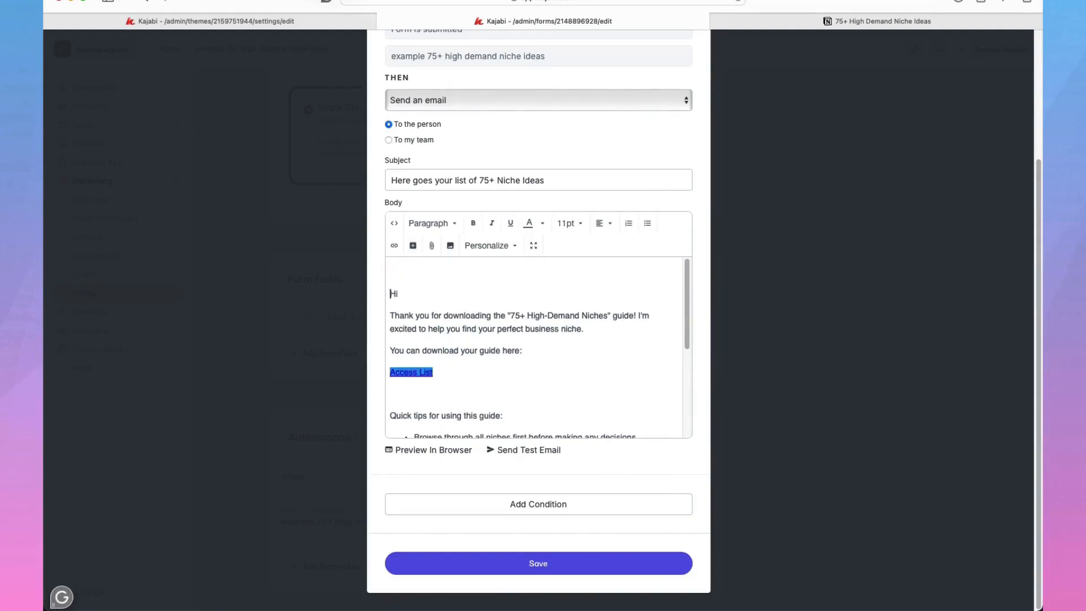
pyautogui.click(393, 273)
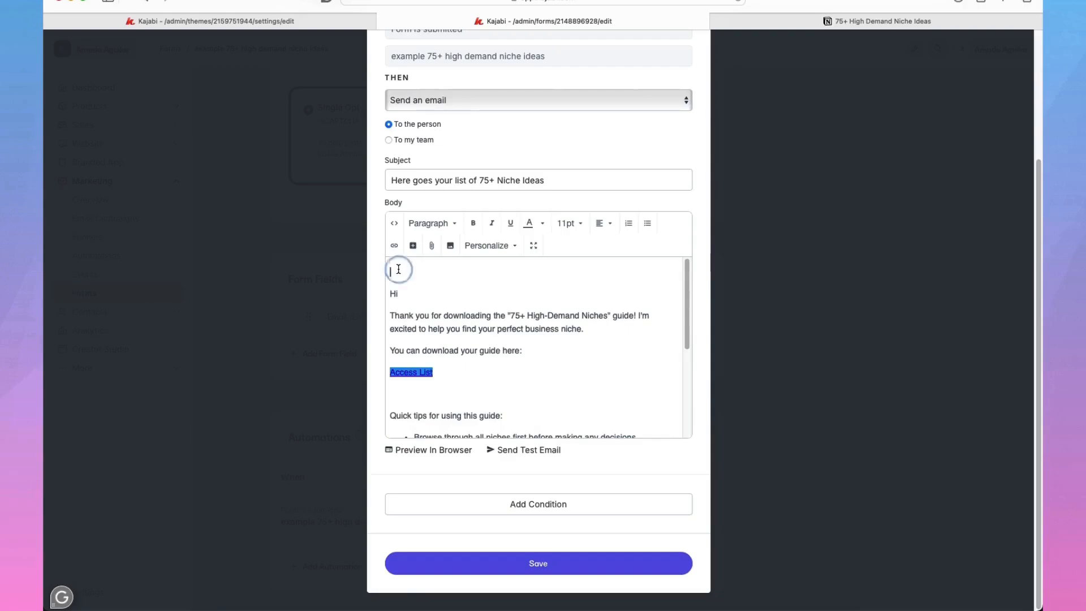
pyautogui.click(450, 247)
pyautogui.click(387, 312)
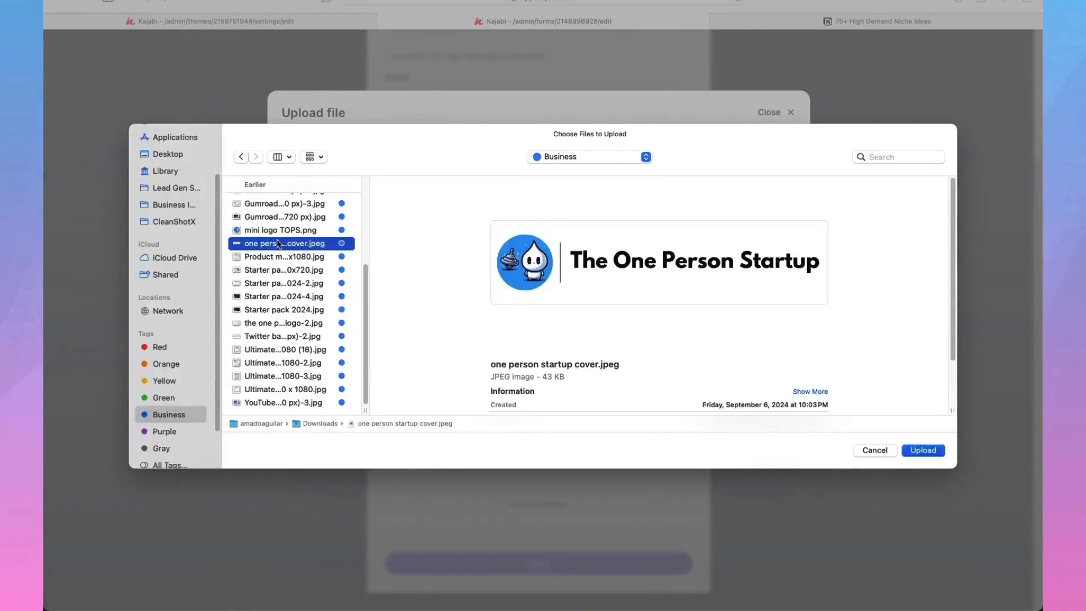
pyautogui.doubleClick(277, 243)
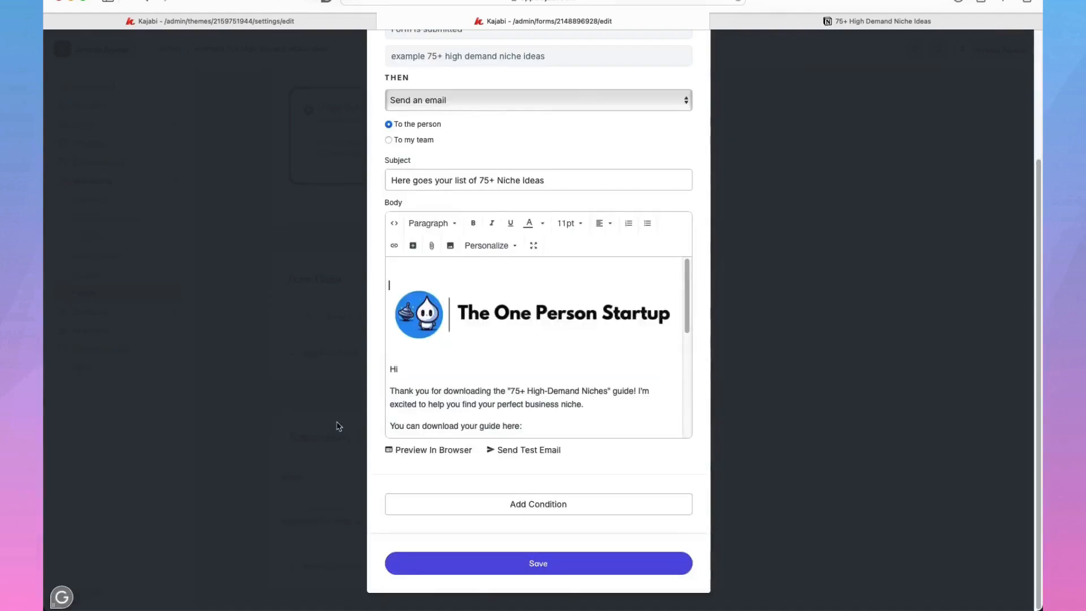
pyautogui.click(391, 311)
pyautogui.press('BackSpace')
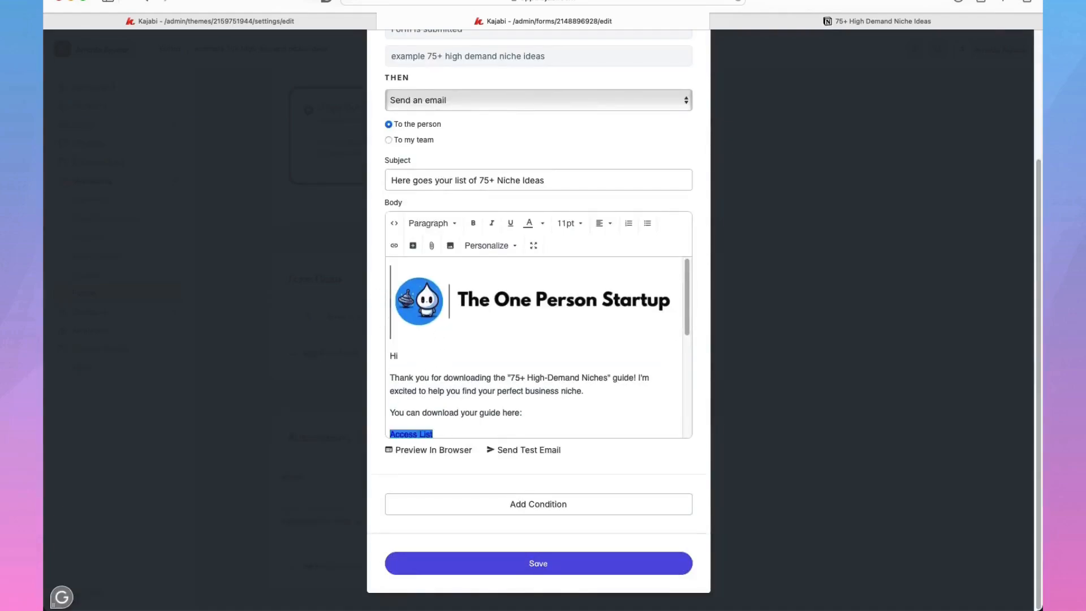
pyautogui.click(510, 311)
pyautogui.click(541, 355)
# - Insert the 75+ niche JPG image from the device's Business Images folder on a new line below the P.S. sentence
pyautogui.scroll(-10, 542, 356)
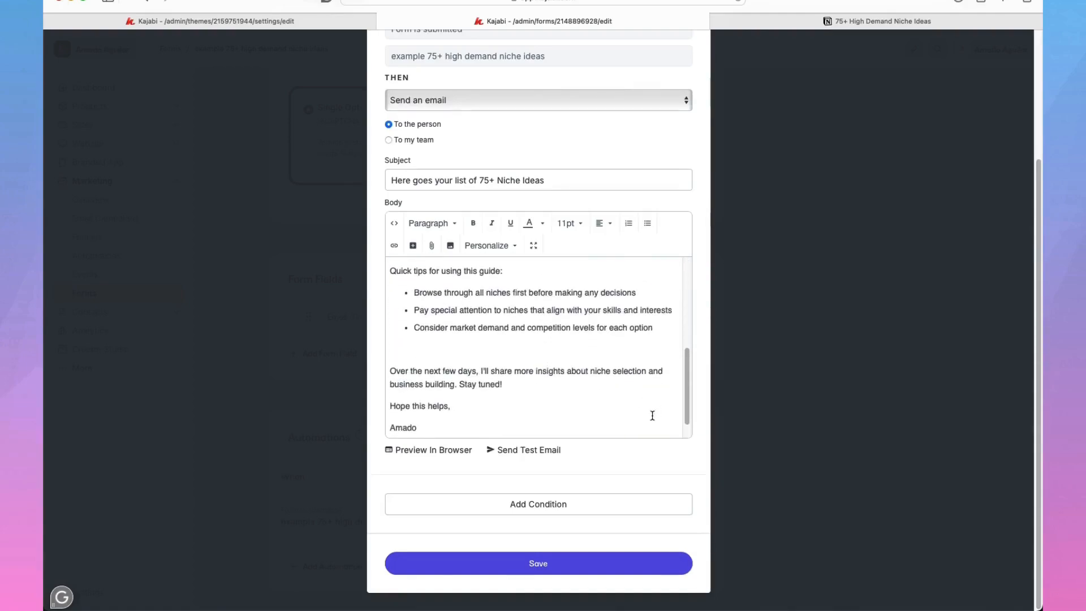
pyautogui.click(668, 422)
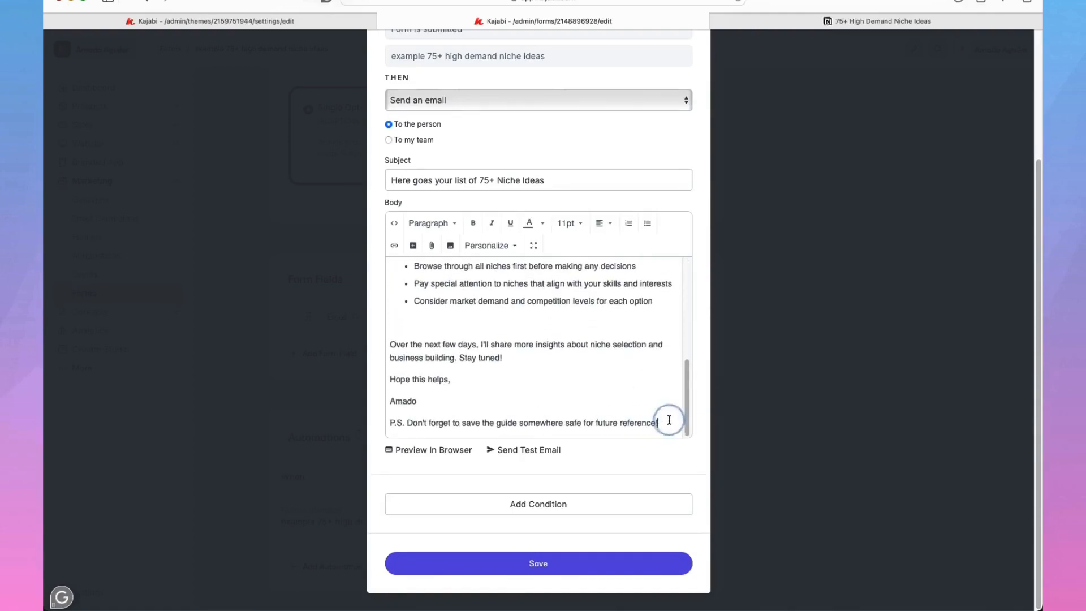
pyautogui.press('Return')
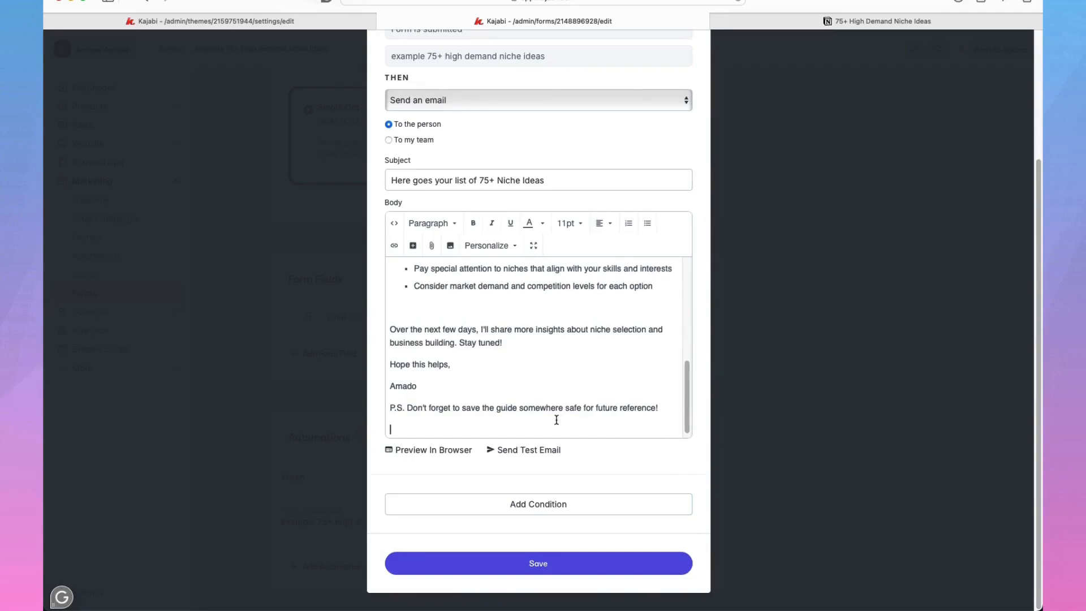
pyautogui.click(453, 245)
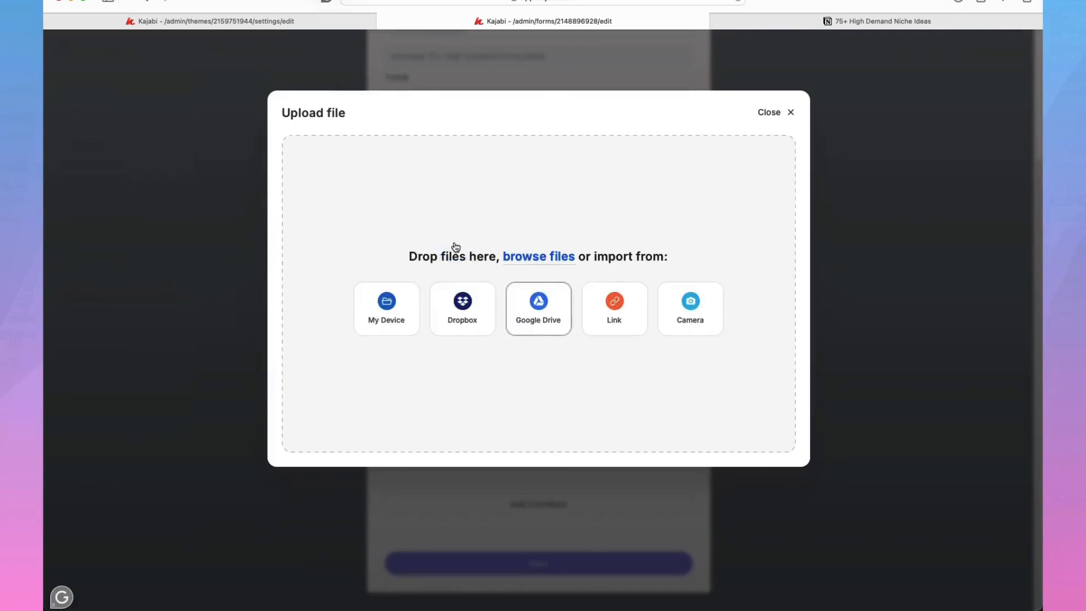
pyautogui.click(383, 318)
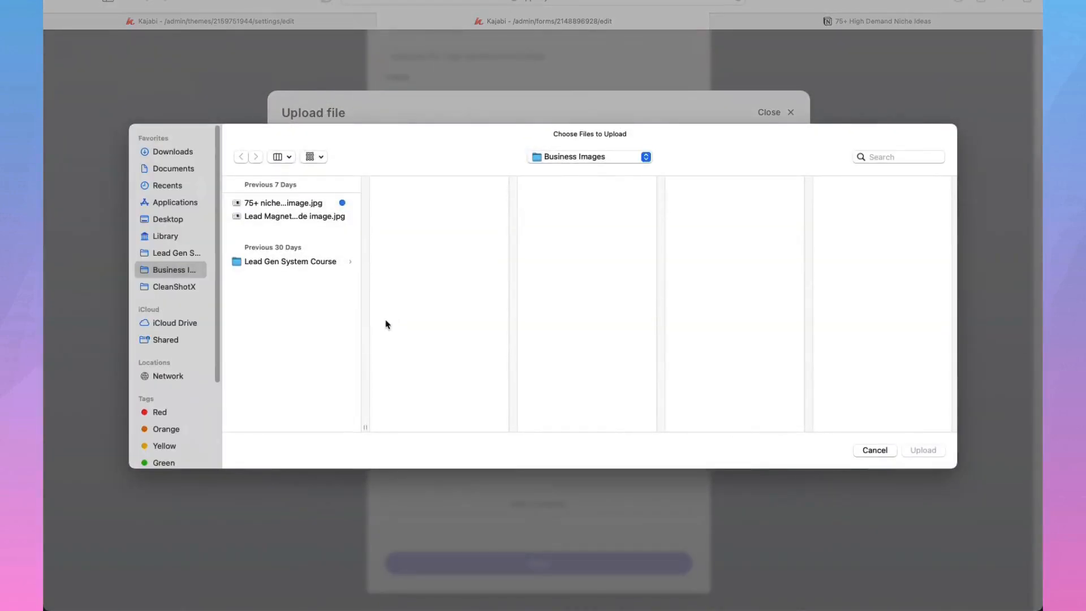
pyautogui.doubleClick(280, 203)
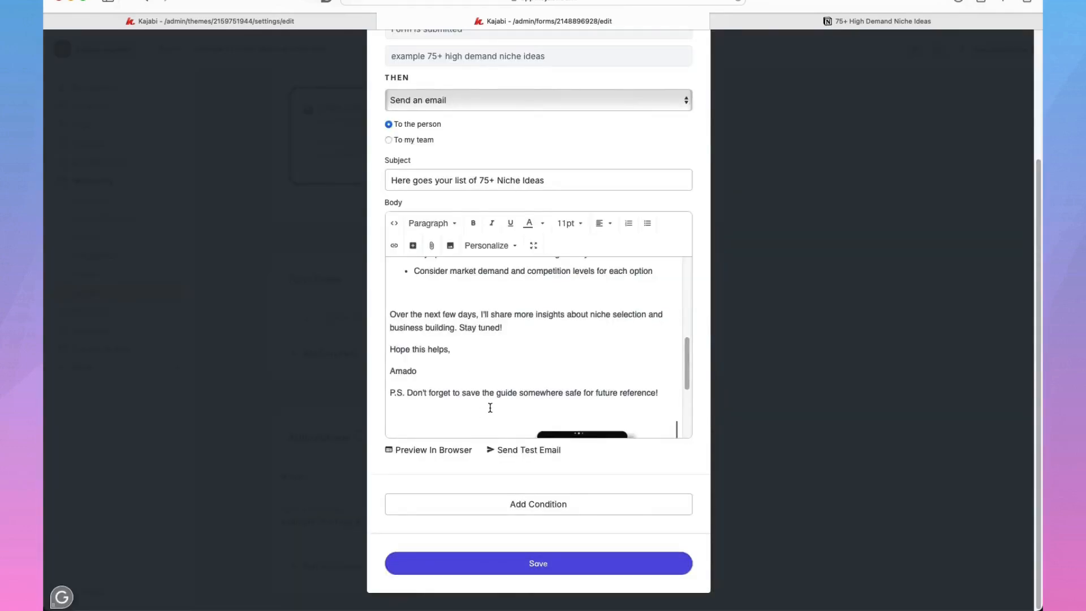
pyautogui.scroll(-3, 489, 407)
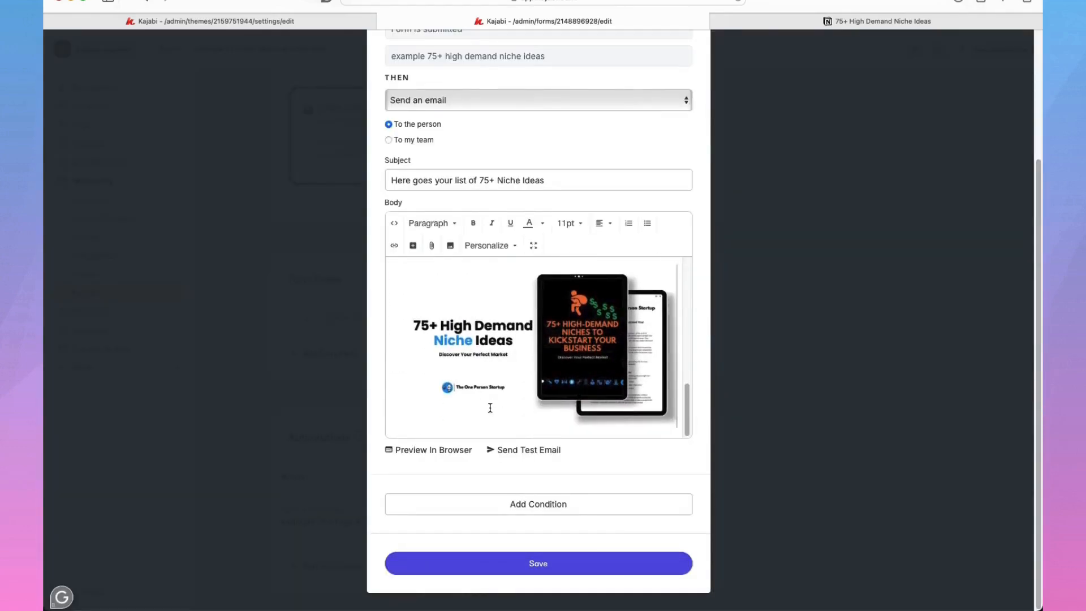
pyautogui.scroll(2, 490, 407)
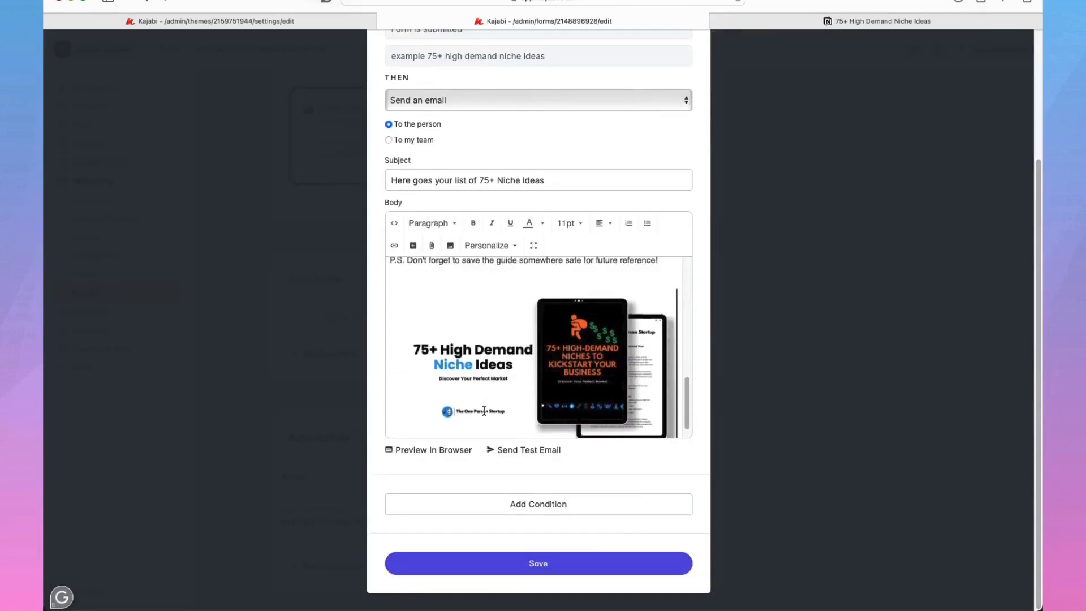
# - Preview the email in the browser and examine its logo, Access List button, message text and closing image
pyautogui.click(426, 450)
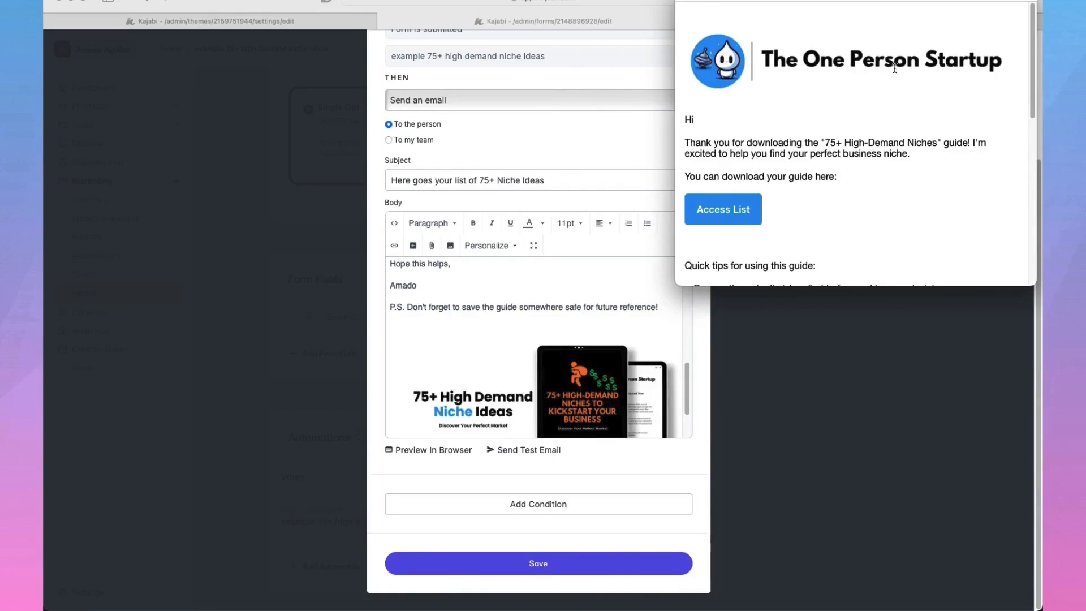
pyautogui.scroll(-10, 900, 72)
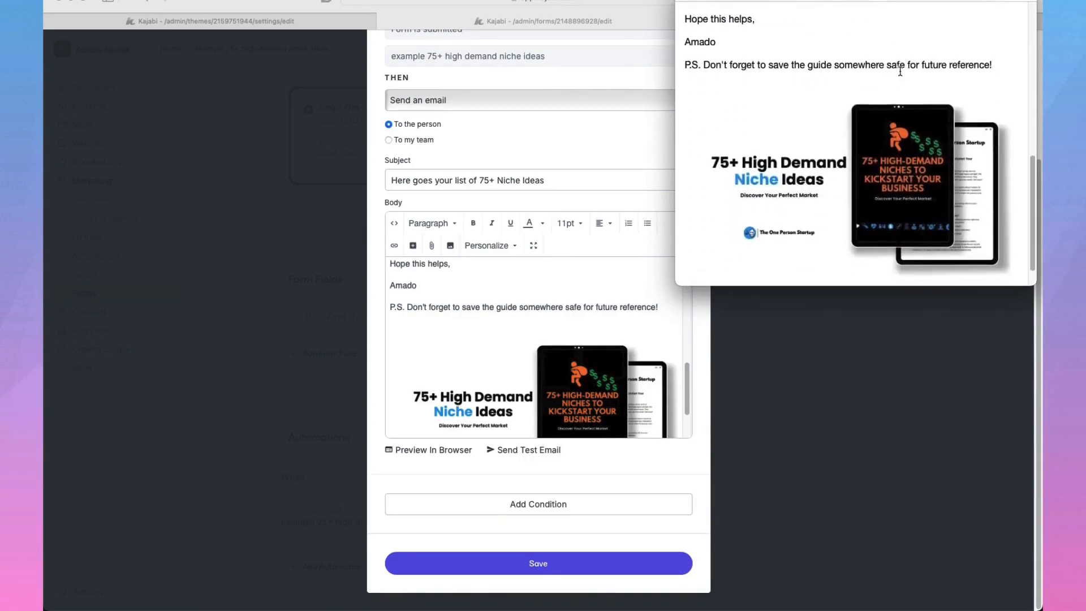
pyautogui.scroll(-2, 900, 71)
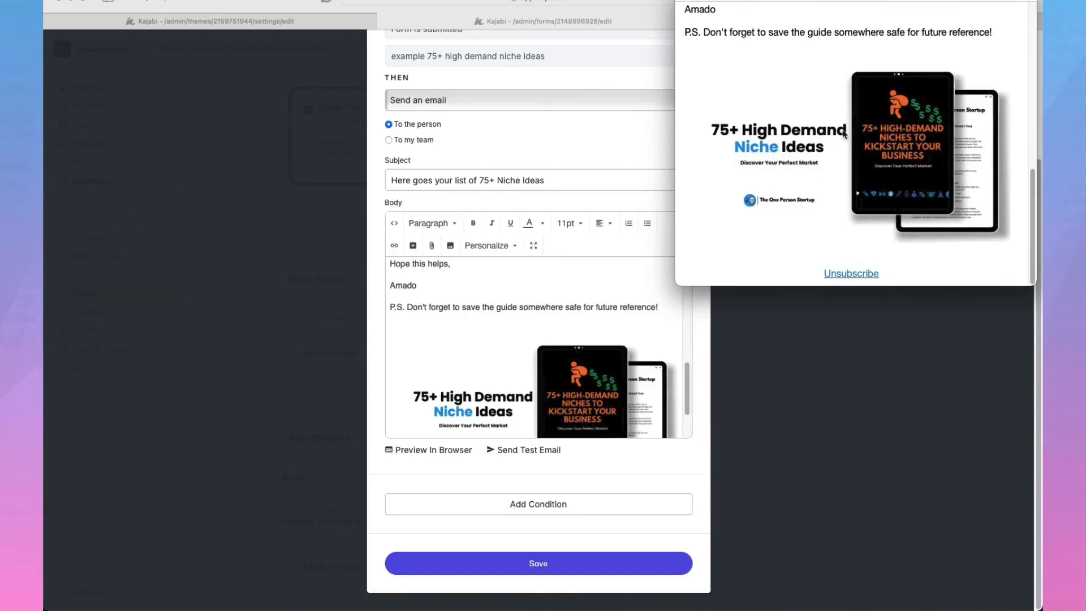
pyautogui.scroll(1, 843, 131)
pyautogui.scroll(10, 843, 131)
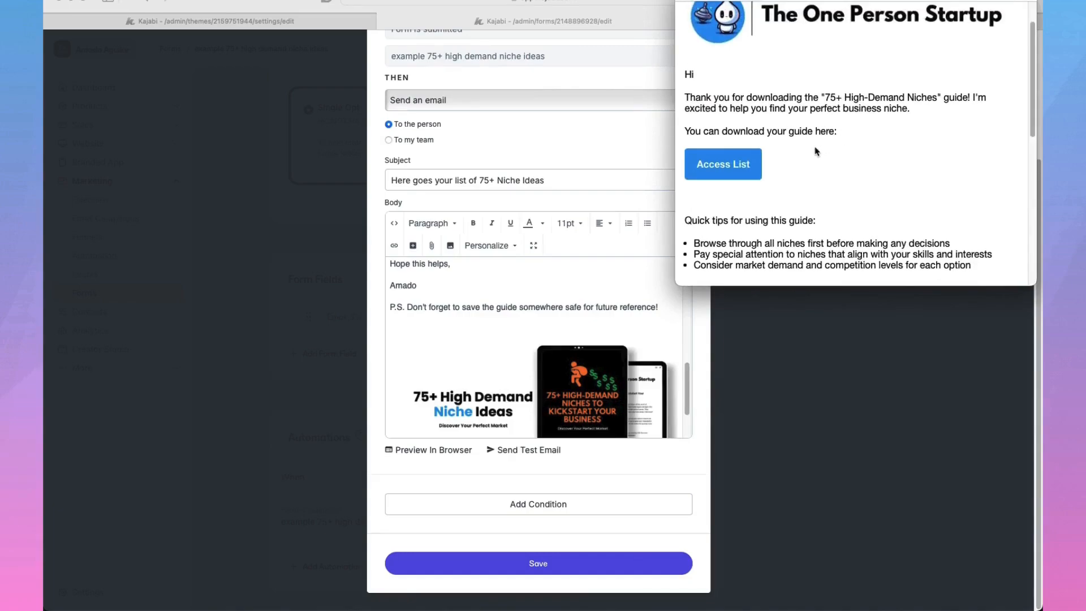
pyautogui.scroll(-10, 826, 222)
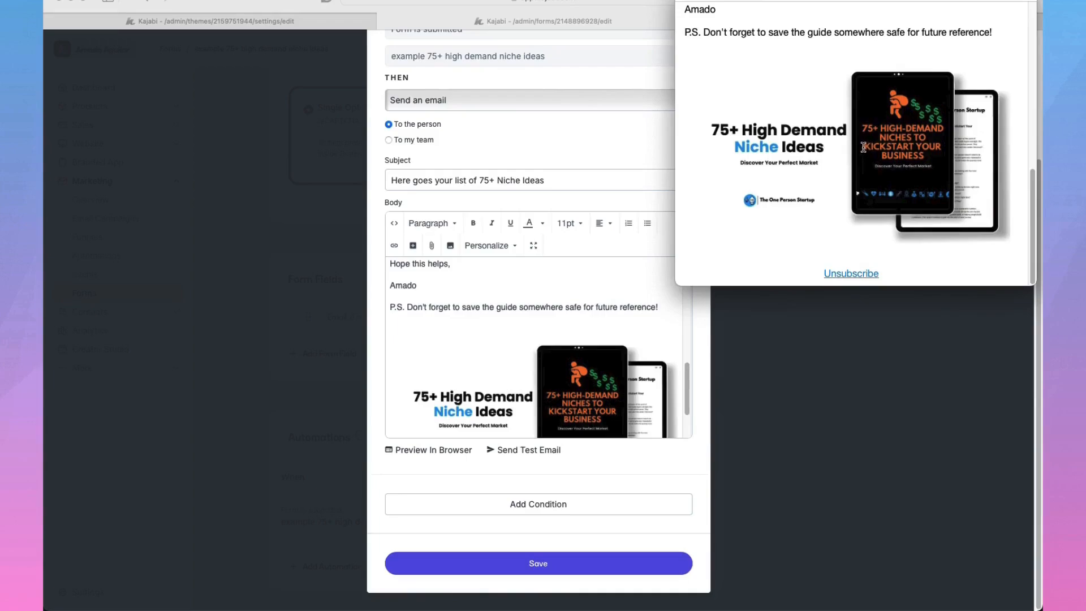
pyautogui.scroll(5, 854, 123)
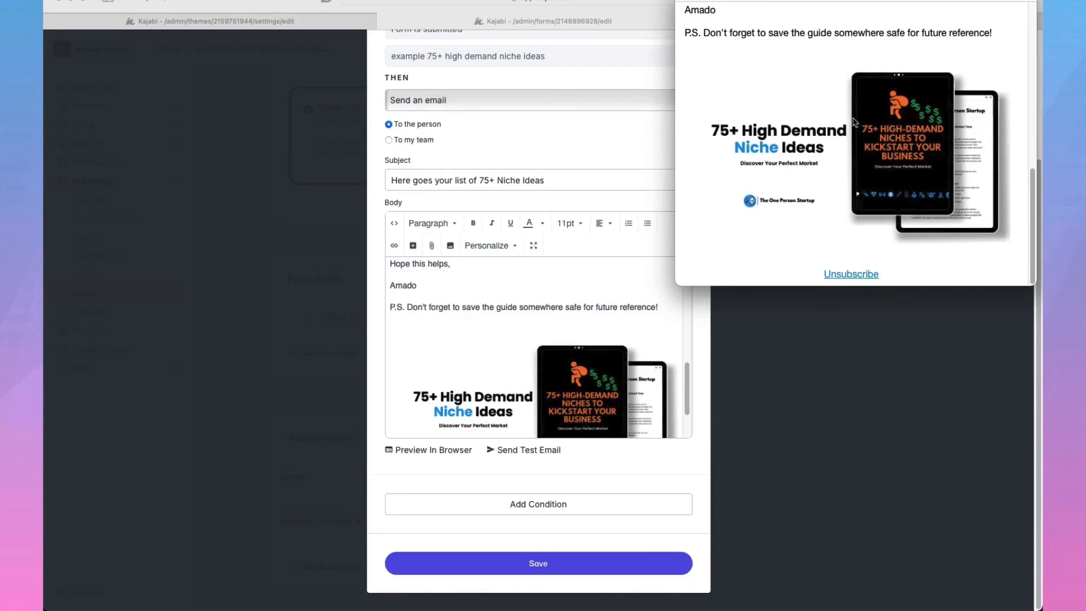
pyautogui.scroll(3, 854, 123)
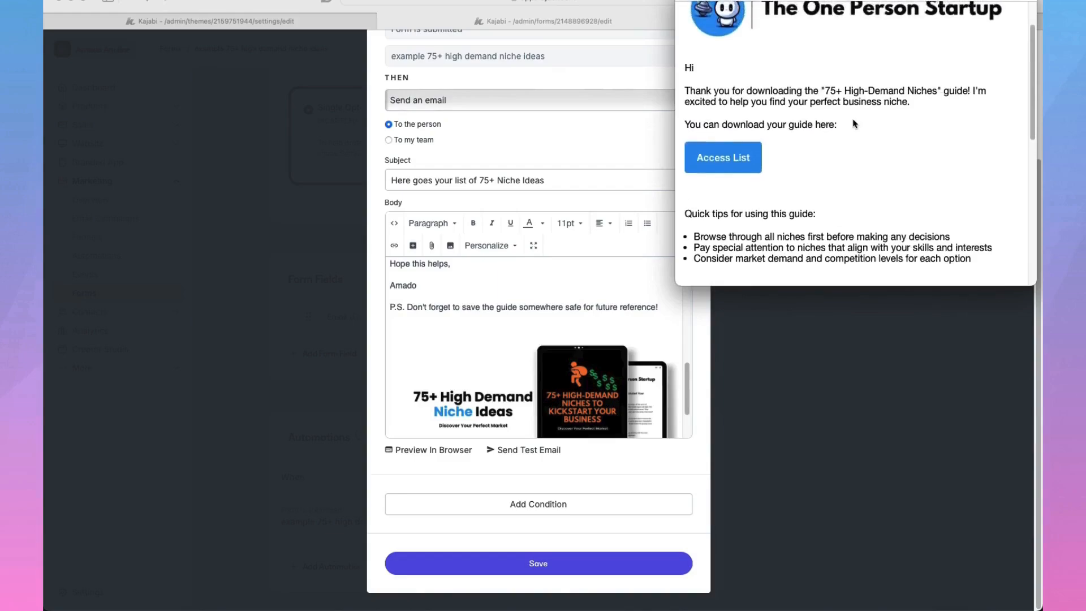
# - Test the preview's Access List button, look through the Notion guide it opens, close that page and return to the Kajabi form automation
pyautogui.click(733, 160)
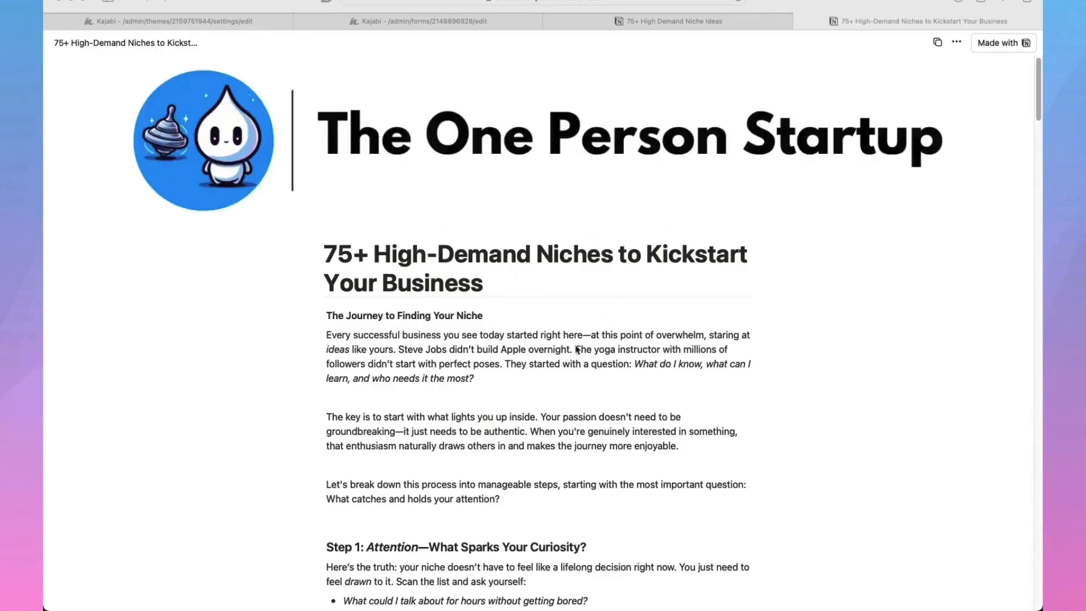
pyautogui.scroll(-3, 552, 351)
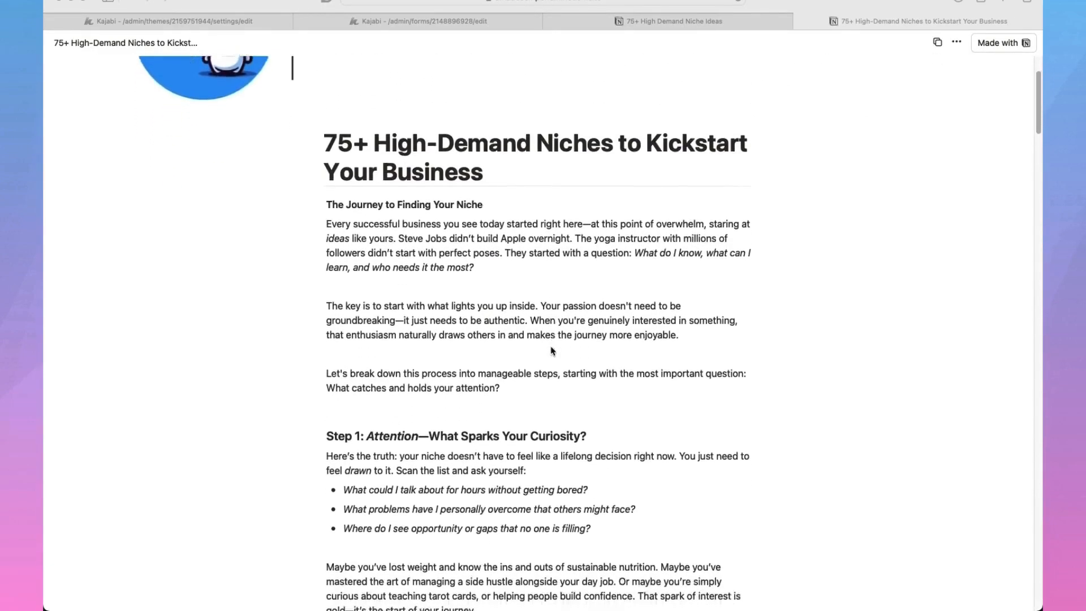
pyautogui.scroll(-10, 552, 350)
pyautogui.scroll(12, 551, 351)
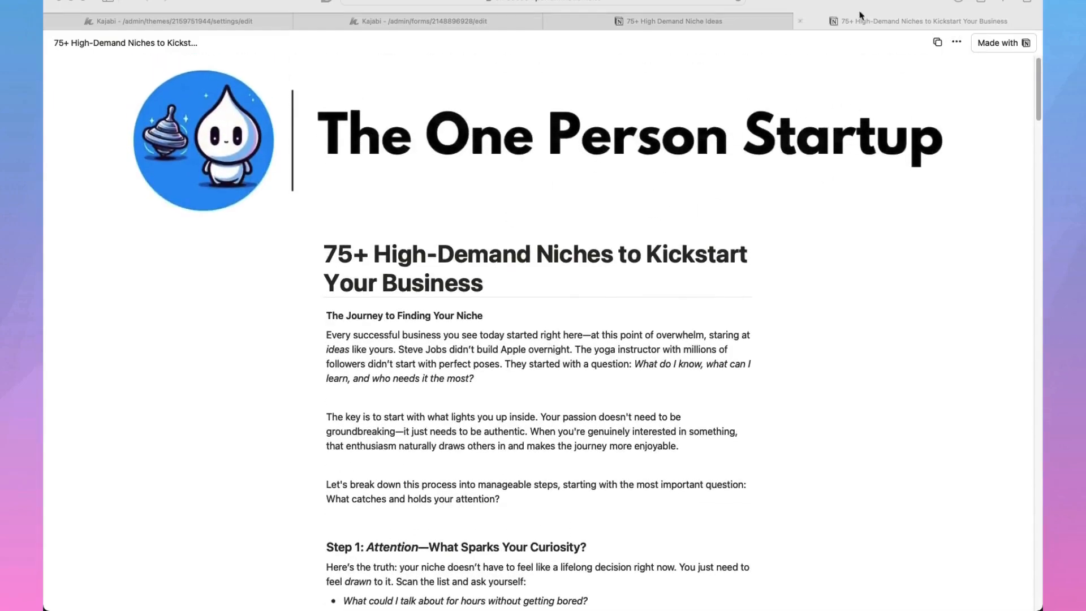
pyautogui.click(800, 21)
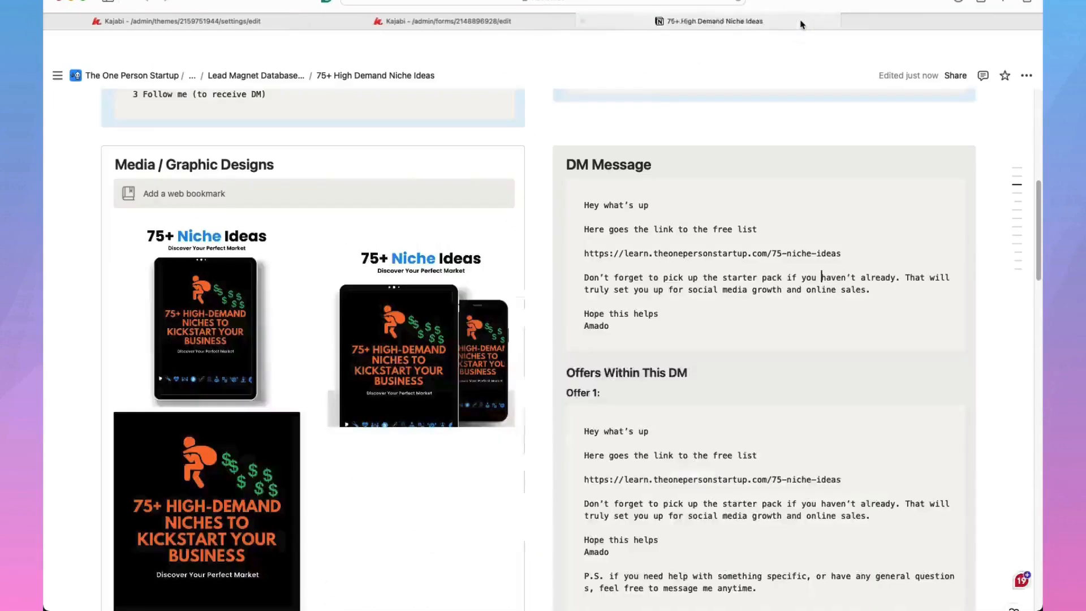
pyautogui.click(608, 22)
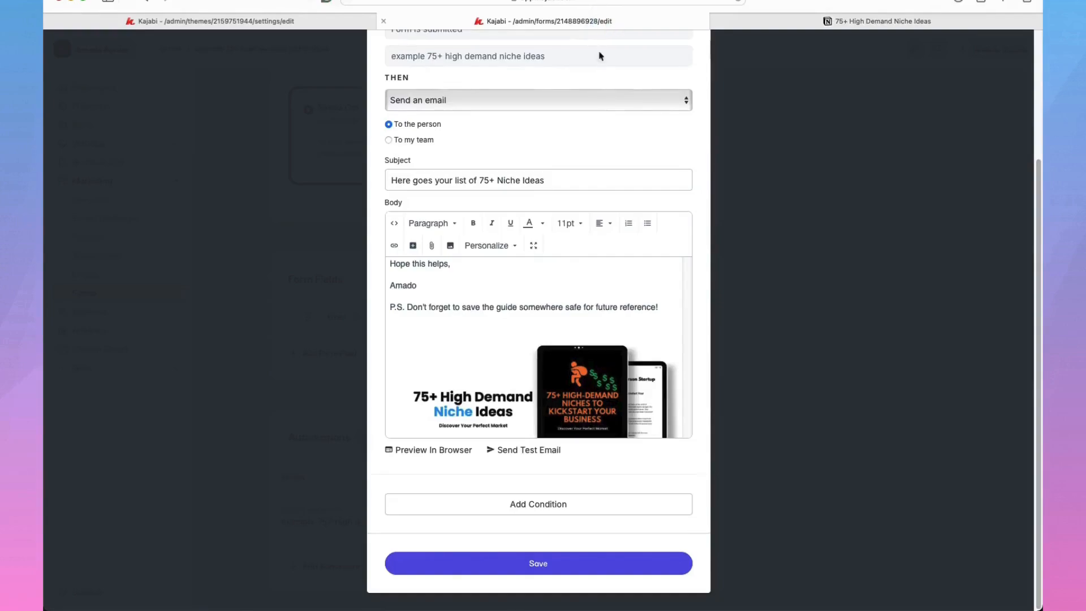
# - Send a test email to the prefilled address and save the automation
pyautogui.scroll(-2, 551, 258)
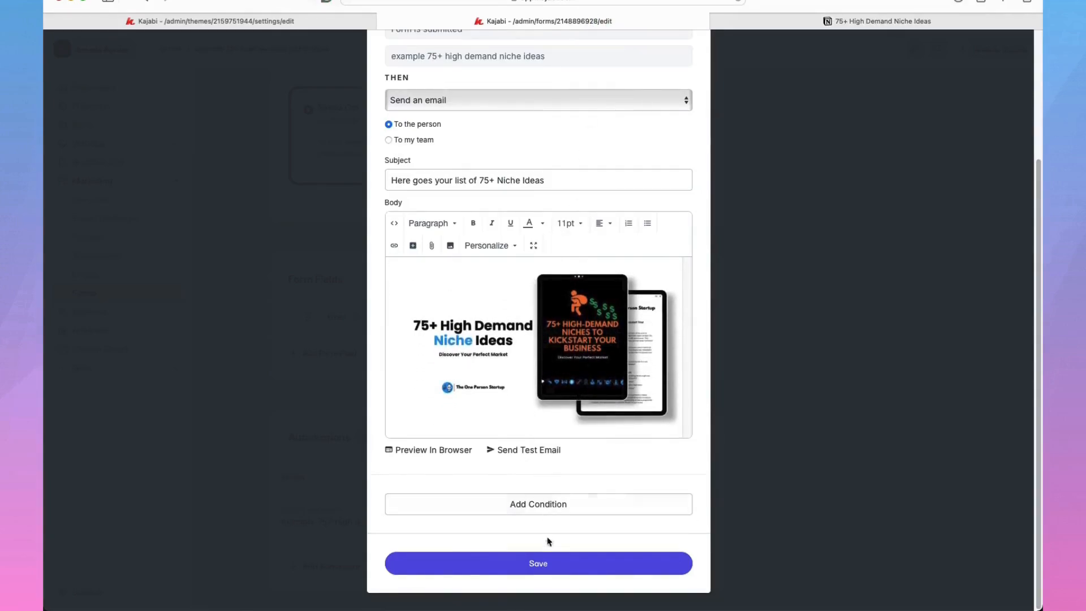
pyautogui.click(513, 451)
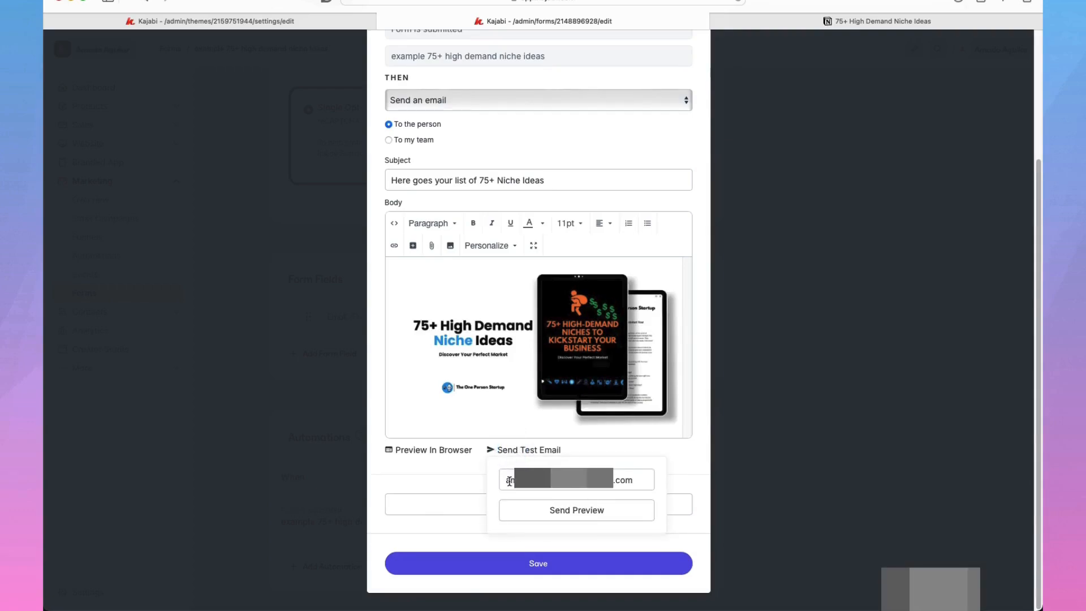
pyautogui.click(555, 517)
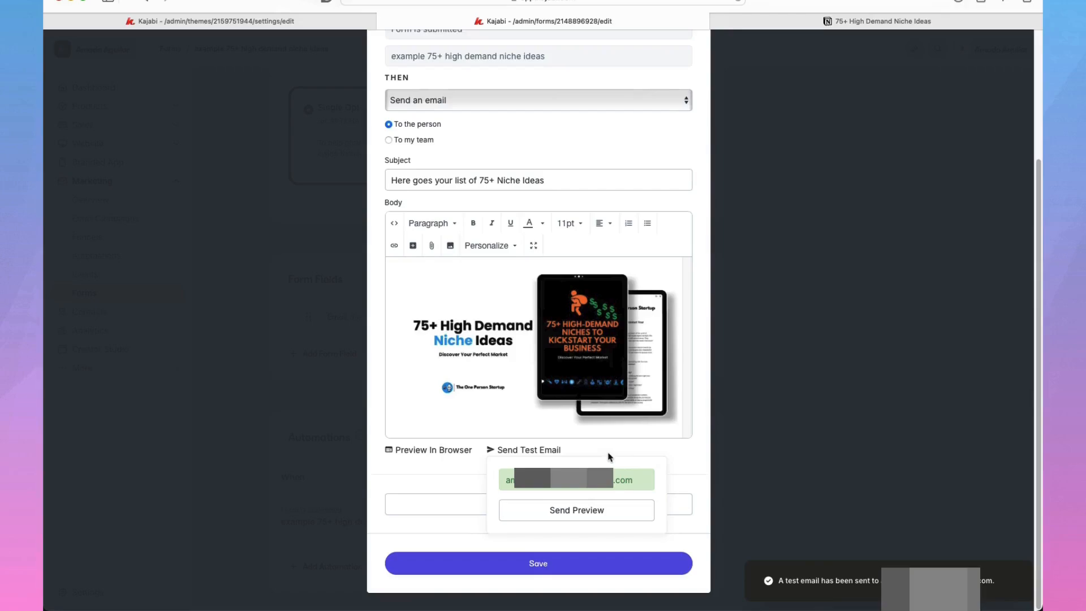
pyautogui.click(680, 472)
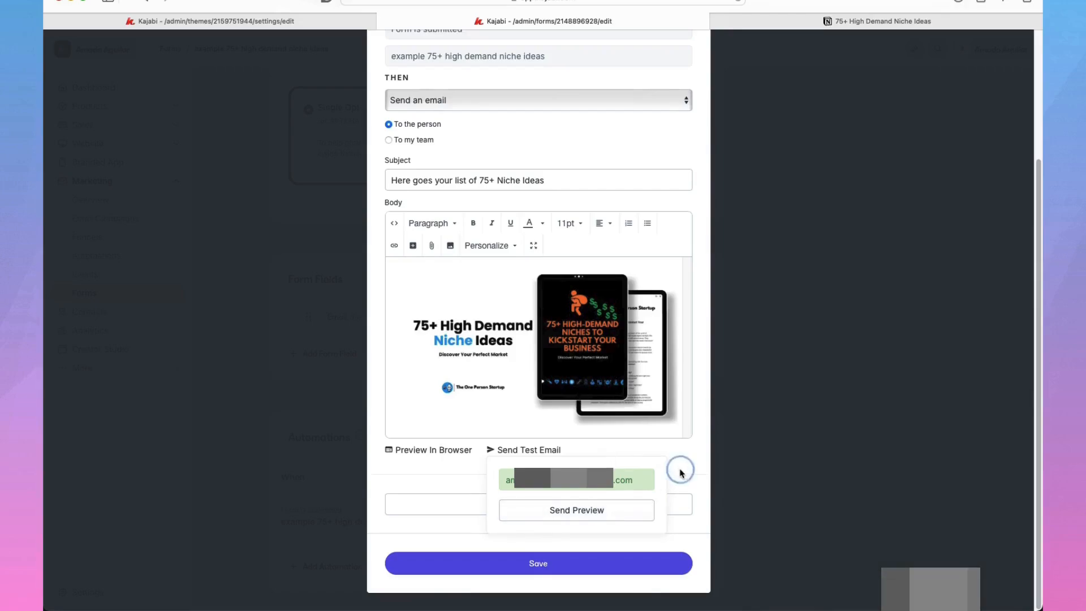
pyautogui.click(585, 572)
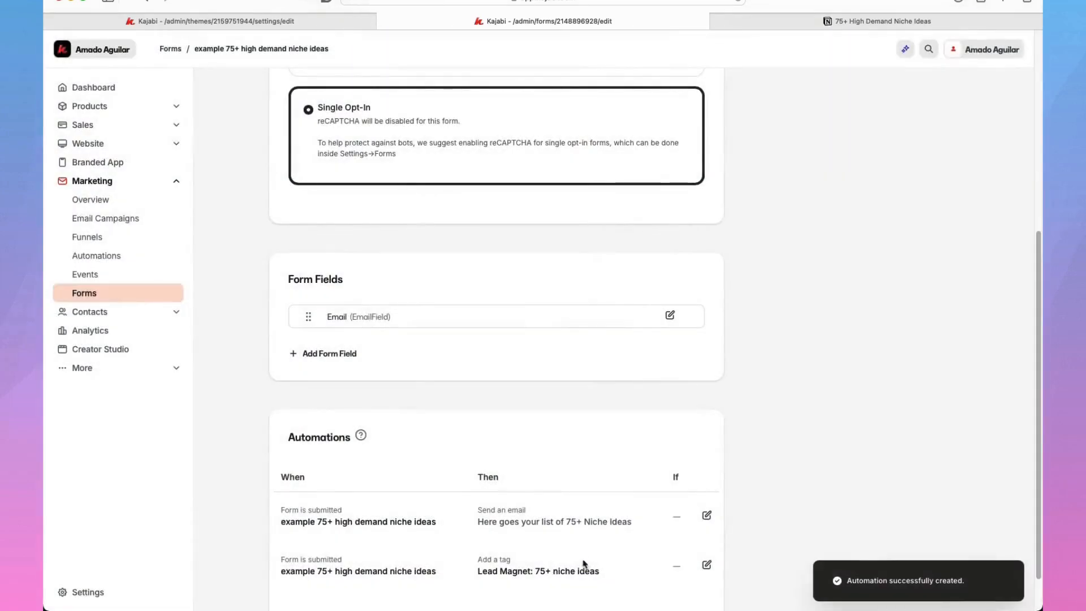
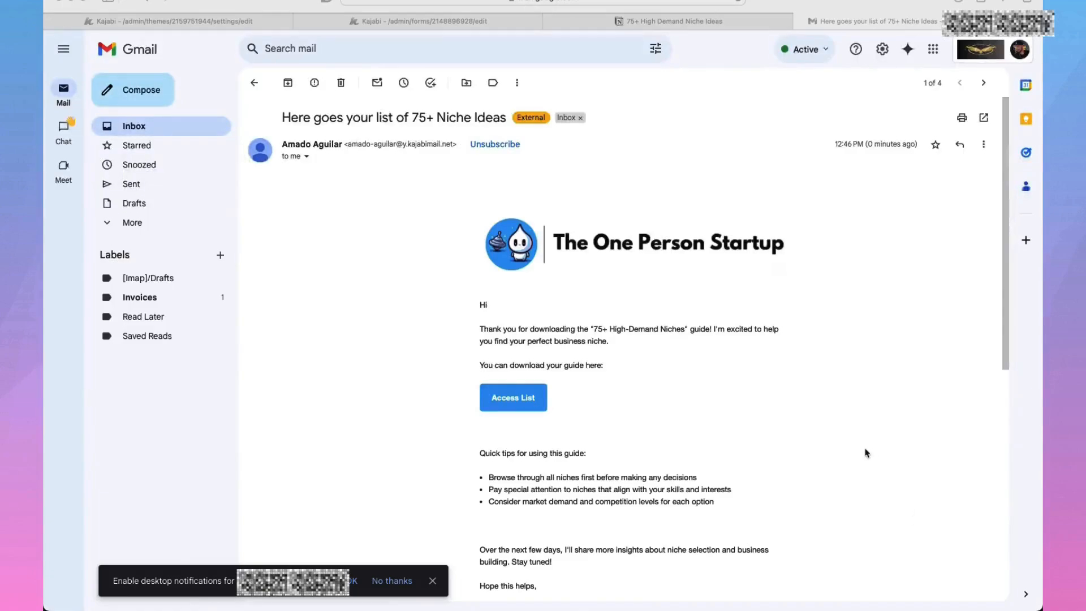
# - Review the received test email in Gmail from the logo to the closing image
pyautogui.scroll(-2, 867, 447)
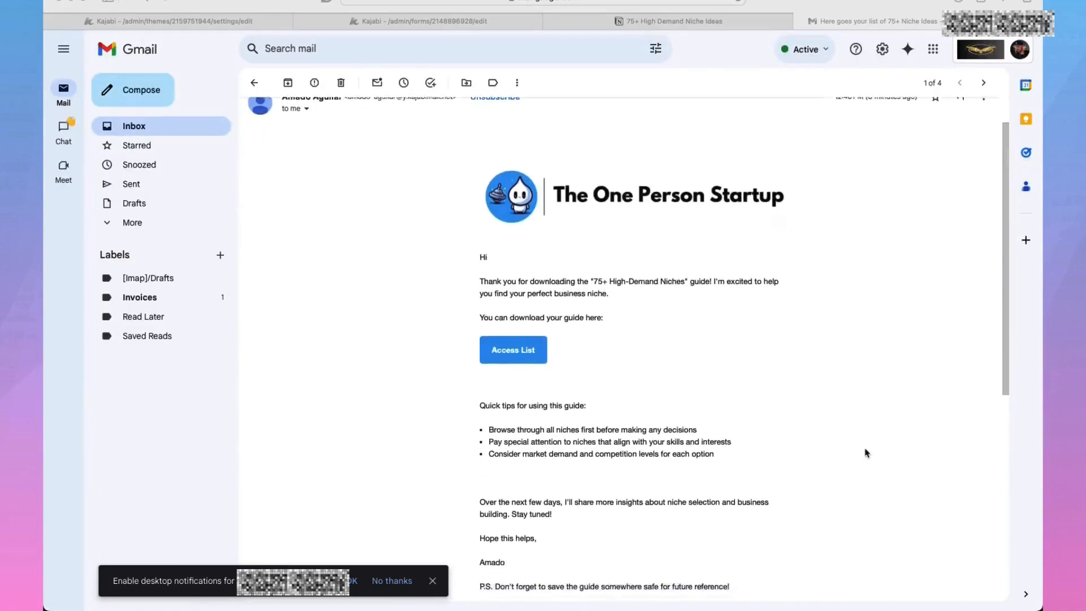
pyautogui.scroll(-4, 867, 453)
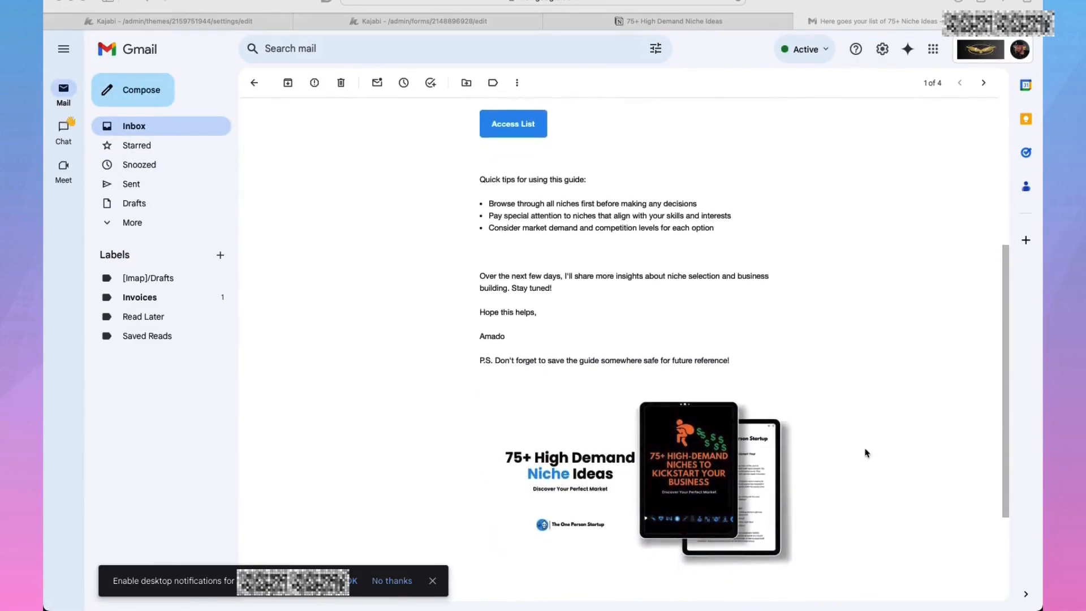
pyautogui.scroll(3, 865, 452)
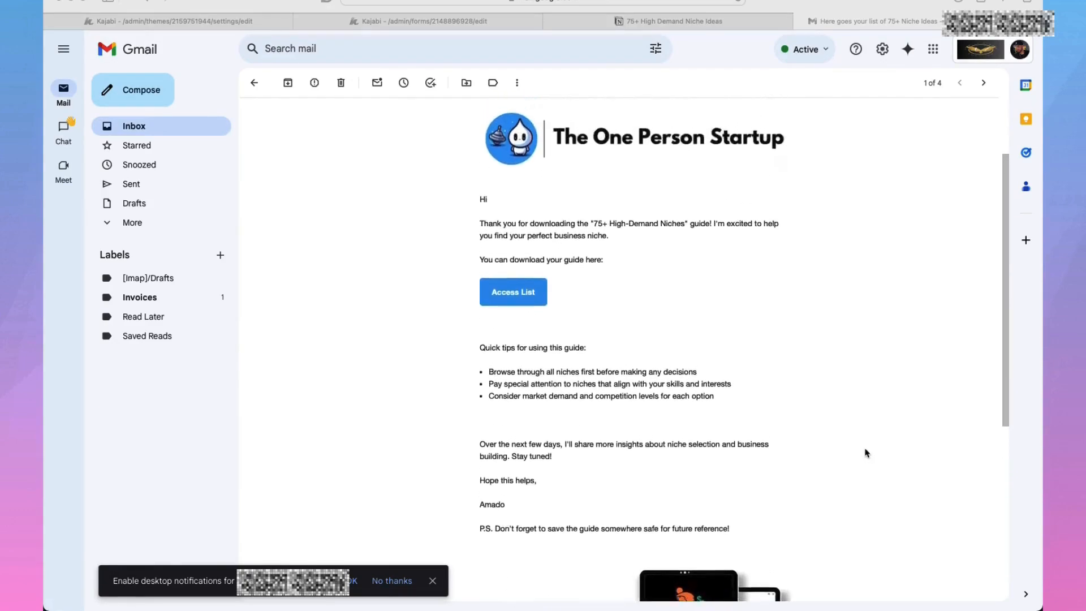
pyautogui.scroll(1, 865, 453)
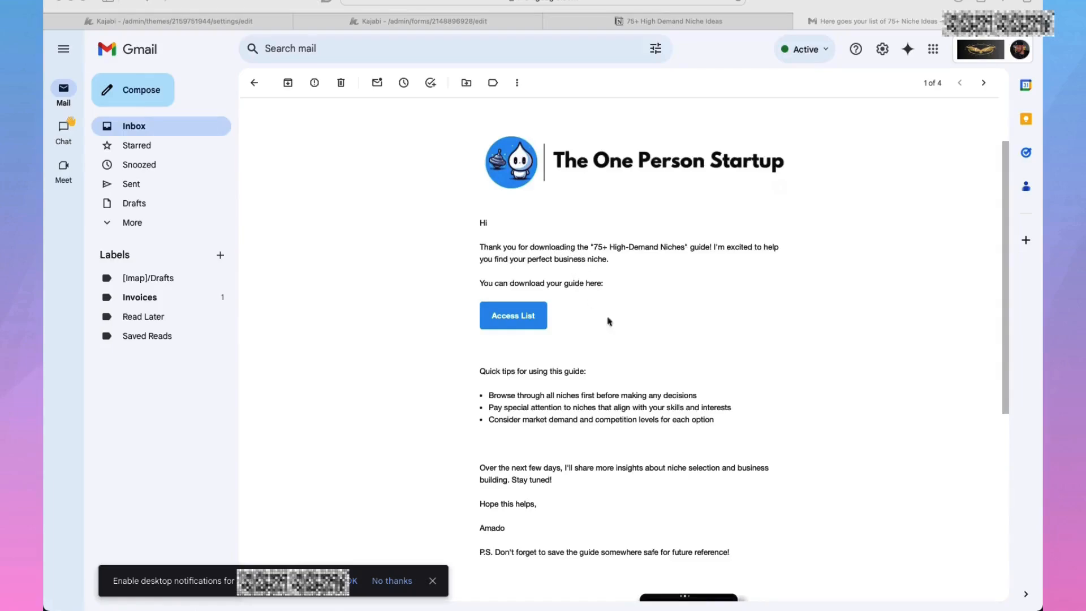
# - Test the Access List button in the received email, look through the guide it opens and close the guide page
pyautogui.scroll(-1, 610, 321)
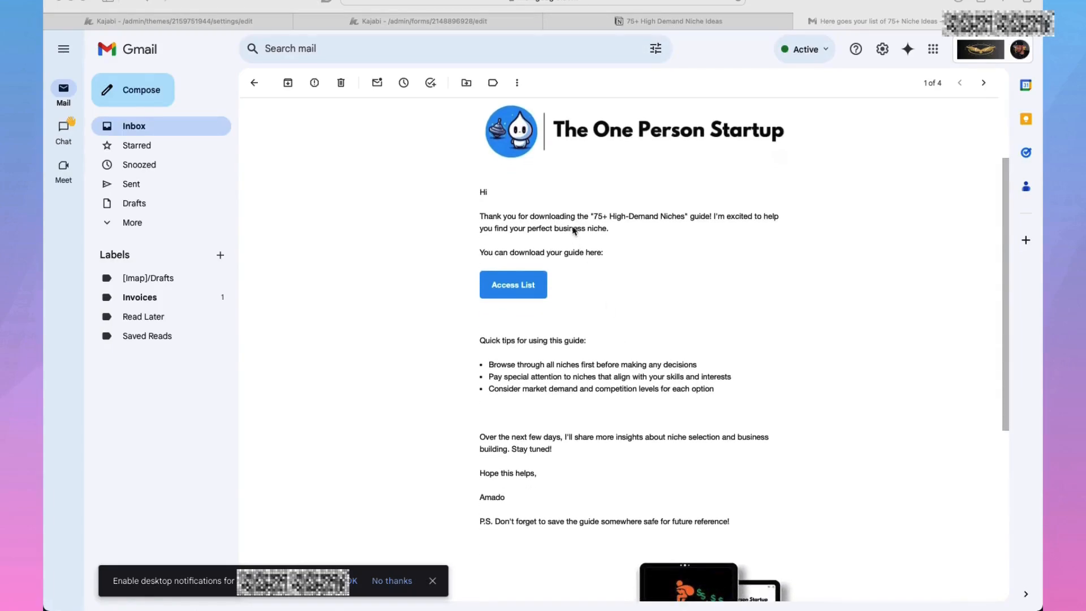
pyautogui.click(556, 338)
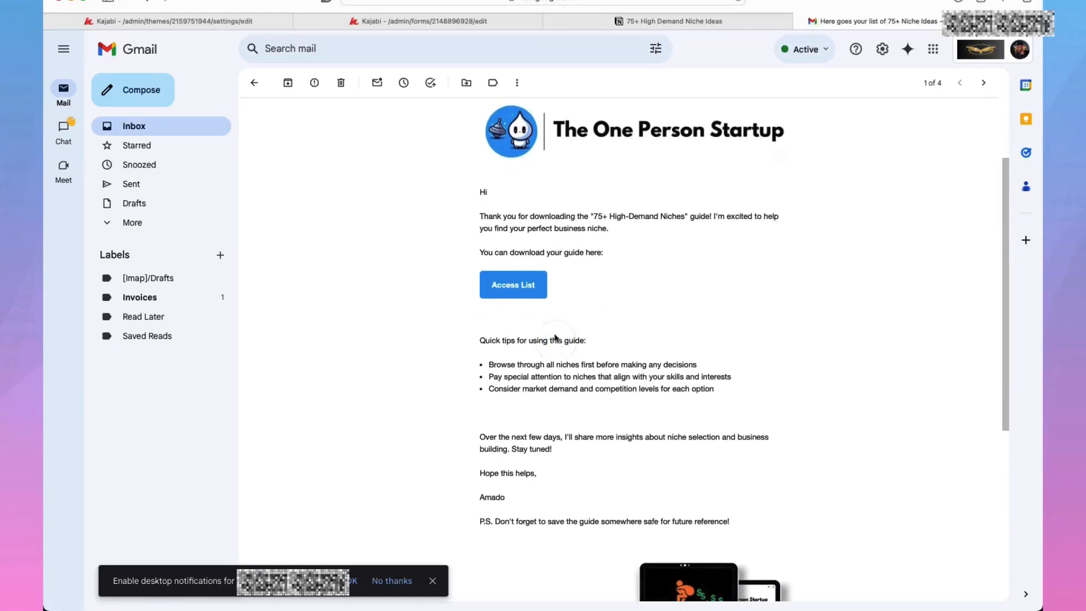
pyautogui.click(513, 287)
pyautogui.scroll(-2, 551, 174)
pyautogui.scroll(2, 679, 113)
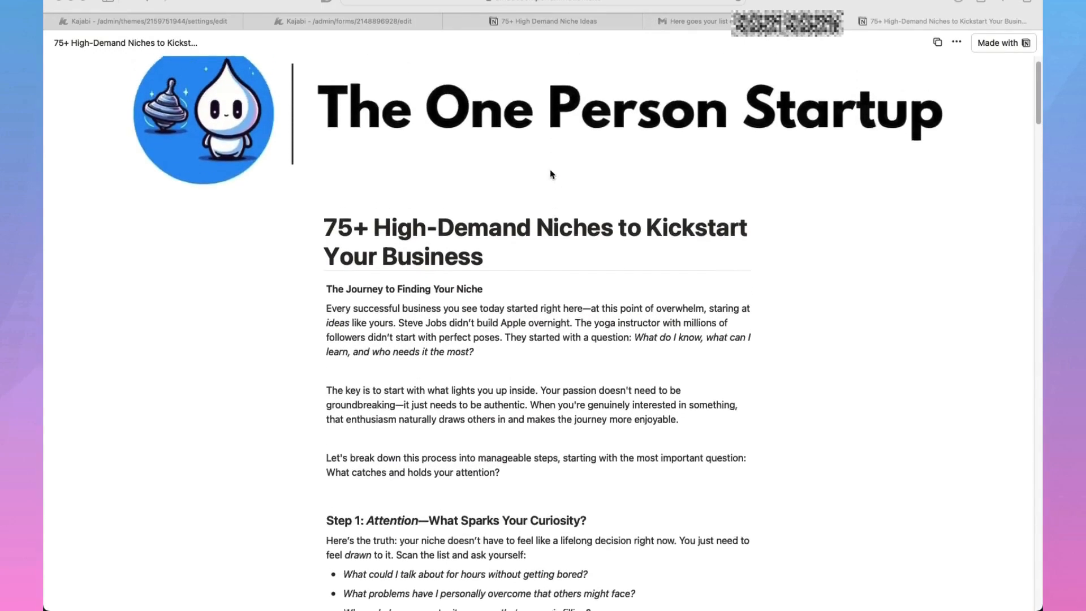
pyautogui.click(861, 21)
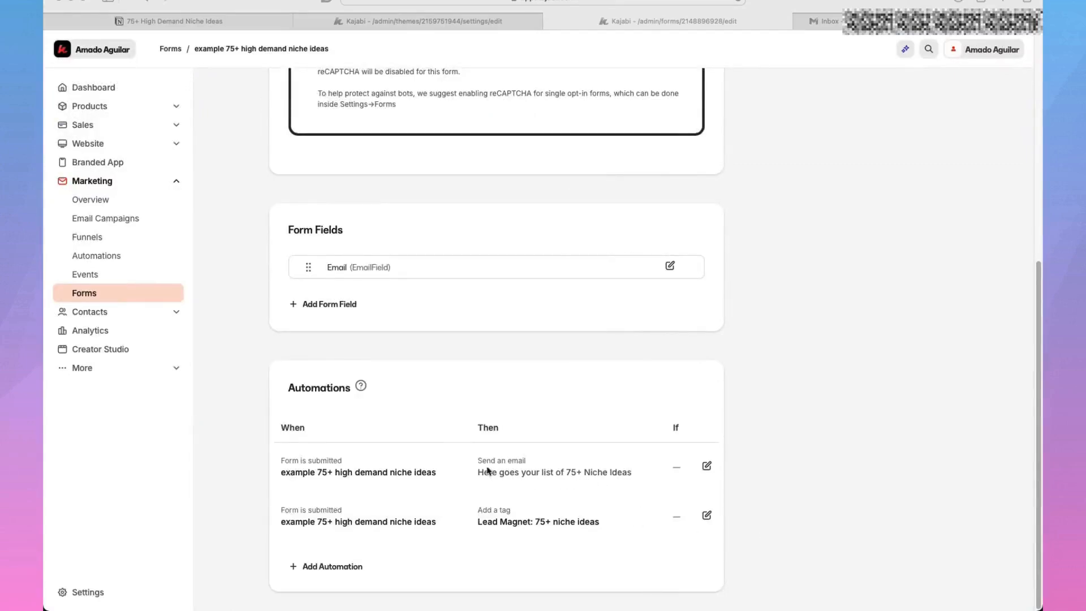
# - Edit the form's "Here goes your list of 75+ Niche Ideas" email automation and set its entire body text to 14pt
pyautogui.click(707, 467)
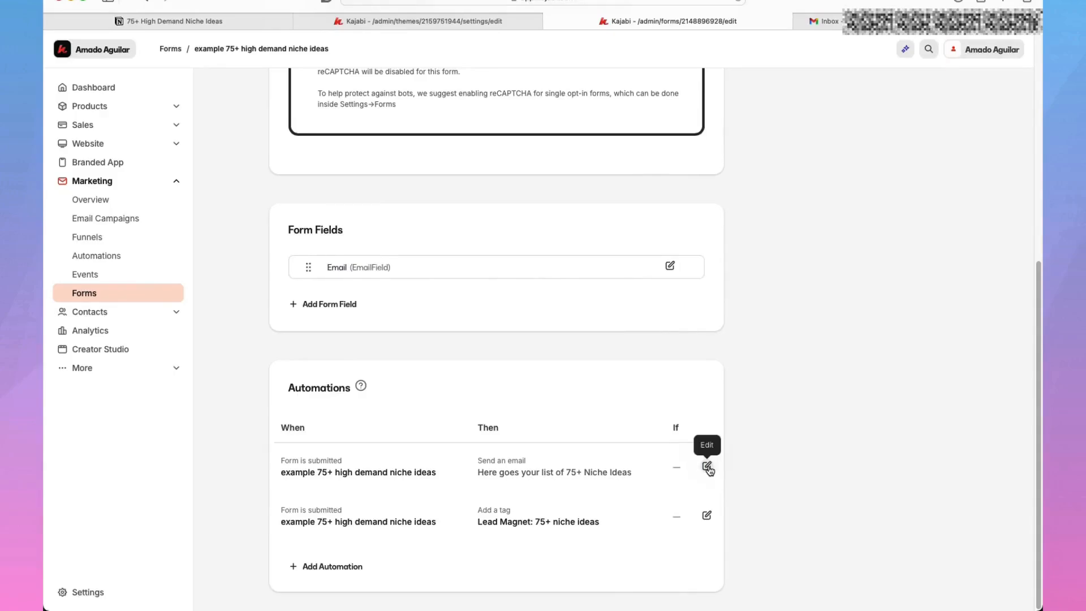
pyautogui.click(707, 467)
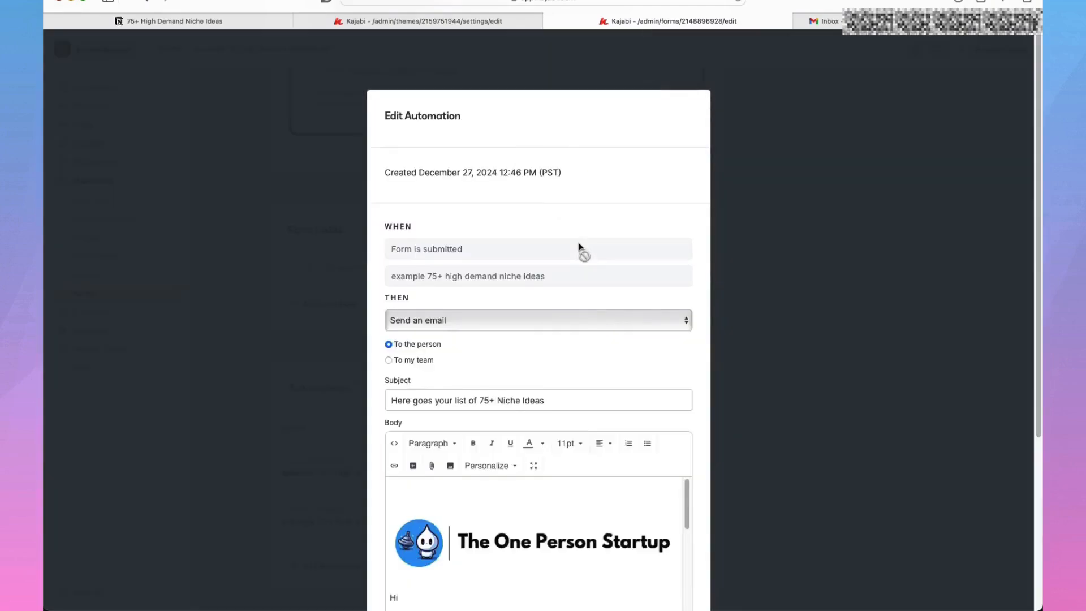
pyautogui.scroll(-3, 531, 421)
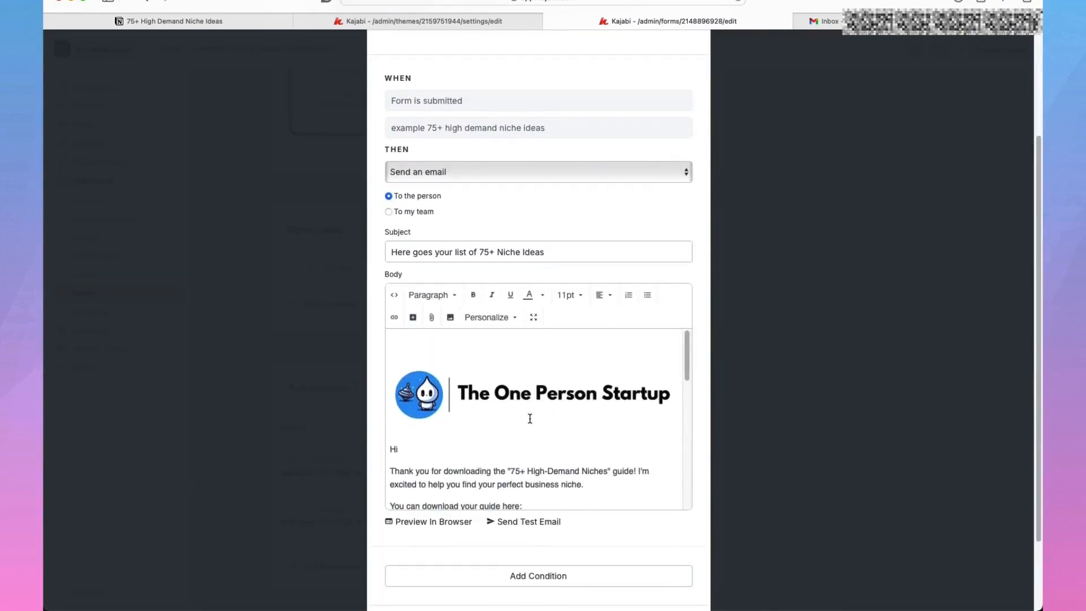
pyautogui.scroll(-2, 530, 419)
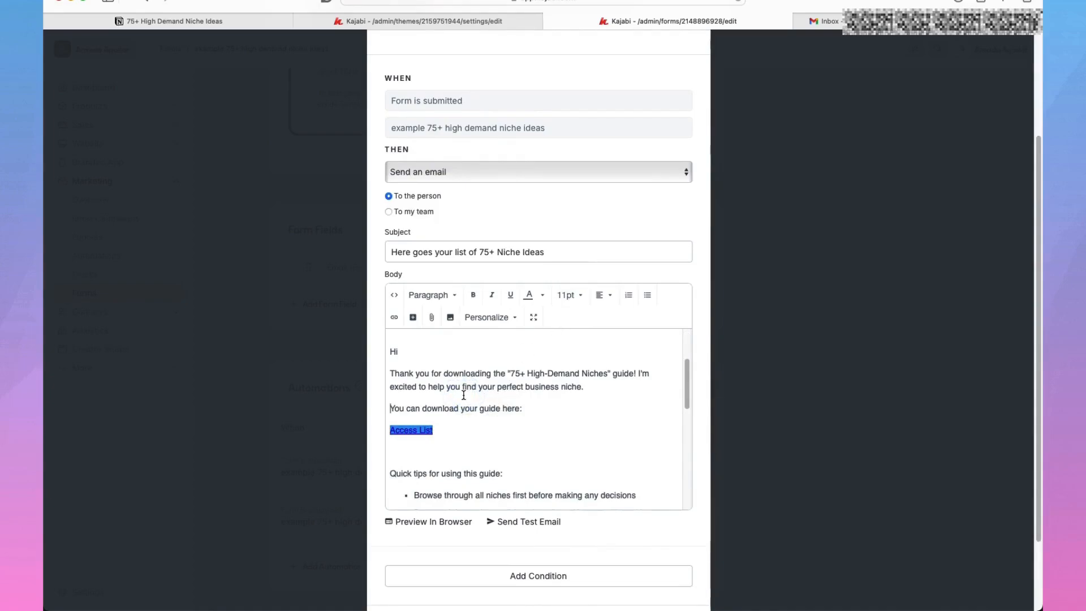
pyautogui.press('super+a')
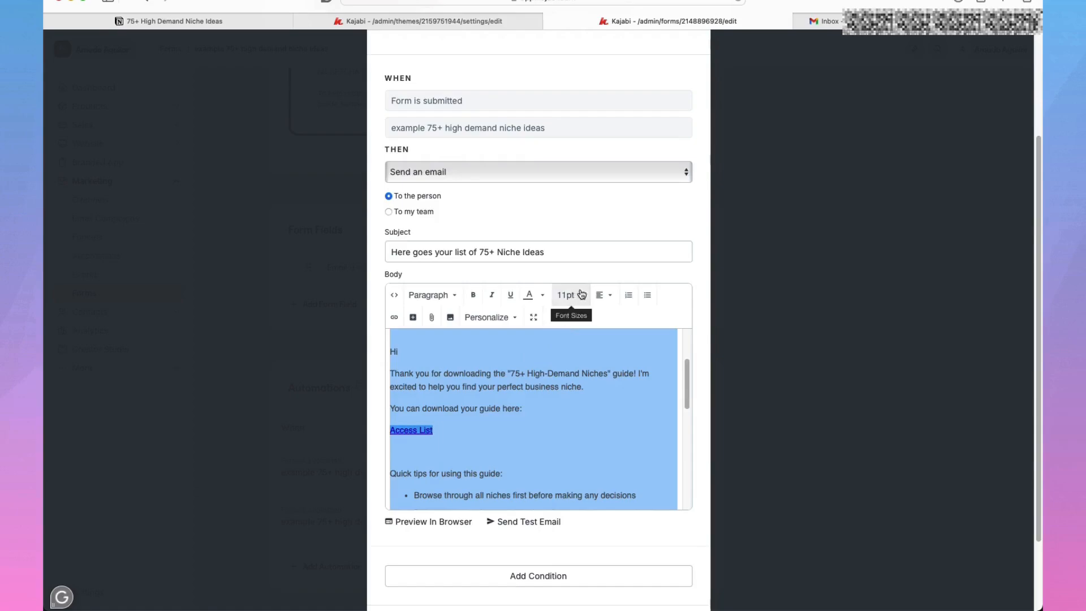
pyautogui.click(584, 295)
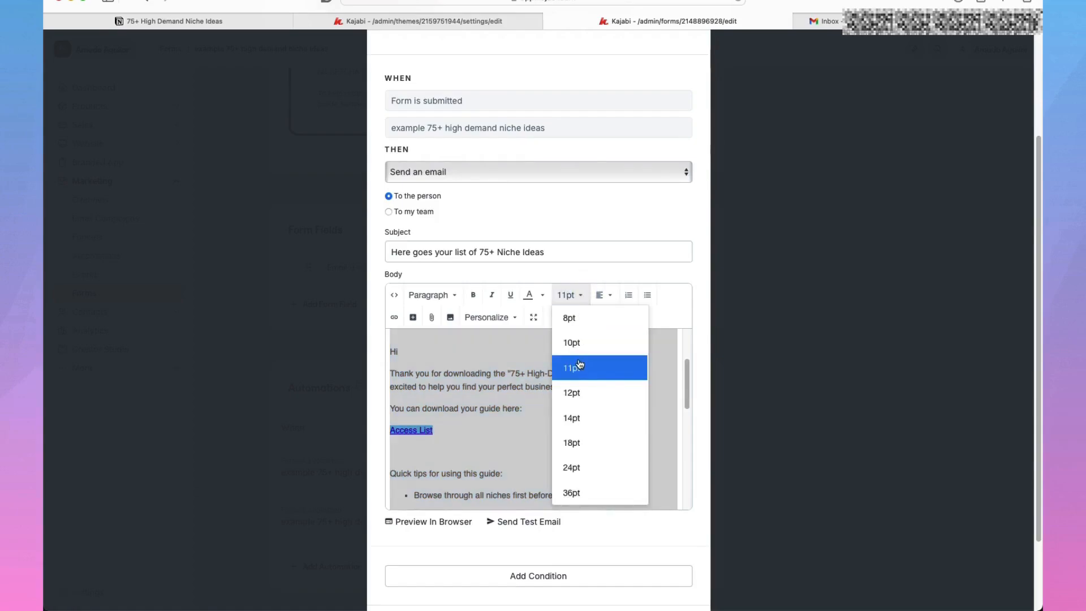
pyautogui.click(584, 421)
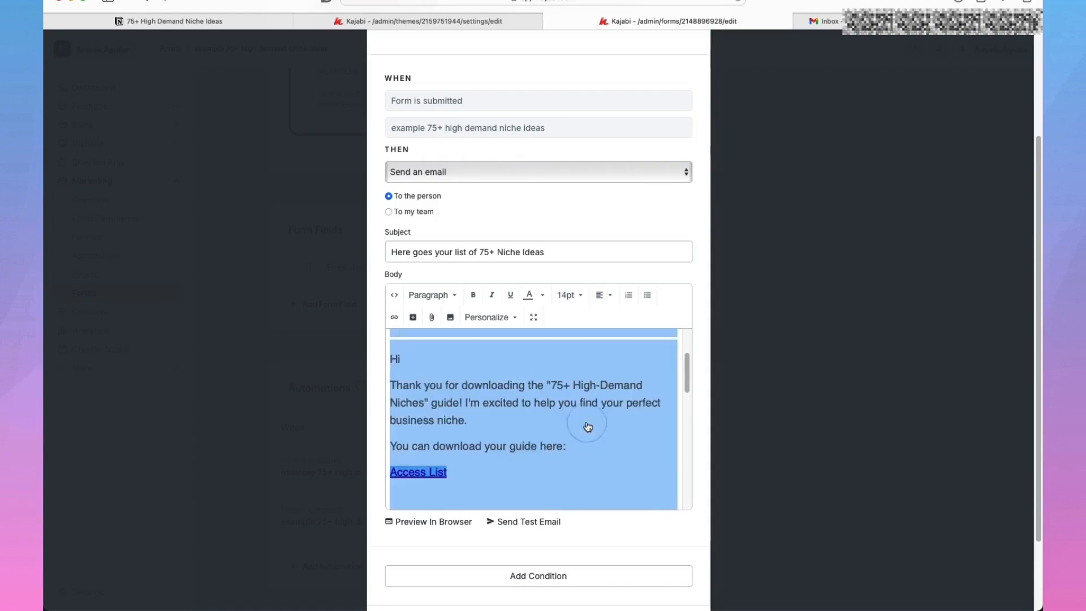
pyautogui.click(539, 433)
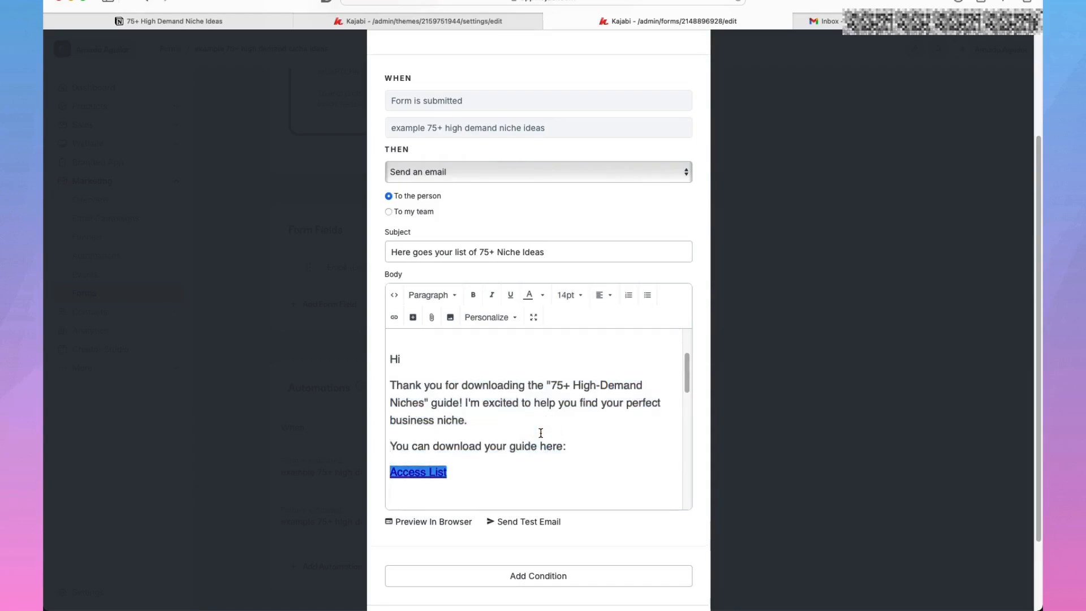
# - Check the rest of the resized message down to the closing image and send a test email to the prefilled address
pyautogui.scroll(-10, 541, 432)
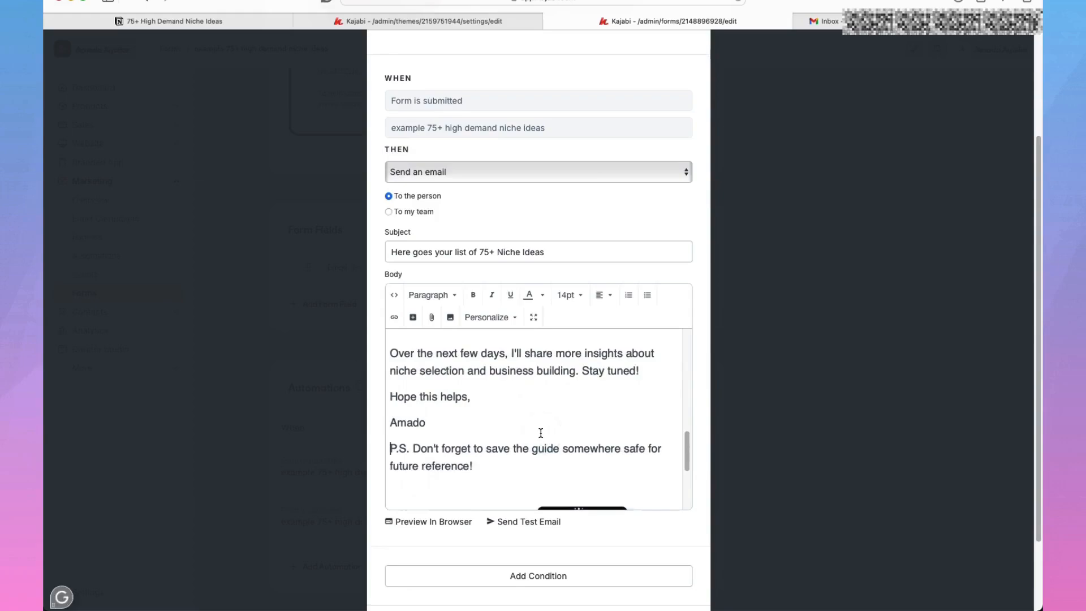
pyautogui.scroll(-5, 541, 433)
pyautogui.scroll(-3, 558, 538)
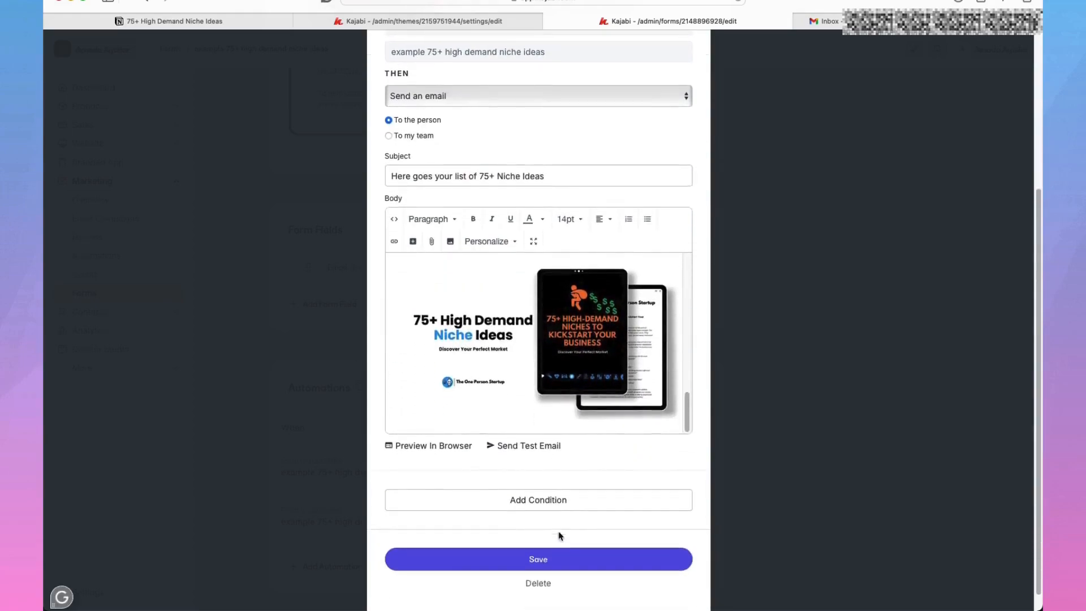
pyautogui.click(541, 447)
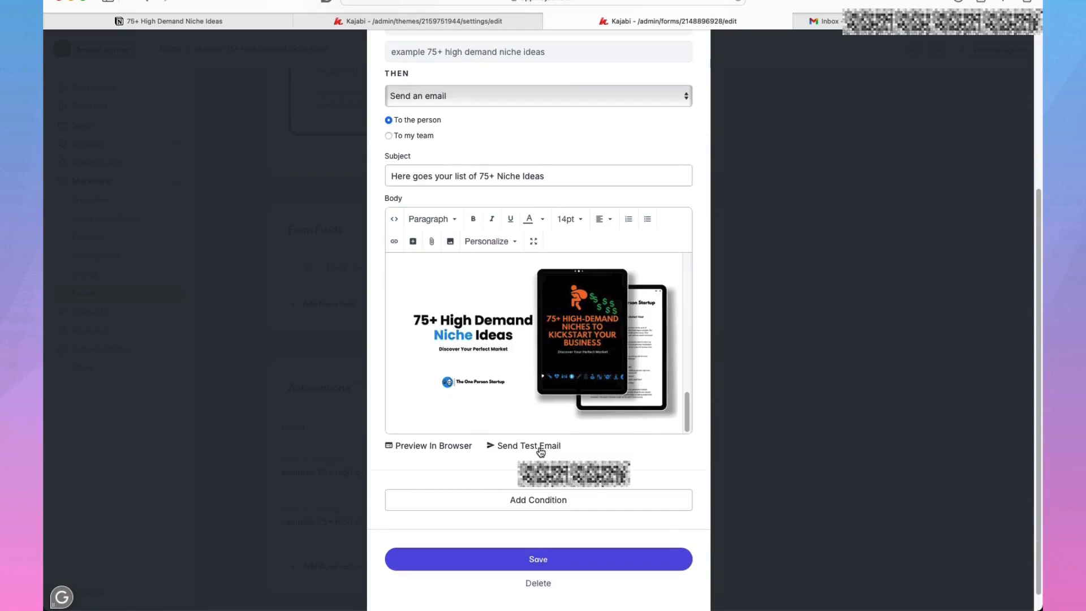
pyautogui.click(567, 505)
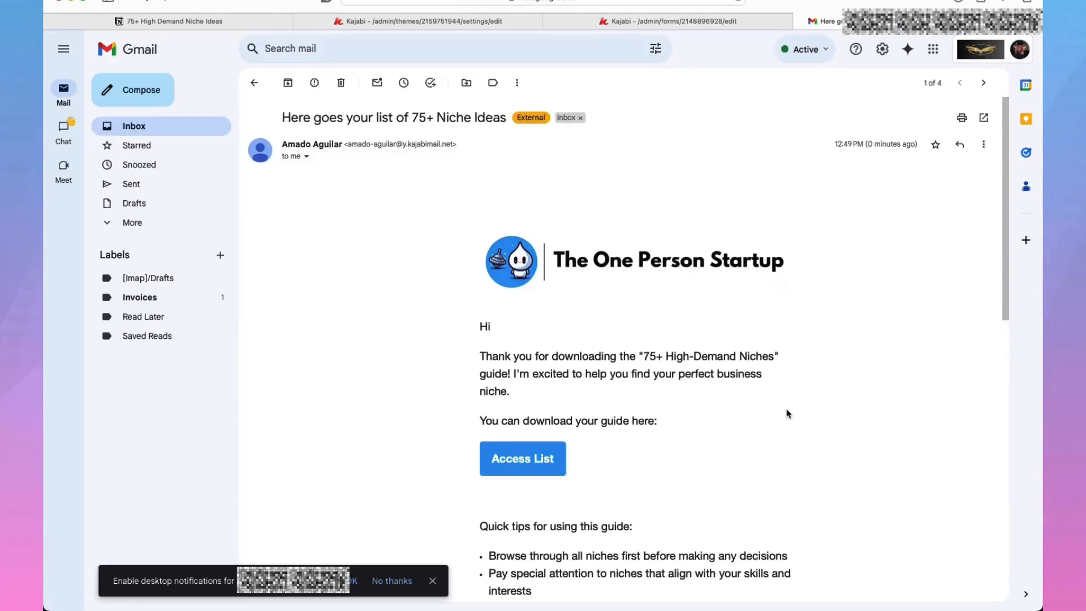
# - Review the new test email in Gmail, examining the text size, Access List button, quick tips and closing image
pyautogui.scroll(-3, 787, 414)
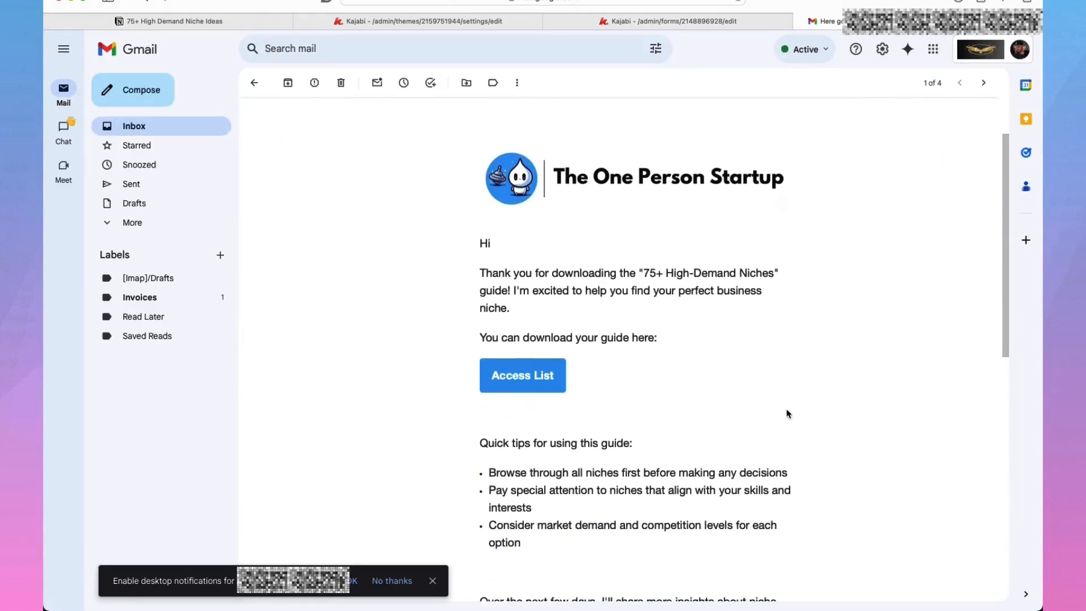
pyautogui.scroll(-3, 788, 414)
pyautogui.scroll(-5, 787, 410)
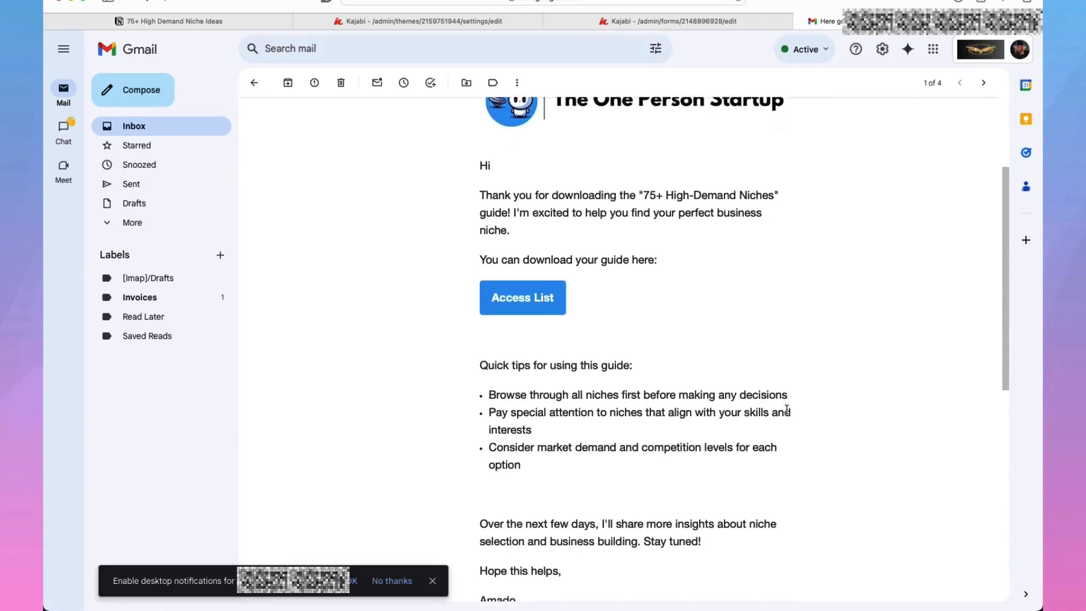
pyautogui.scroll(-6, 788, 413)
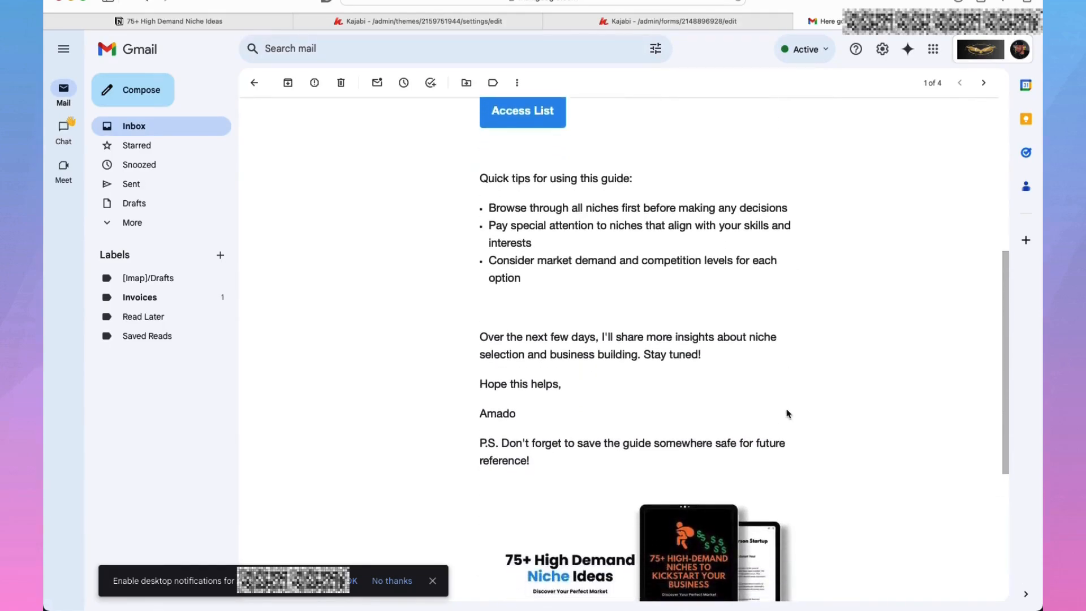
pyautogui.scroll(-3, 787, 414)
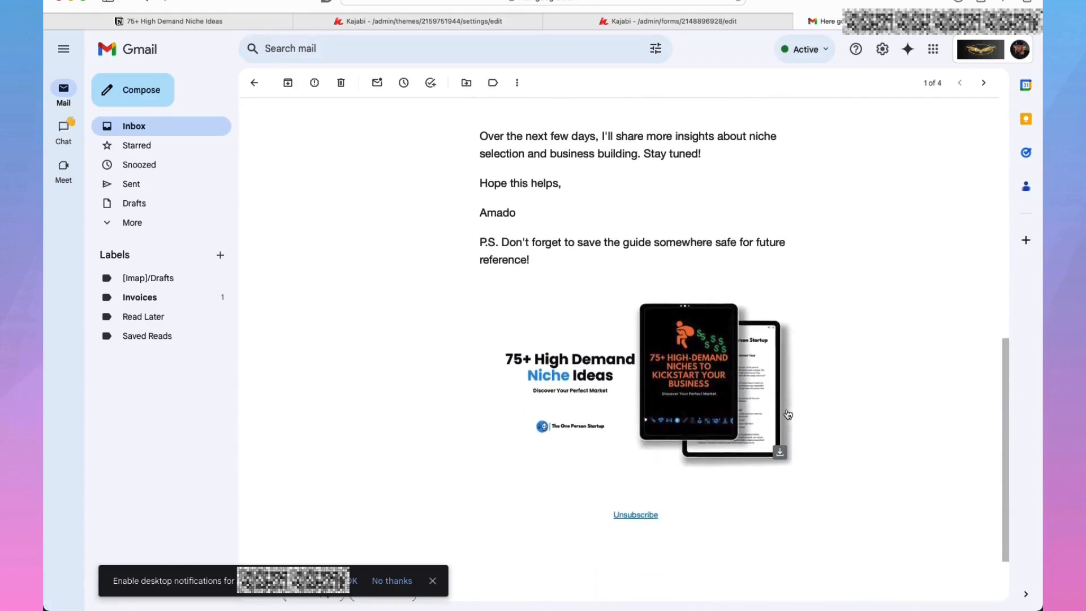
pyautogui.scroll(7, 788, 415)
pyautogui.scroll(10, 788, 414)
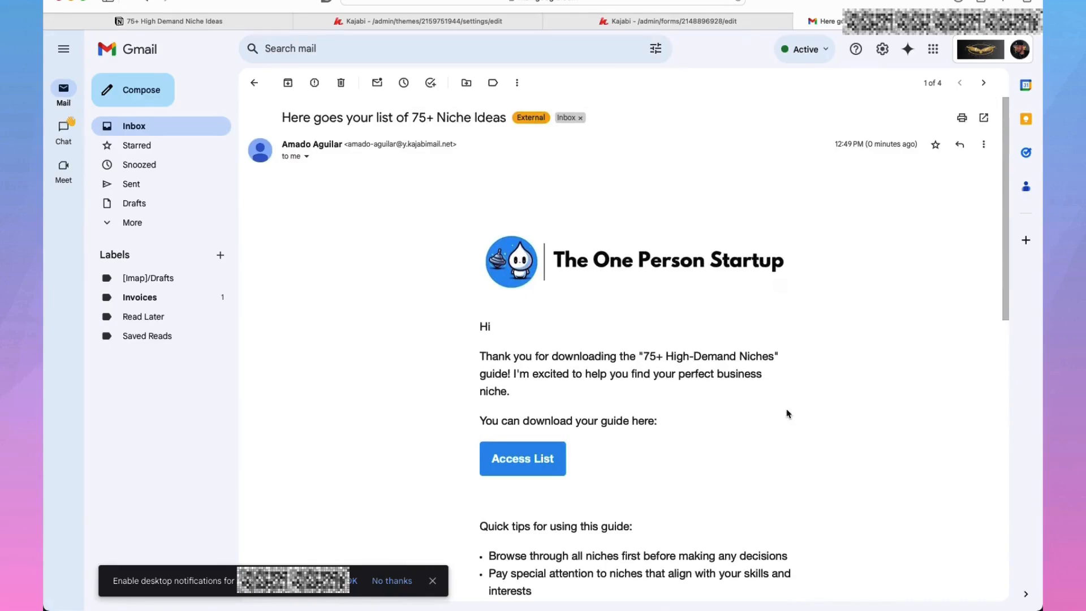
pyautogui.scroll(-2, 788, 414)
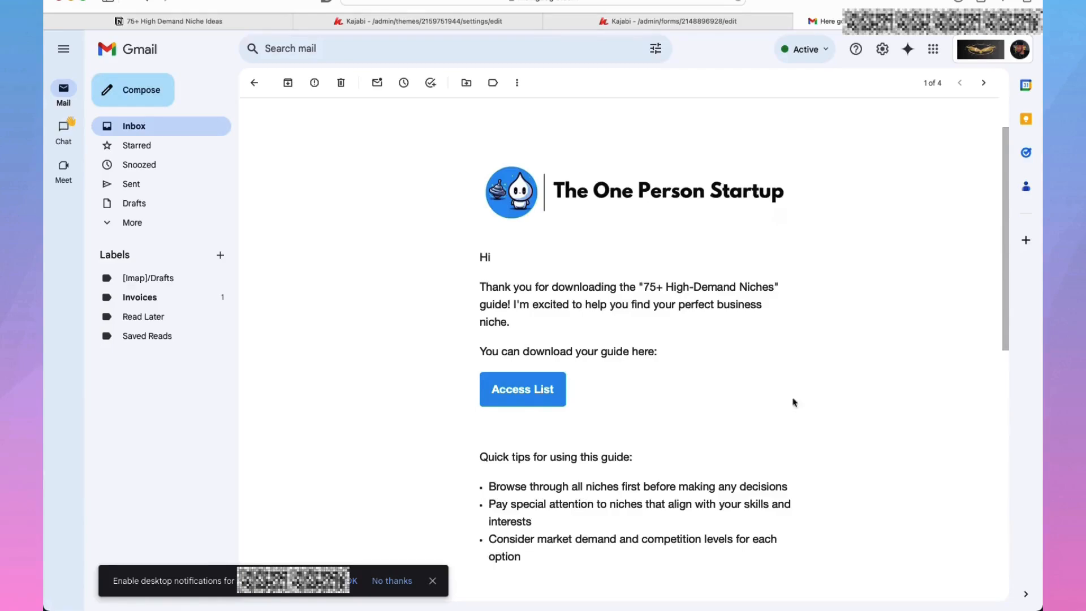
# - Close the Gmail page, return to the Kajabi automation and save its changes
pyautogui.press('super+w')
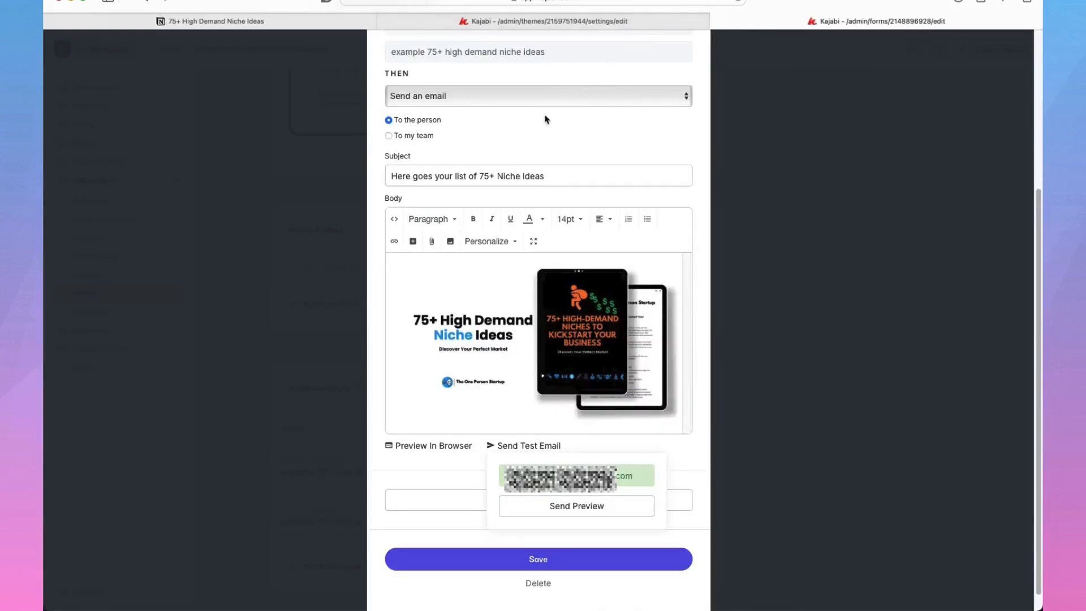
pyautogui.click(447, 474)
pyautogui.click(524, 564)
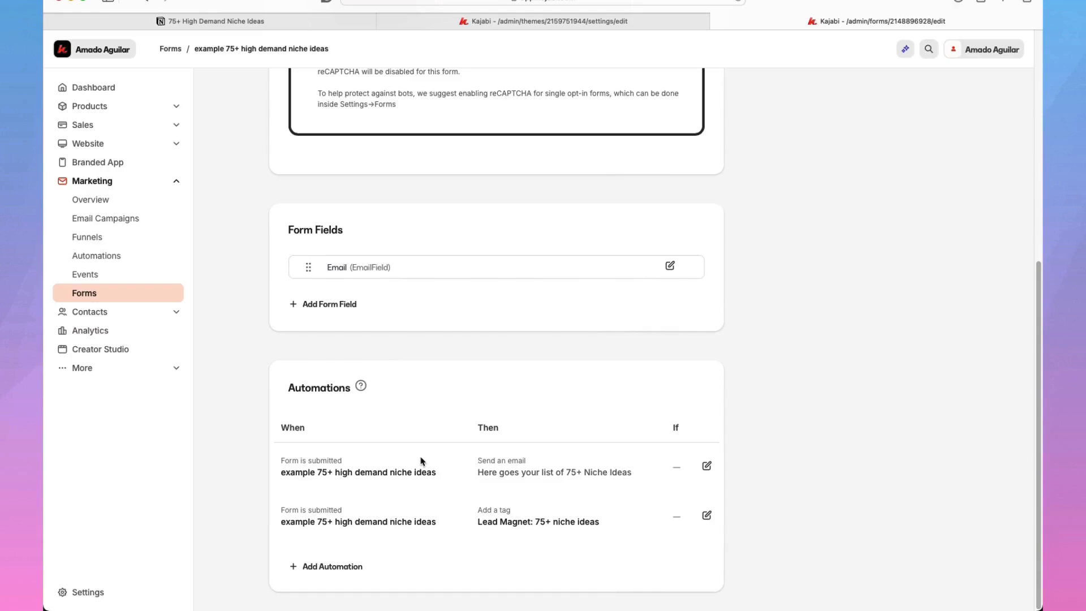
# - Save the "example 75+ high demand niche ideas" form and look over its opt-in settings and fields
pyautogui.scroll(7, 422, 460)
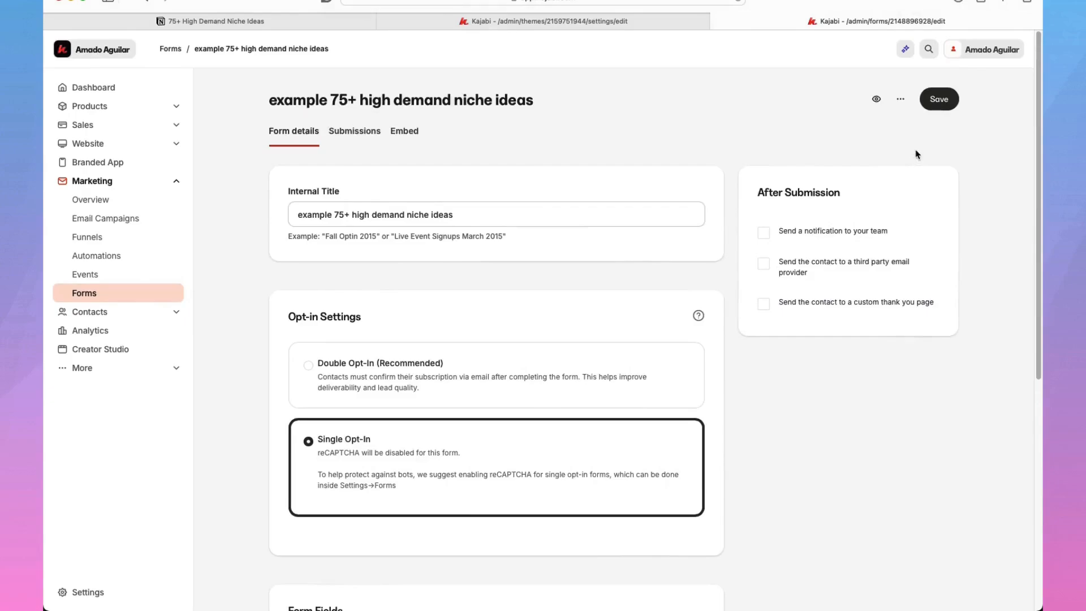
pyautogui.click(945, 101)
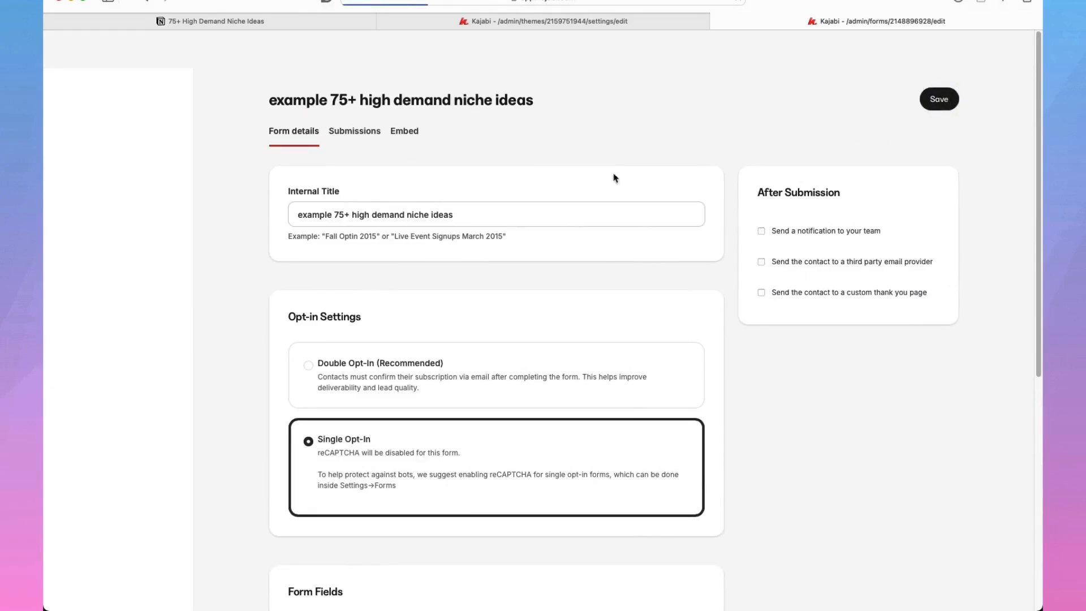
pyautogui.scroll(-5, 628, 225)
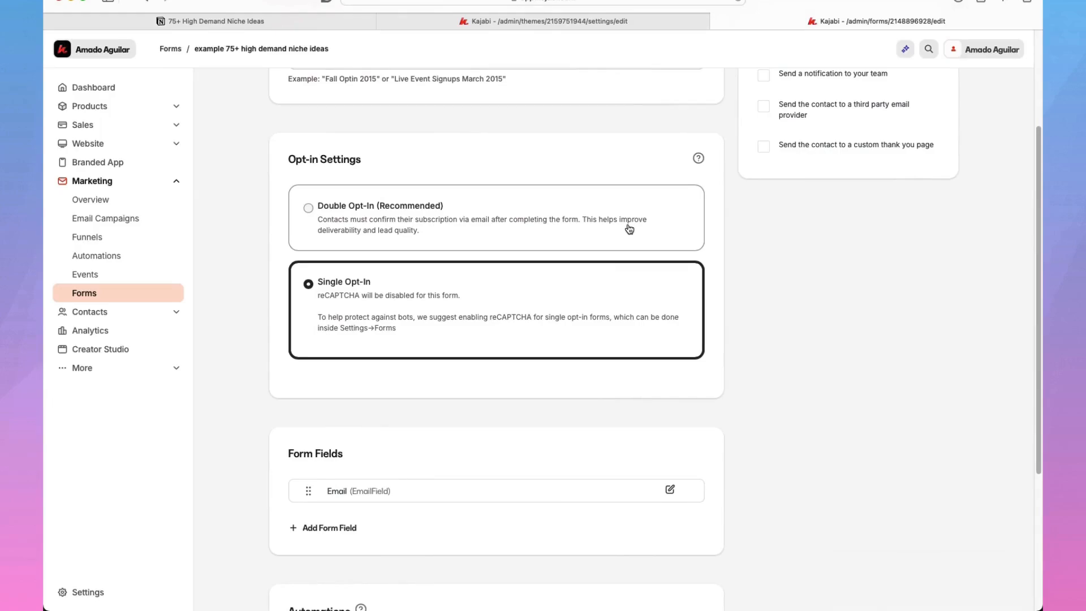
pyautogui.scroll(5, 629, 229)
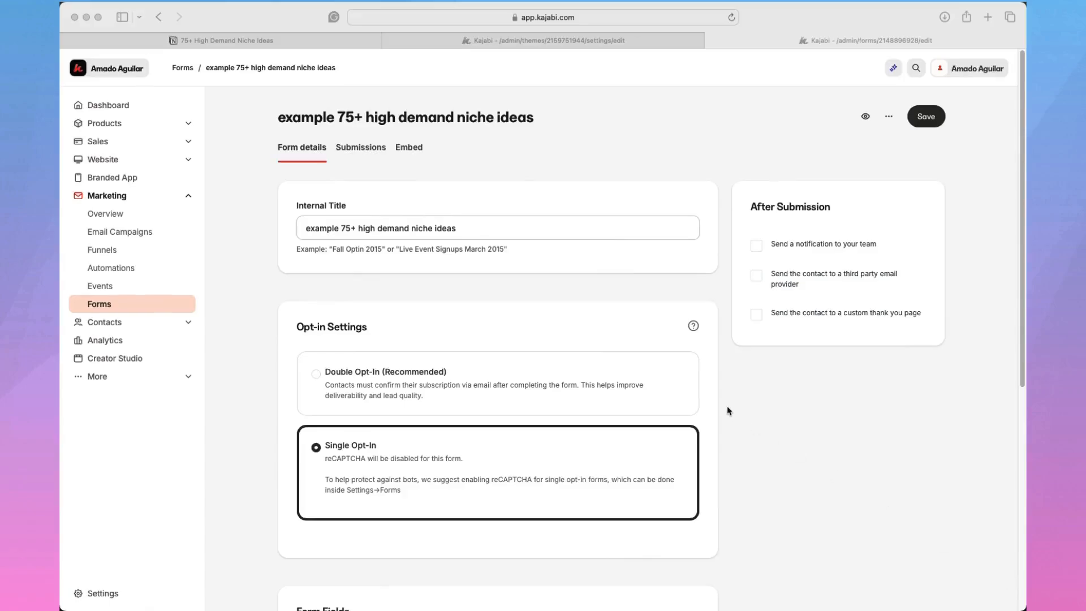
# - Close the form page, look through the landing page Form block's list of available forms, and check the block beneath the page copy
pyautogui.click(711, 40)
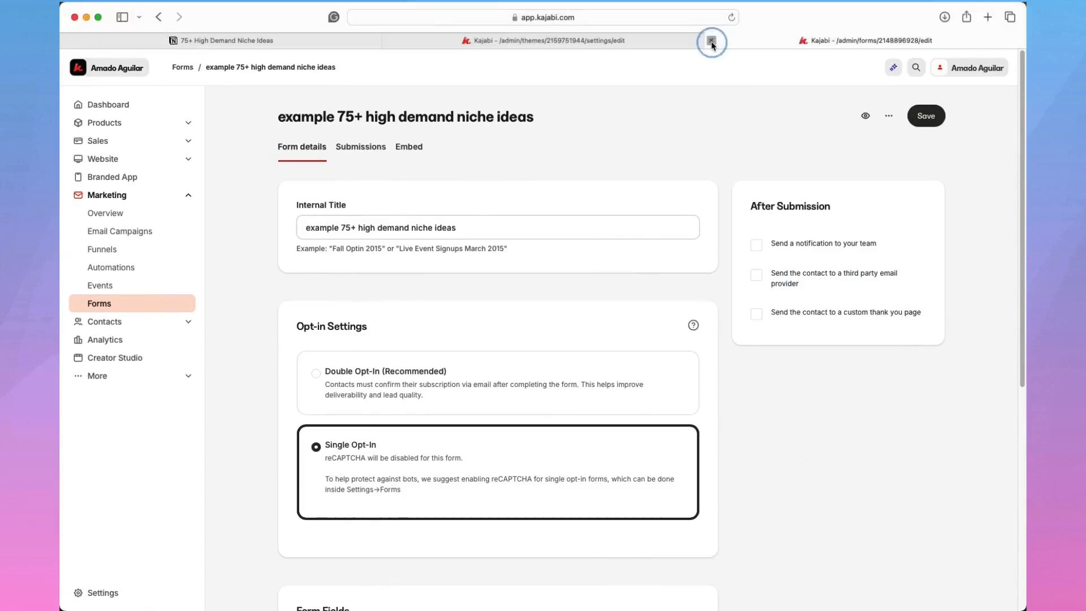
pyautogui.scroll(10, 529, 209)
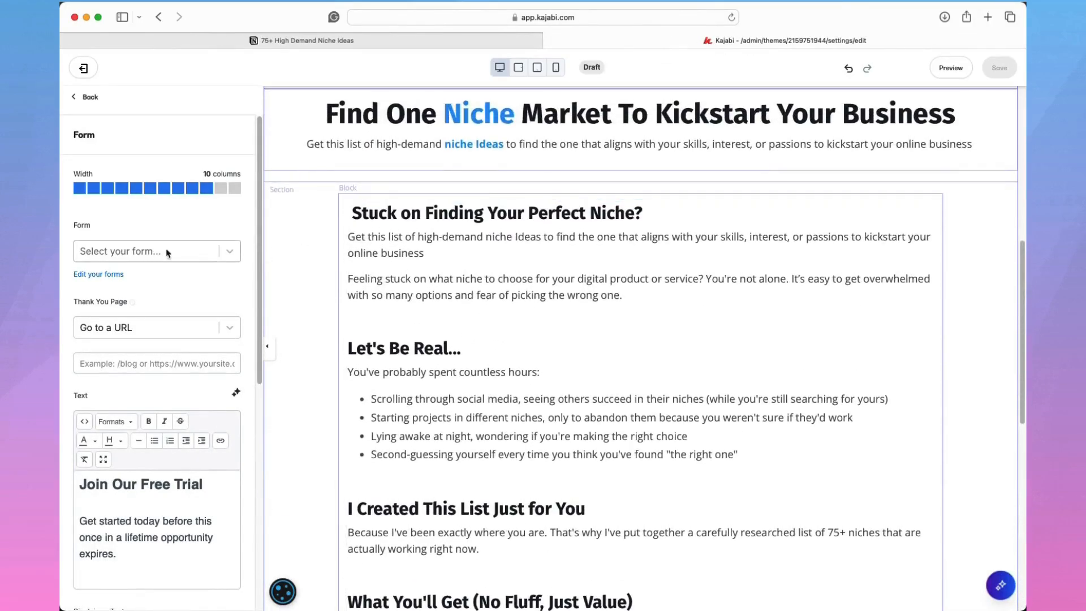
pyautogui.click(228, 253)
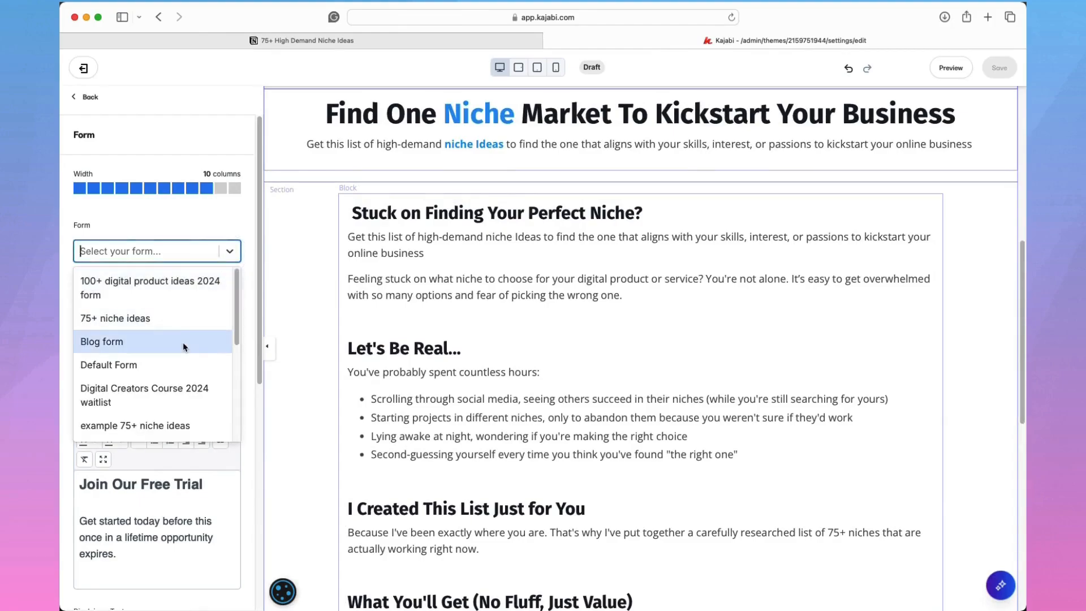
pyautogui.scroll(-5, 189, 338)
pyautogui.scroll(-2, 185, 340)
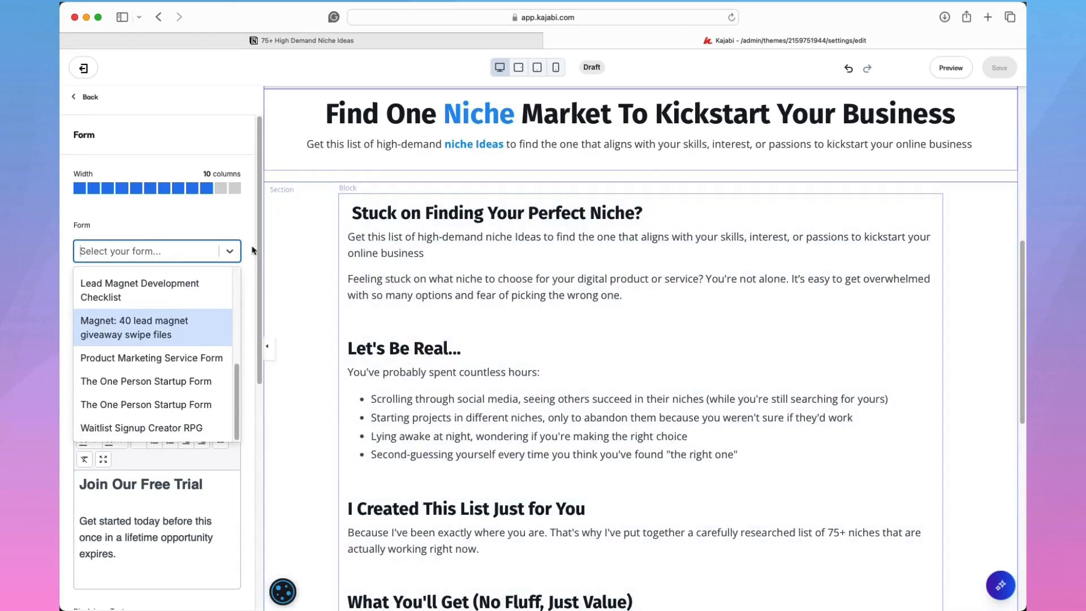
pyautogui.click(253, 232)
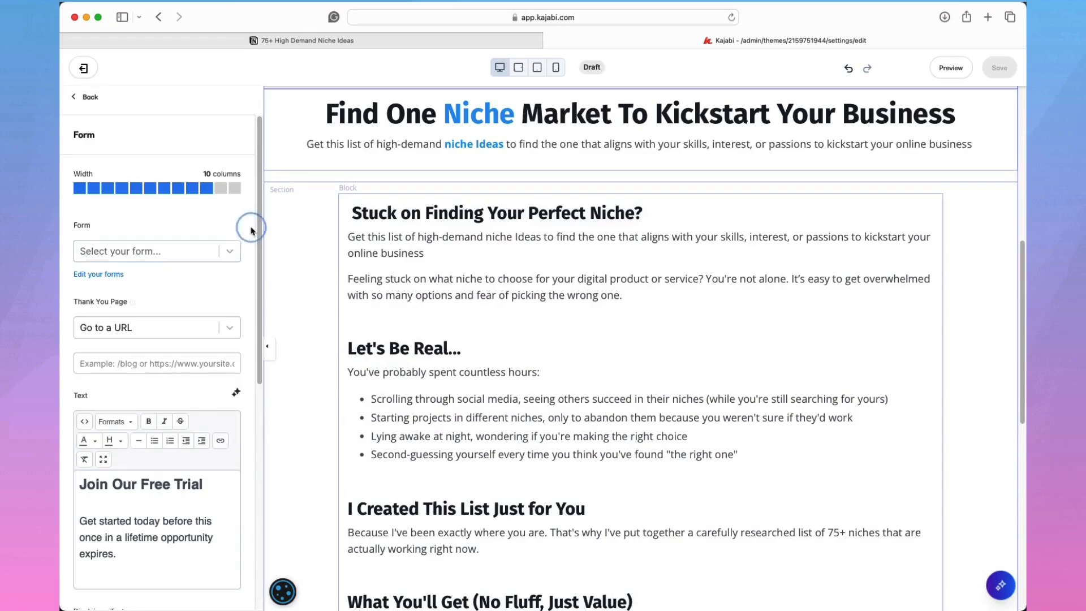
pyautogui.scroll(-5, 366, 378)
pyautogui.scroll(-4, 367, 377)
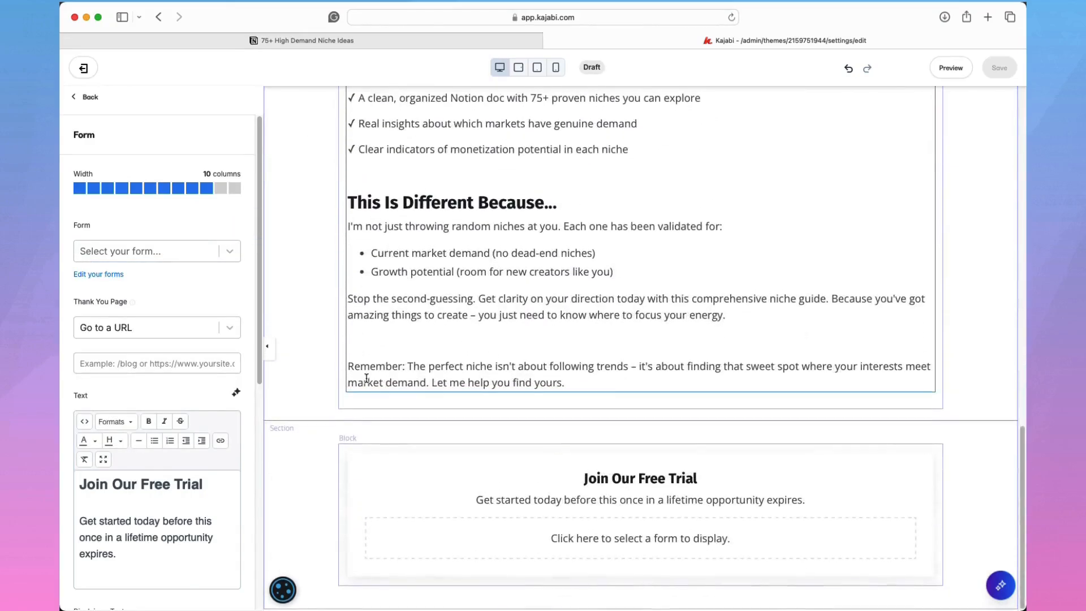
pyautogui.click(298, 275)
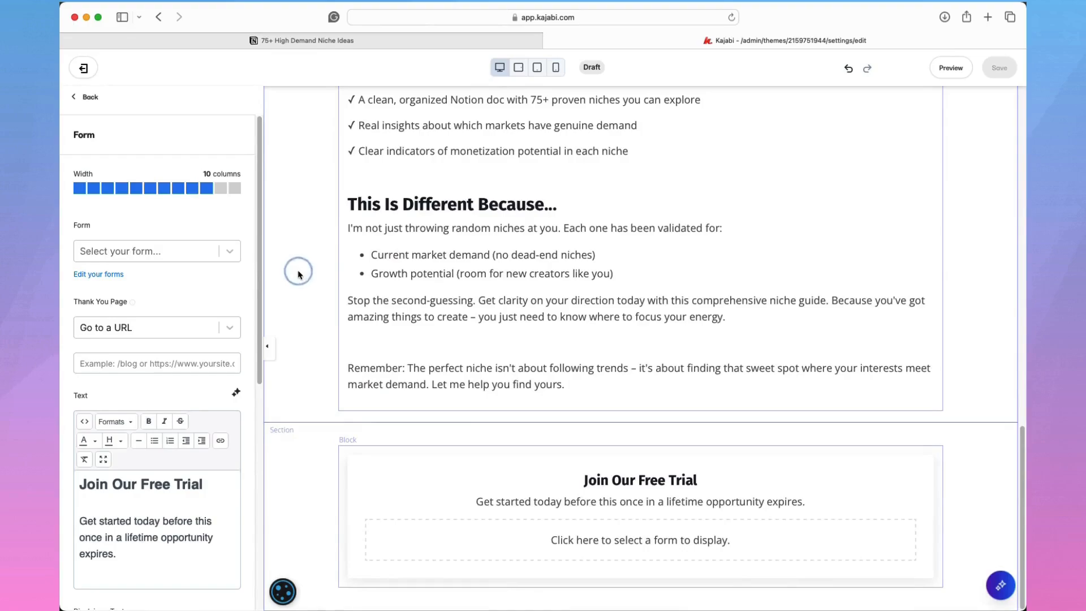
# - Assign the "example 75+ high demand niche ideas" form to the Form block beneath the page copy
pyautogui.scroll(-3, 298, 274)
pyautogui.scroll(-3, 298, 275)
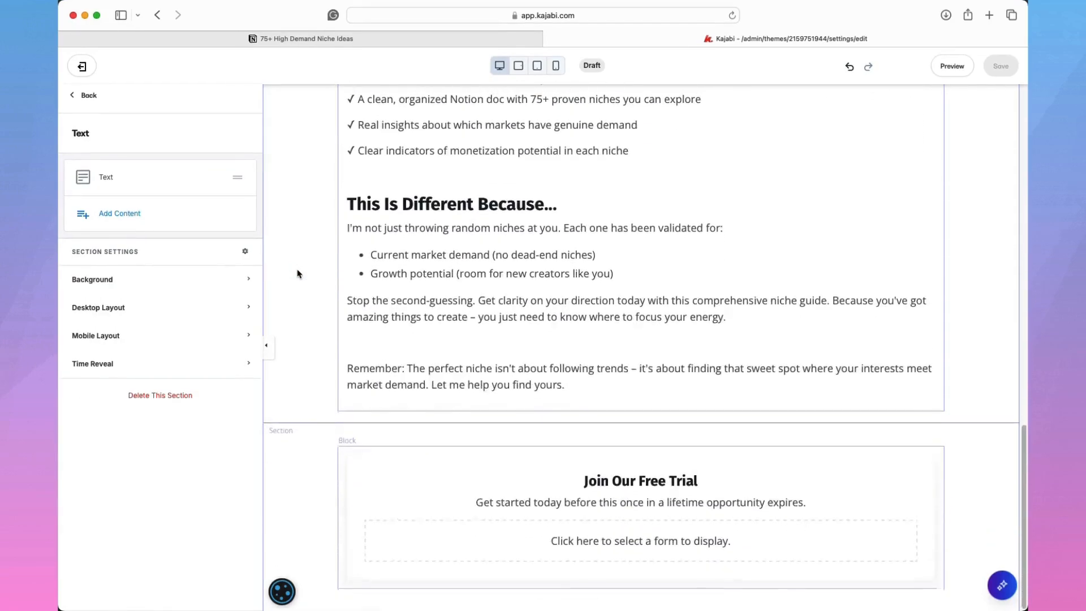
pyautogui.click(306, 495)
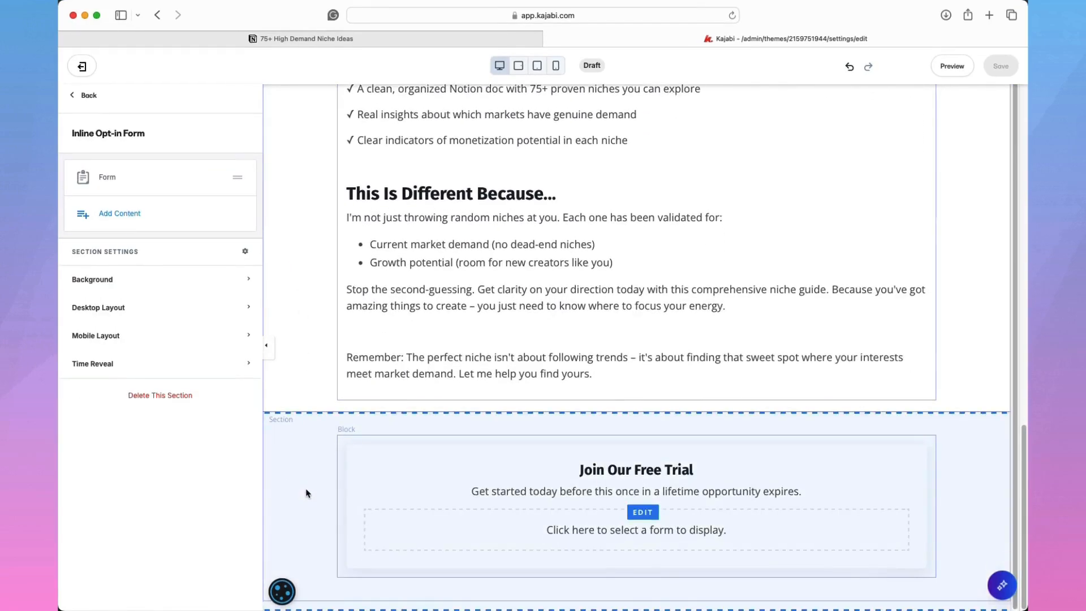
pyautogui.click(108, 178)
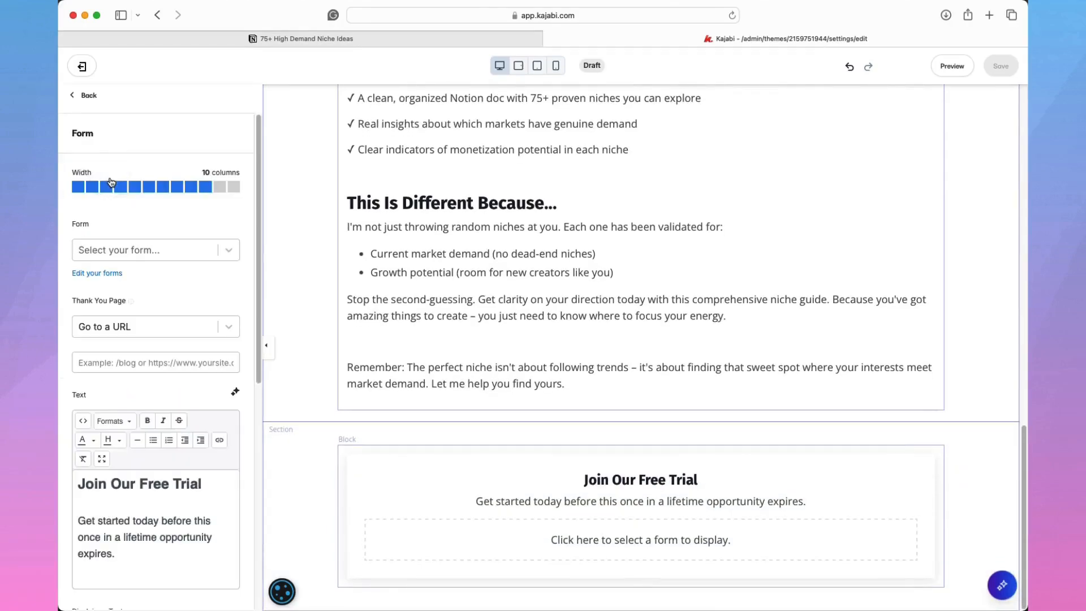
pyautogui.click(226, 252)
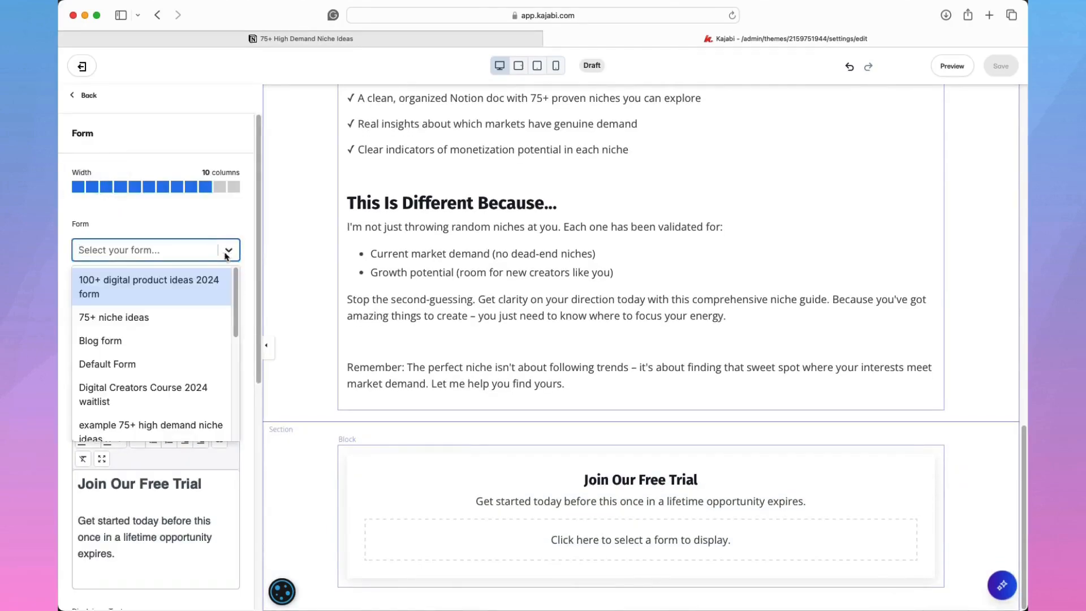
pyautogui.scroll(-1, 97, 363)
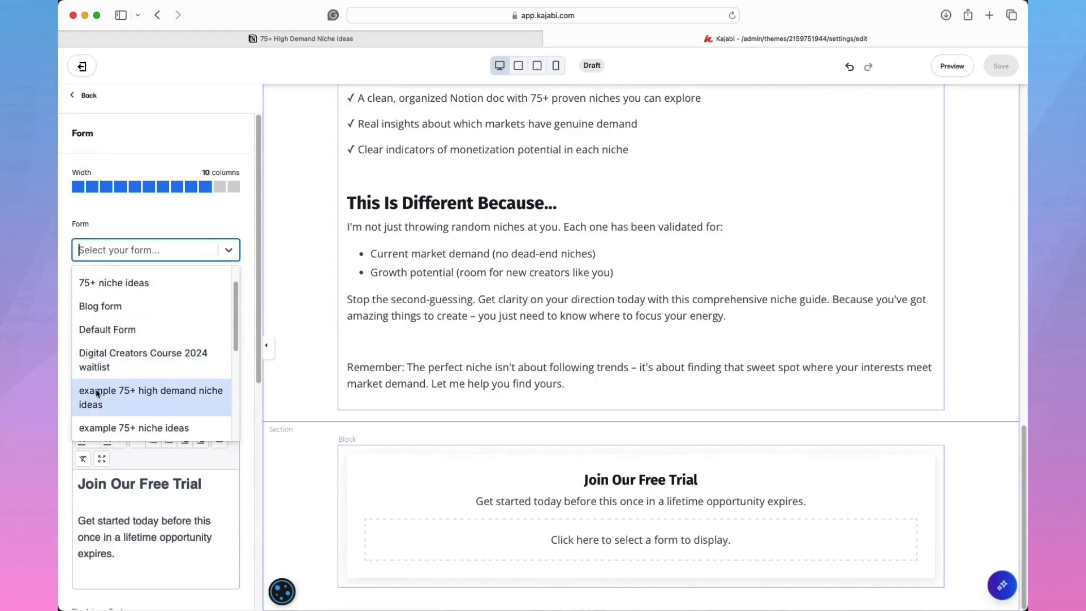
pyautogui.click(138, 396)
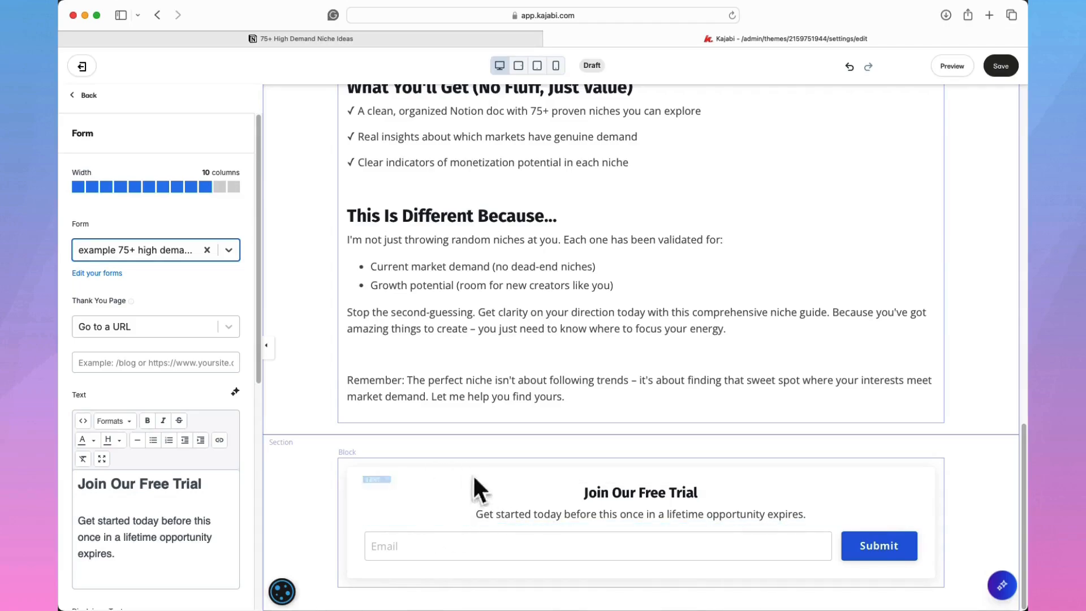
# - Replace the Form block's text with the heading "Get Your Free List Of Niche Ideas" and a paragraph offering instant access to 75+ profitable niche ideas
pyautogui.click(601, 502)
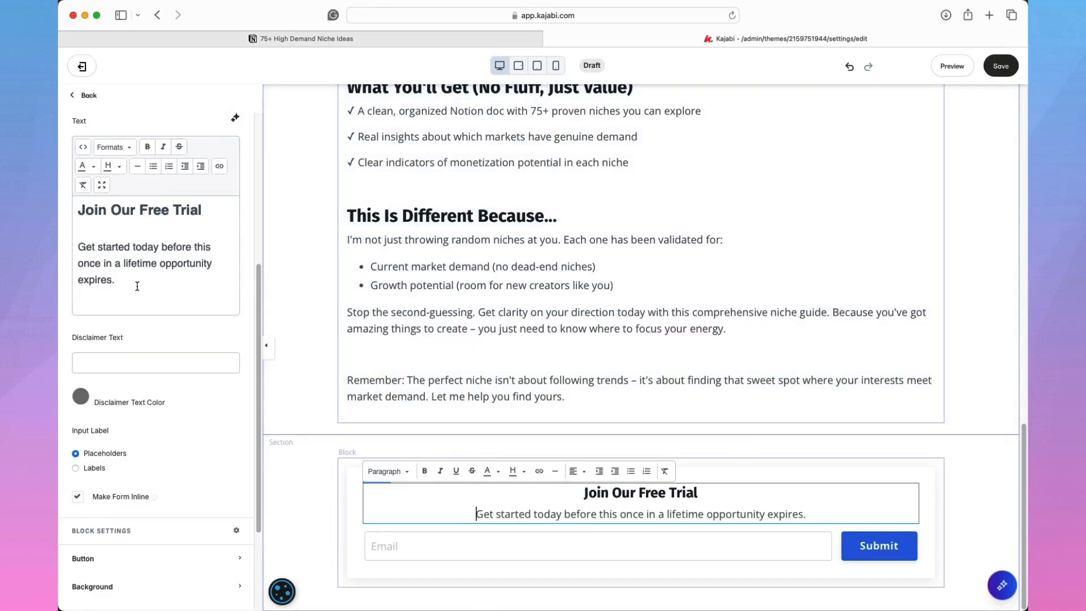
pyautogui.moveTo(137, 286); pyautogui.dragTo(78, 208)
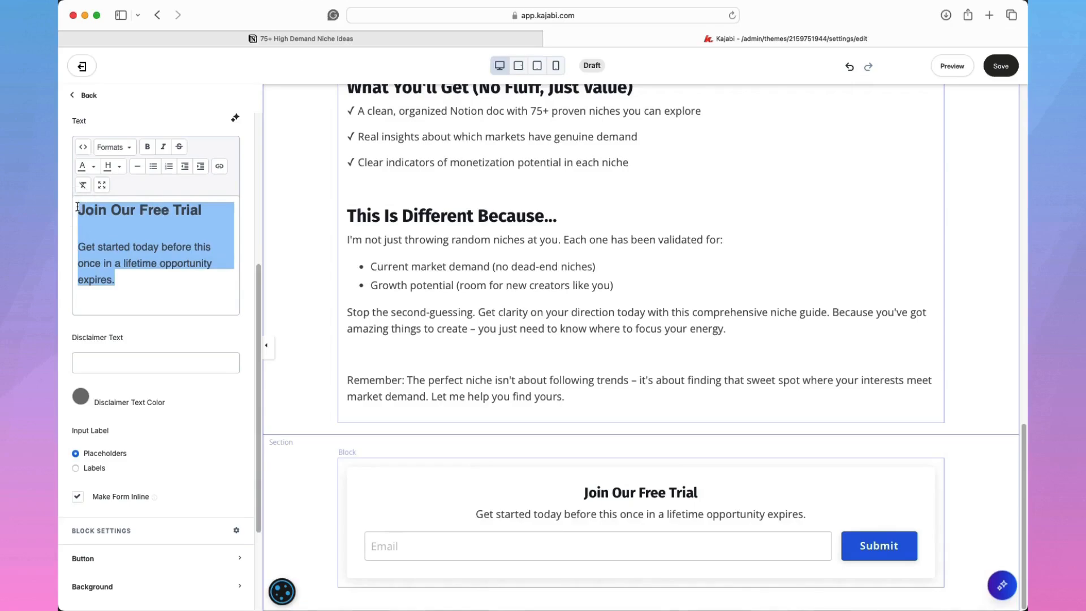
pyautogui.press('BackSpace')
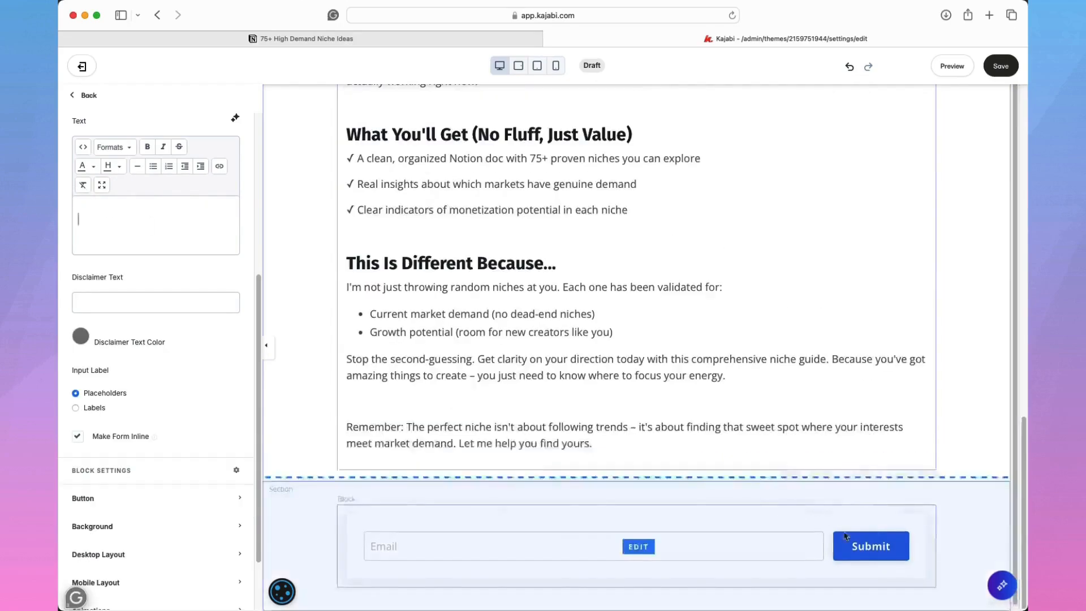
pyautogui.click(149, 230)
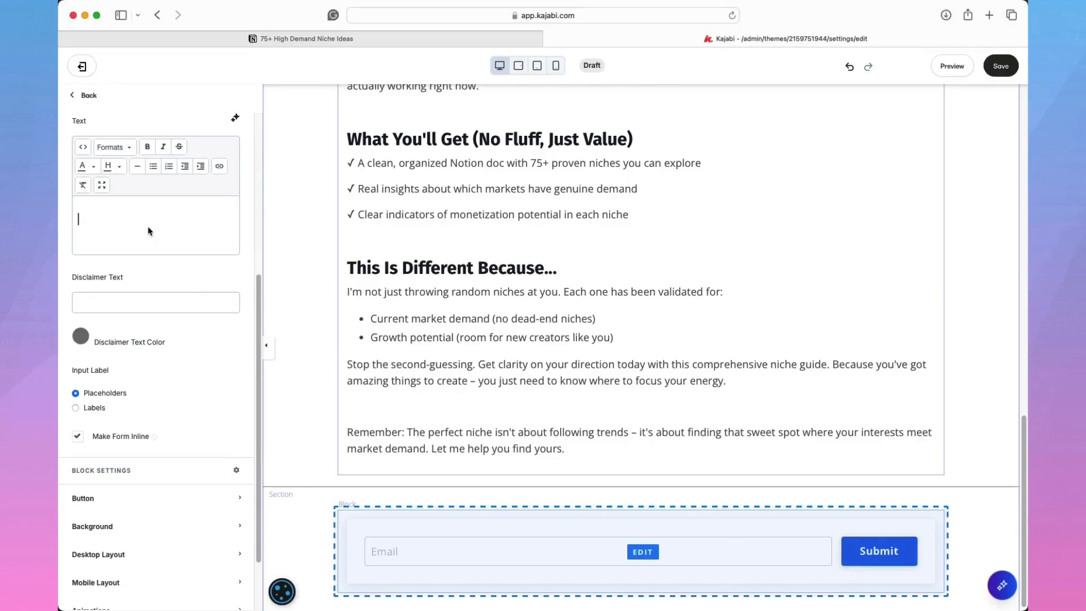
pyautogui.write('Get Your Free List Of Niche Ideas Get instant access to 75+ profitable niche ideas for your next business venture. Spend less time figuring out what niche you should choose and start building a business that works with your skills, interests or experience.')
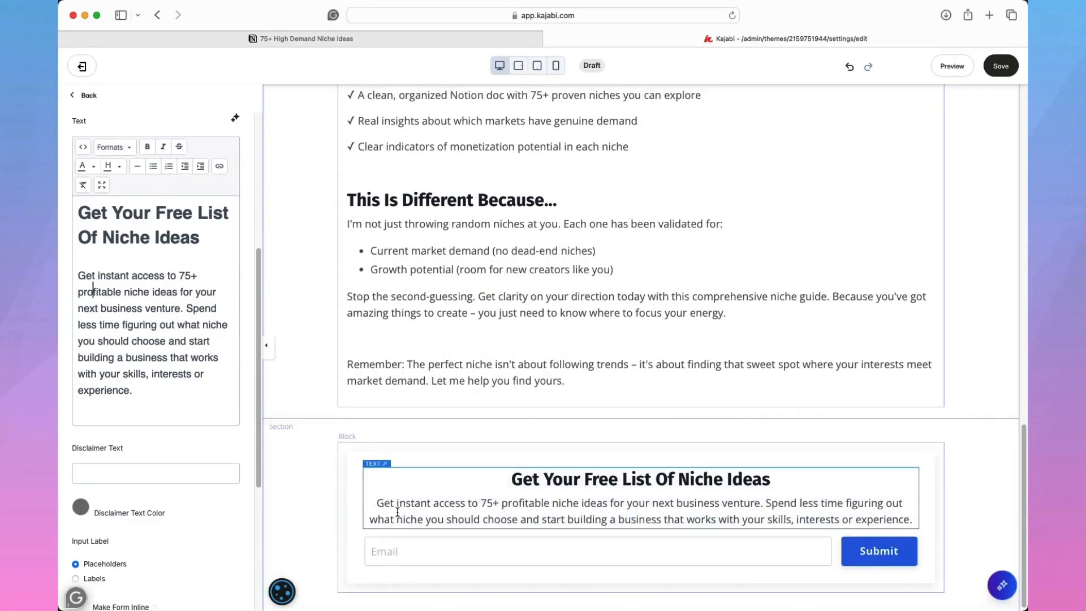
# - Left-align the Form block's description paragraph and change its "Get Your Free List Of Niche Ideas" title to Heading 2
pyautogui.click(420, 511)
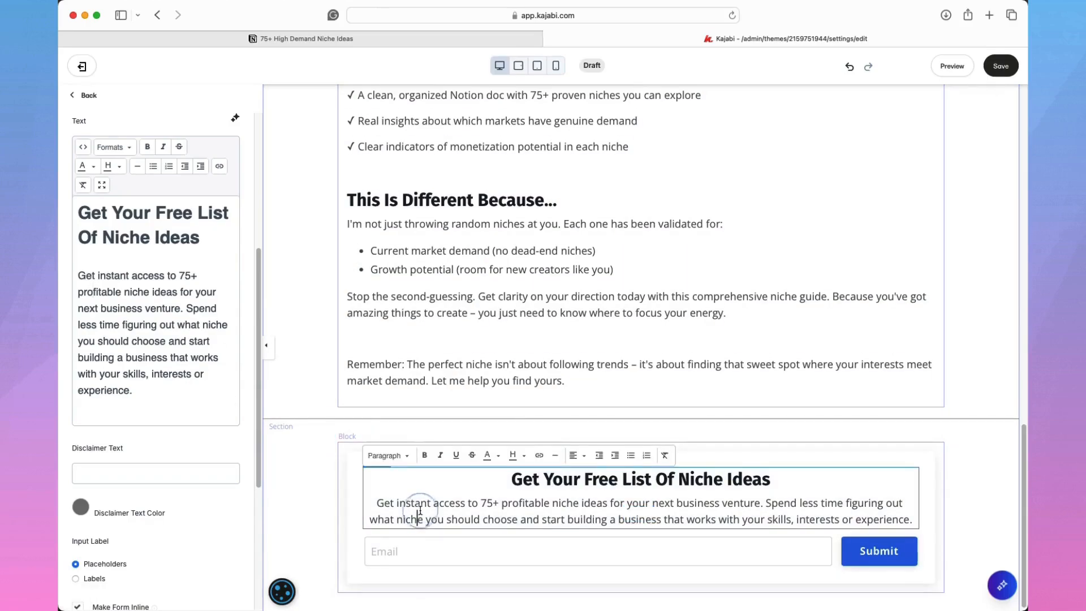
pyautogui.click(583, 458)
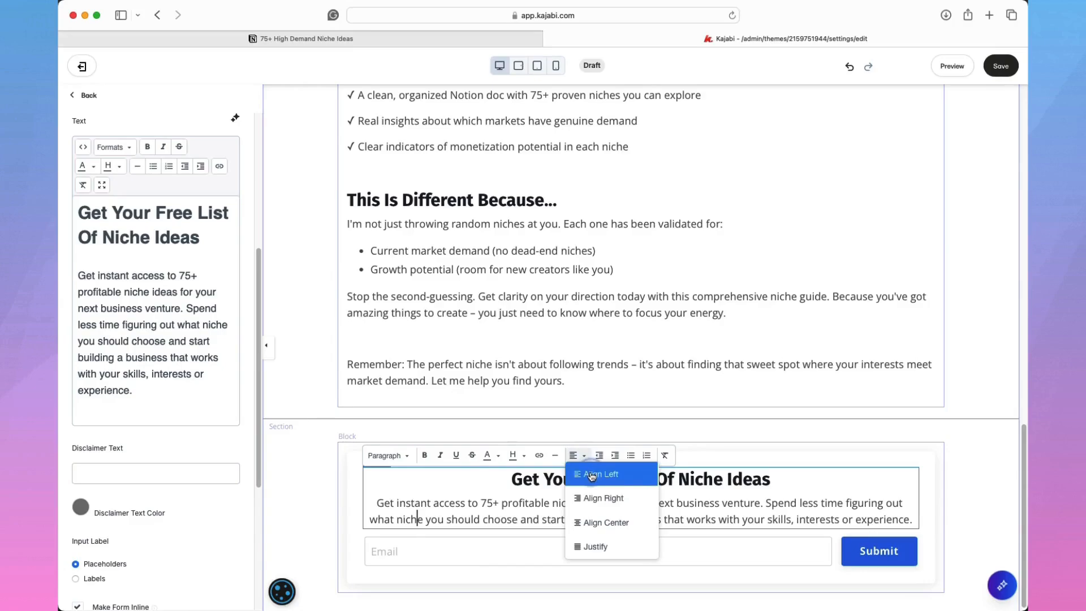
pyautogui.click(591, 476)
pyautogui.click(594, 484)
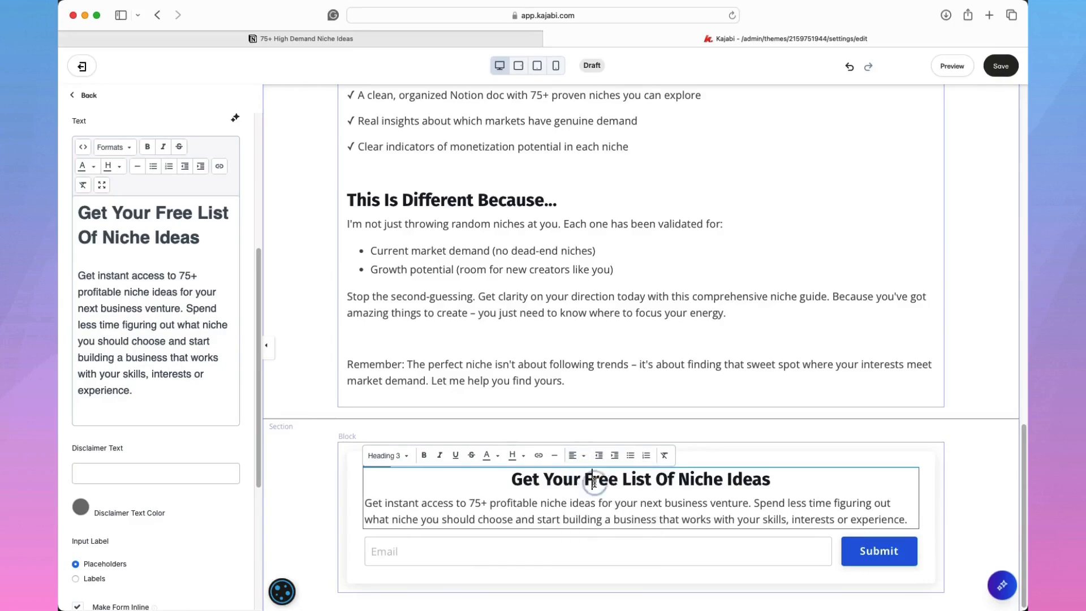
pyautogui.click(407, 456)
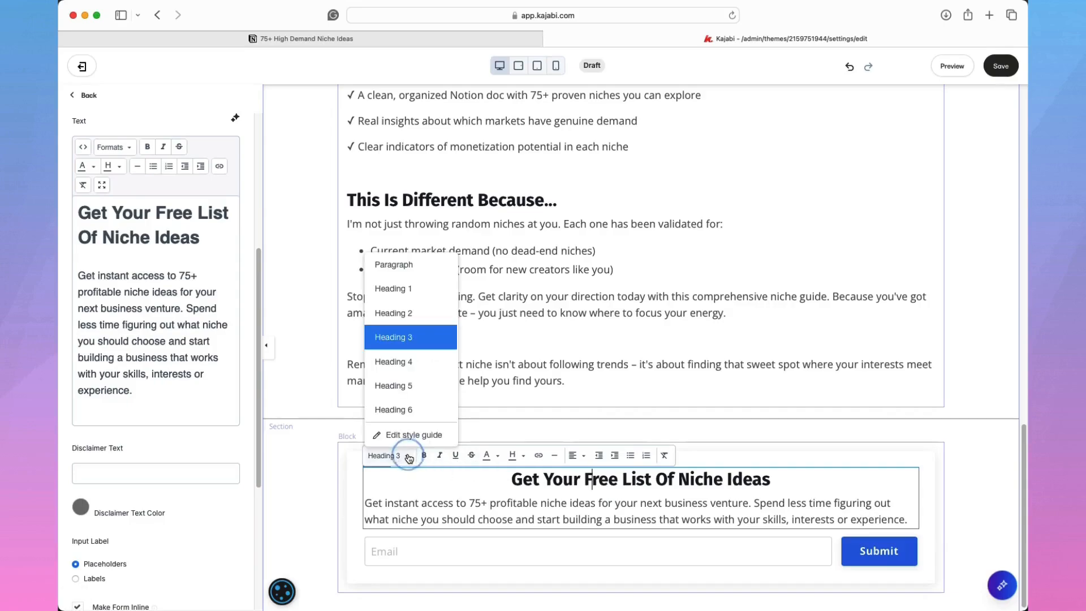
pyautogui.click(409, 312)
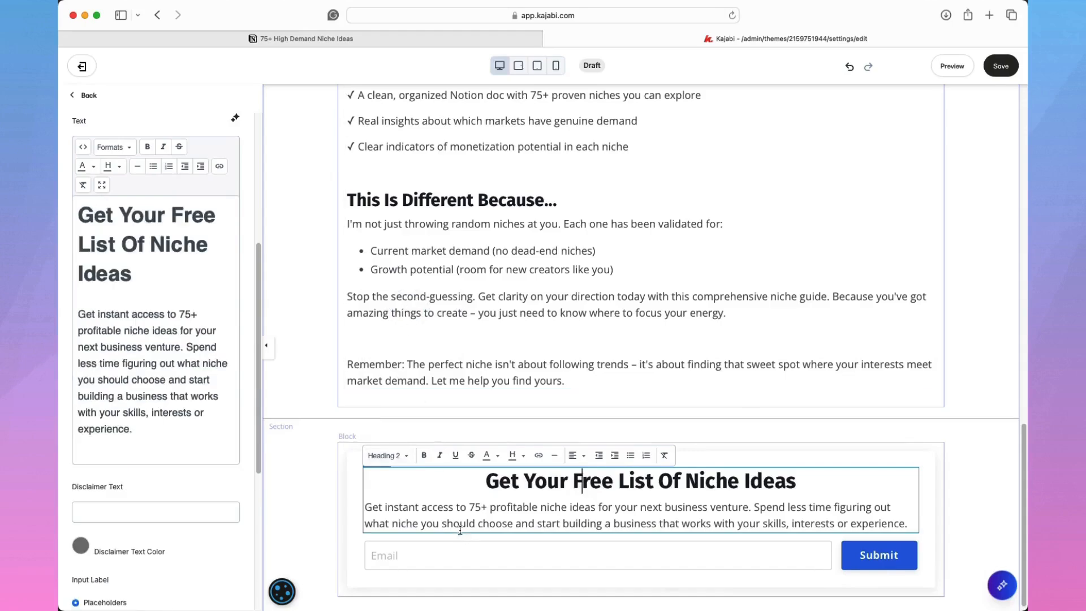
pyautogui.scroll(-1, 456, 517)
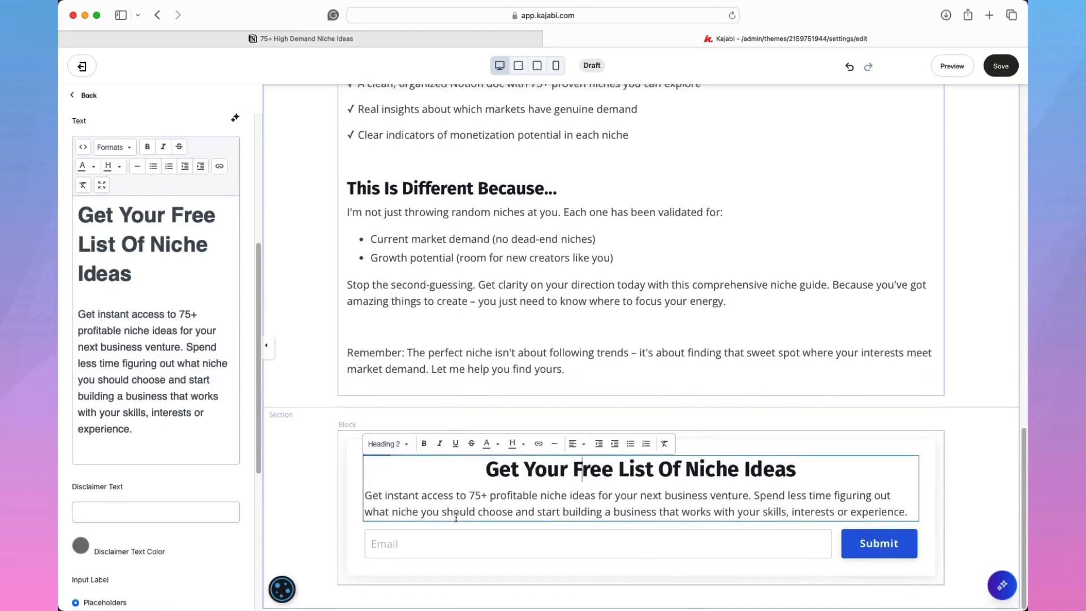
pyautogui.click(583, 471)
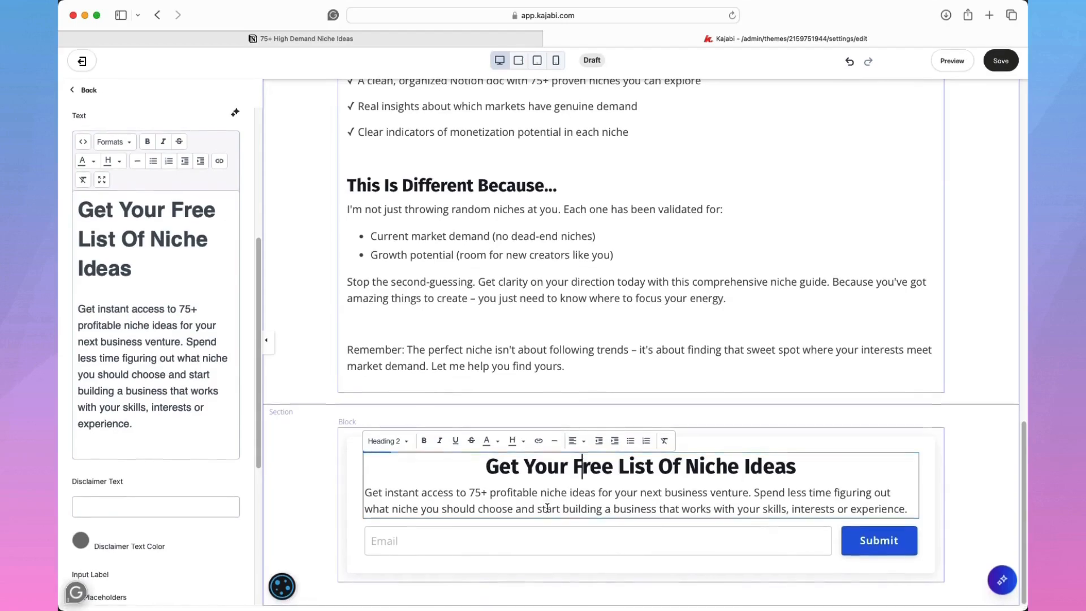
# - Add a form disclaimer covering the immediate email with the product link, privacy, the weekly newsletter and unsubscribing anytime, and save the page
pyautogui.scroll(-3, 186, 408)
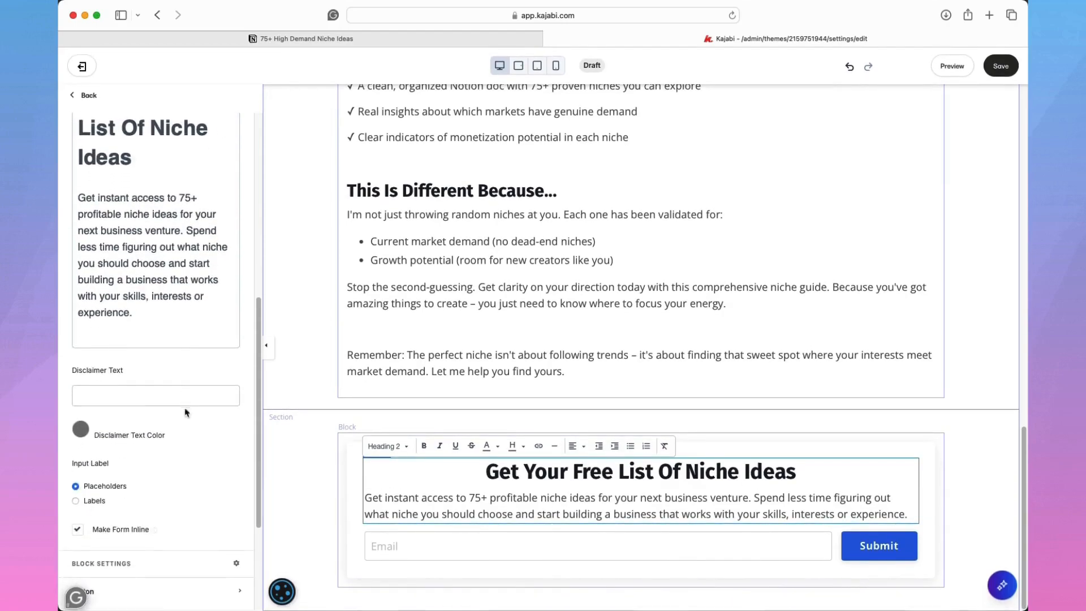
pyautogui.click(153, 396)
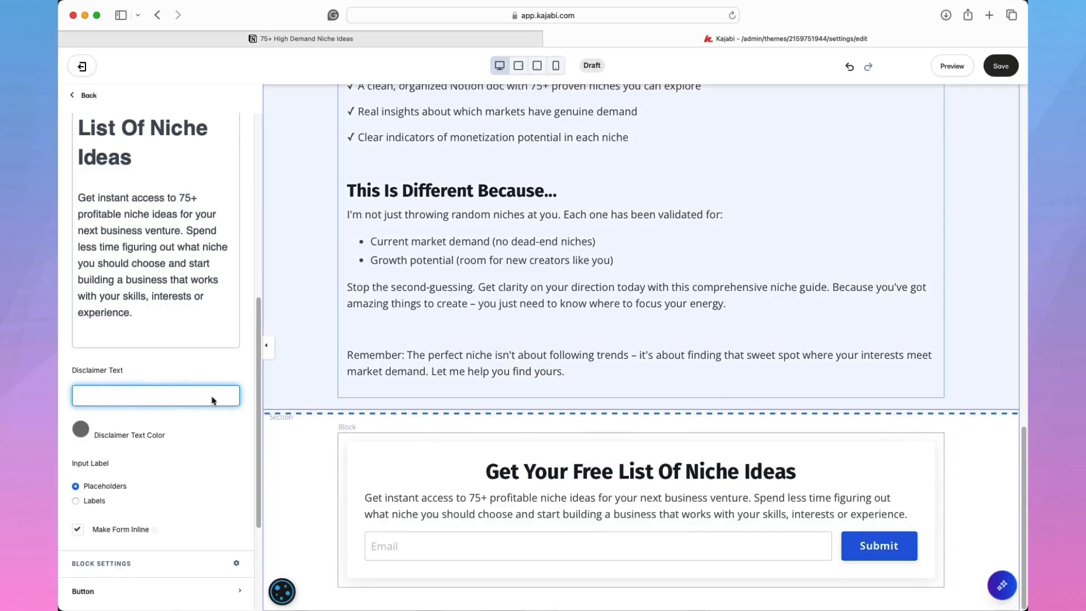
pyautogui.write("By submitting this form, you'll receive an immediate email with a link to this product. We respect your privacy and will only use your email to deliver the promised resource and weekly newsletter. You can unsubscribe anytime.")
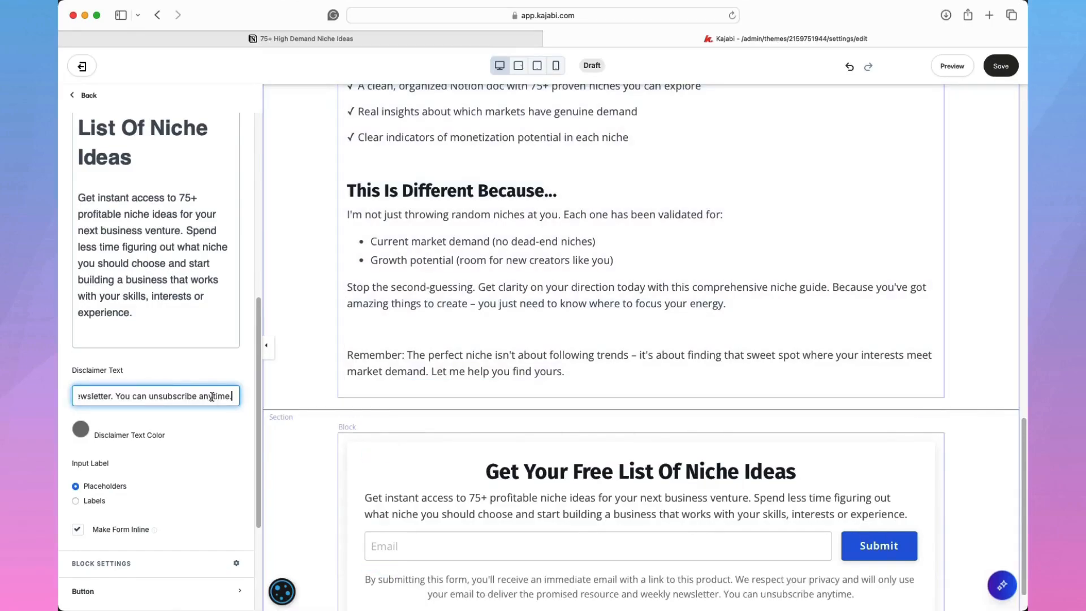
pyautogui.scroll(-2, 456, 495)
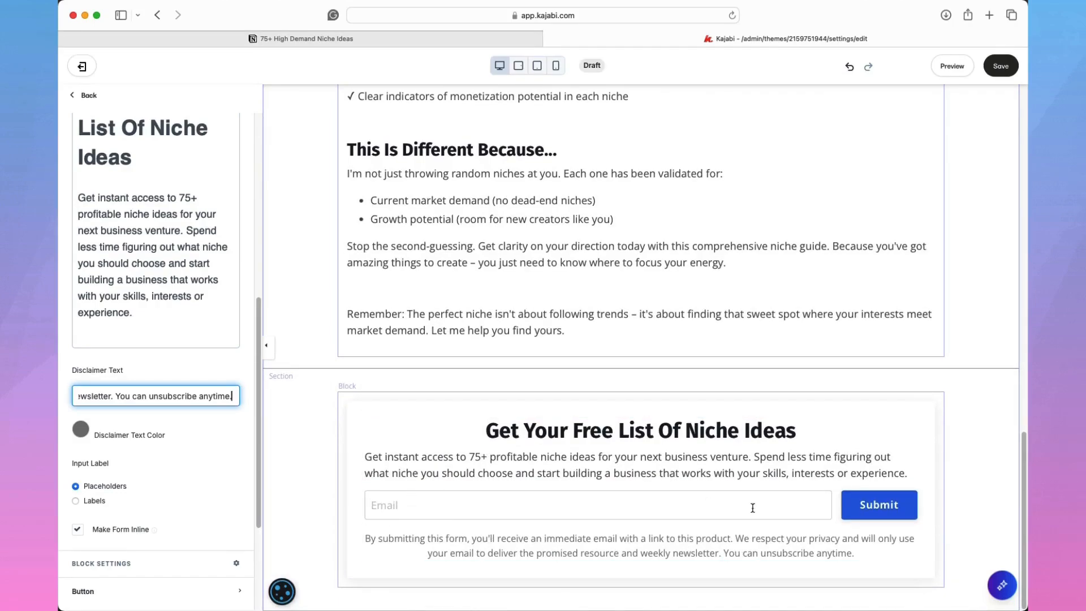
pyautogui.click(999, 71)
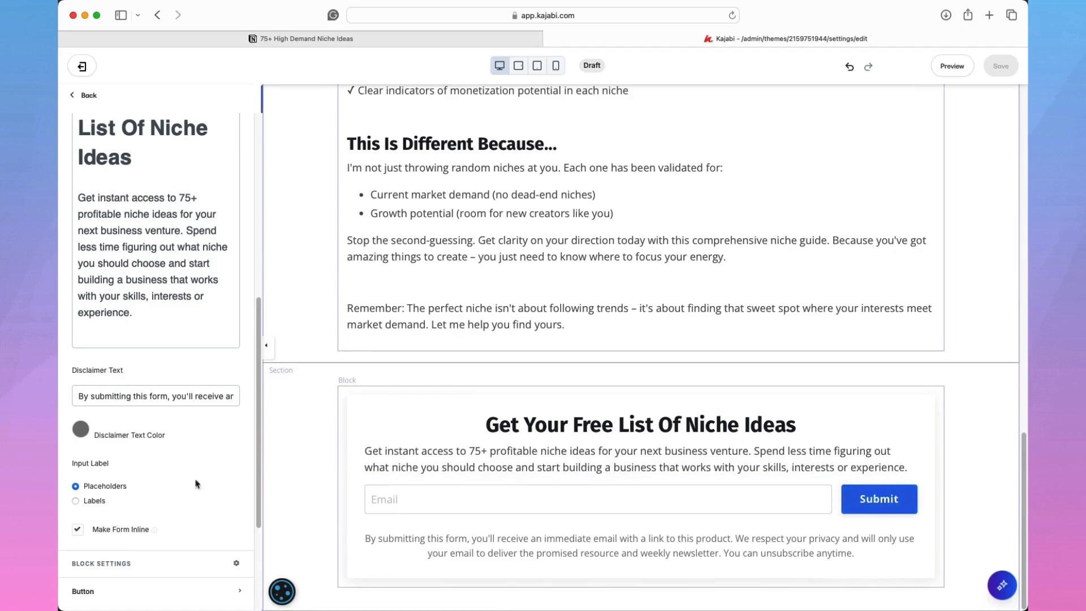
# - Change the Form block's button text to "Get free list"
pyautogui.scroll(-5, 183, 405)
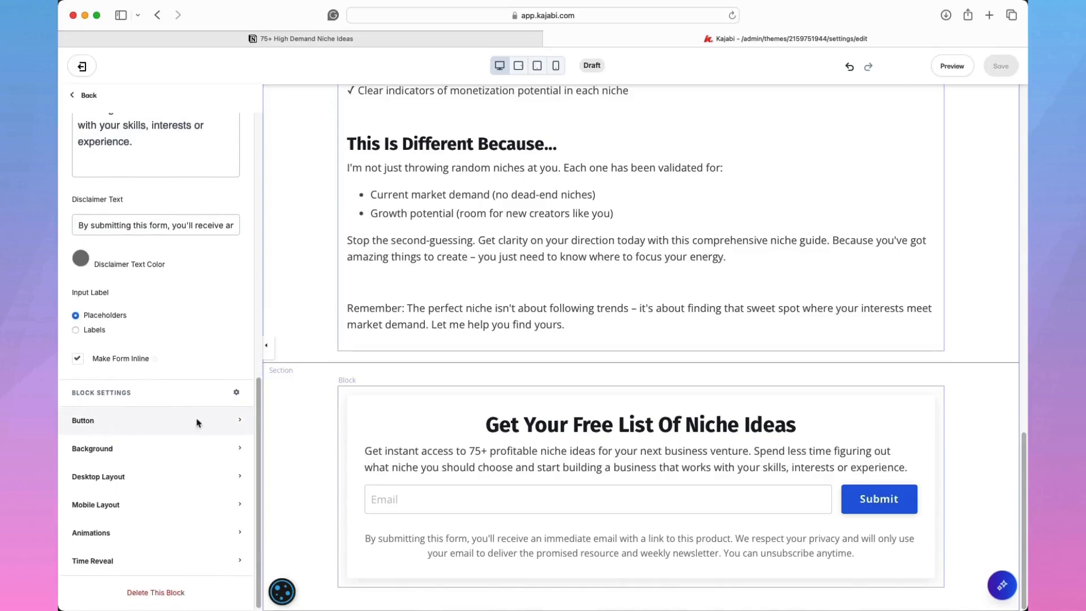
pyautogui.click(238, 423)
pyautogui.scroll(-3, 214, 447)
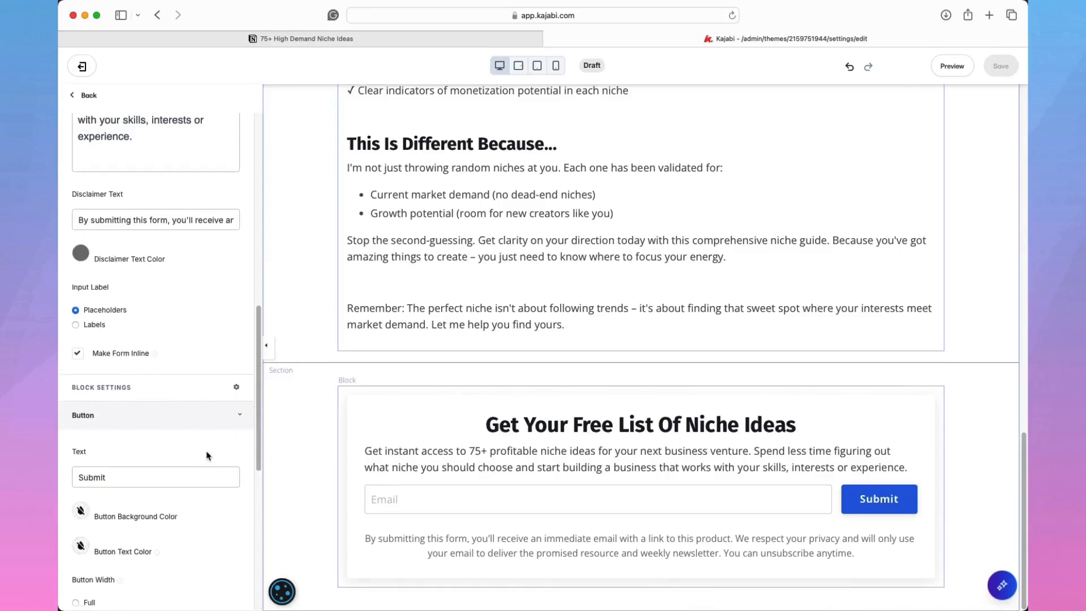
pyautogui.click(130, 402)
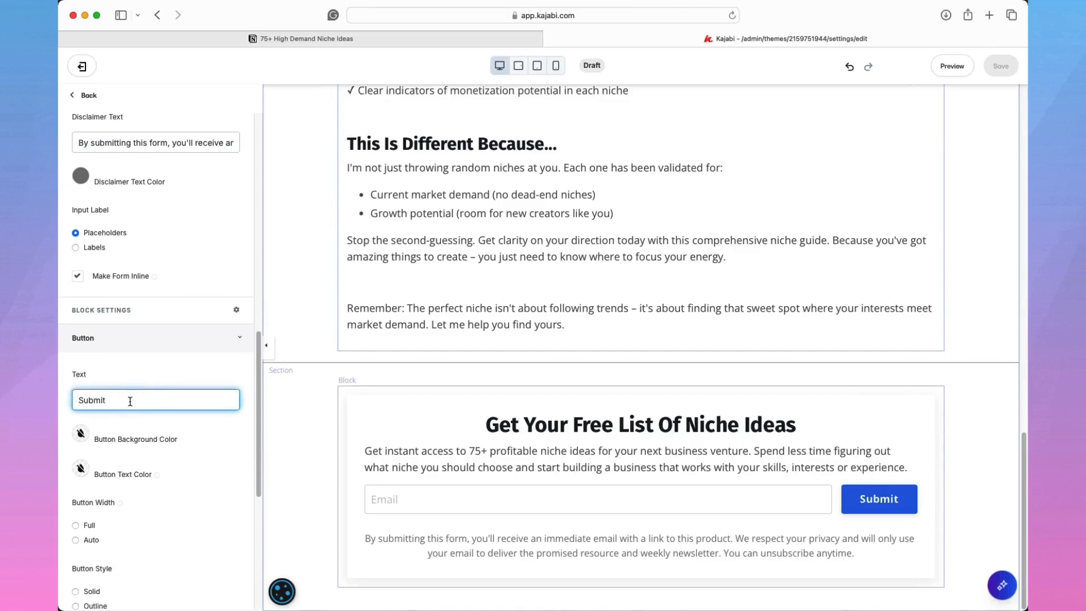
pyautogui.press('super+a')
pyautogui.press('BackSpace')
pyautogui.write('Get')
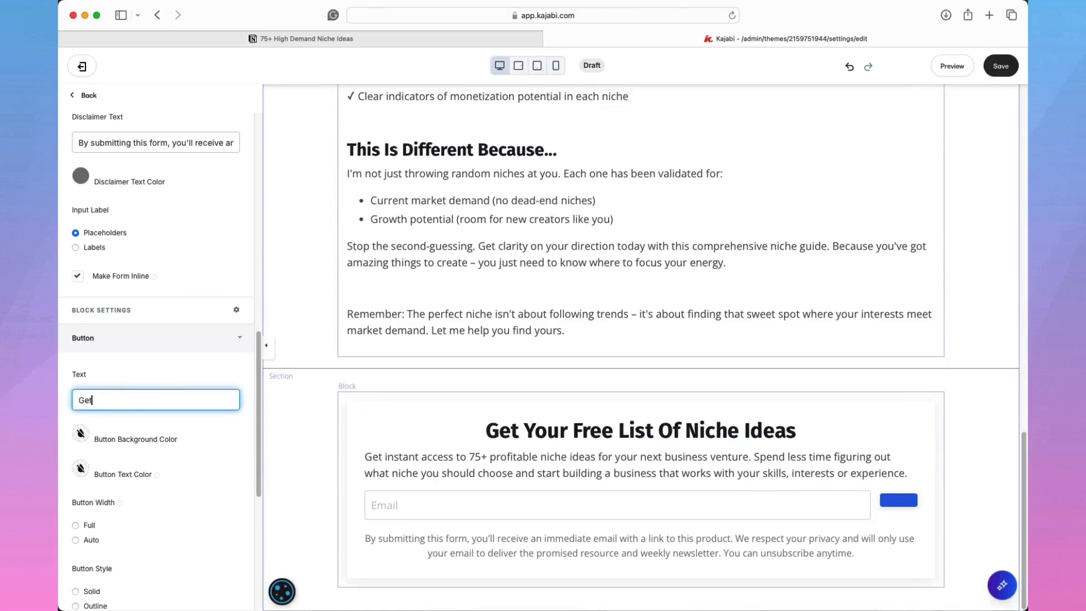
pyautogui.write(' free list')
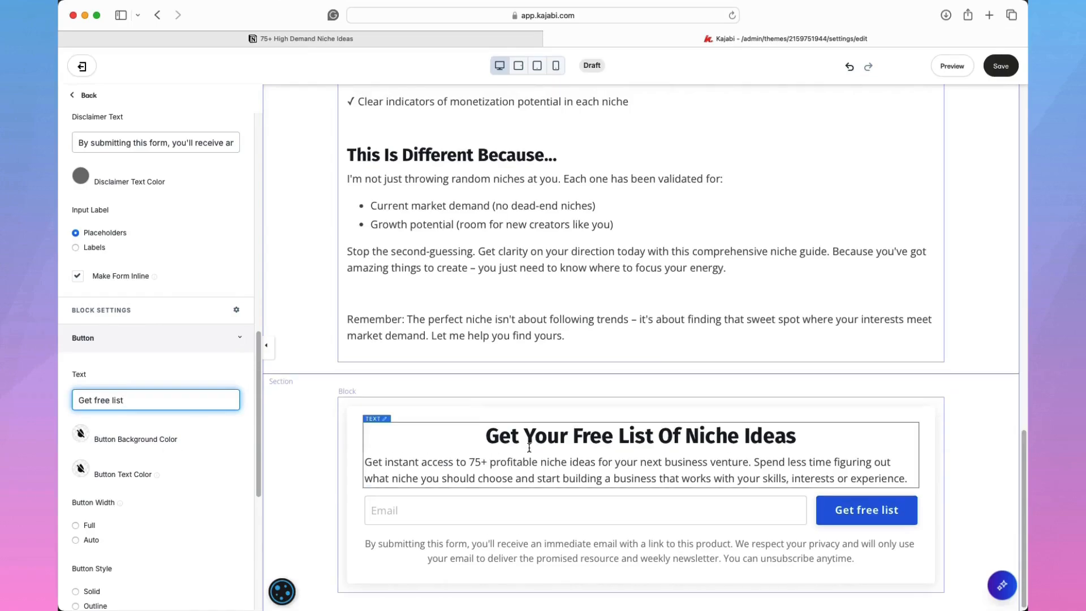
# - Set the form button's background color to the bright blue preset swatch
pyautogui.click(80, 435)
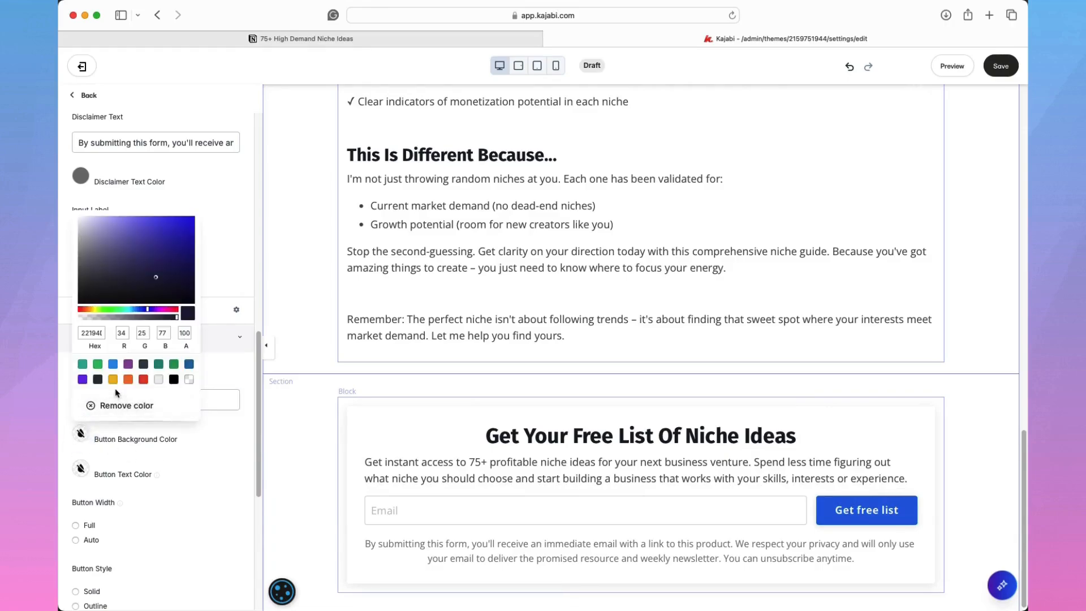
pyautogui.click(114, 365)
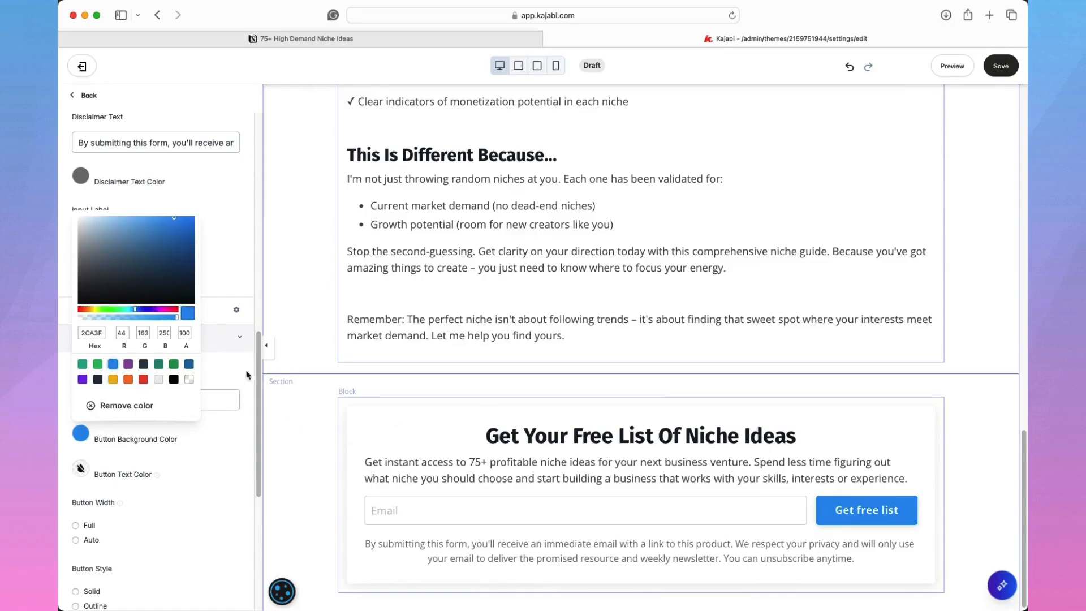
pyautogui.click(223, 367)
# - Look through the form button's width, style, size and border radius options, and the block's background and border settings
pyautogui.scroll(-5, 190, 461)
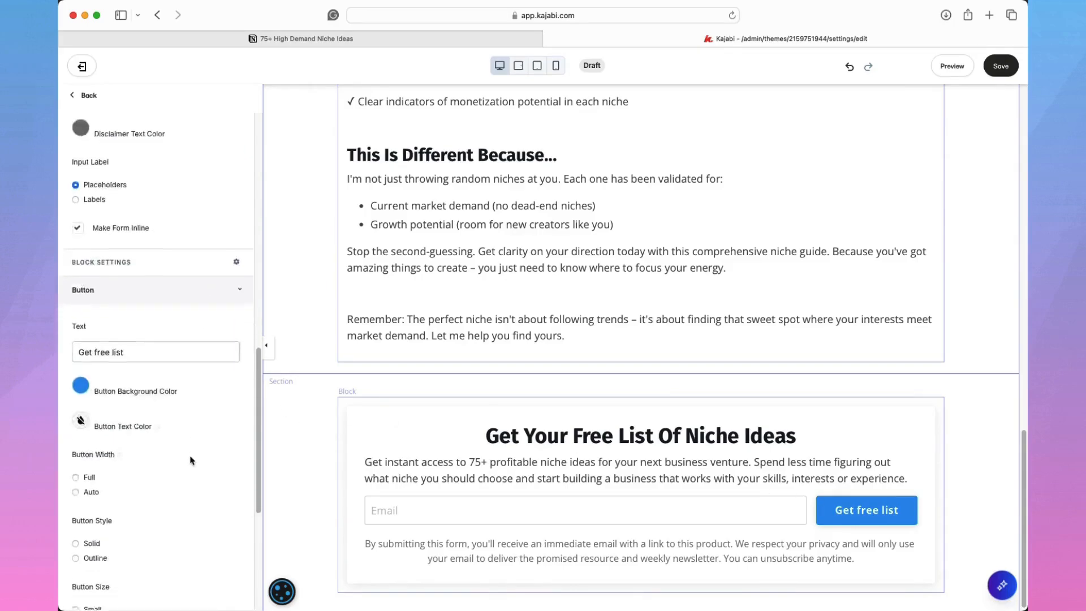
pyautogui.scroll(-2, 191, 461)
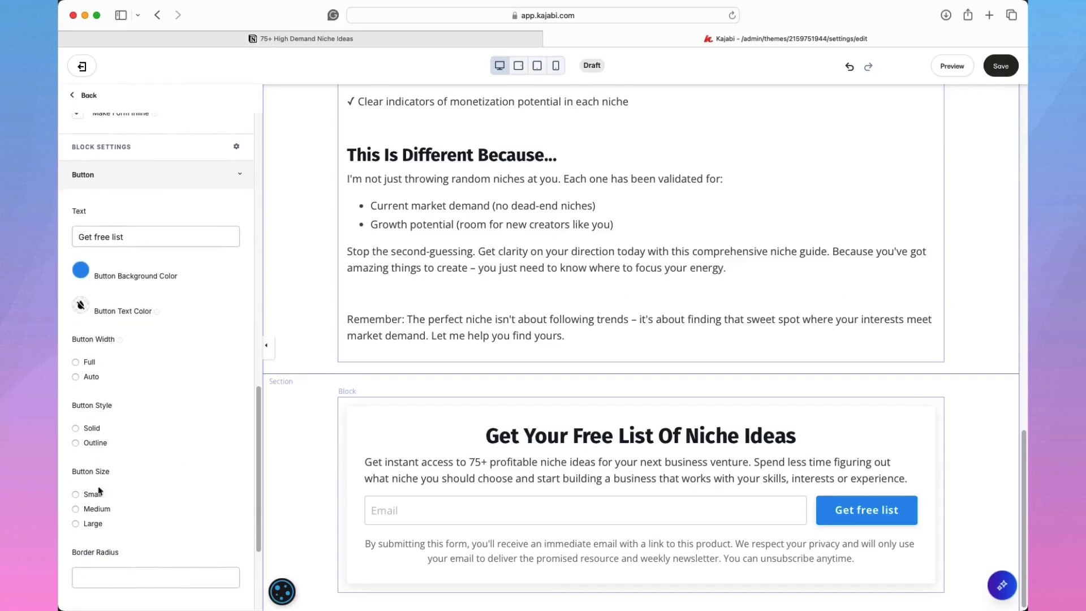
pyautogui.scroll(-3, 101, 523)
pyautogui.scroll(4, 102, 524)
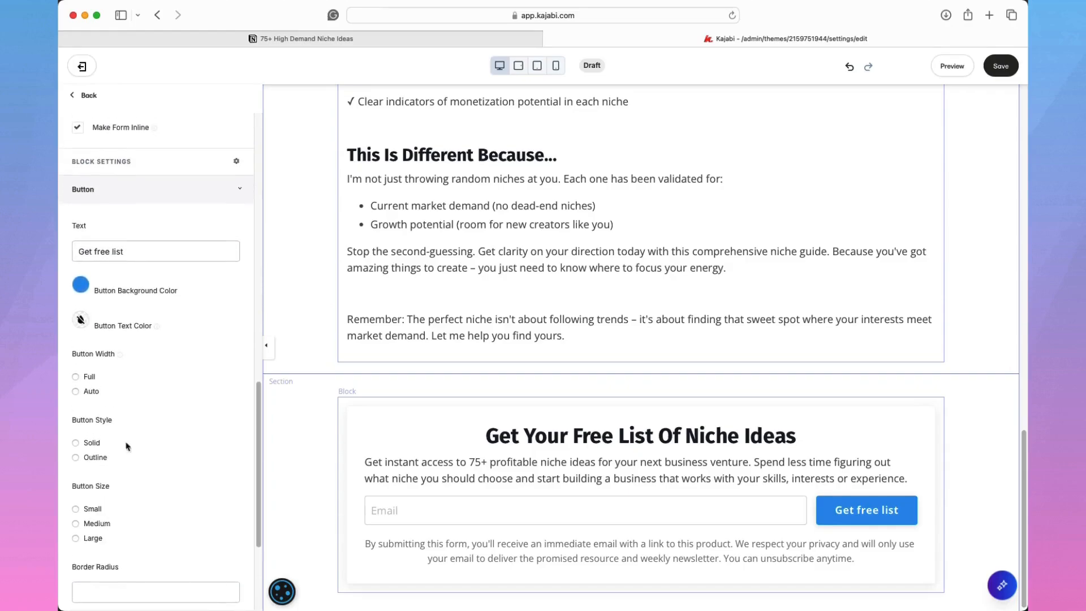
pyautogui.click(239, 189)
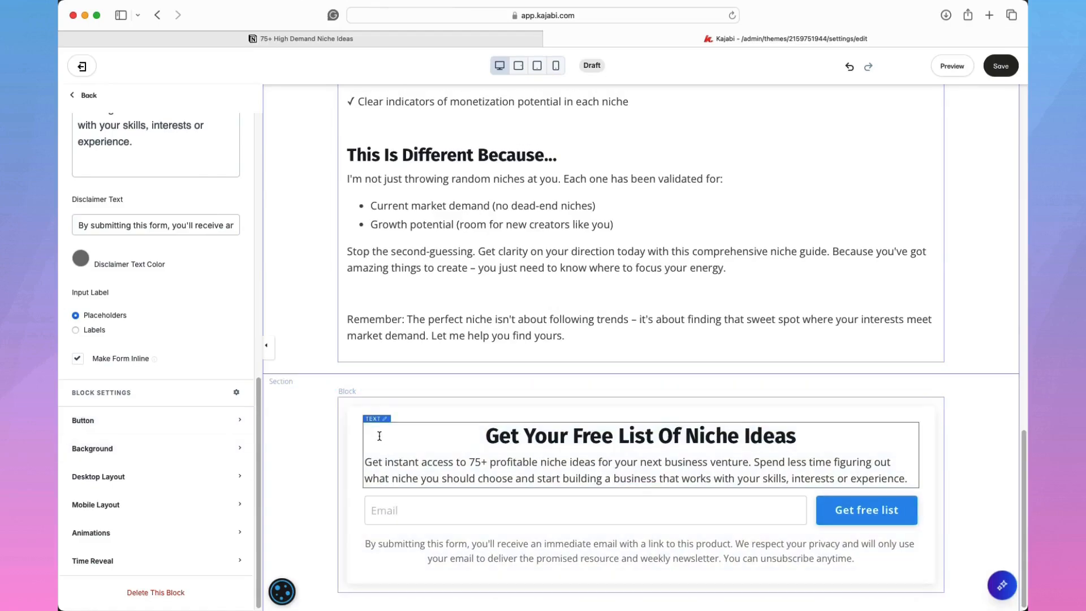
pyautogui.click(239, 449)
pyautogui.scroll(-4, 205, 498)
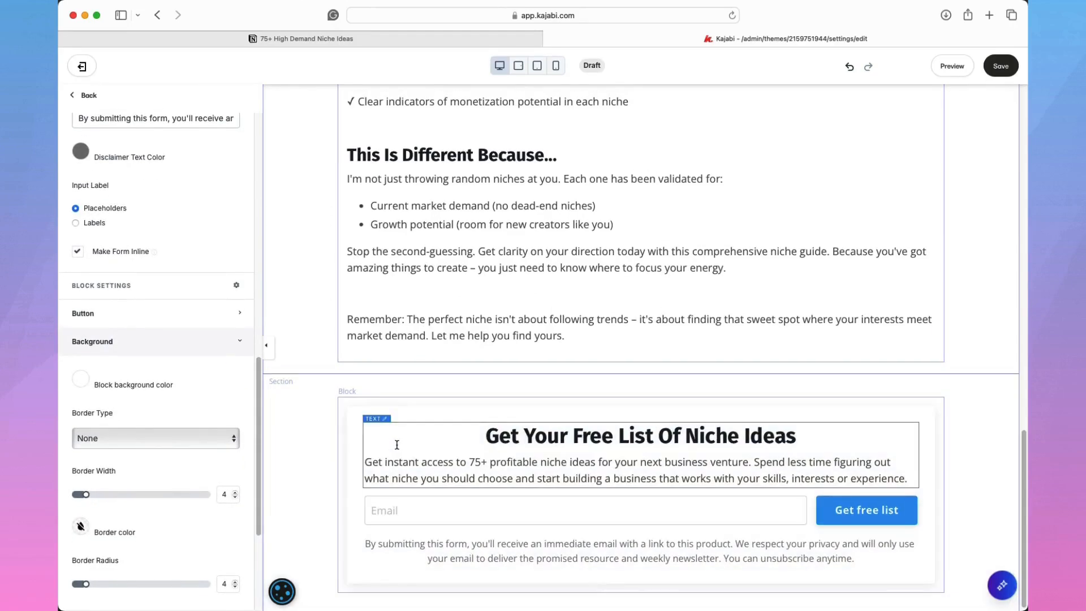
# - Set the Form block's background color to the black preset swatch and save the page
pyautogui.scroll(5, 391, 442)
pyautogui.scroll(10, 391, 442)
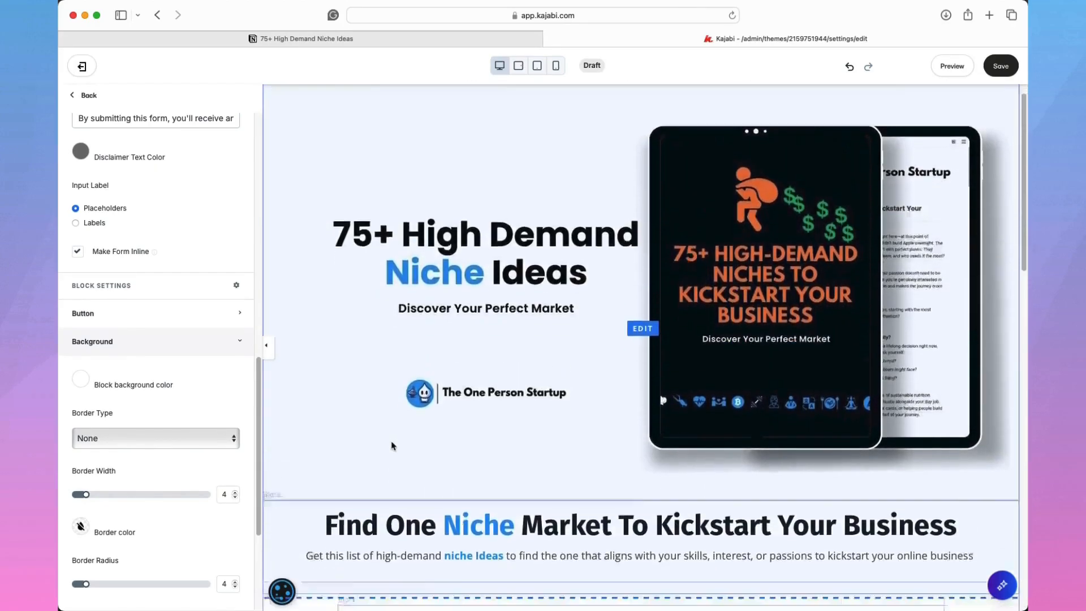
pyautogui.scroll(-15, 391, 447)
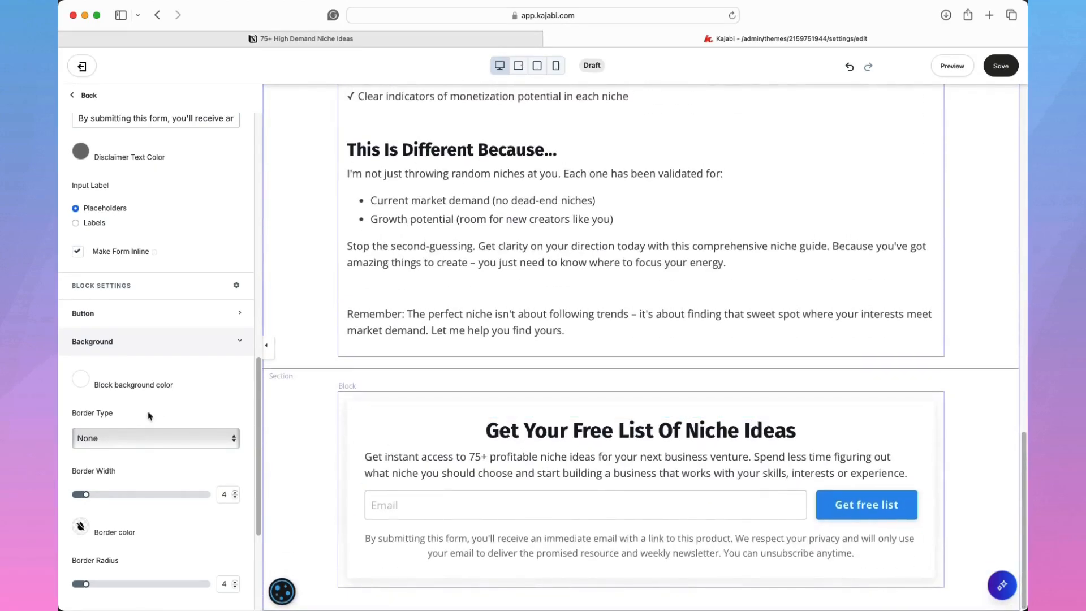
pyautogui.click(81, 384)
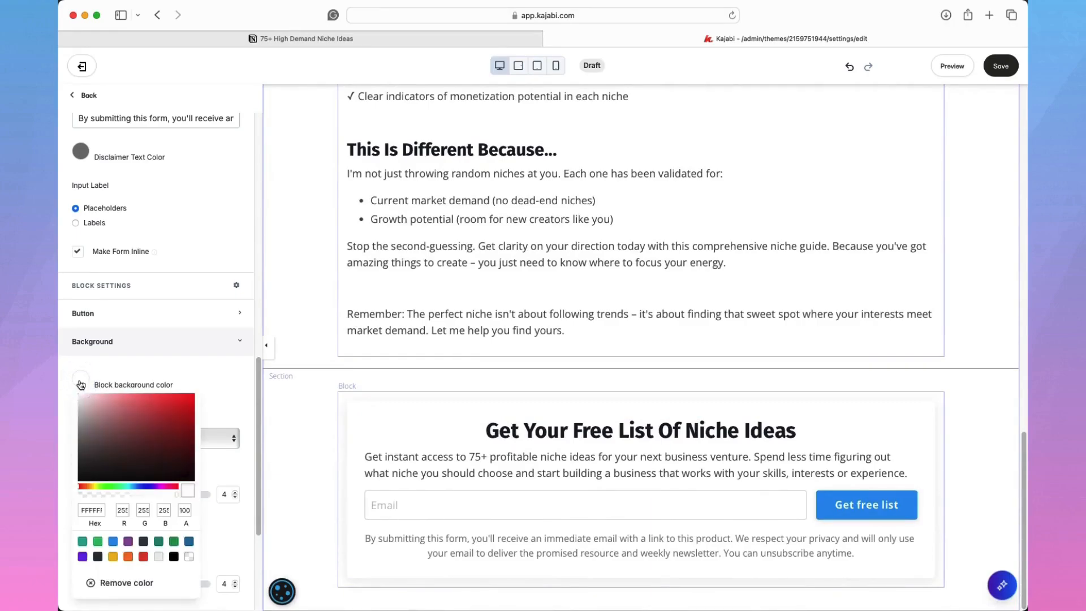
pyautogui.click(174, 556)
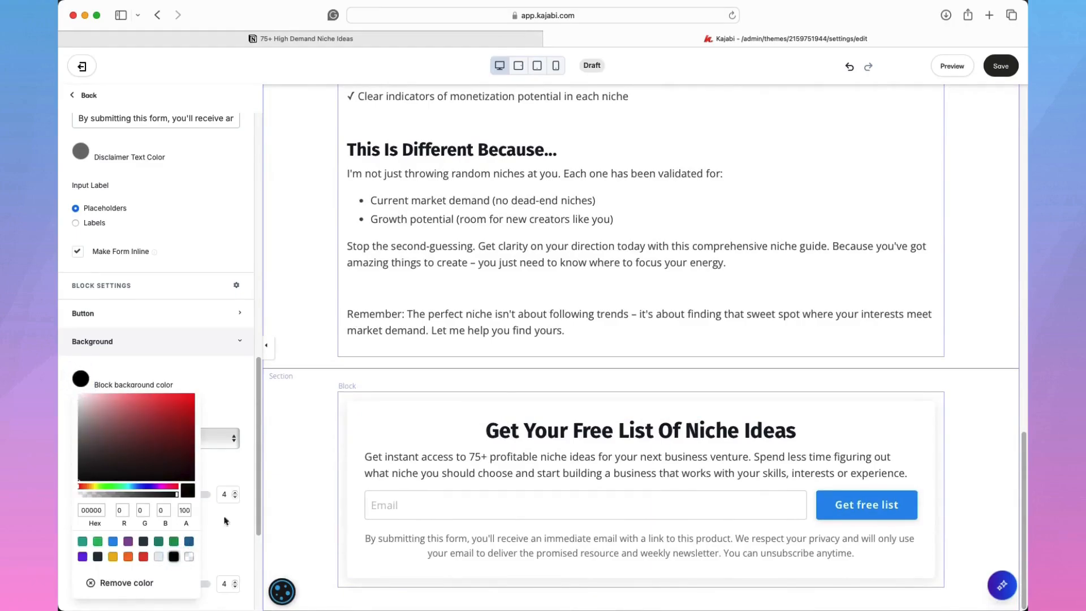
pyautogui.click(238, 465)
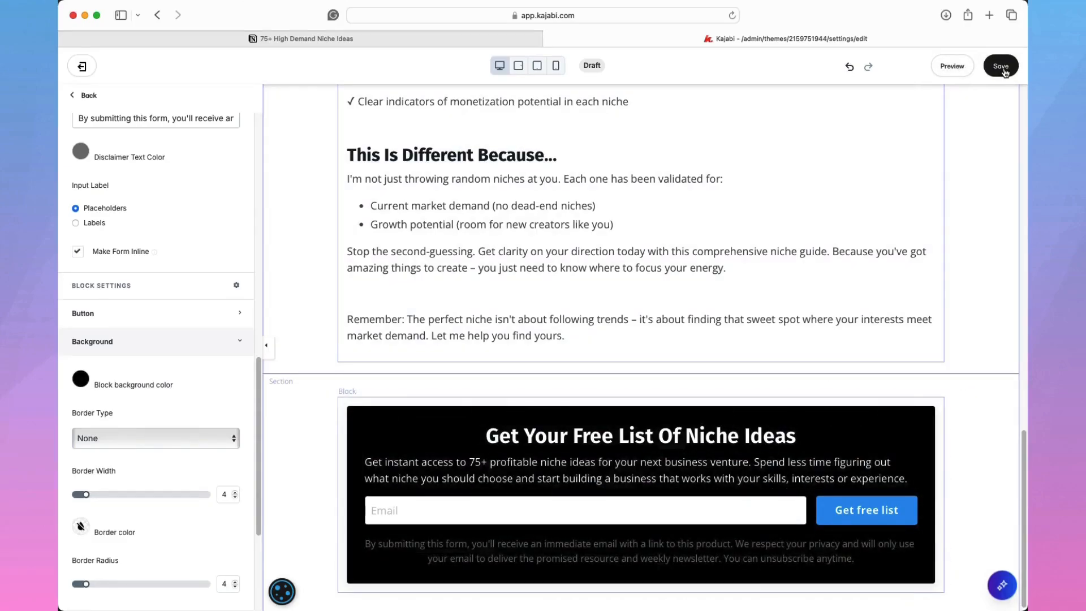
pyautogui.click(1003, 70)
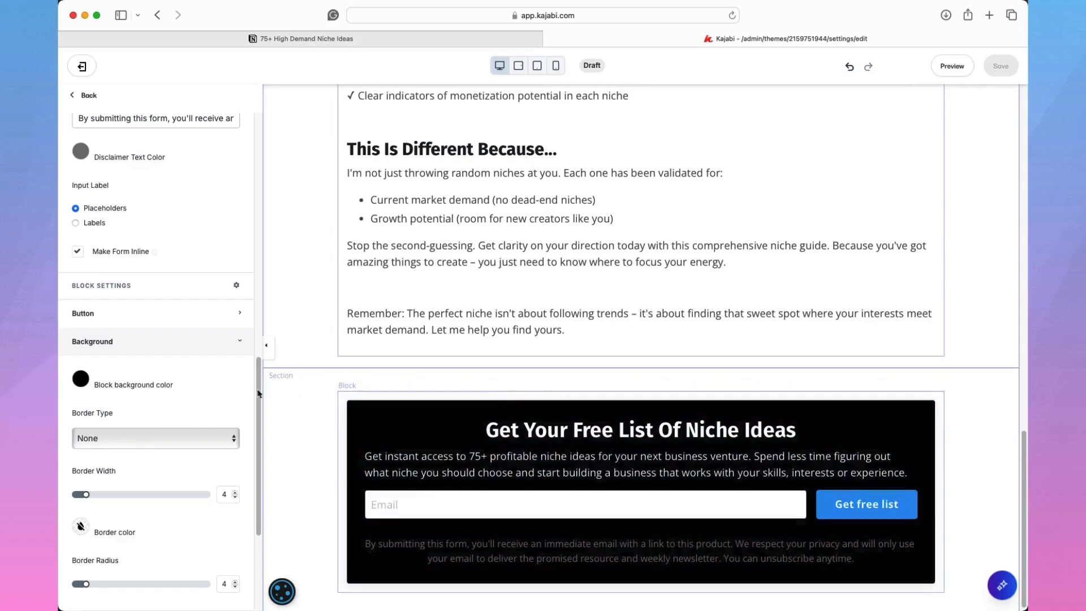
# - Try Form block widths of 12, 7 and 8 columns, and return the width to 10 columns
pyautogui.scroll(10, 198, 413)
pyautogui.scroll(5, 194, 408)
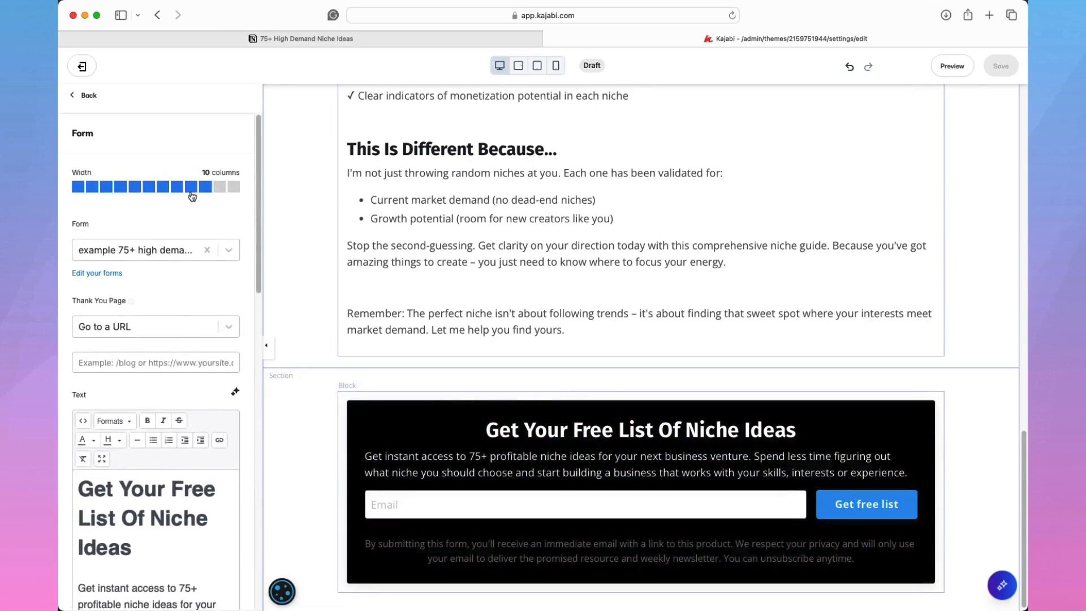
pyautogui.click(237, 187)
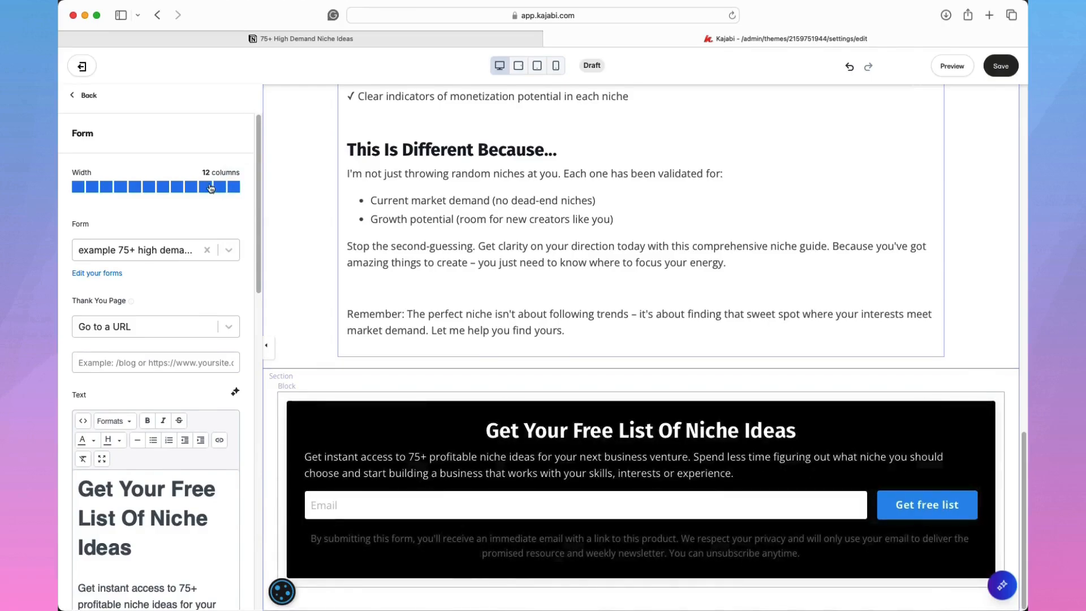
pyautogui.click(164, 188)
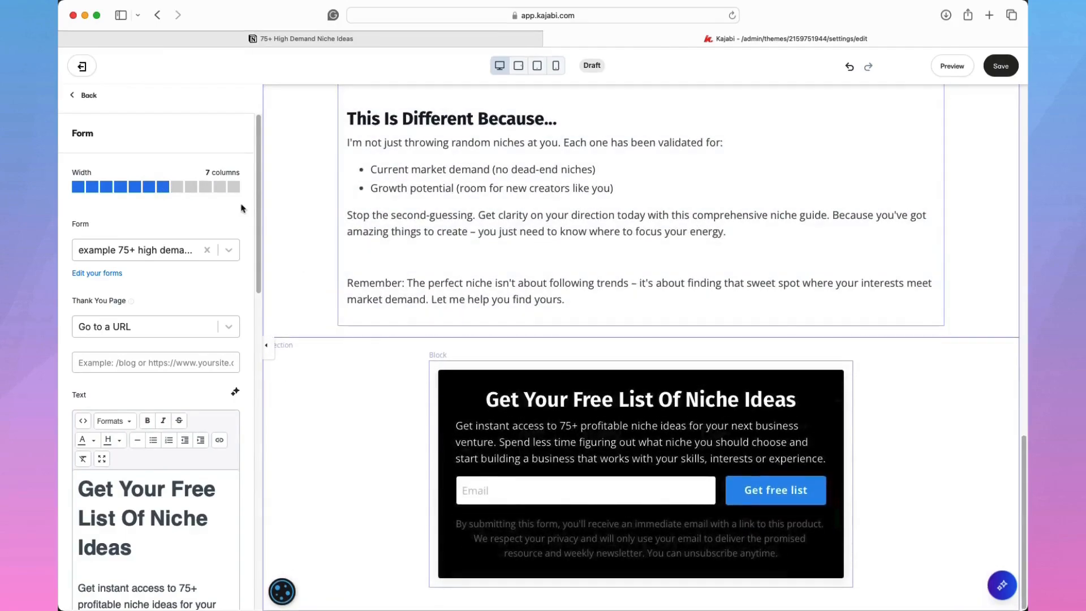
pyautogui.click(176, 187)
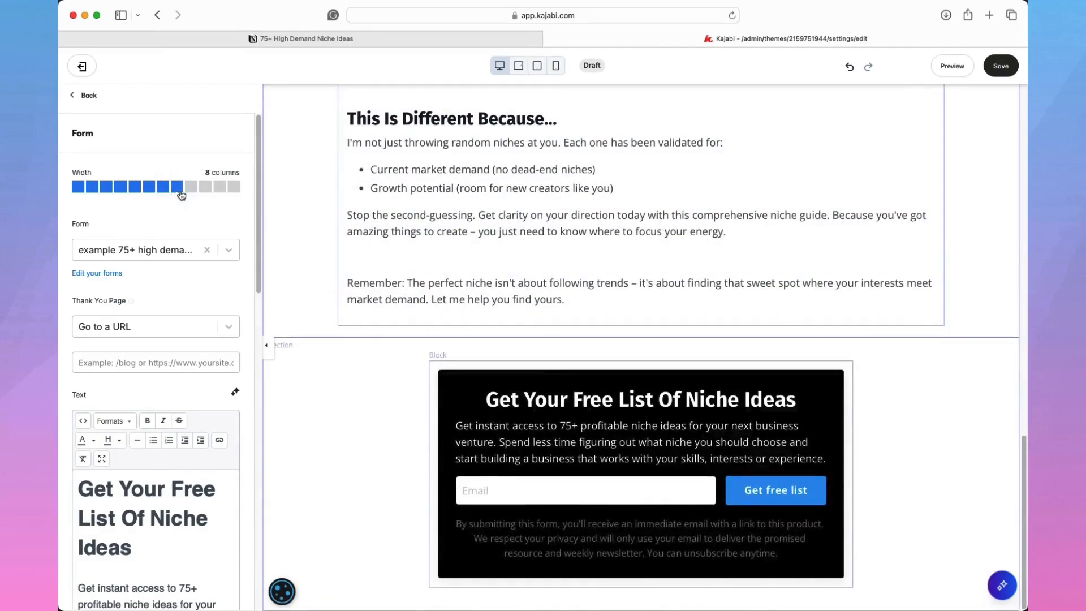
pyautogui.click(207, 188)
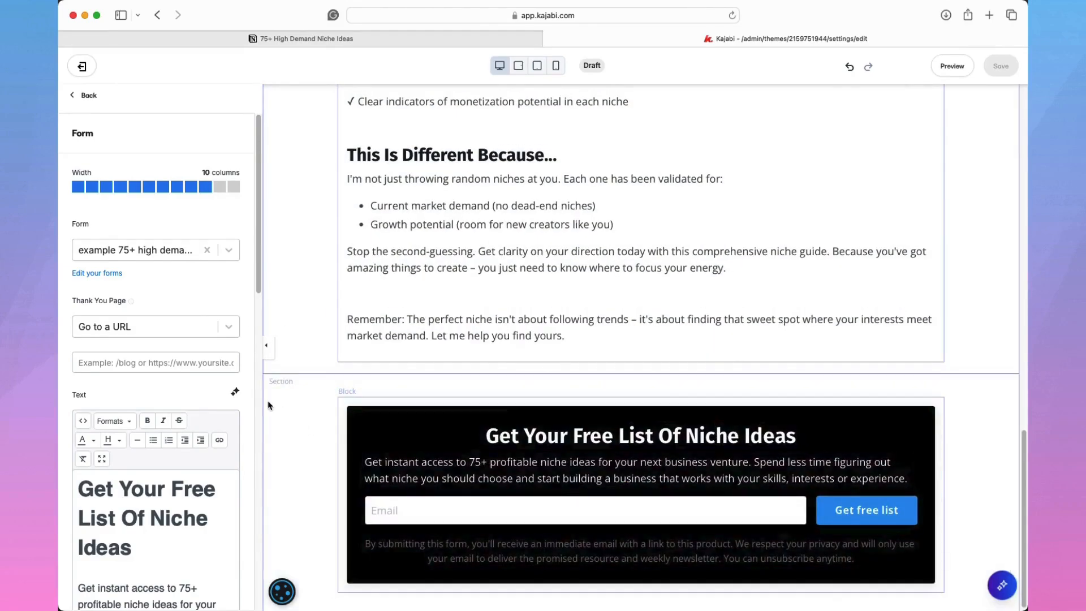
# - Check the Form block's thank you page hint and try the Go to a Landing Page option before returning to Go to a URL
pyautogui.scroll(-2, 220, 379)
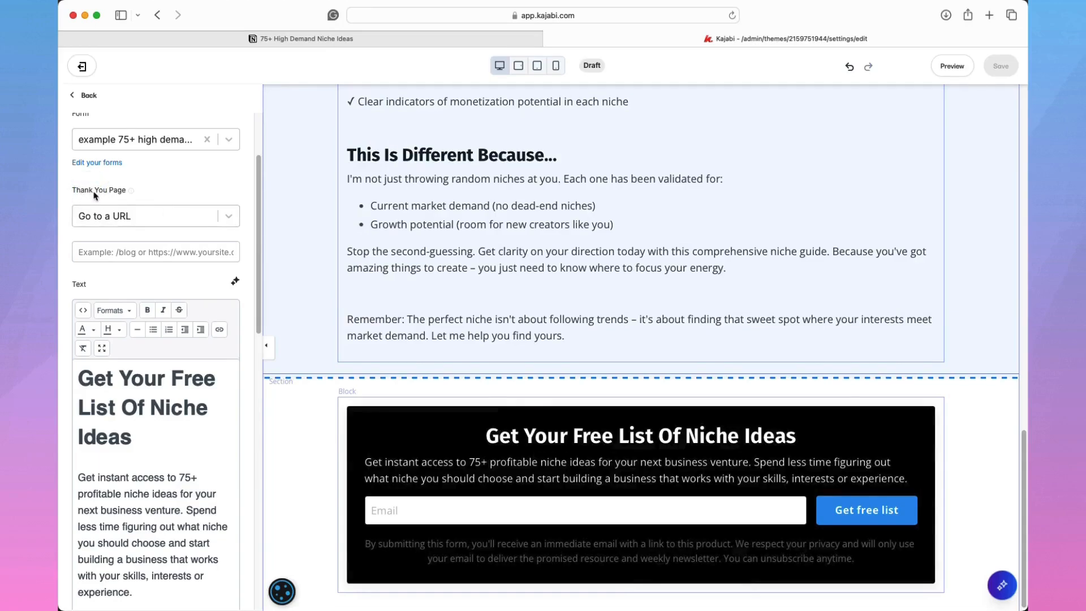
pyautogui.scroll(4, 105, 196)
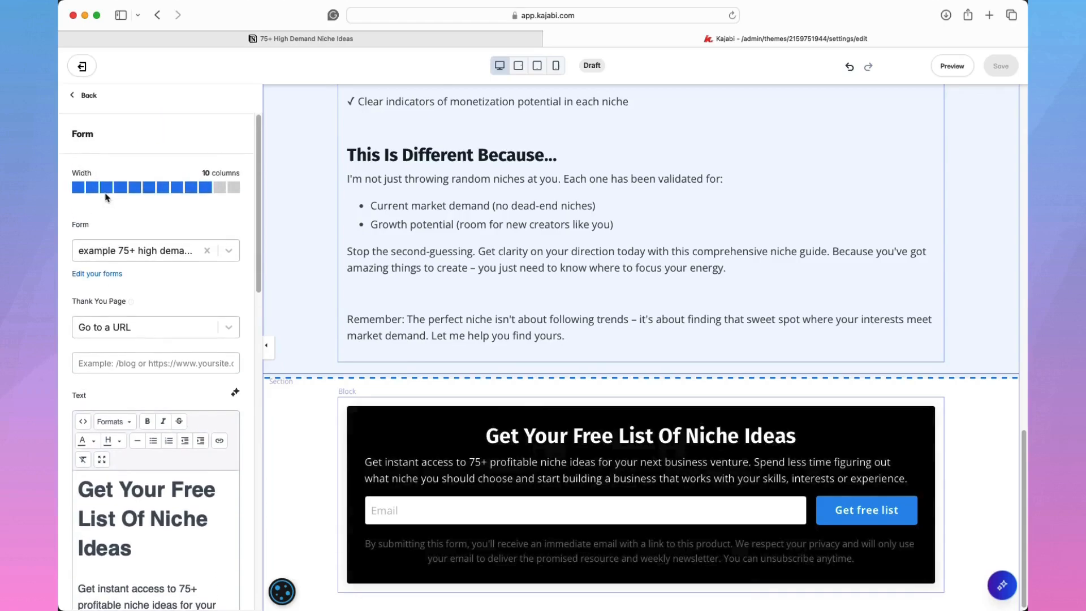
pyautogui.click(88, 96)
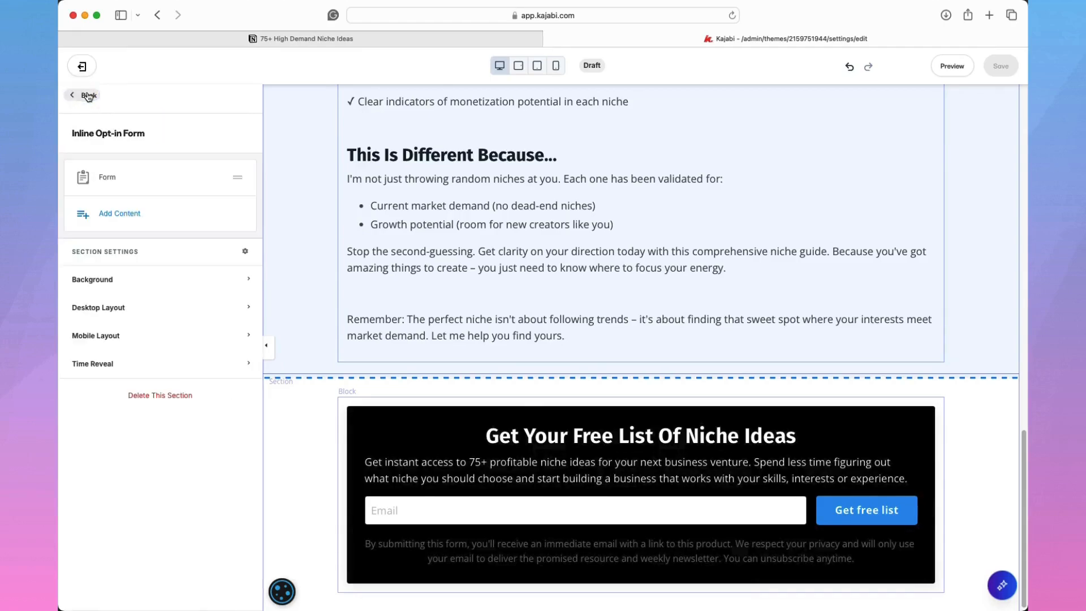
pyautogui.click(107, 178)
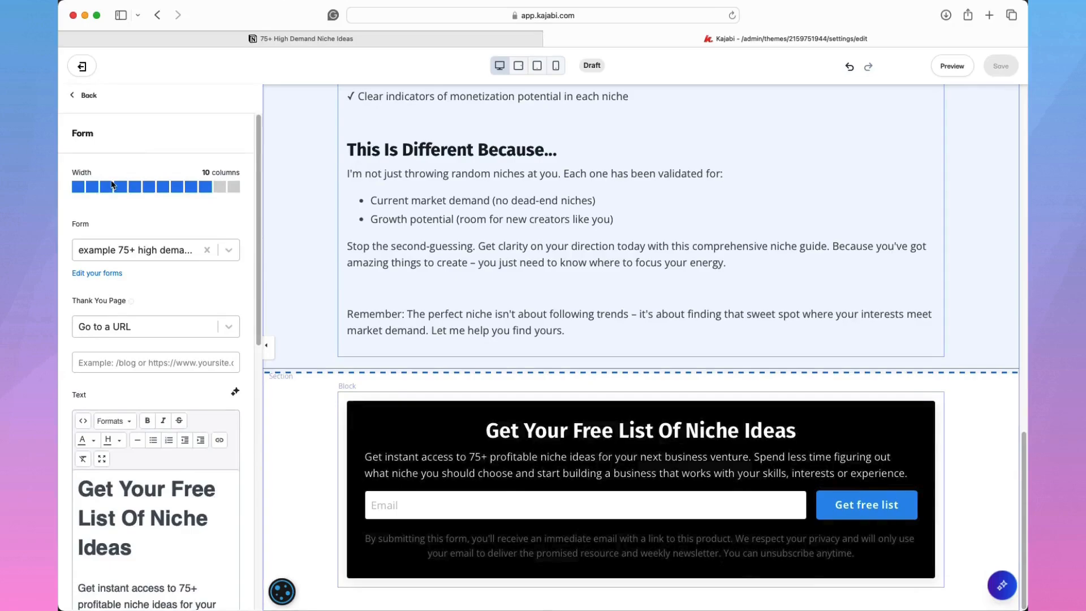
pyautogui.moveTo(131, 301)
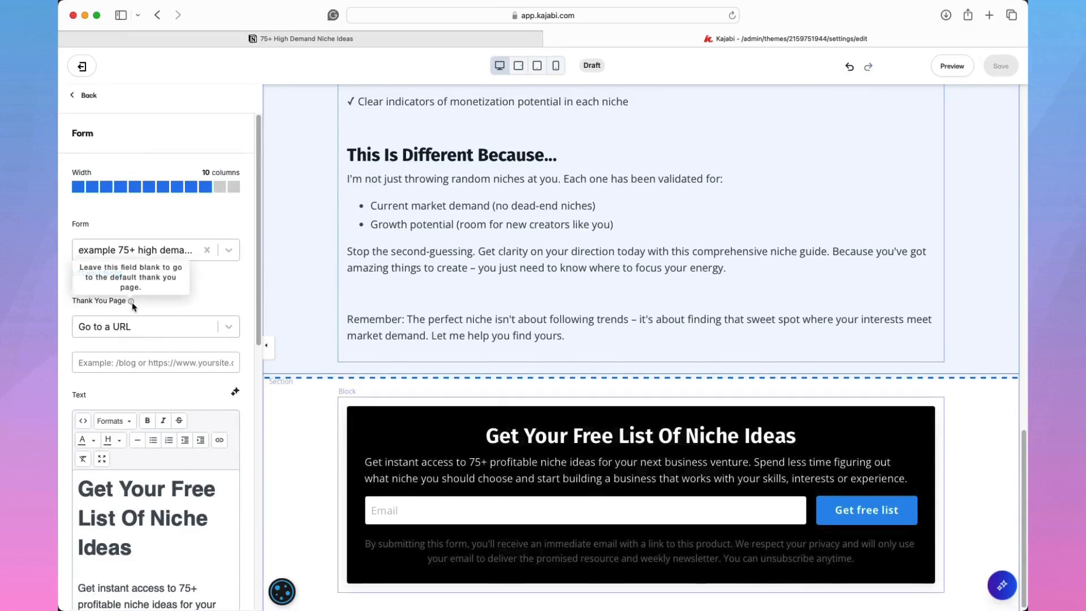
pyautogui.scroll(-3, 226, 278)
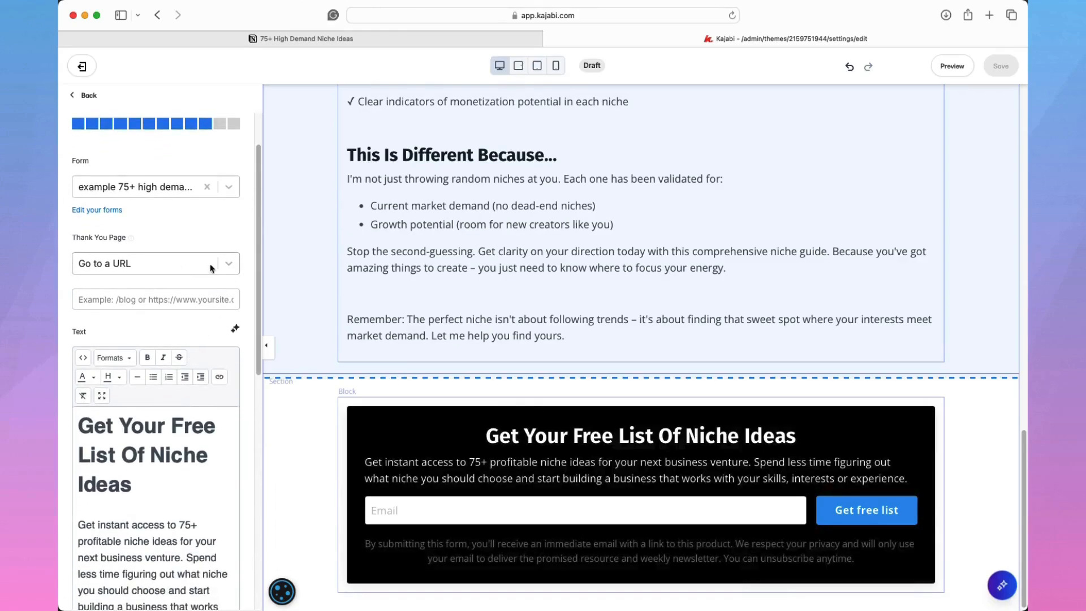
pyautogui.click(227, 265)
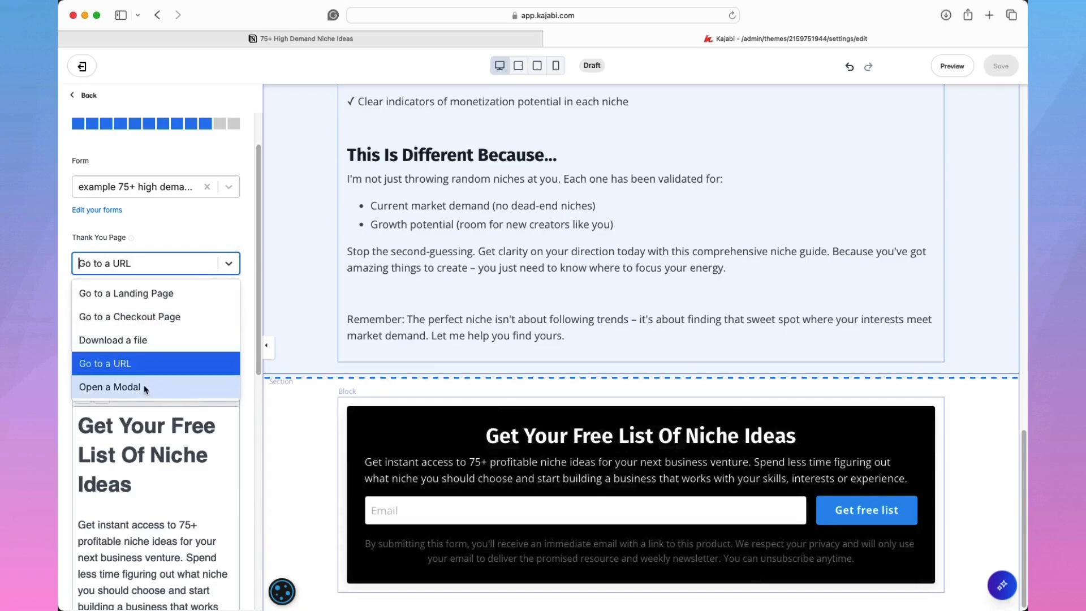
pyautogui.click(142, 294)
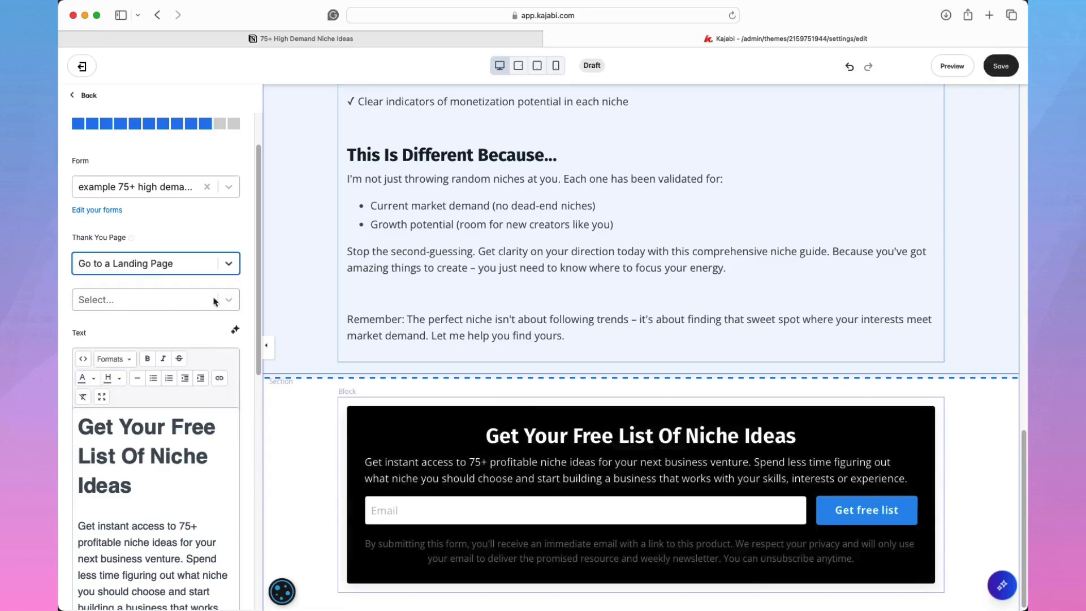
pyautogui.click(229, 271)
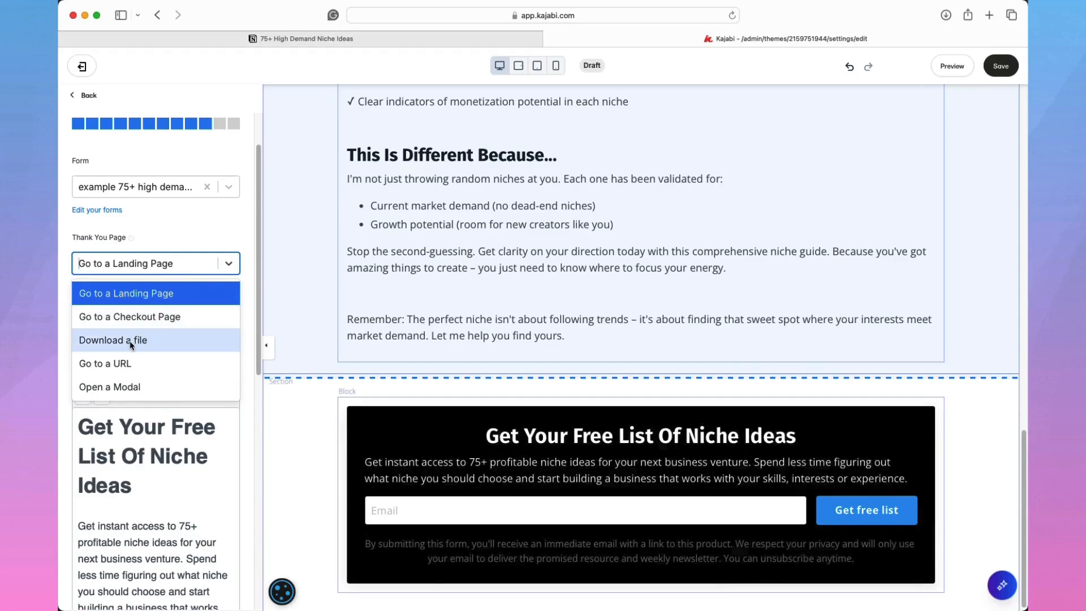
pyautogui.click(100, 365)
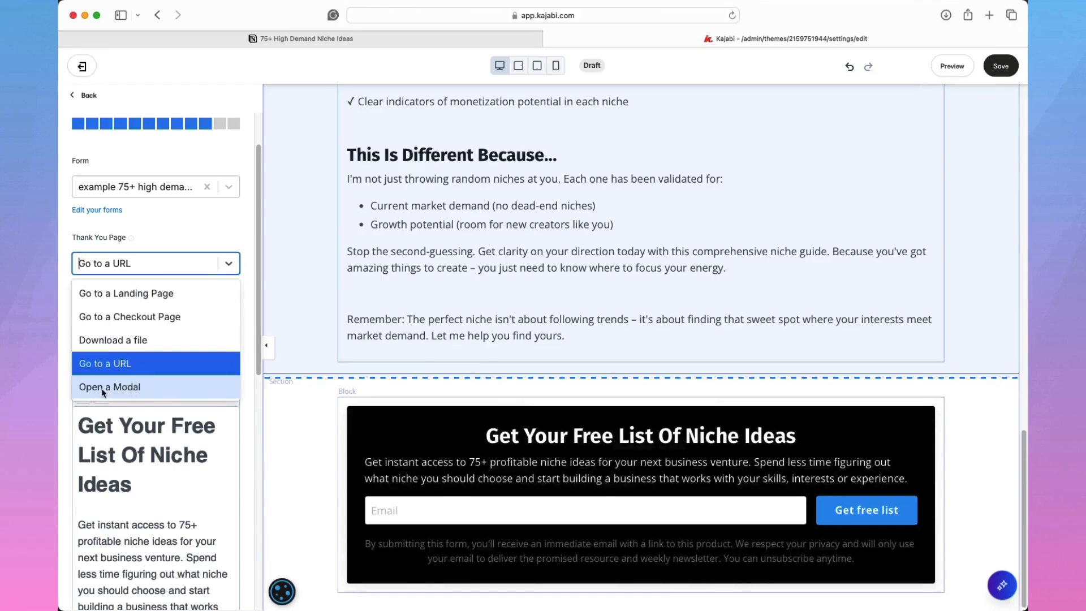
# - Choose Go to a URL for the form's thank you page and paste the Notion site link to the niche list
pyautogui.click(228, 263)
pyautogui.click(228, 261)
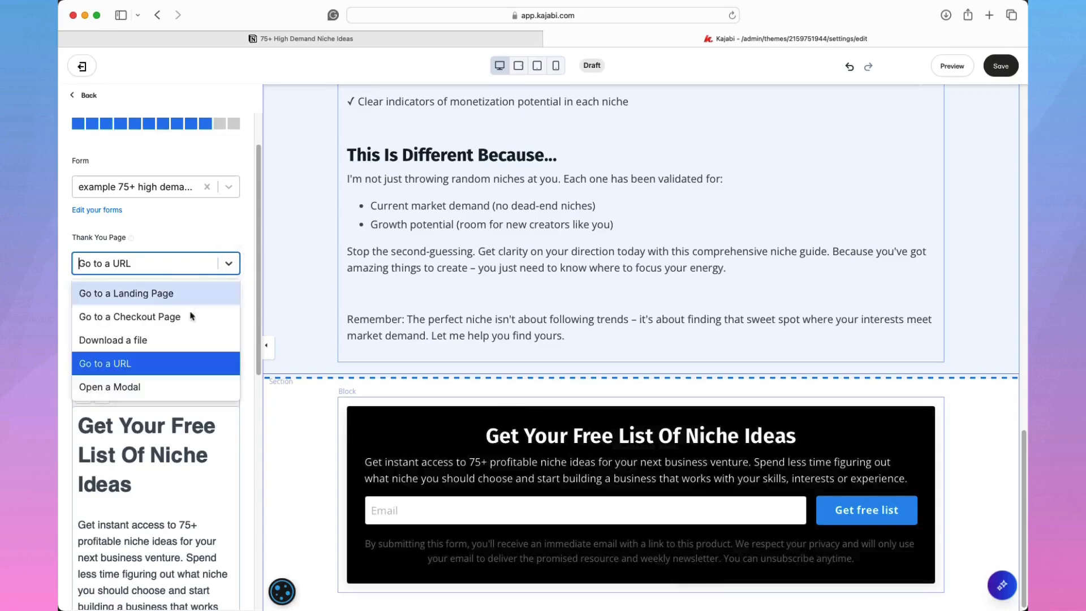
pyautogui.click(115, 364)
pyautogui.click(153, 300)
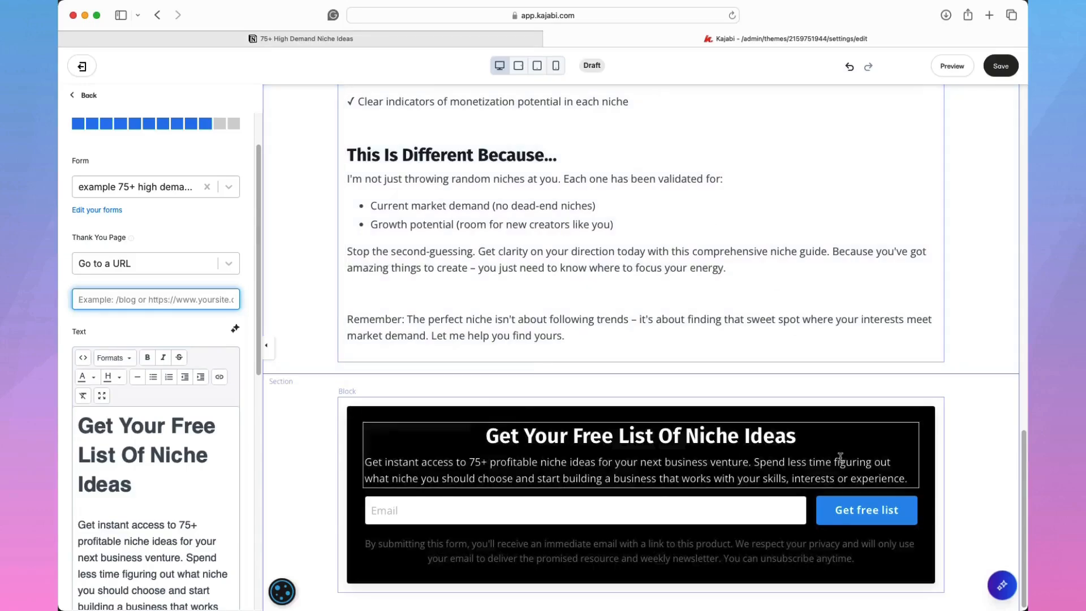
pyautogui.press('super+v')
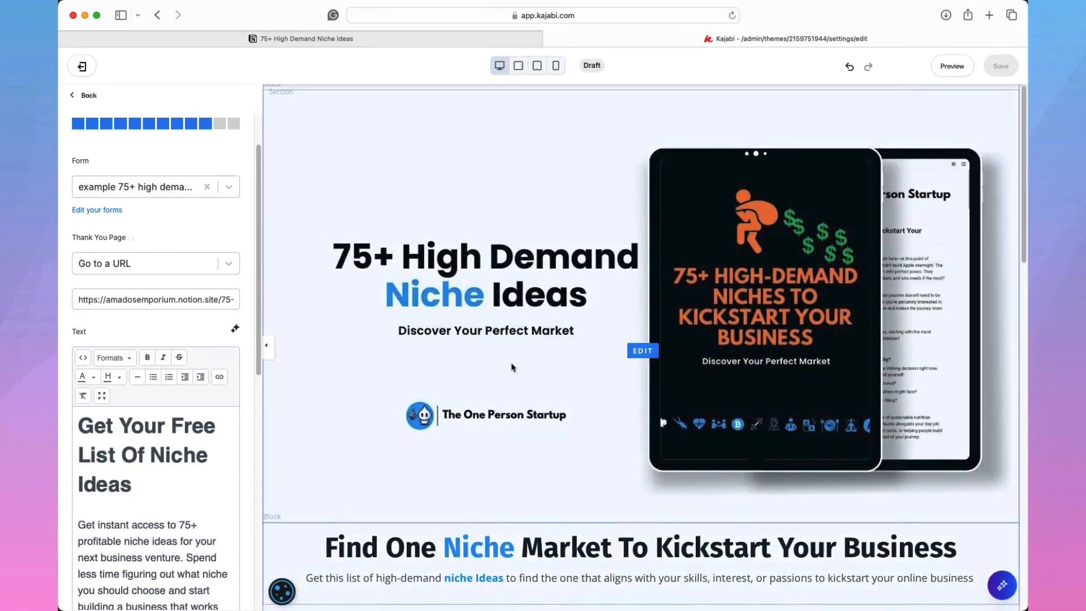
# - Review the landing page down to the opt-in form and look through the form's thank you page options
pyautogui.scroll(-7, 530, 363)
pyautogui.scroll(-12, 509, 364)
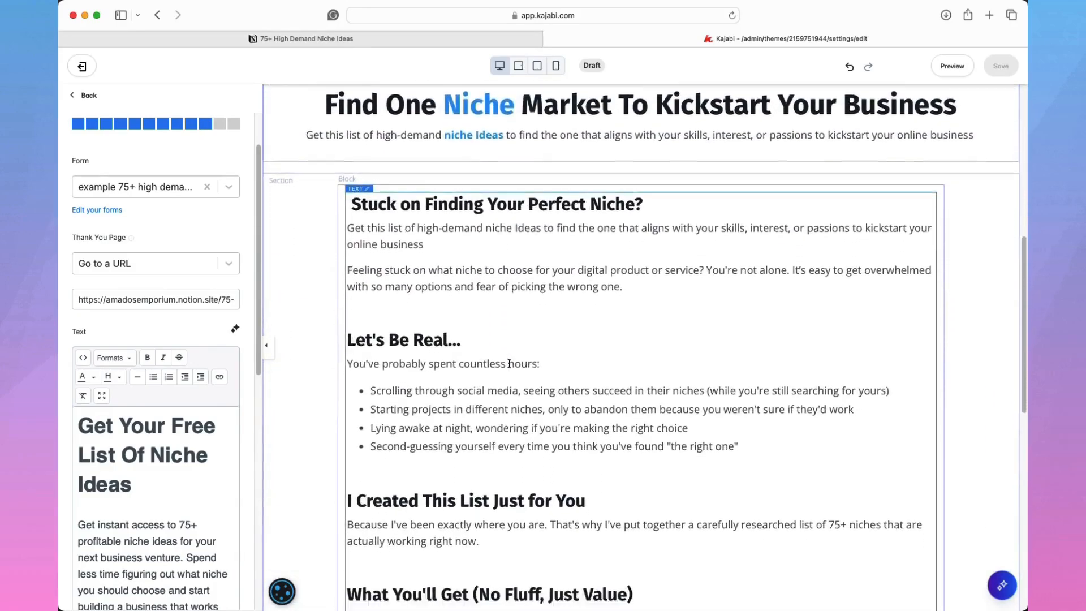
pyautogui.scroll(-1, 509, 364)
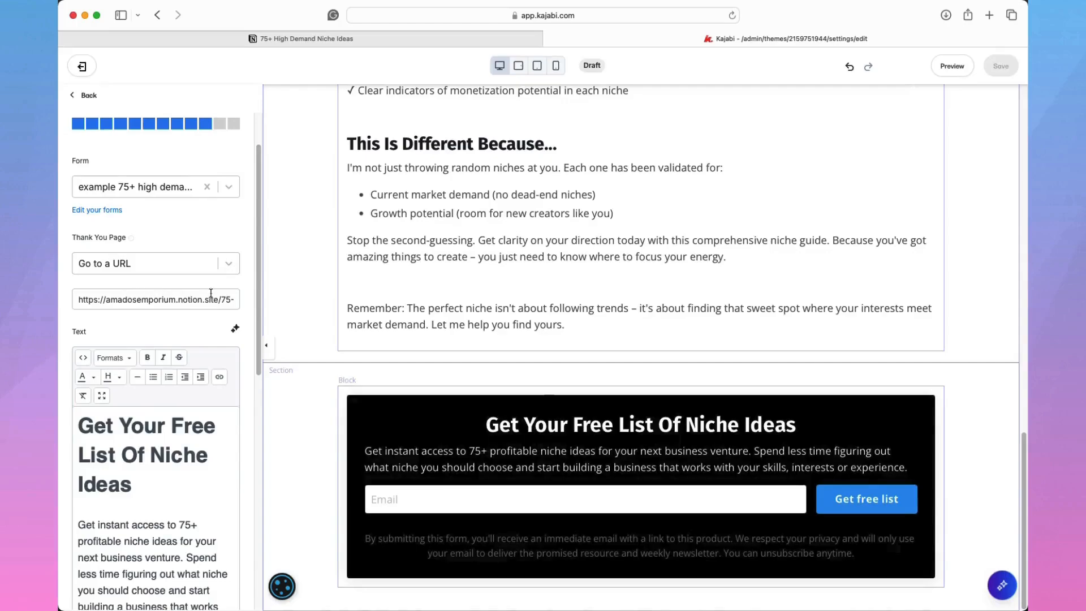
pyautogui.click(230, 265)
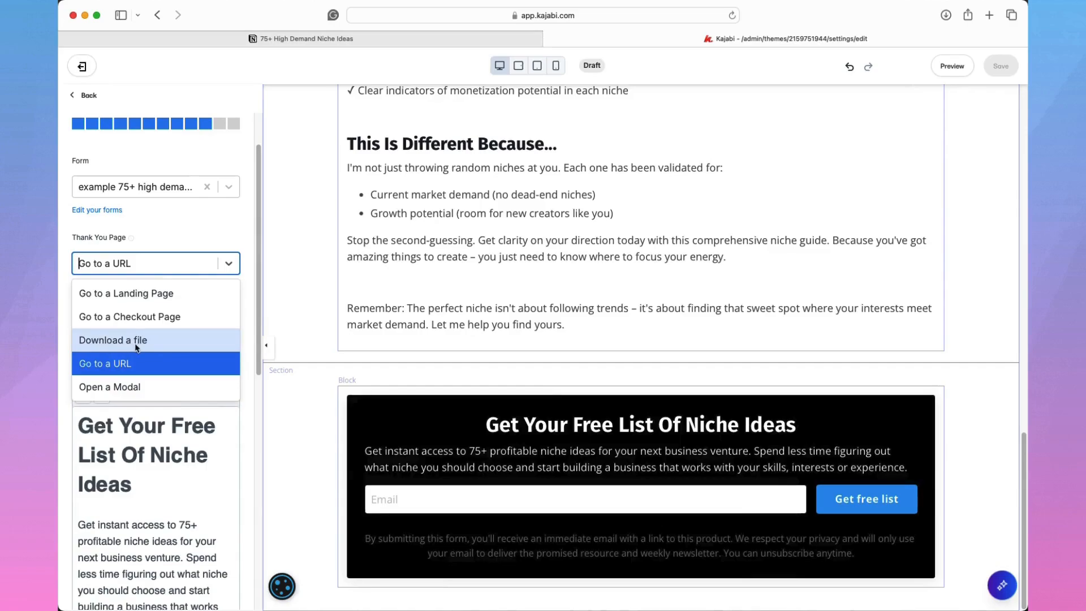
pyautogui.click(228, 262)
pyautogui.click(229, 262)
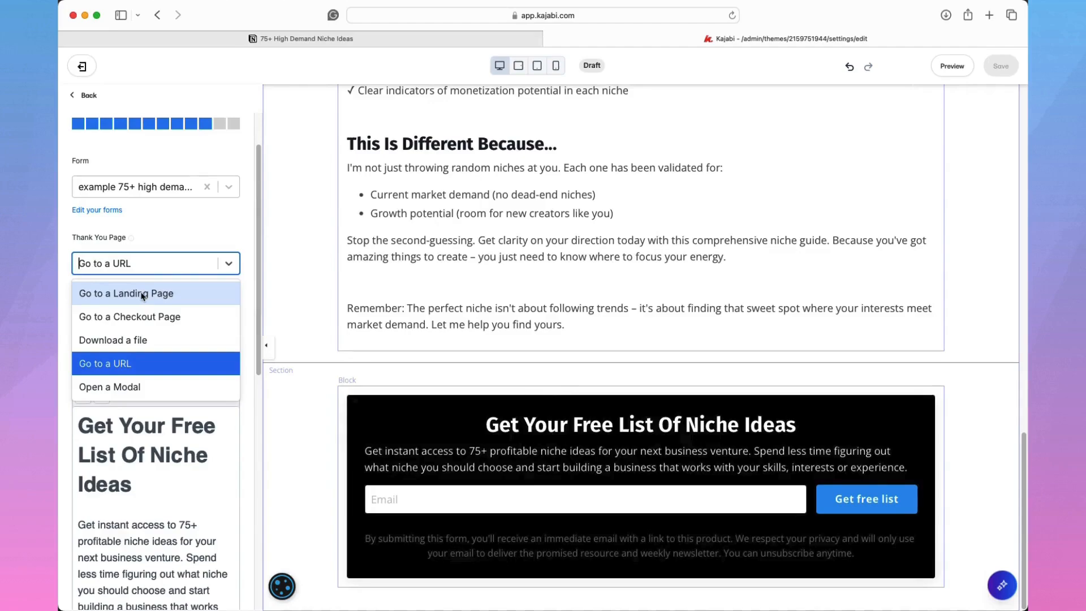
pyautogui.click(204, 237)
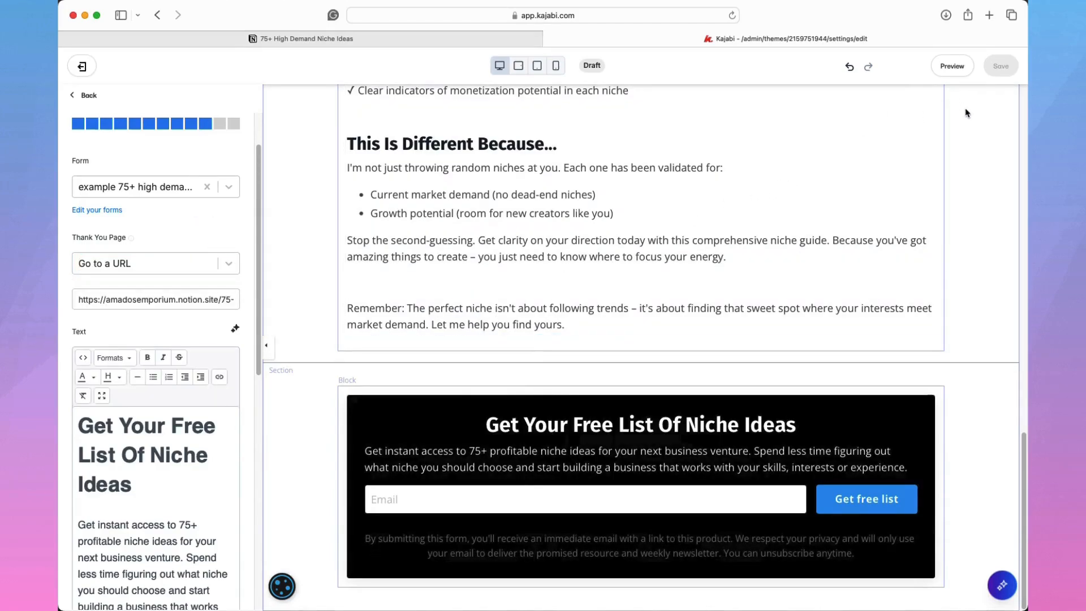
# - Open the landing page preview and hide the preview mode banner
pyautogui.scroll(1, 967, 113)
pyautogui.click(953, 67)
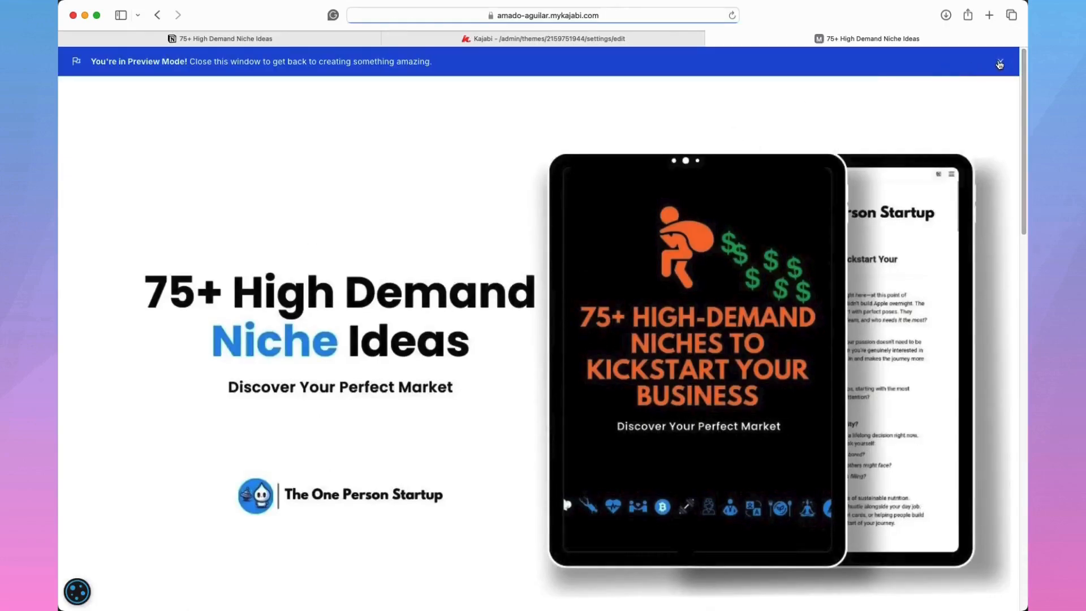
pyautogui.click(1001, 61)
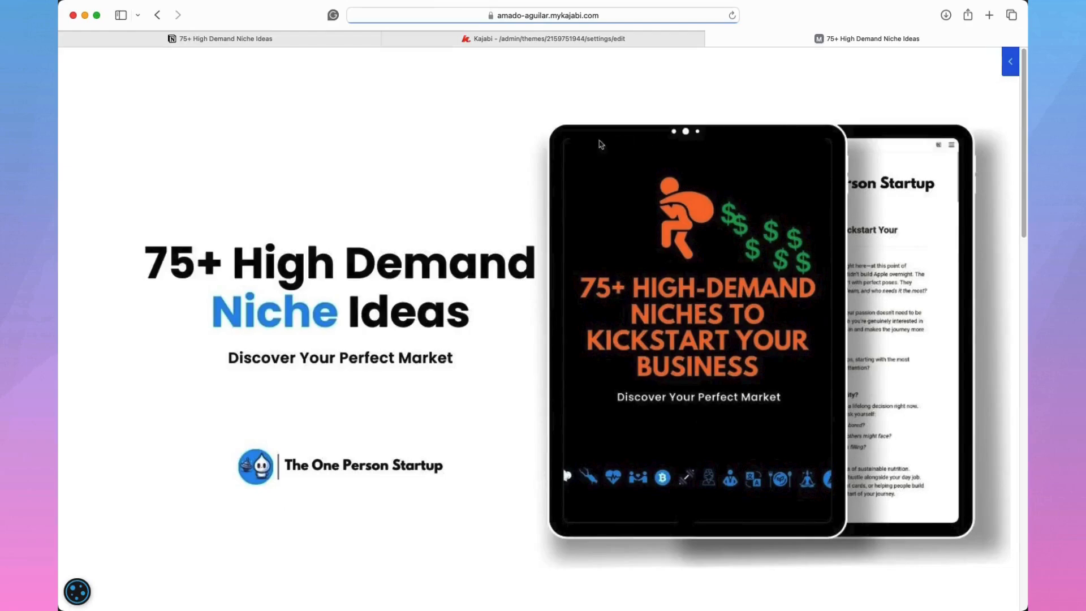
pyautogui.scroll(-1, 604, 368)
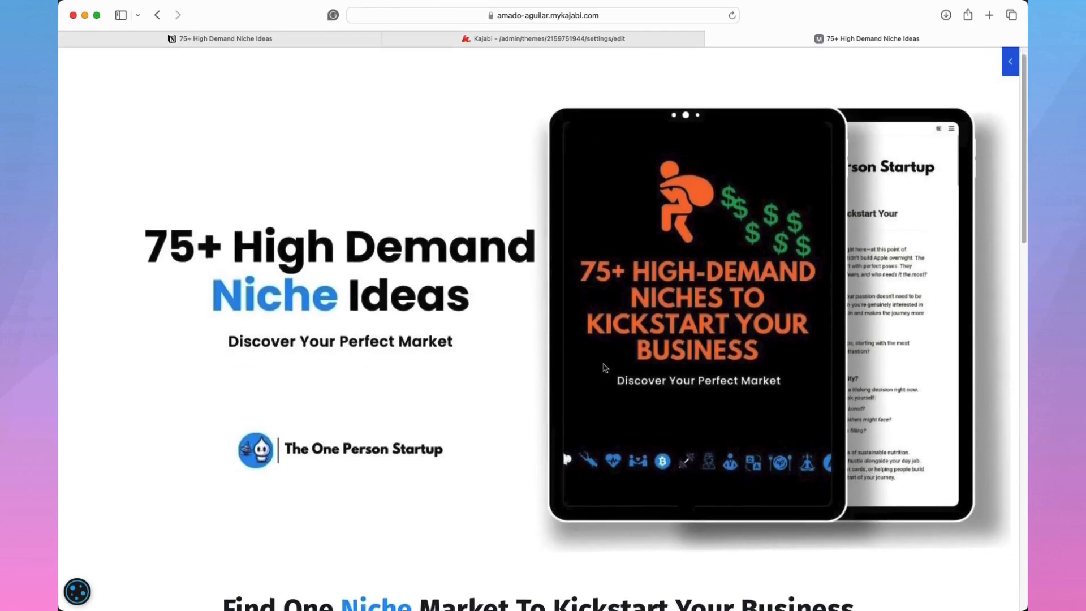
pyautogui.click(1011, 61)
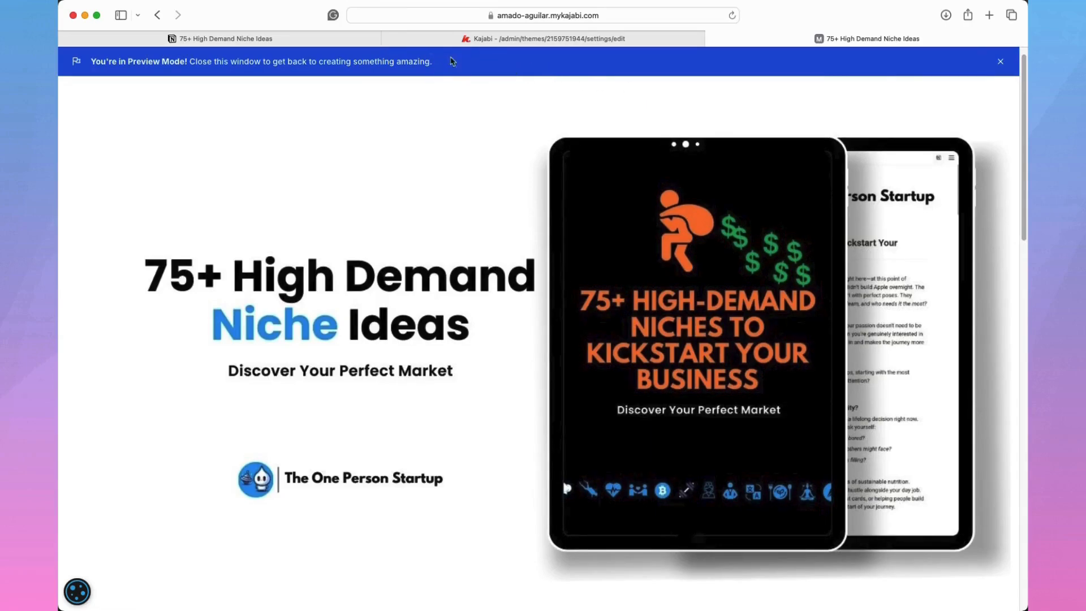
pyautogui.click(1001, 64)
# - Review the previewed landing page from the hero section down to the Get Your Free List Of Niche Ideas form
pyautogui.scroll(-2, 654, 118)
pyautogui.scroll(-4, 654, 118)
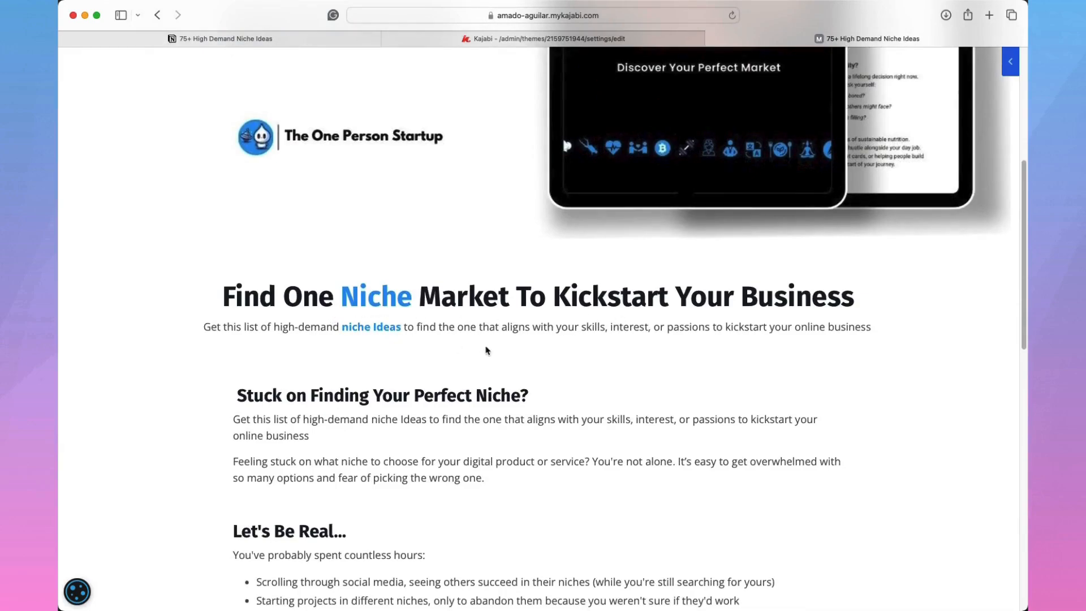
pyautogui.scroll(-4, 484, 351)
pyautogui.scroll(-3, 485, 351)
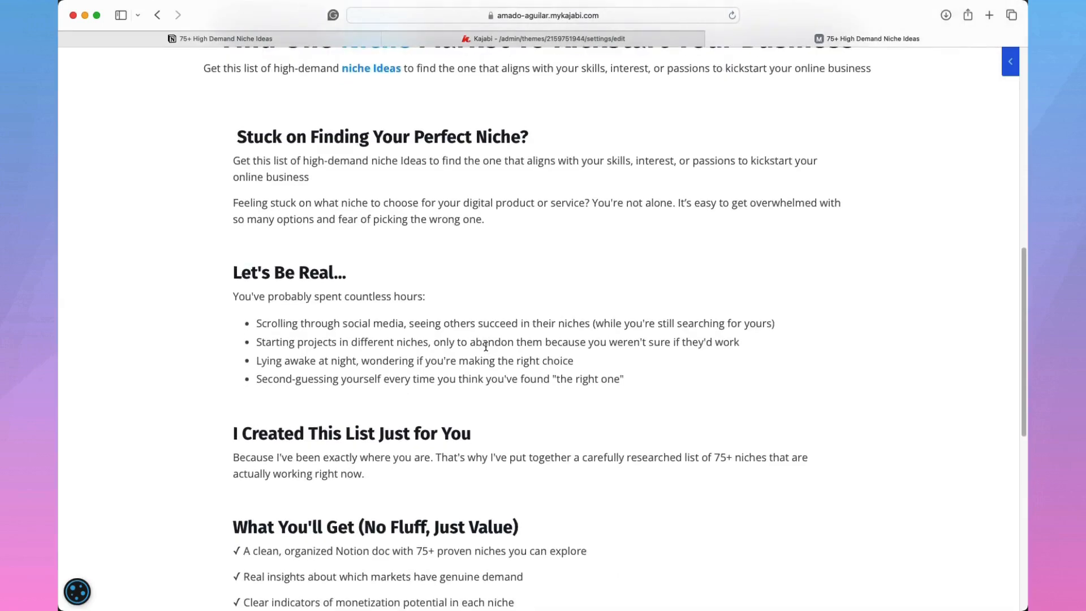
pyautogui.scroll(-2, 485, 351)
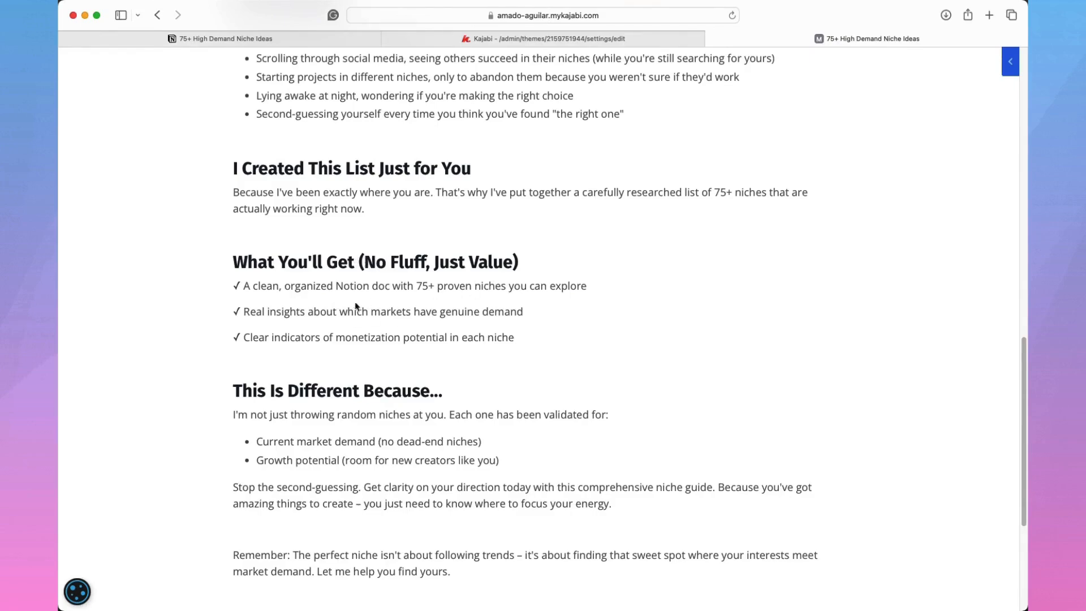
pyautogui.scroll(-2, 372, 342)
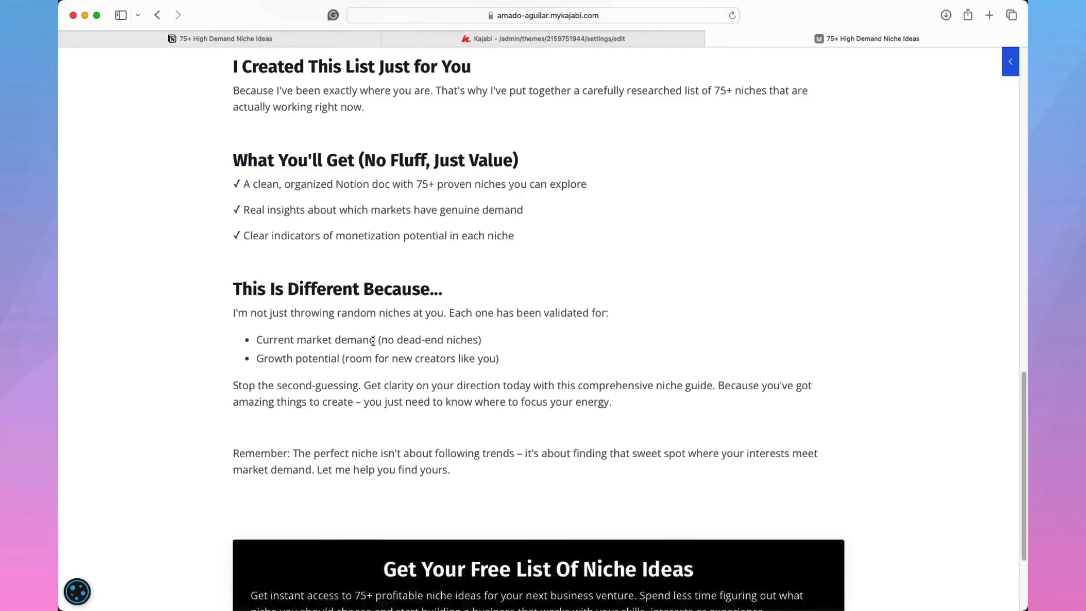
pyautogui.scroll(-3, 373, 342)
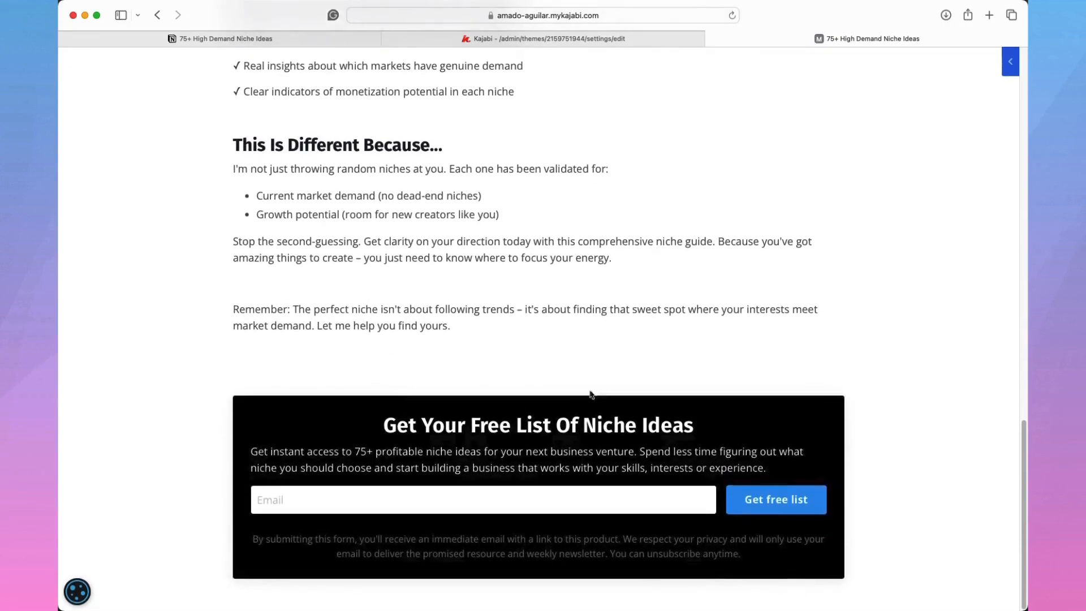
# - Test the opt-in form by submitting an email address for the free list, and return to the page editor
pyautogui.click(614, 502)
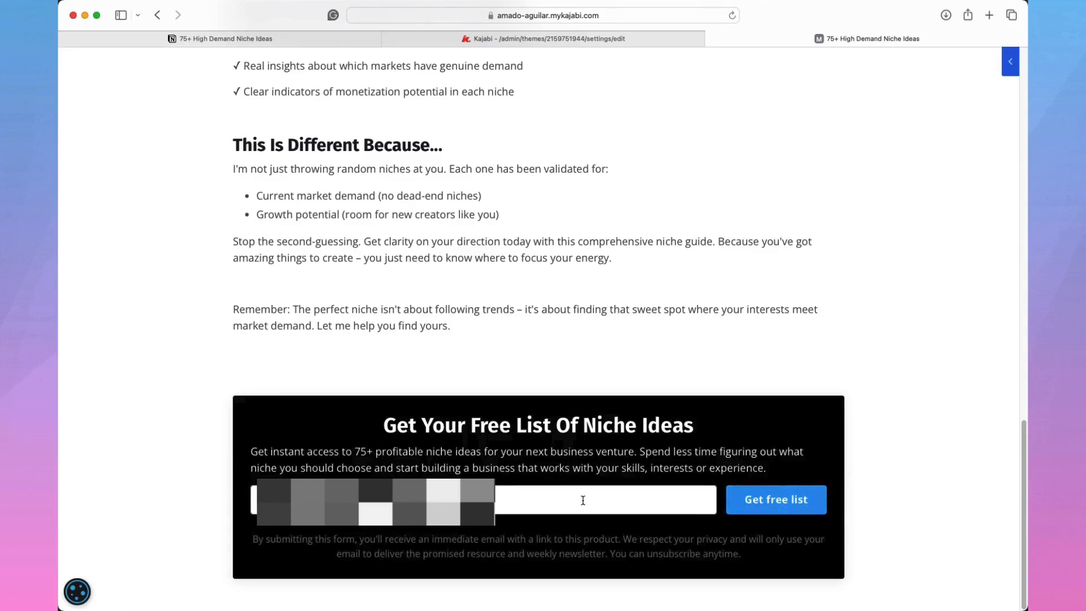
pyautogui.click(777, 506)
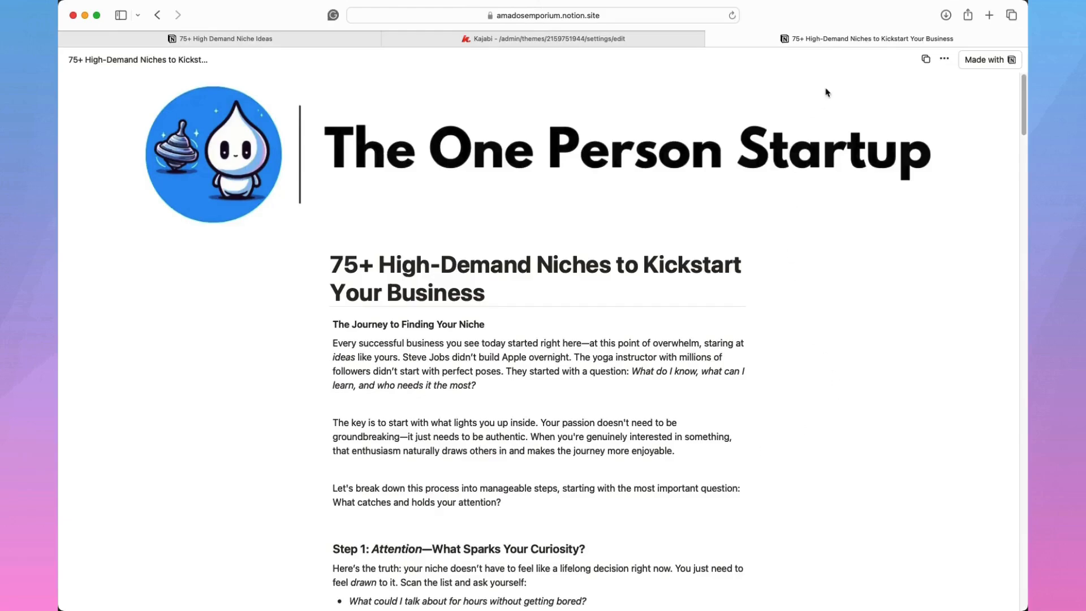
pyautogui.click(713, 39)
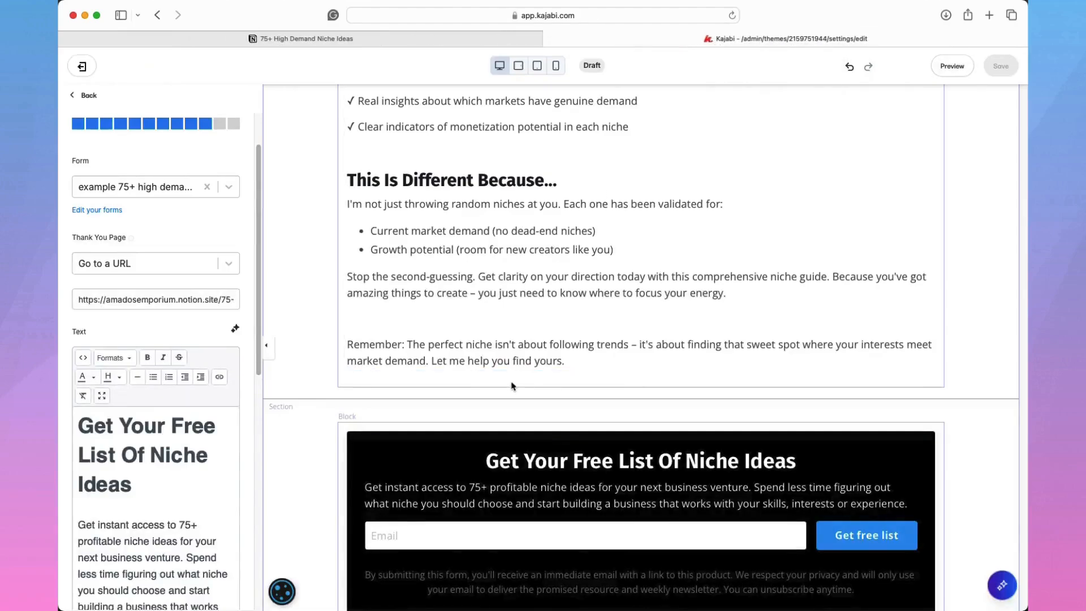
pyautogui.scroll(-1, 511, 386)
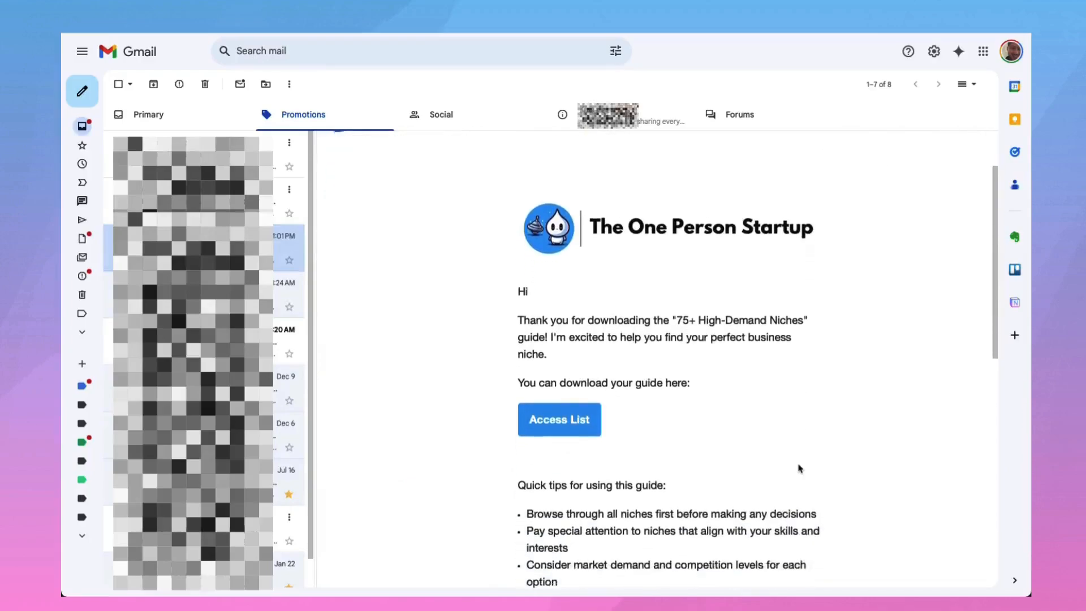
# - Read through the guide delivery email in Gmail, open its Access List link, and return to the page editor
pyautogui.scroll(-5, 798, 467)
pyautogui.scroll(-5, 798, 468)
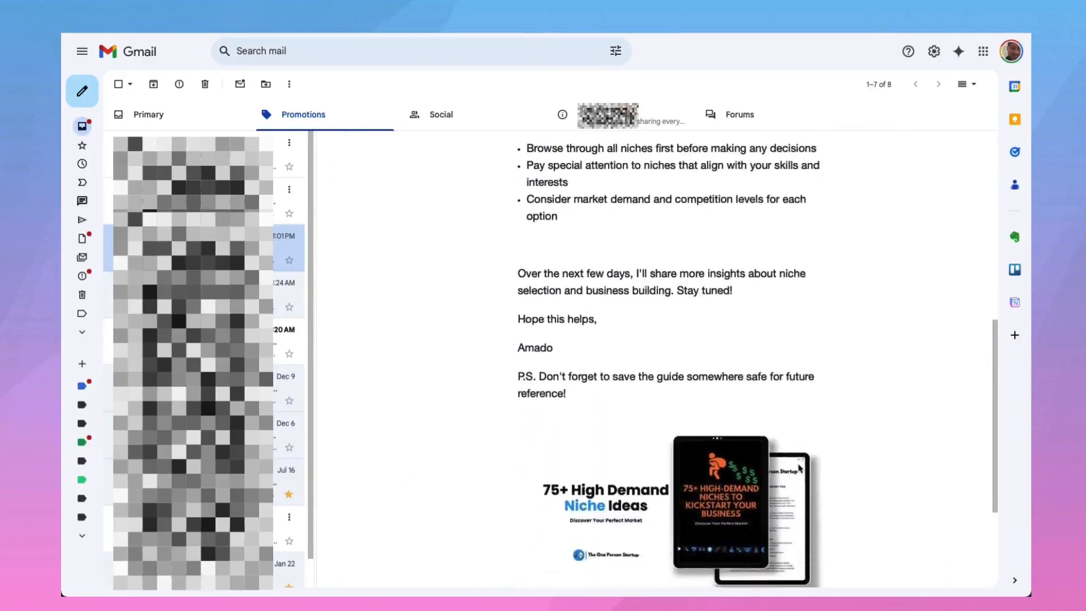
pyautogui.scroll(2, 799, 468)
pyautogui.scroll(9, 798, 468)
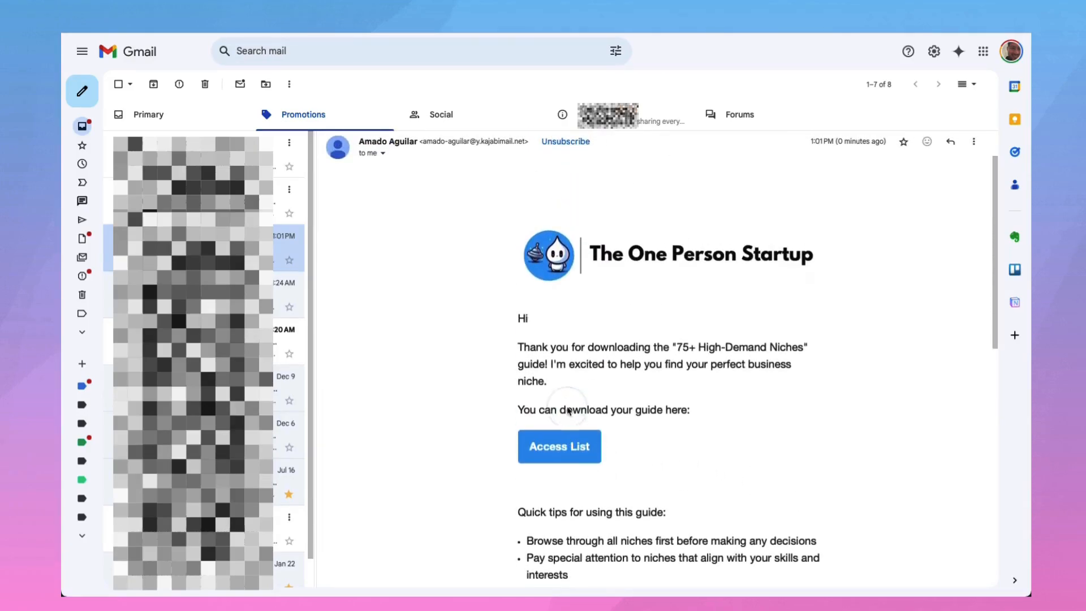
pyautogui.click(561, 447)
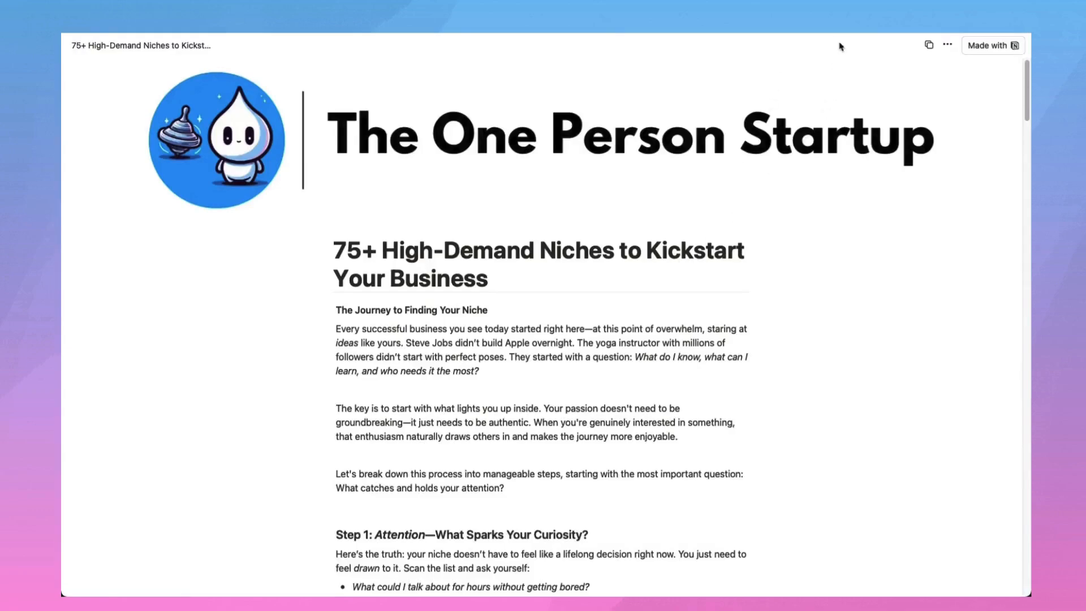
pyautogui.click(782, 32)
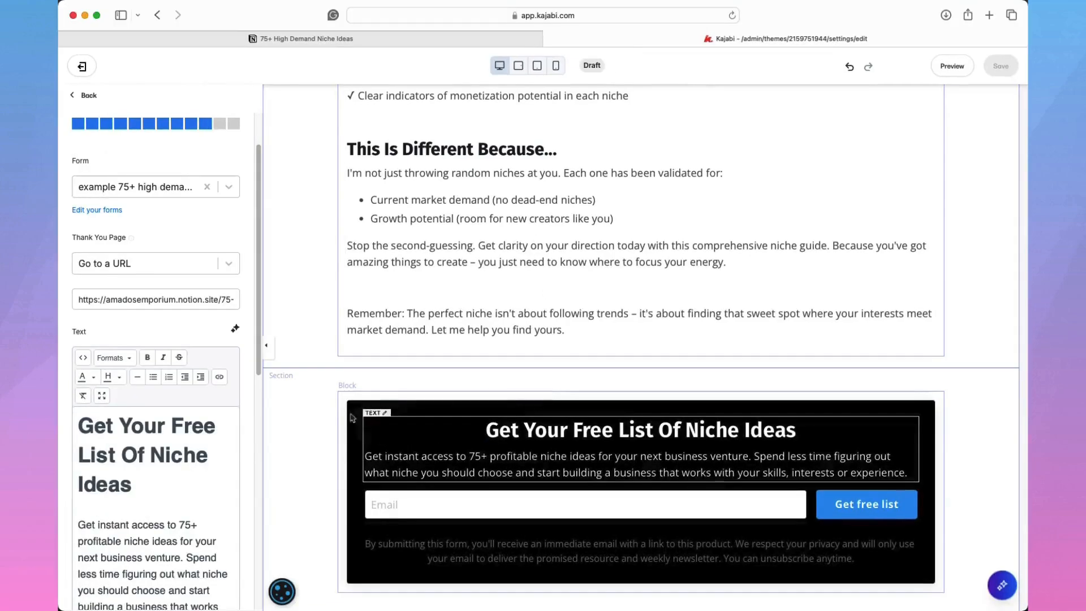
# - Open the Inline Opt-in Form section's settings and review the page content around the form
pyautogui.click(320, 412)
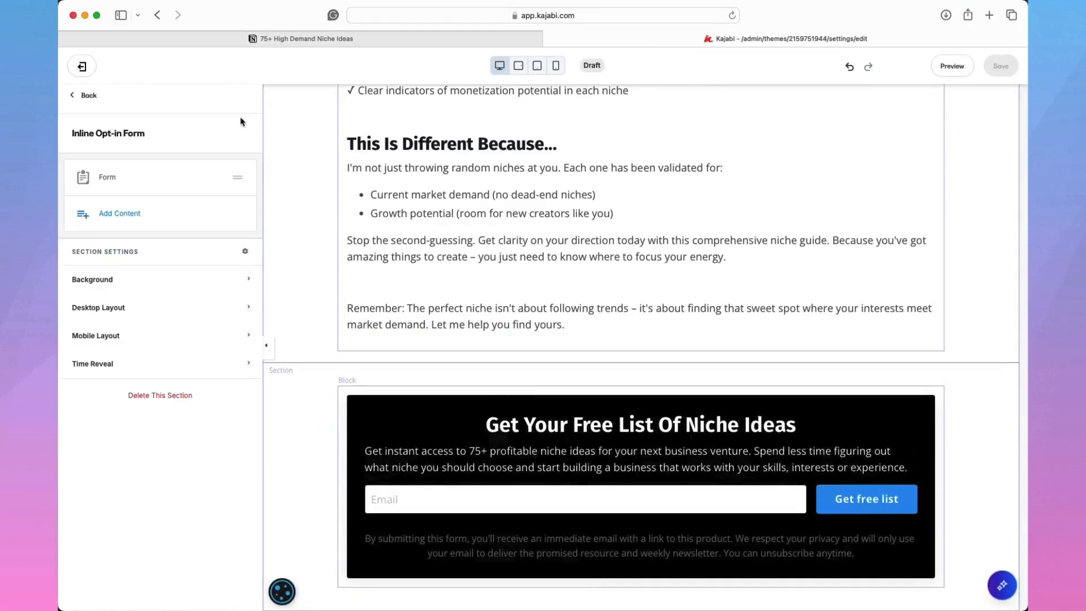
pyautogui.scroll(5, 353, 263)
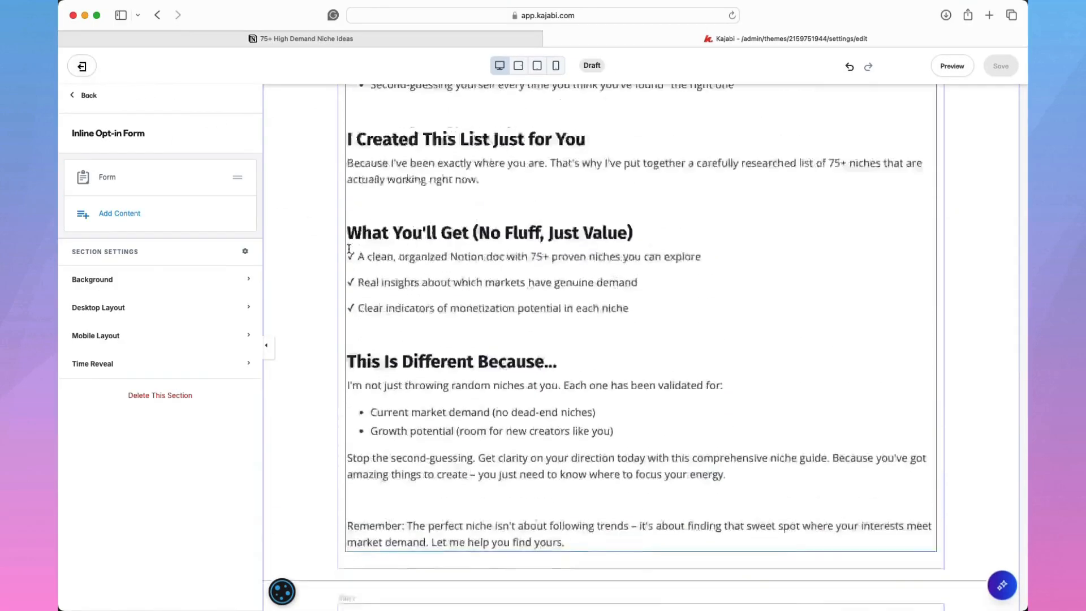
pyautogui.scroll(-5, 353, 263)
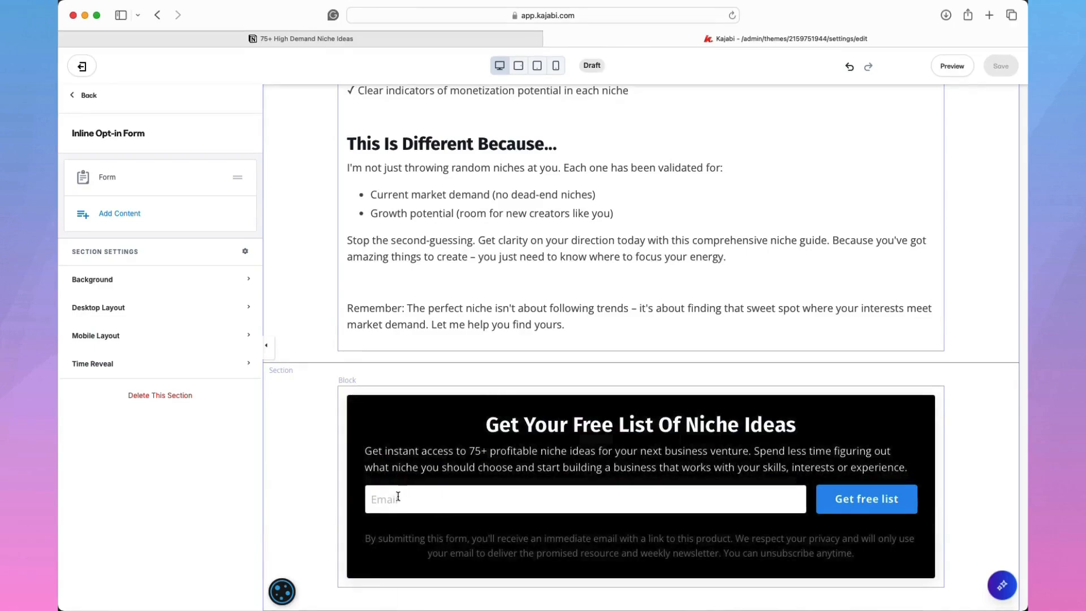
# - Leave the page editor and examine the page analytics for the 75+ High Demand Niche Ideas landing page
pyautogui.click(84, 67)
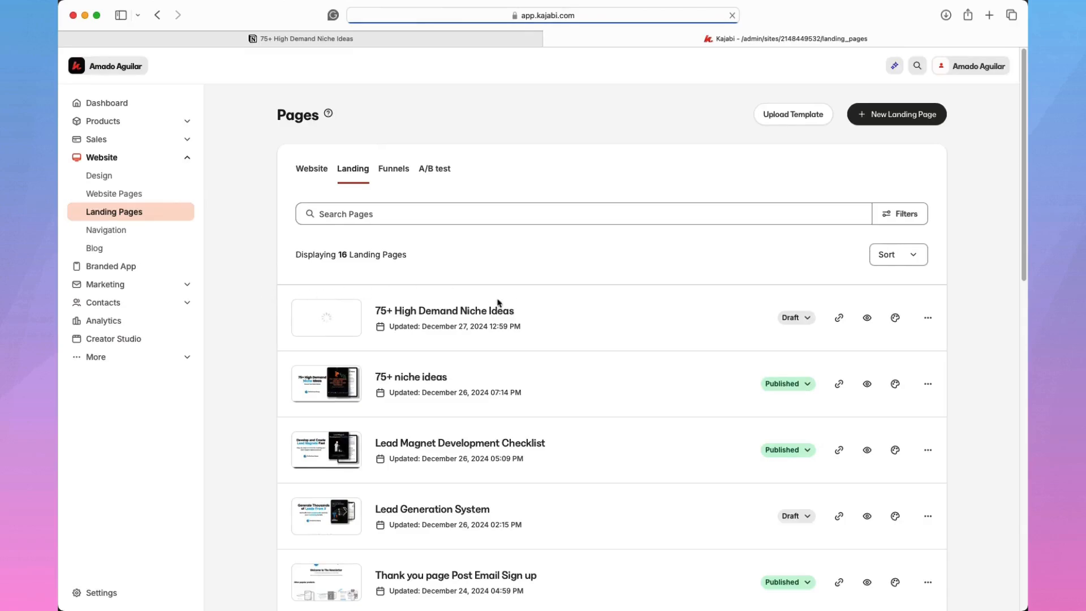
pyautogui.click(189, 289)
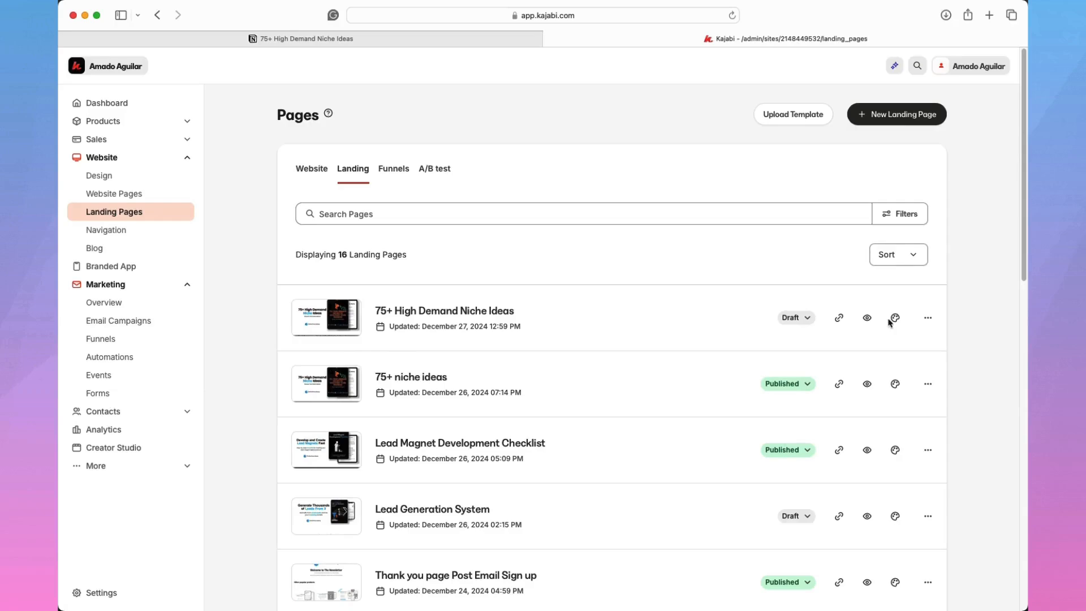
pyautogui.click(928, 318)
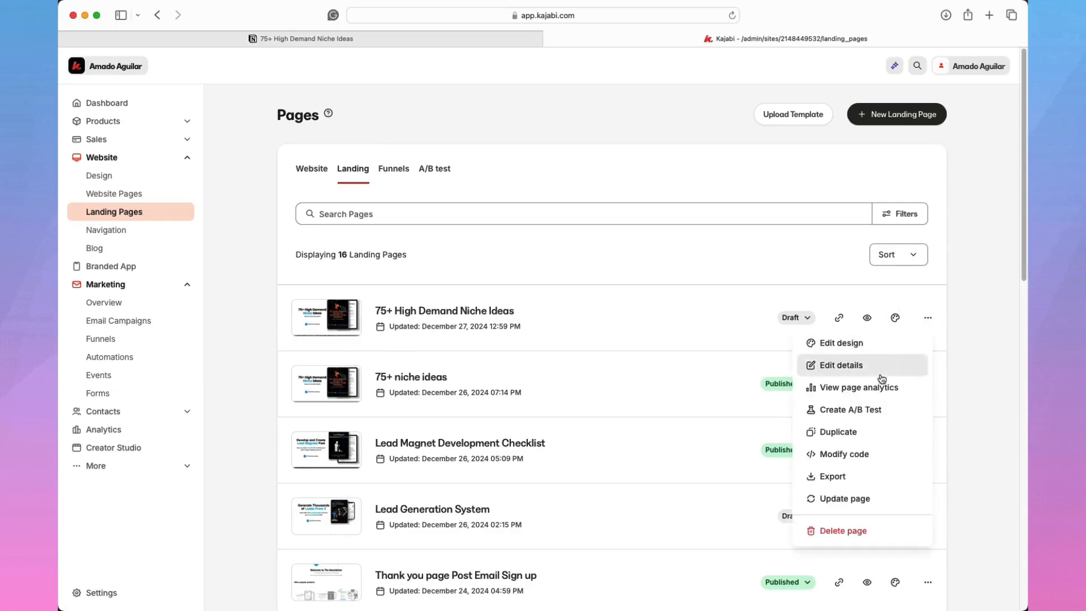
pyautogui.click(872, 393)
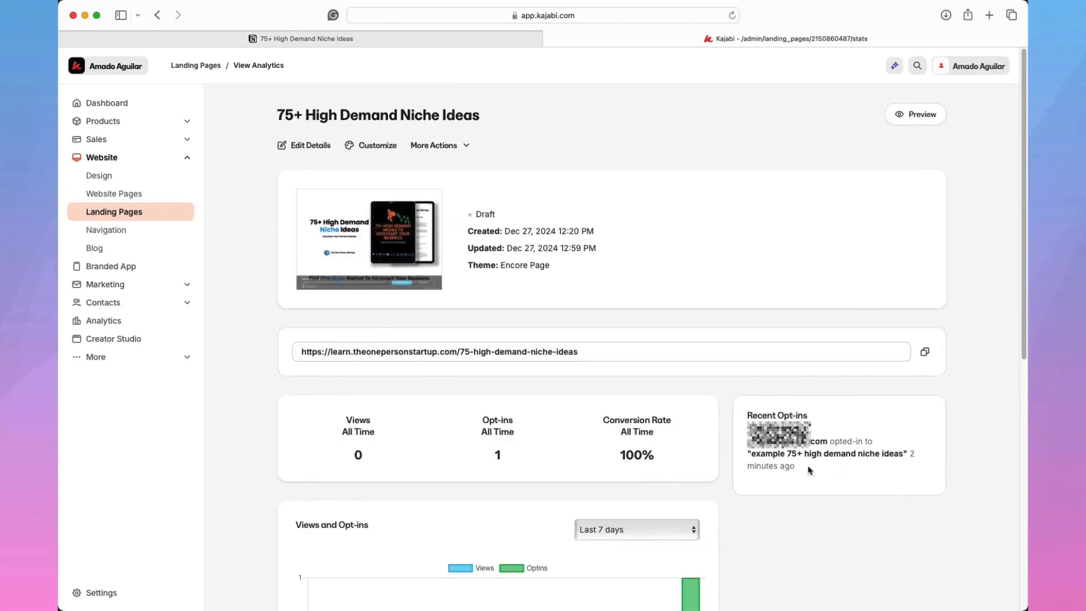
pyautogui.scroll(-5, 835, 467)
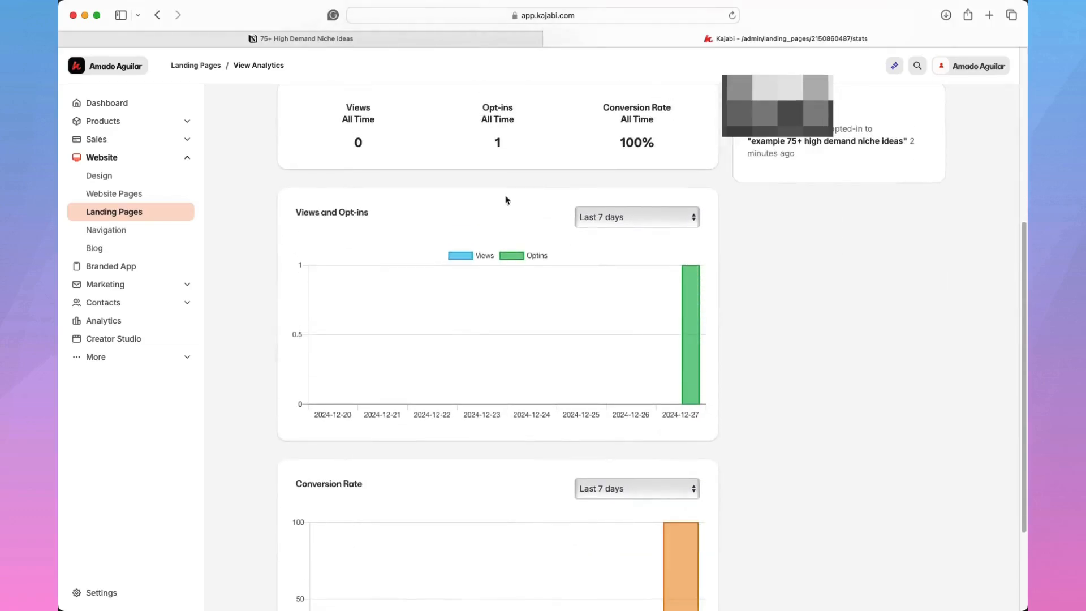
pyautogui.moveTo(686, 374)
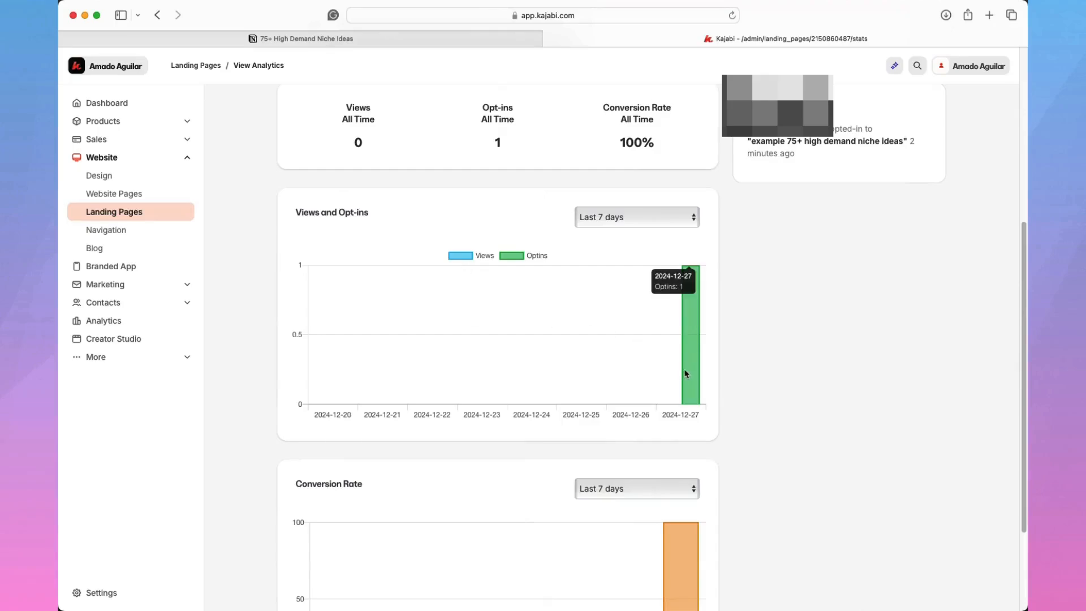
# - Show the Views and Opt-ins chart for the last 6 months
pyautogui.click(687, 219)
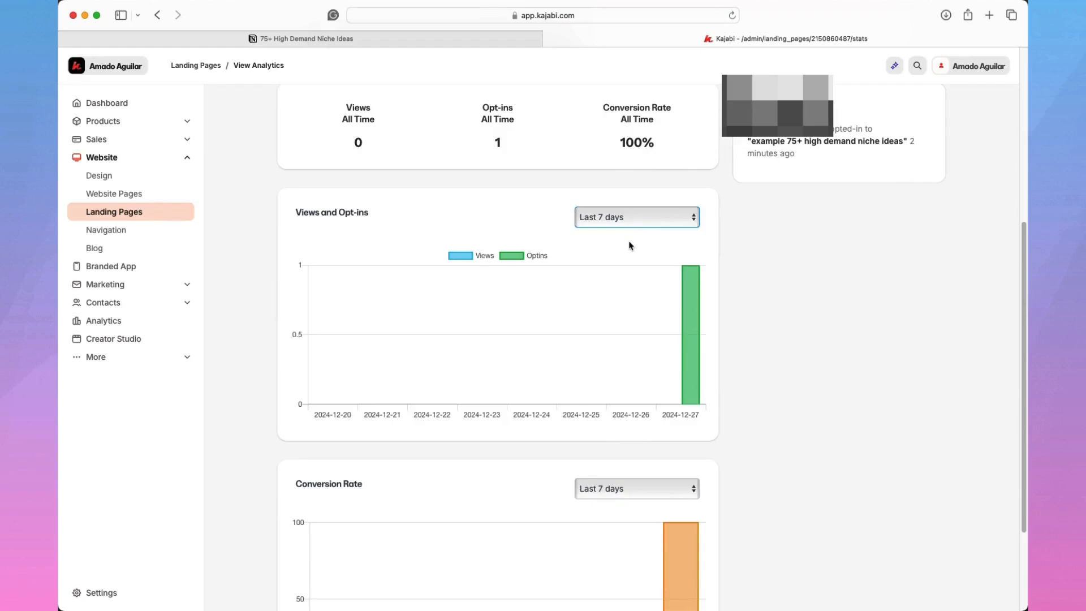
pyautogui.click(618, 268)
pyautogui.click(667, 213)
pyautogui.click(665, 204)
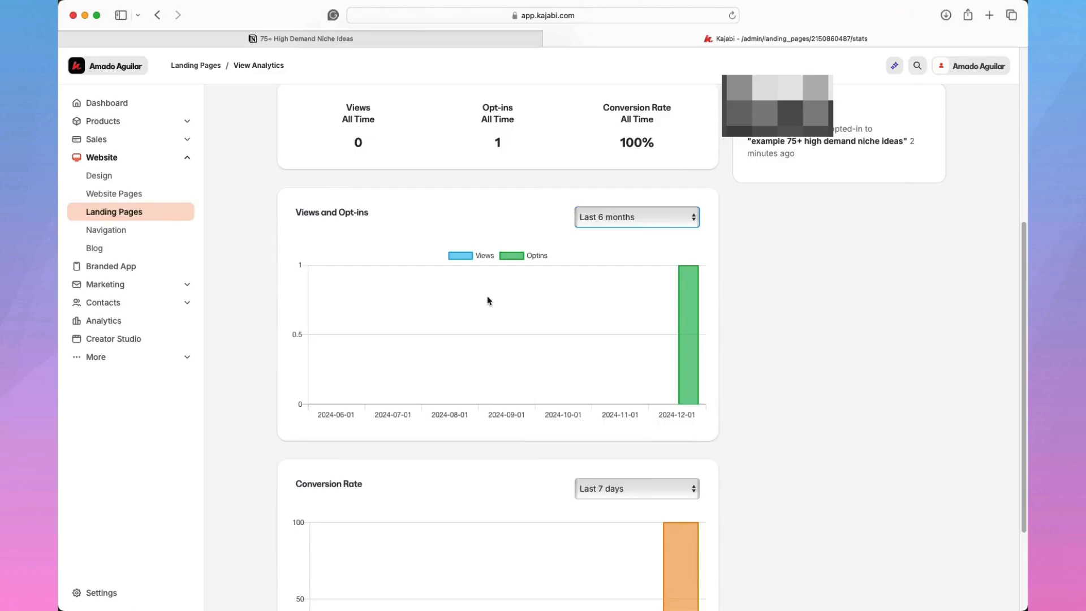
# - Show the Conversion Rate chart for the last 6 months and inspect both charts' December bars
pyautogui.scroll(-3, 492, 305)
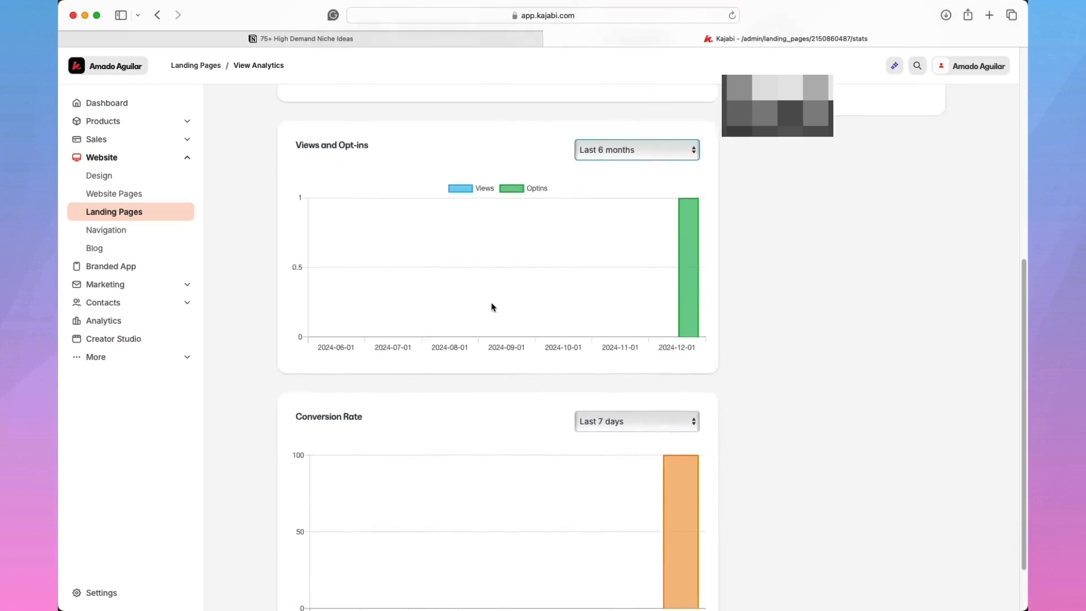
pyautogui.click(675, 419)
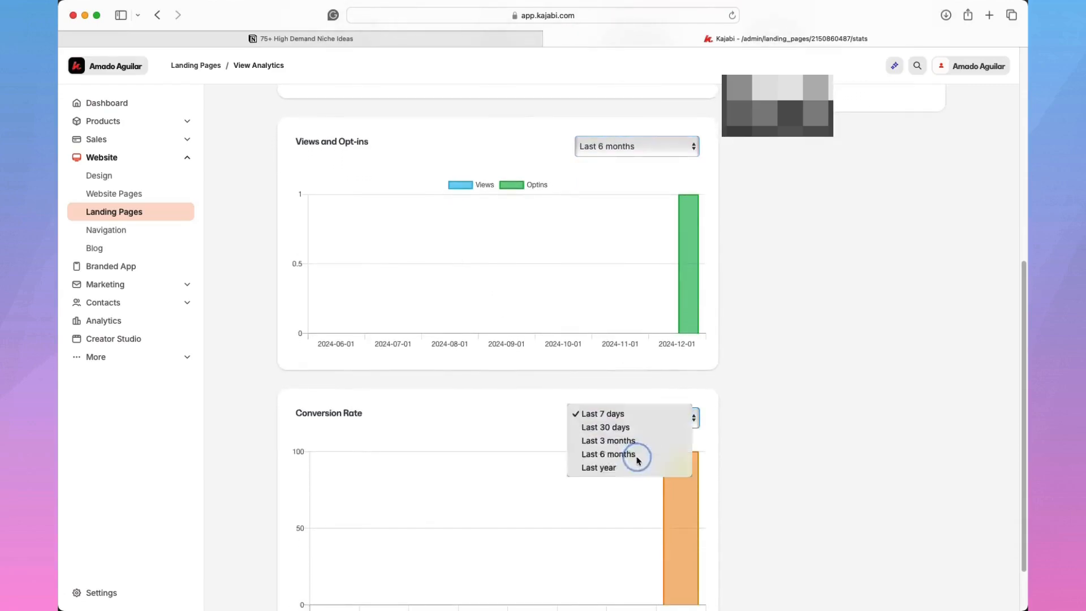
pyautogui.click(637, 456)
pyautogui.scroll(-1, 638, 461)
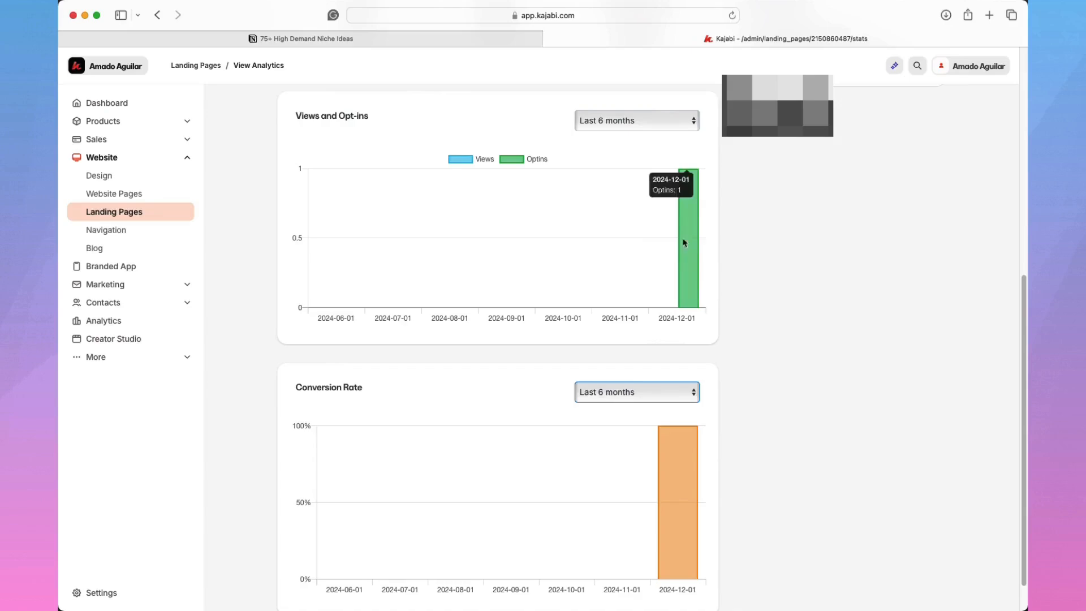
pyautogui.moveTo(682, 506)
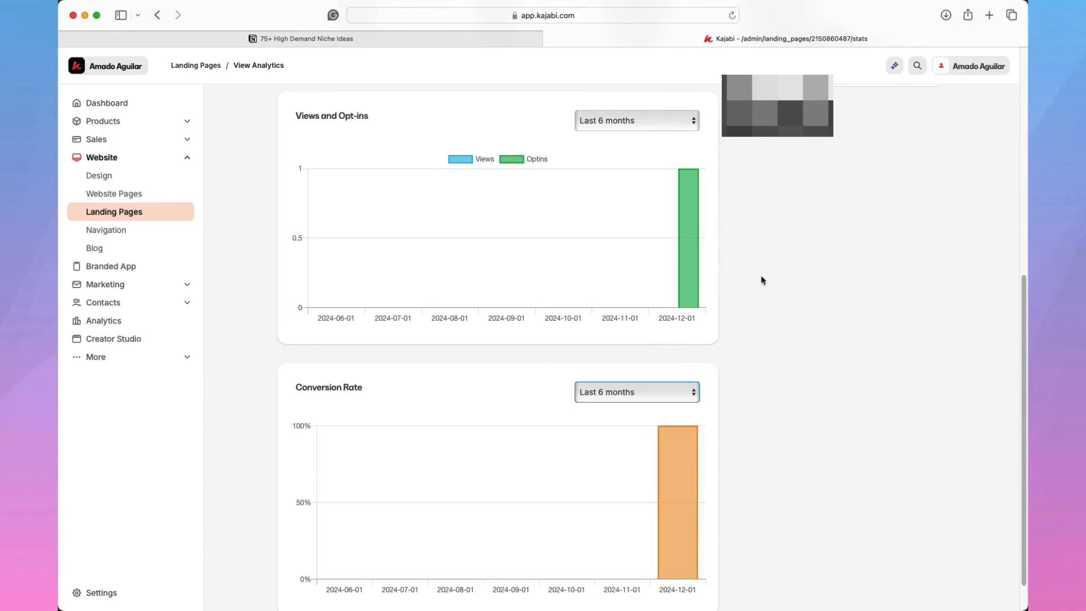
# - Return to the landing pages list and publish the 75+ High Demand Niche Ideas page
pyautogui.click(141, 216)
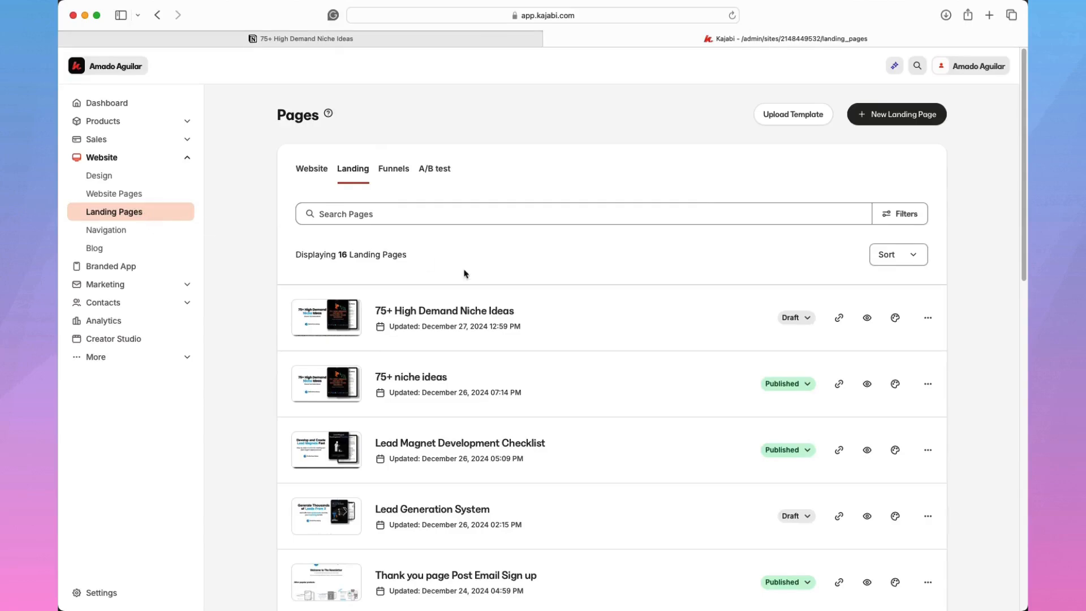
pyautogui.click(806, 325)
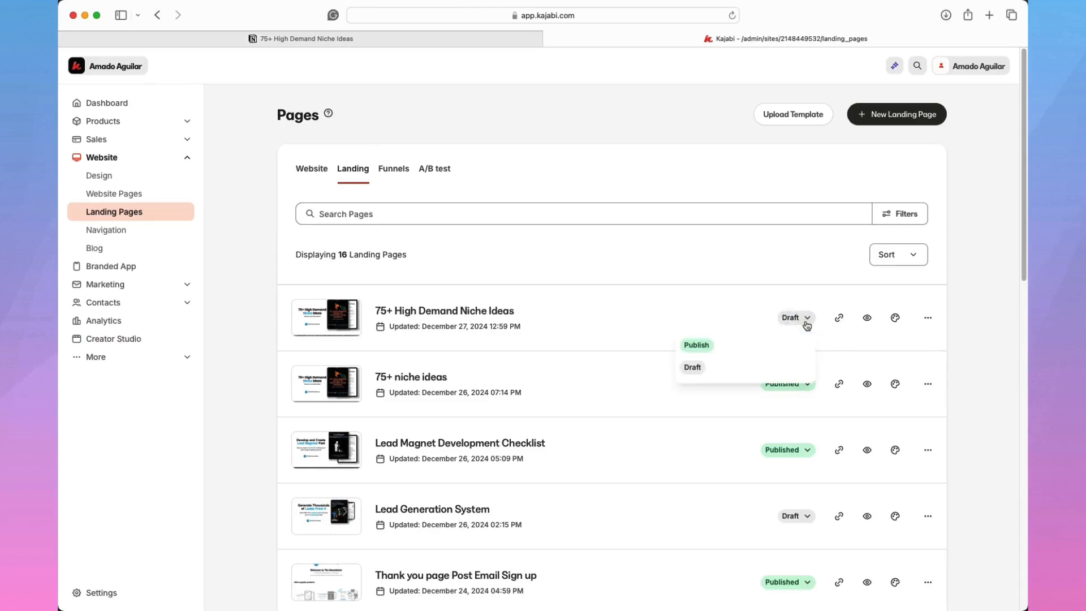
pyautogui.click(695, 346)
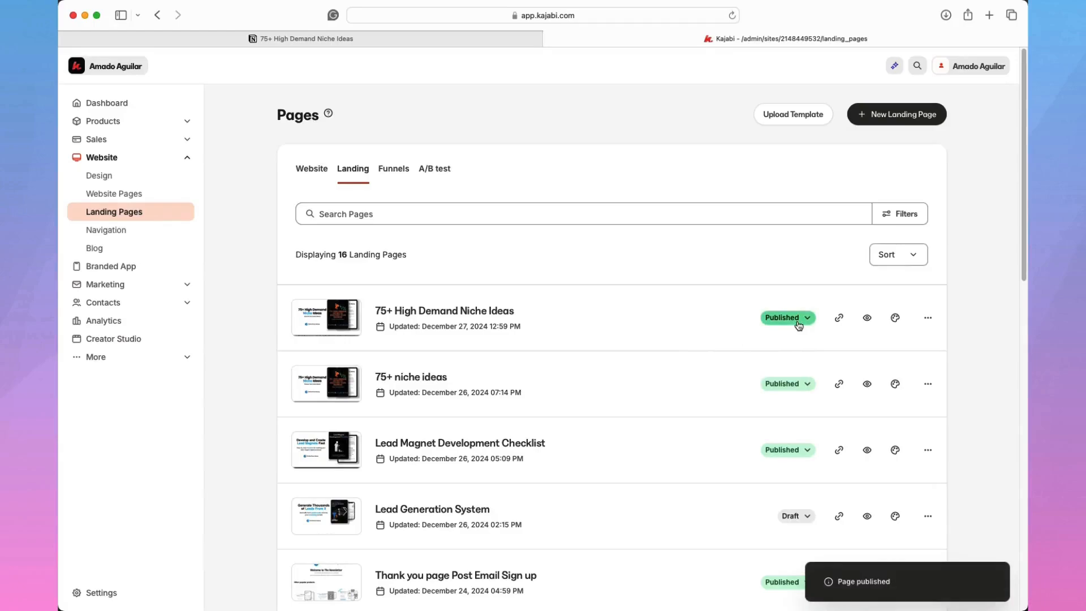